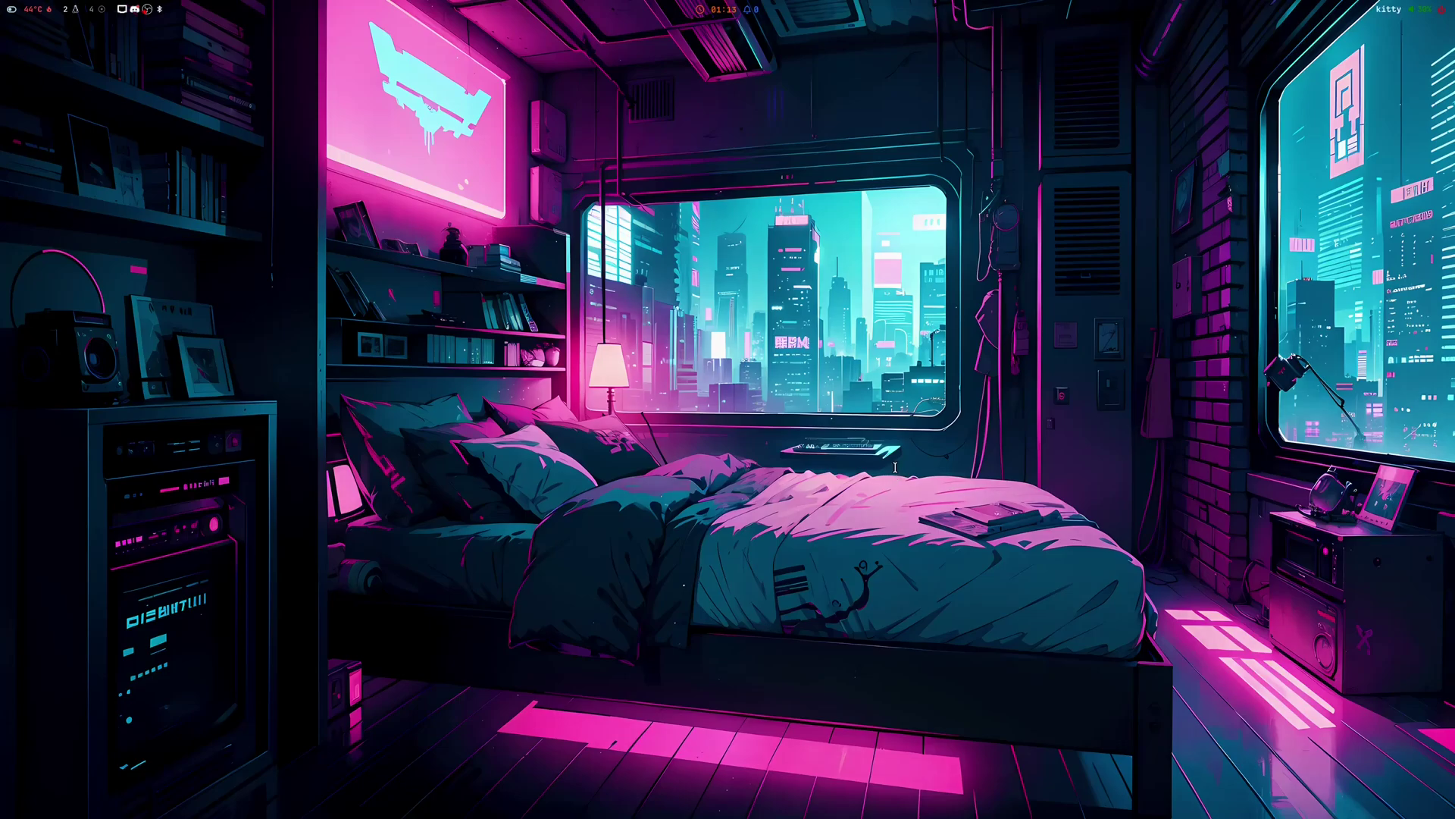
# - Run fastfetch in a new kitty terminal, close it, and browse the app launcher grid
pyautogui.press('super+Return')
pyautogui.write('fastfetch')
pyautogui.press('Return')
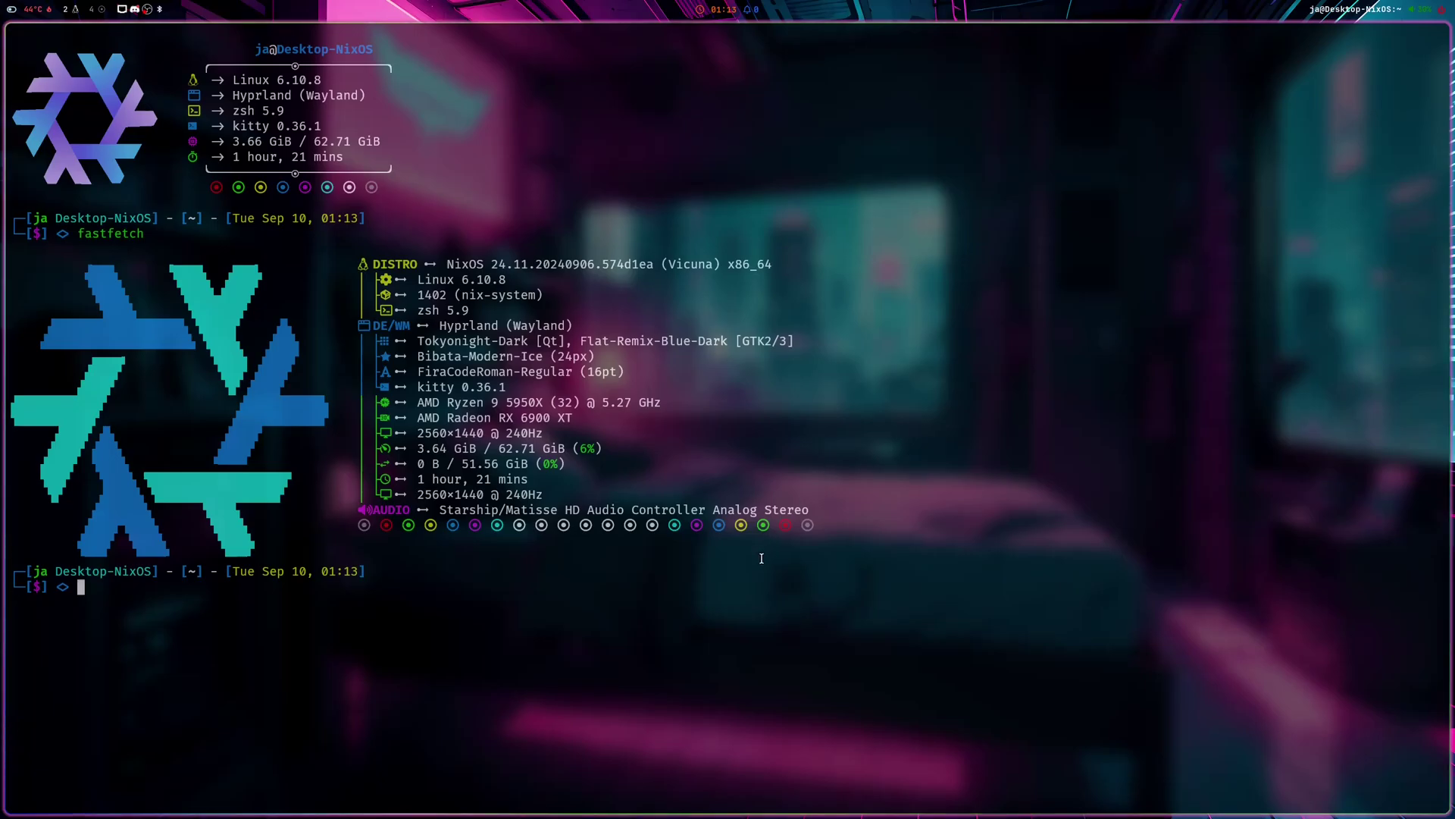
pyautogui.press('super+q')
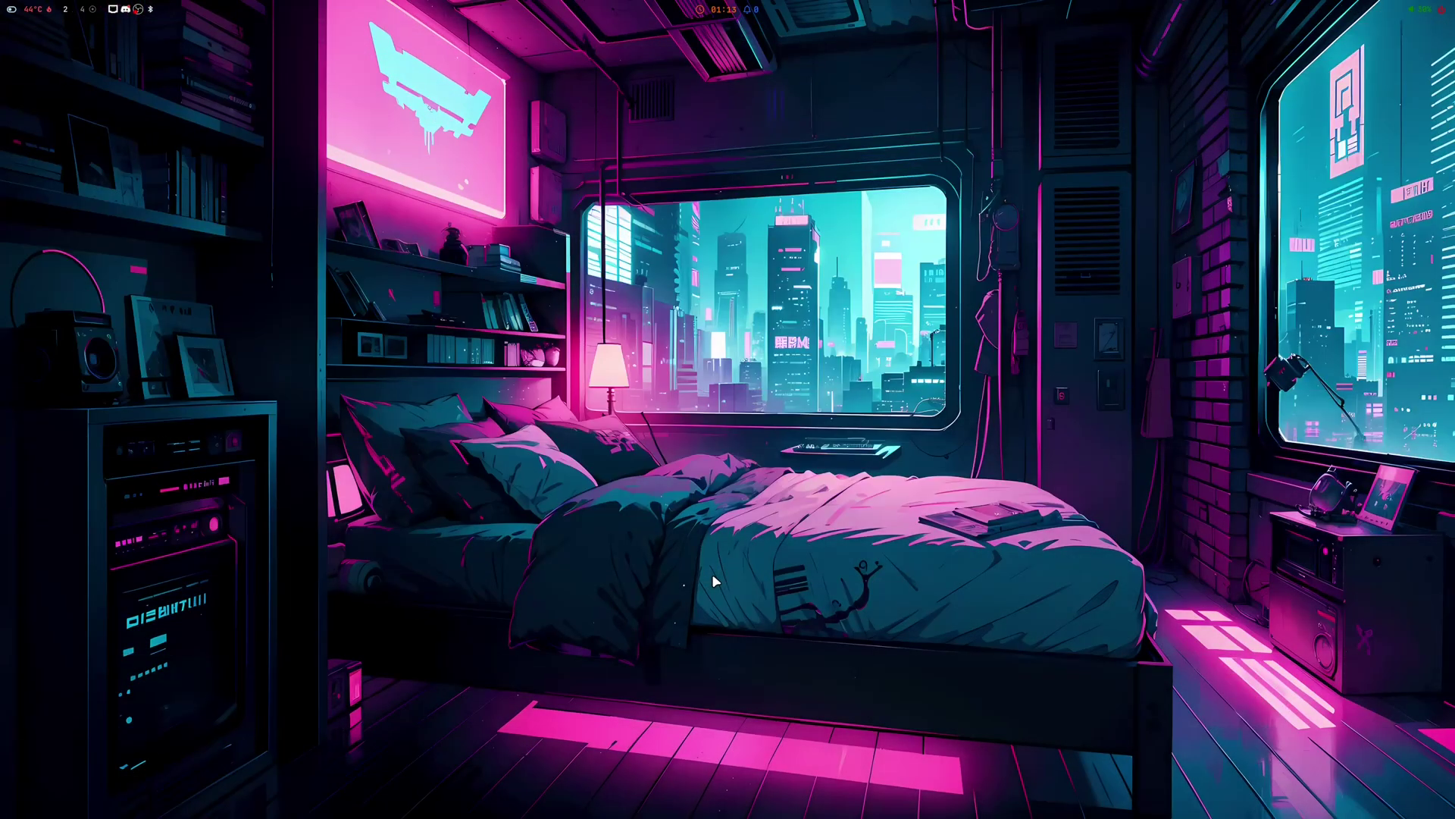
pyautogui.press('super+d')
pyautogui.press('Right')
pyautogui.press('Right')
pyautogui.press('Right')
pyautogui.press('Right')
pyautogui.press('Right')
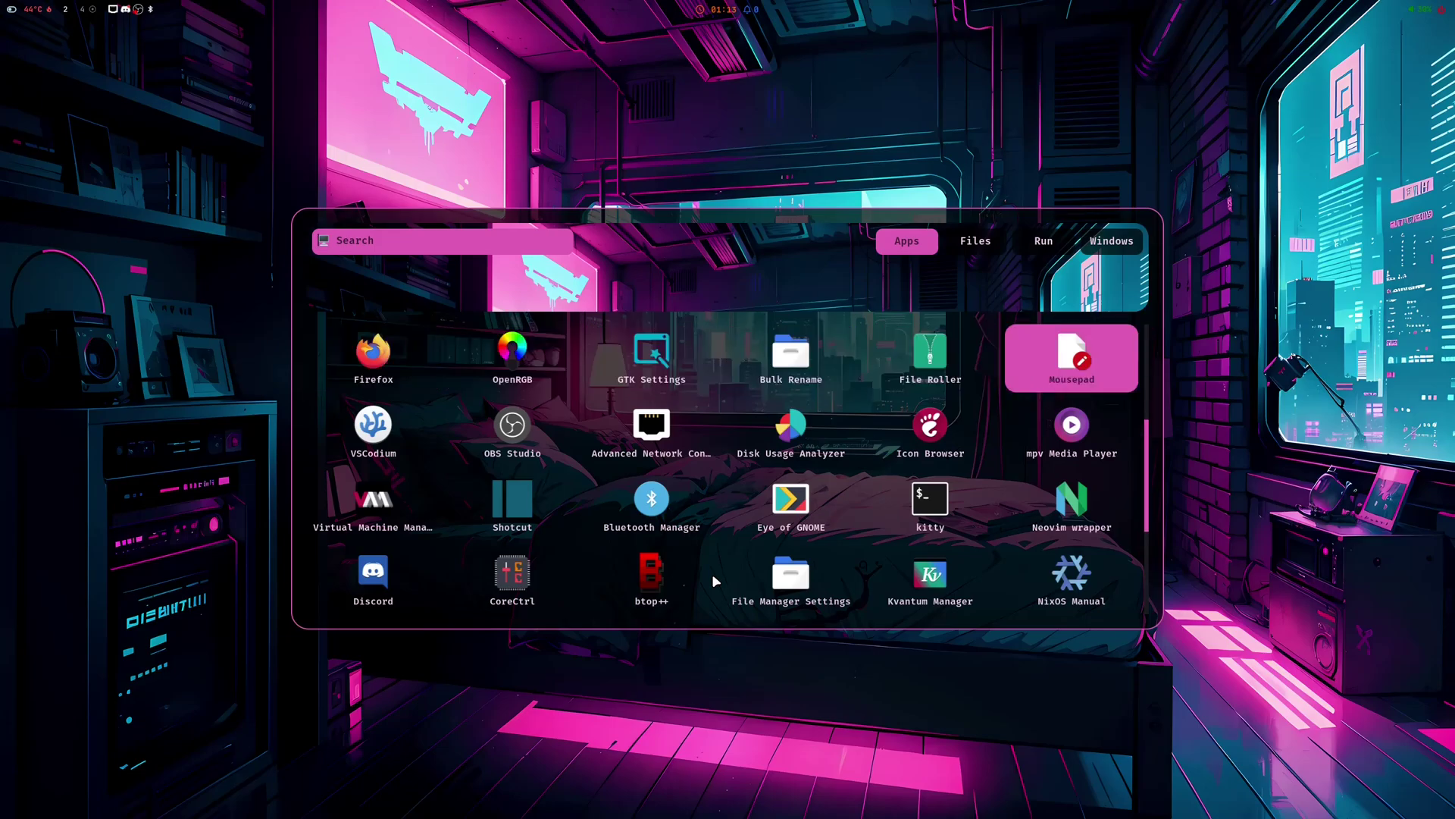
# - Zoom the ZaneyOS GitLab page to 170% and scroll to the README install steps, then close Firefox
pyautogui.press('Down')
pyautogui.press('Left')
pyautogui.press('Escape')
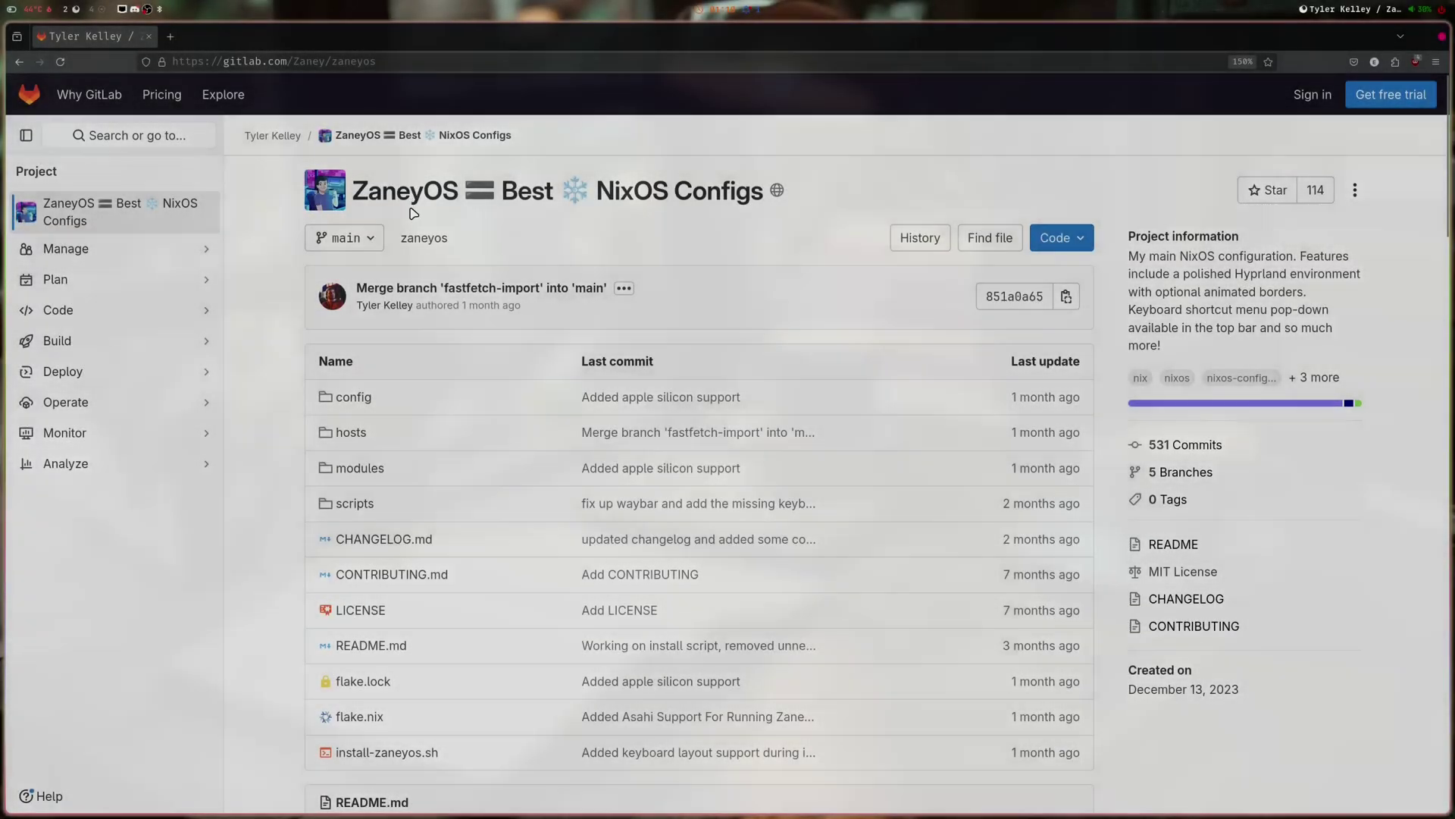
pyautogui.hotkey('ctrl', '+')
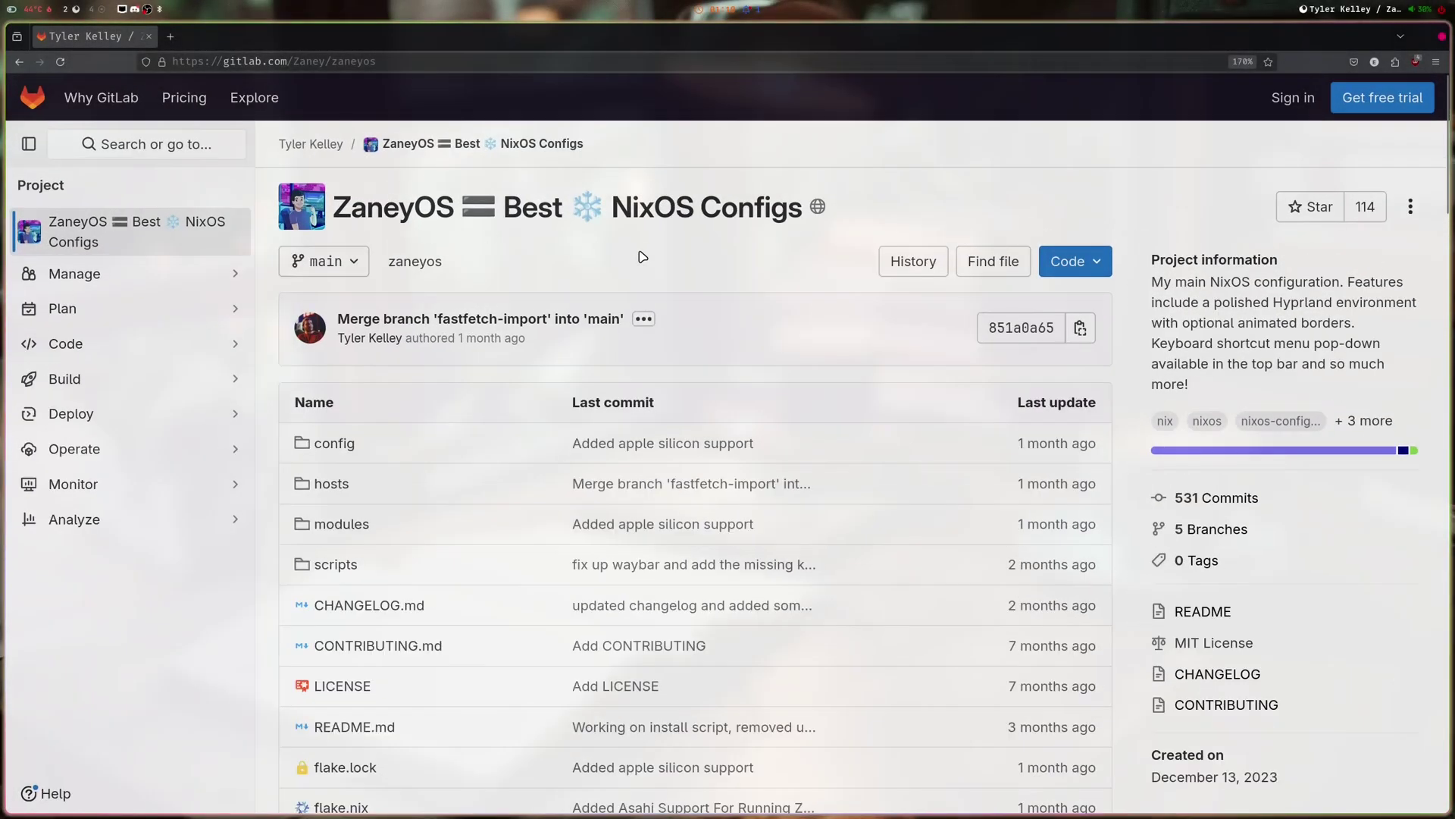
pyautogui.scroll(-4, 642, 257)
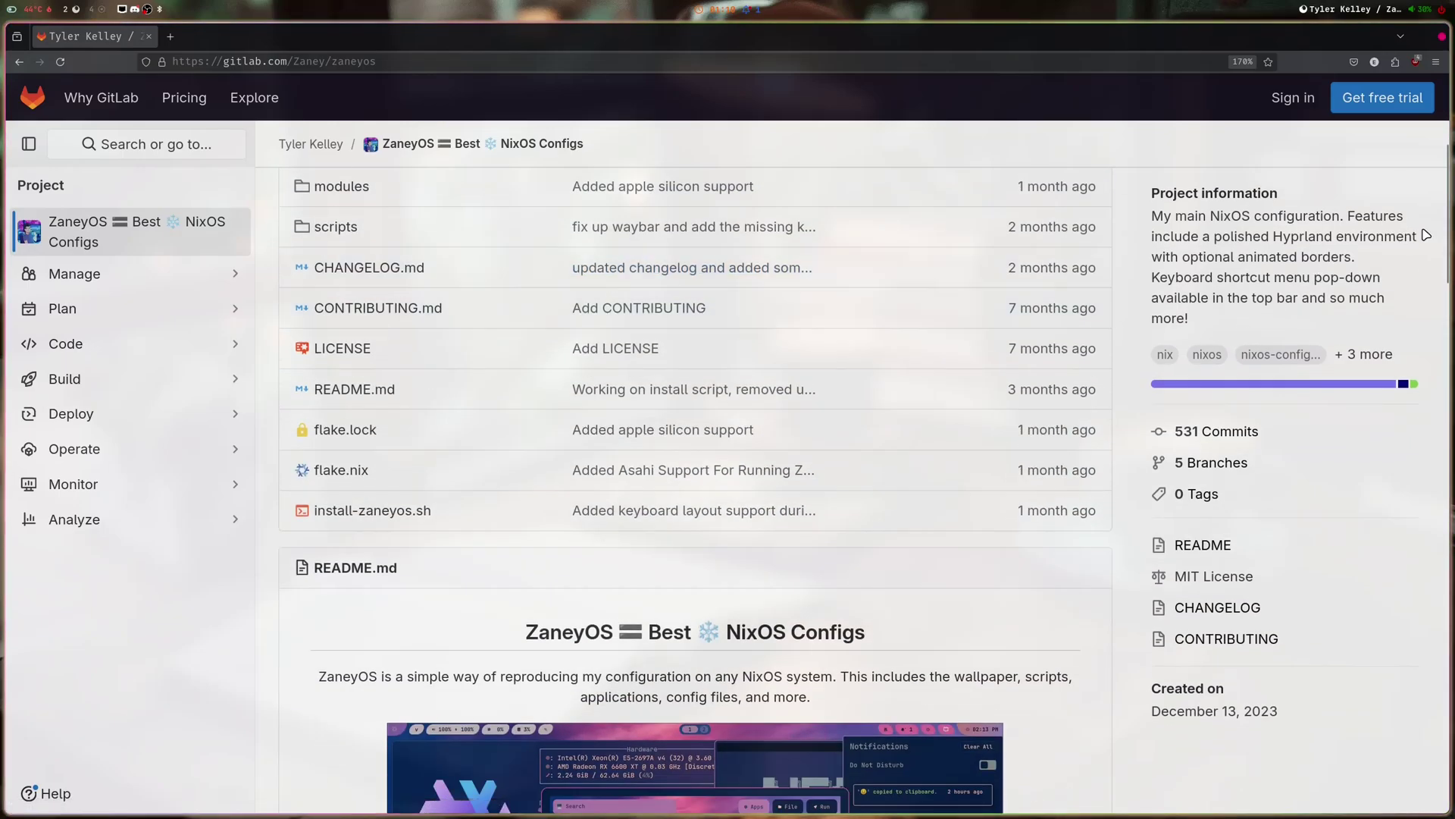
pyautogui.moveTo(1452, 201); pyautogui.dragTo(1433, 726)
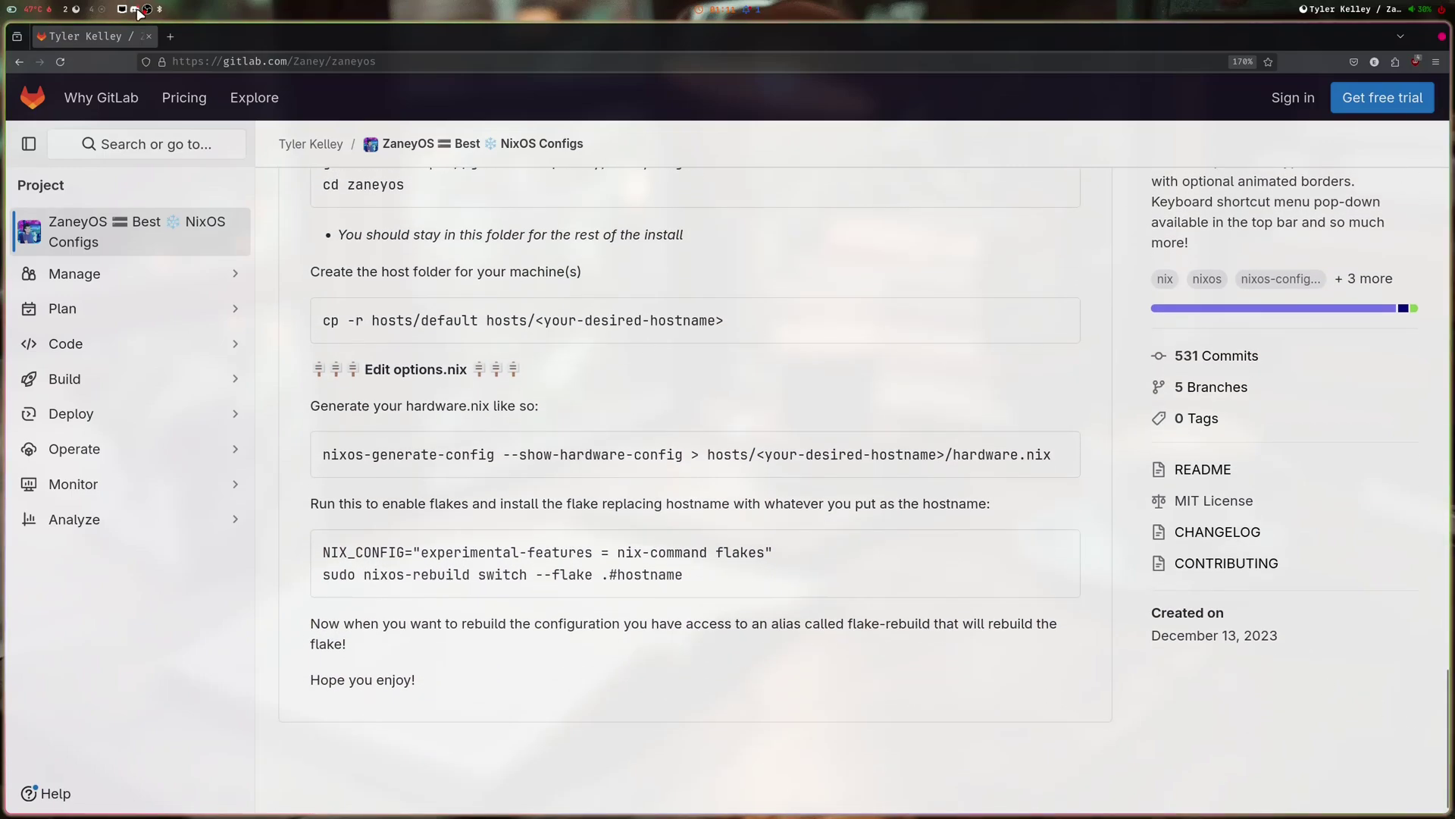
pyautogui.press('super+q')
pyautogui.press('super+Tab')
# - Switch to empty workspace 8 and apply the server-room wallpaper from the wallpaper picker
pyautogui.click(717, 523)
pyautogui.press('super')
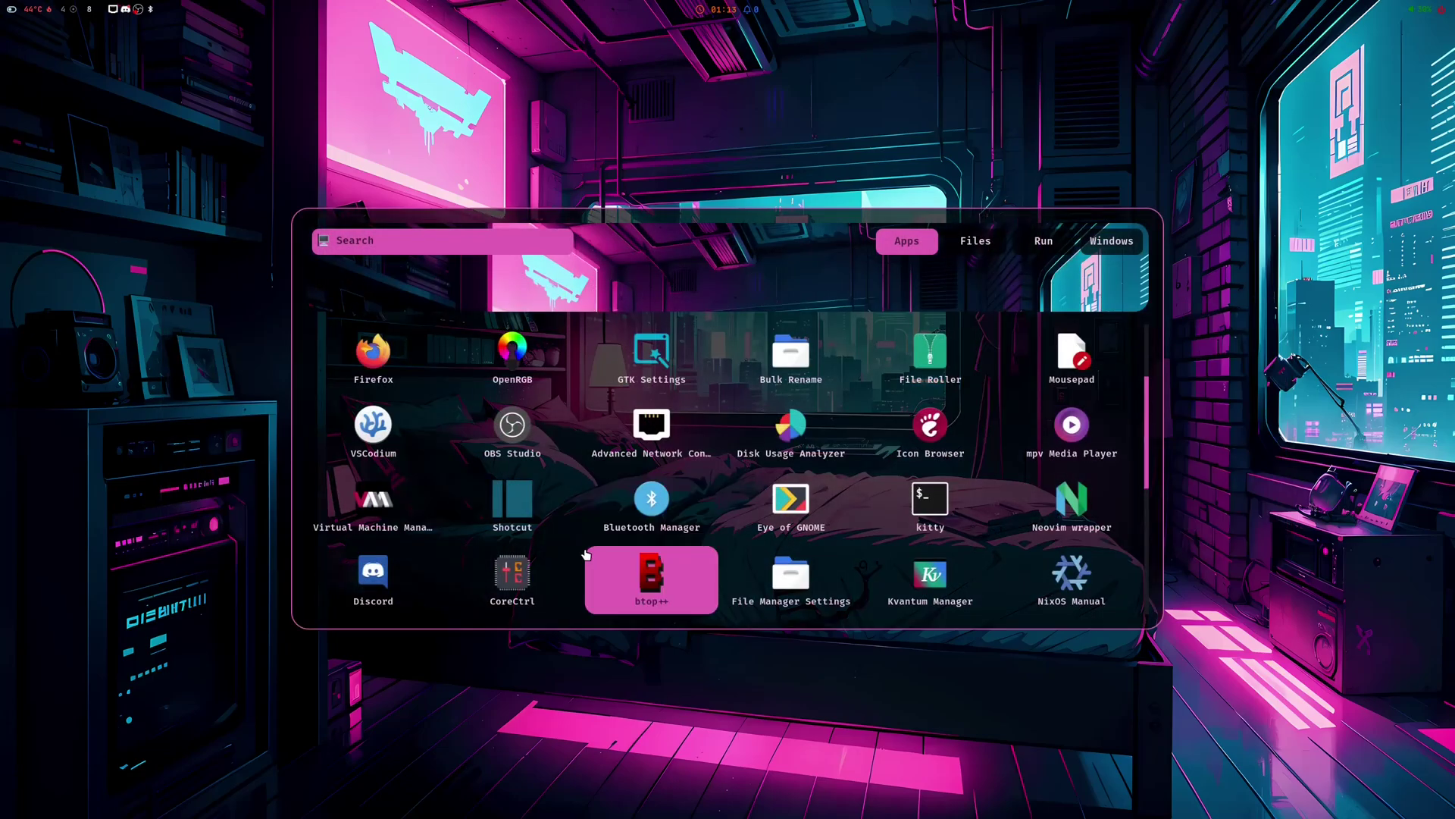
pyautogui.press('Escape')
pyautogui.press('super+w')
pyautogui.press('Right')
pyautogui.press('Return')
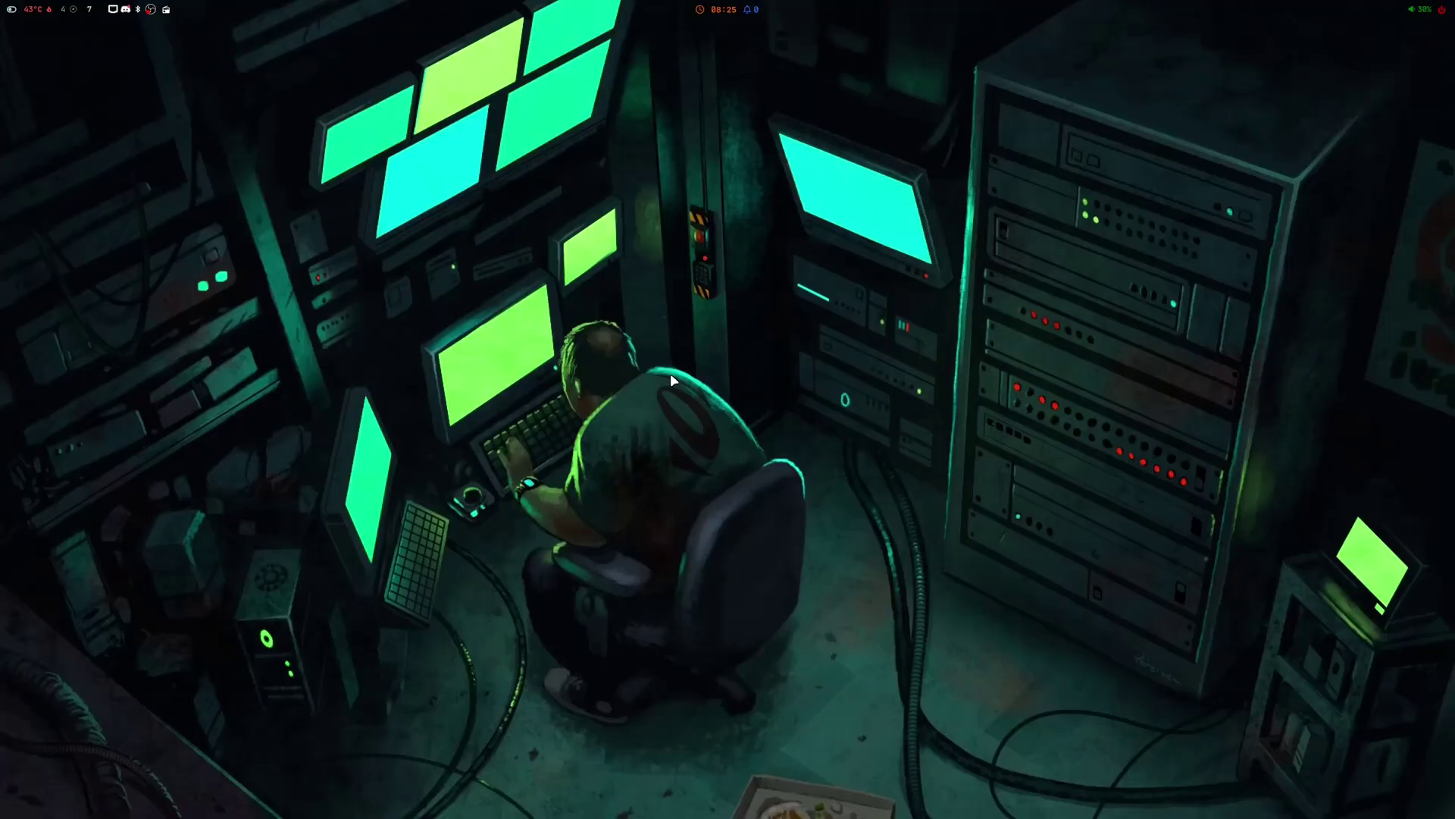
# - Run fastfetch and cava in a kitty terminal, float it and move it lower
pyautogui.press('super+Return')
pyautogui.write('fasrt')
pyautogui.press('BackSpace')
pyautogui.press('BackSpace')
pyautogui.write('tfetch')
pyautogui.press('Return')
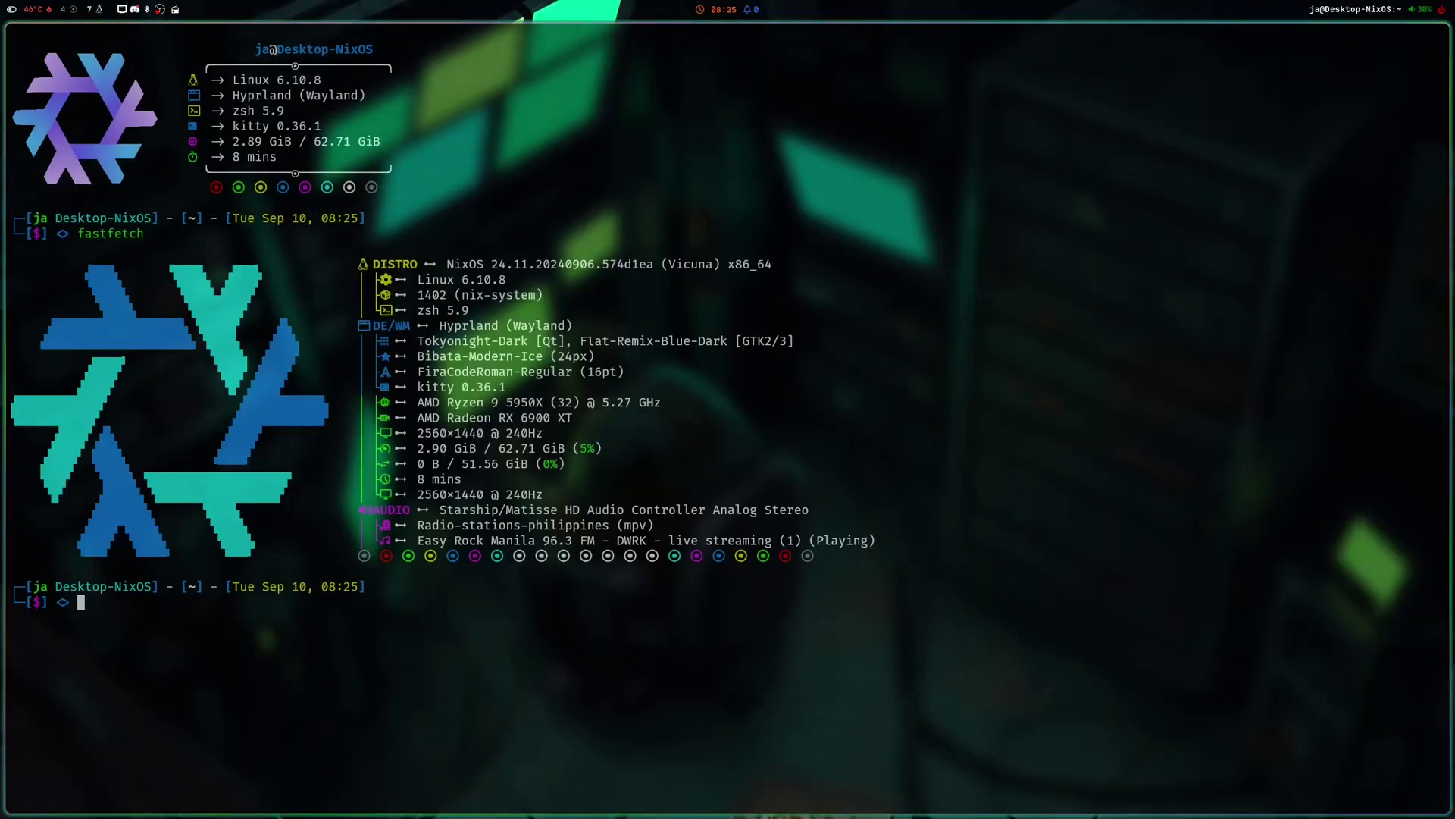
pyautogui.write('cava')
pyautogui.press('Return')
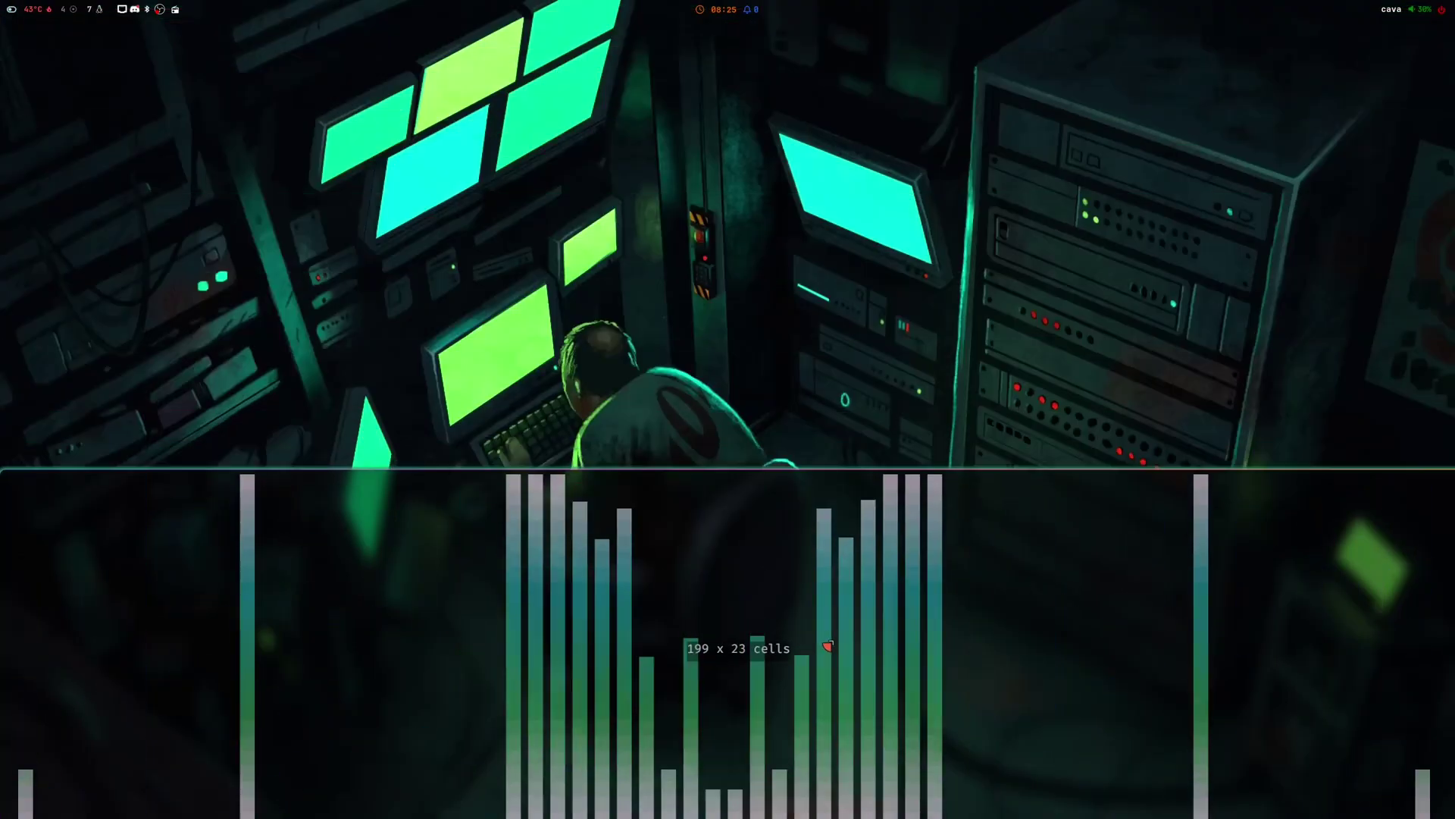
pyautogui.press('super+v')
pyautogui.moveTo(1153, 594); pyautogui.dragTo(1152, 688)
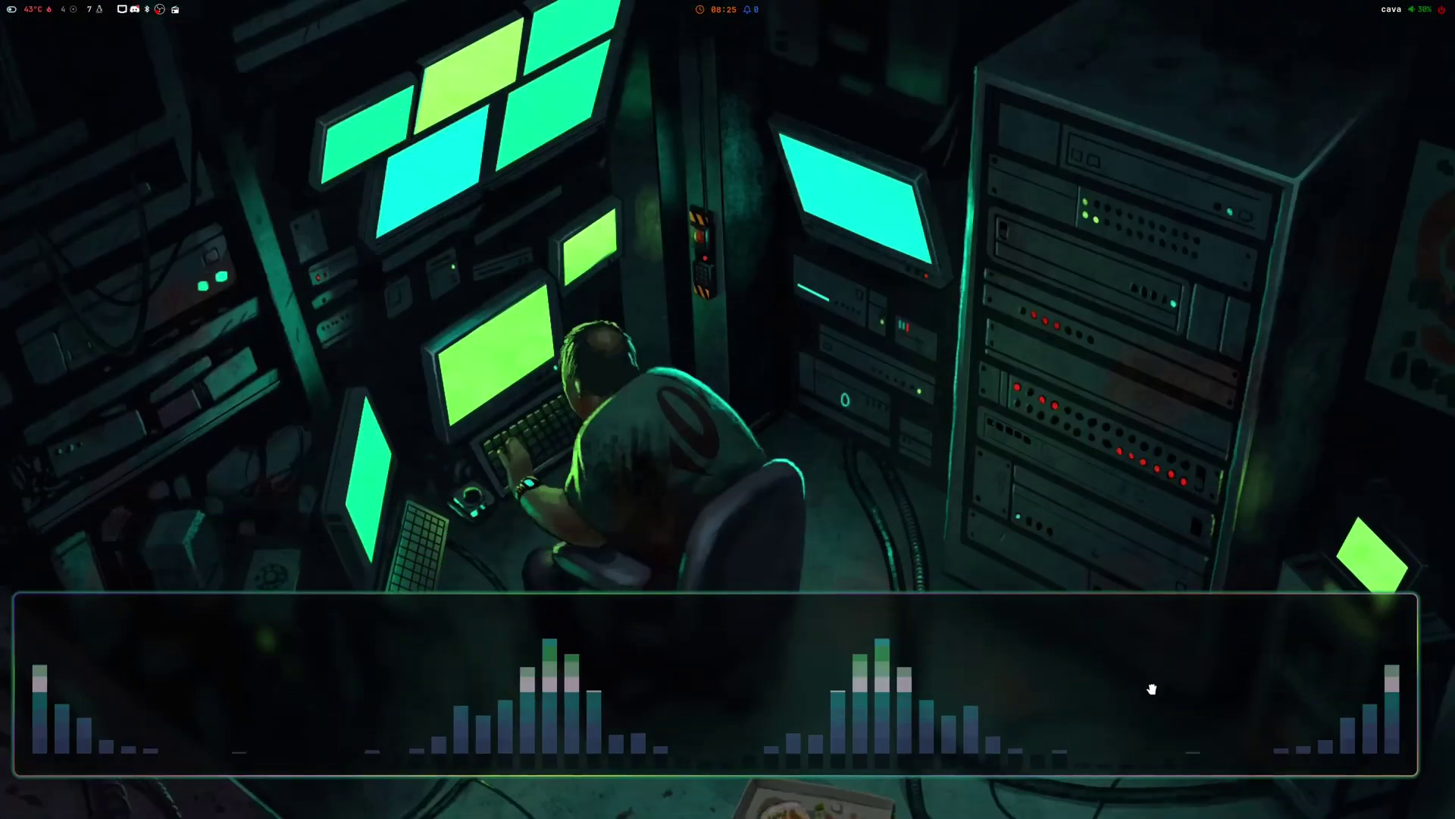
# - Open more fastfetch terminals, close one, and move a floating terminal to the left
pyautogui.press('super+Return')
pyautogui.press('super+Return')
pyautogui.press('super+Return')
pyautogui.press('super+Return')
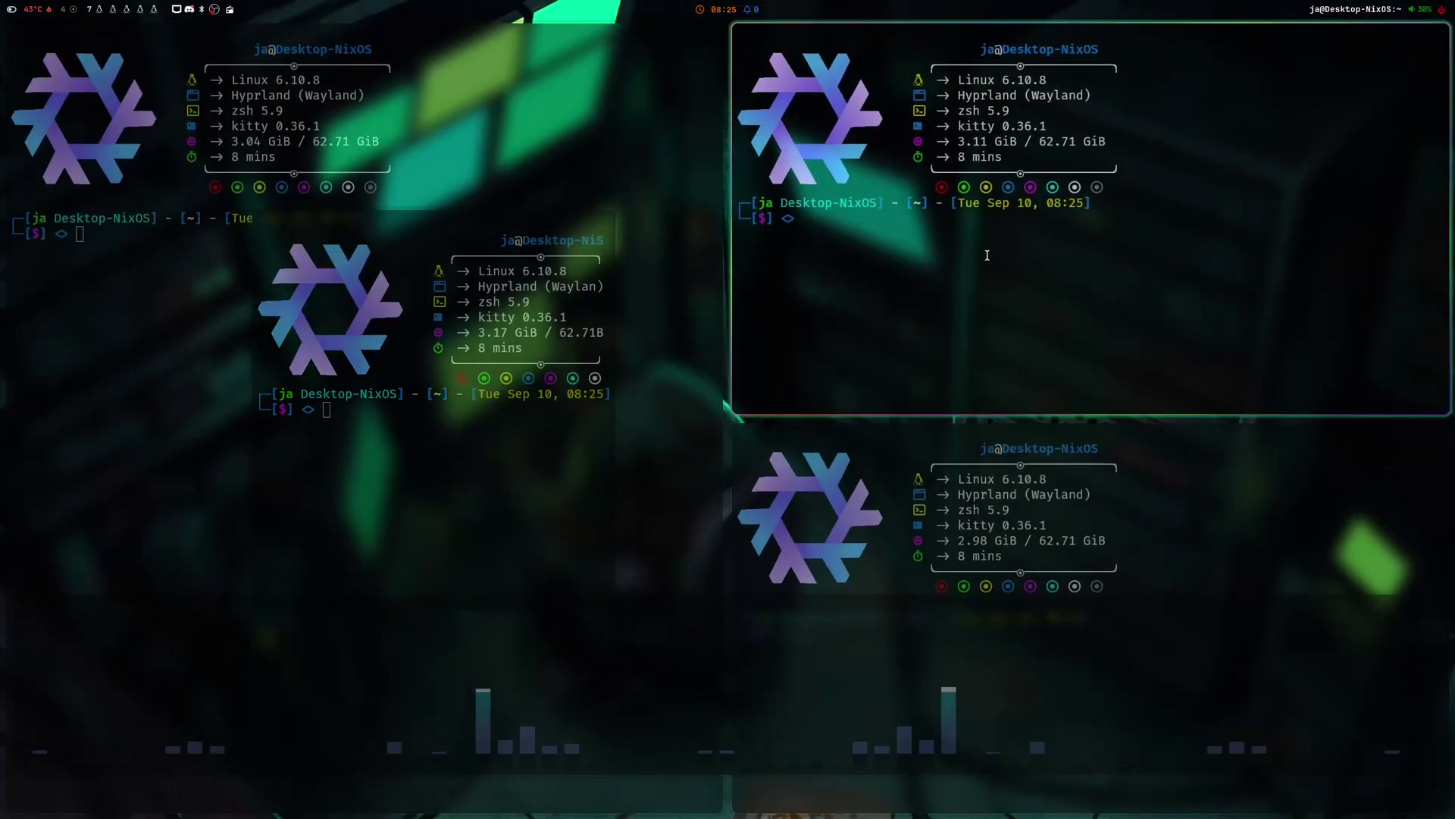
pyautogui.press('super+q')
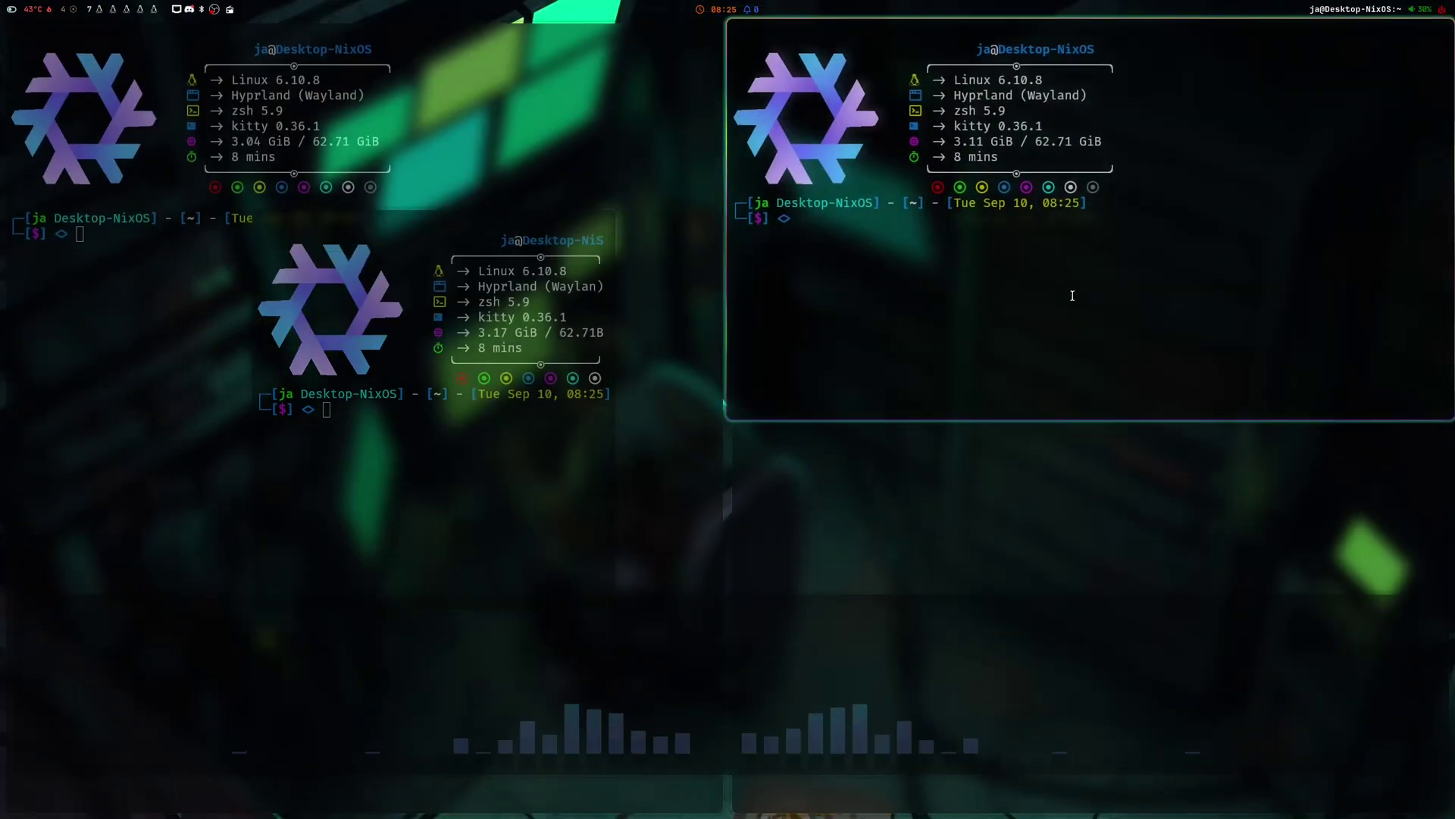
pyautogui.write('[10u;10u;11u')
pyautogui.press('super+q')
pyautogui.press('super+Return')
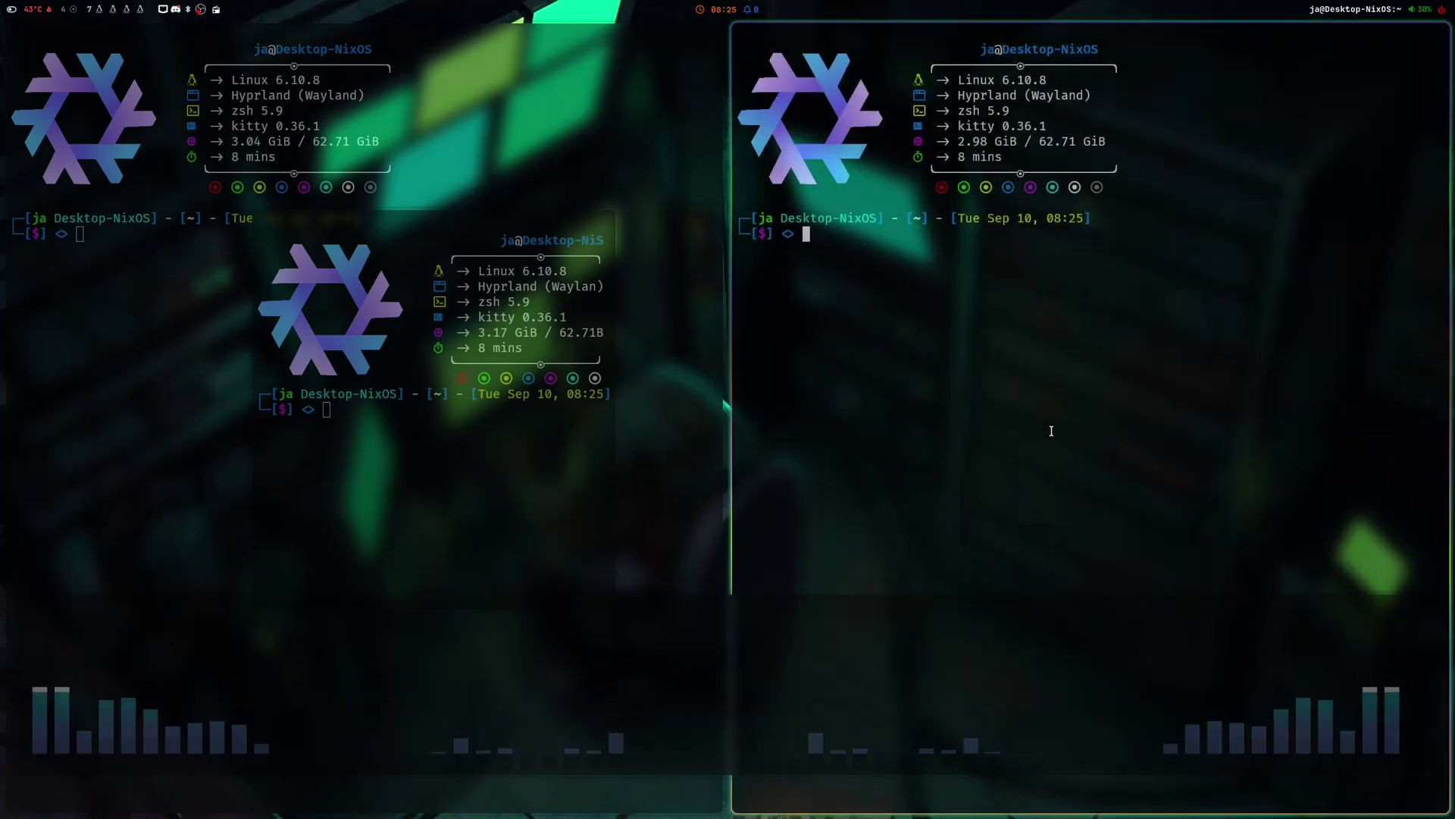
pyautogui.moveTo(1047, 426); pyautogui.dragTo(462, 564)
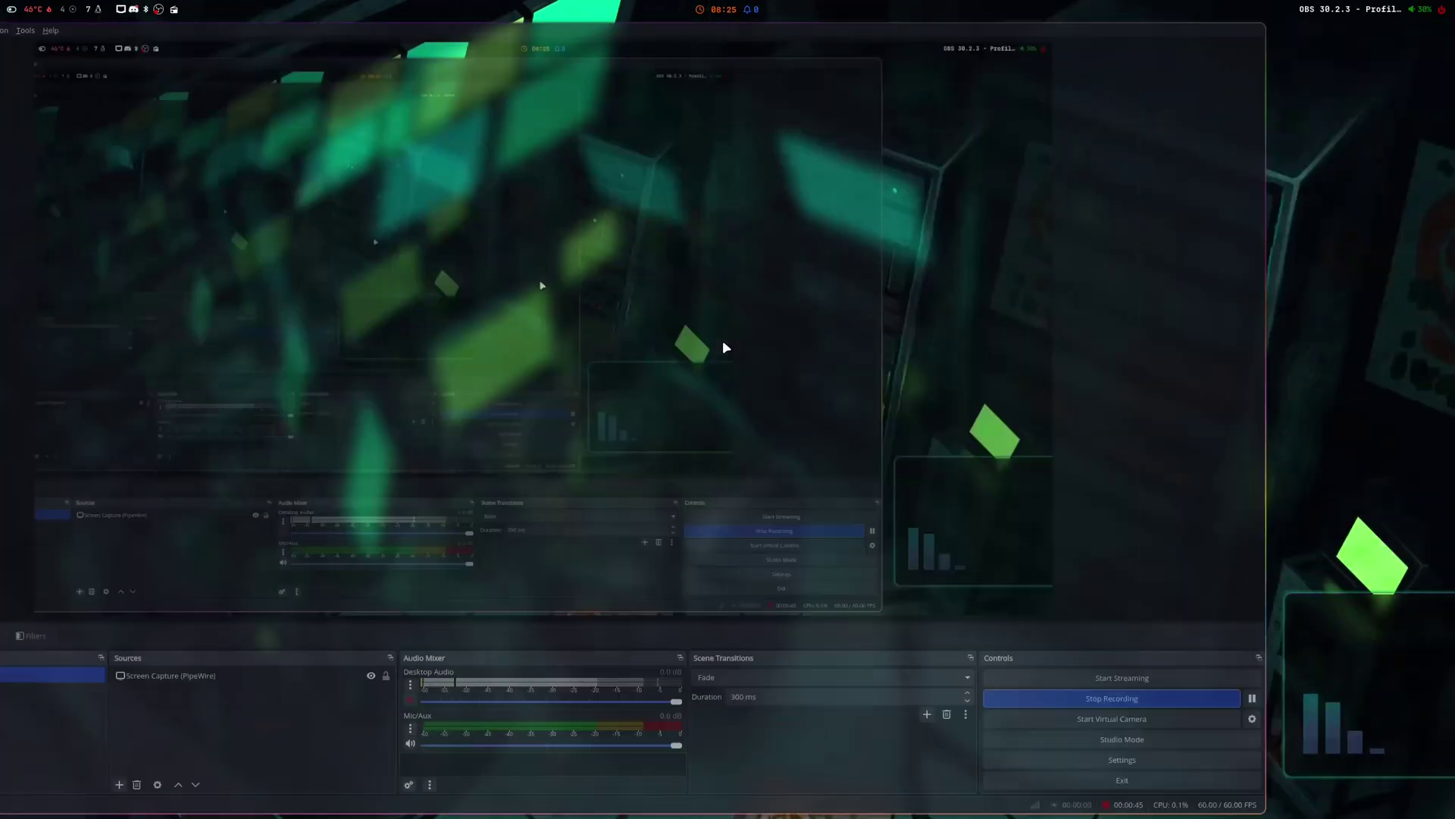
# - Run cava in a fullscreen kitty terminal on workspace 1
pyautogui.press('super+1')
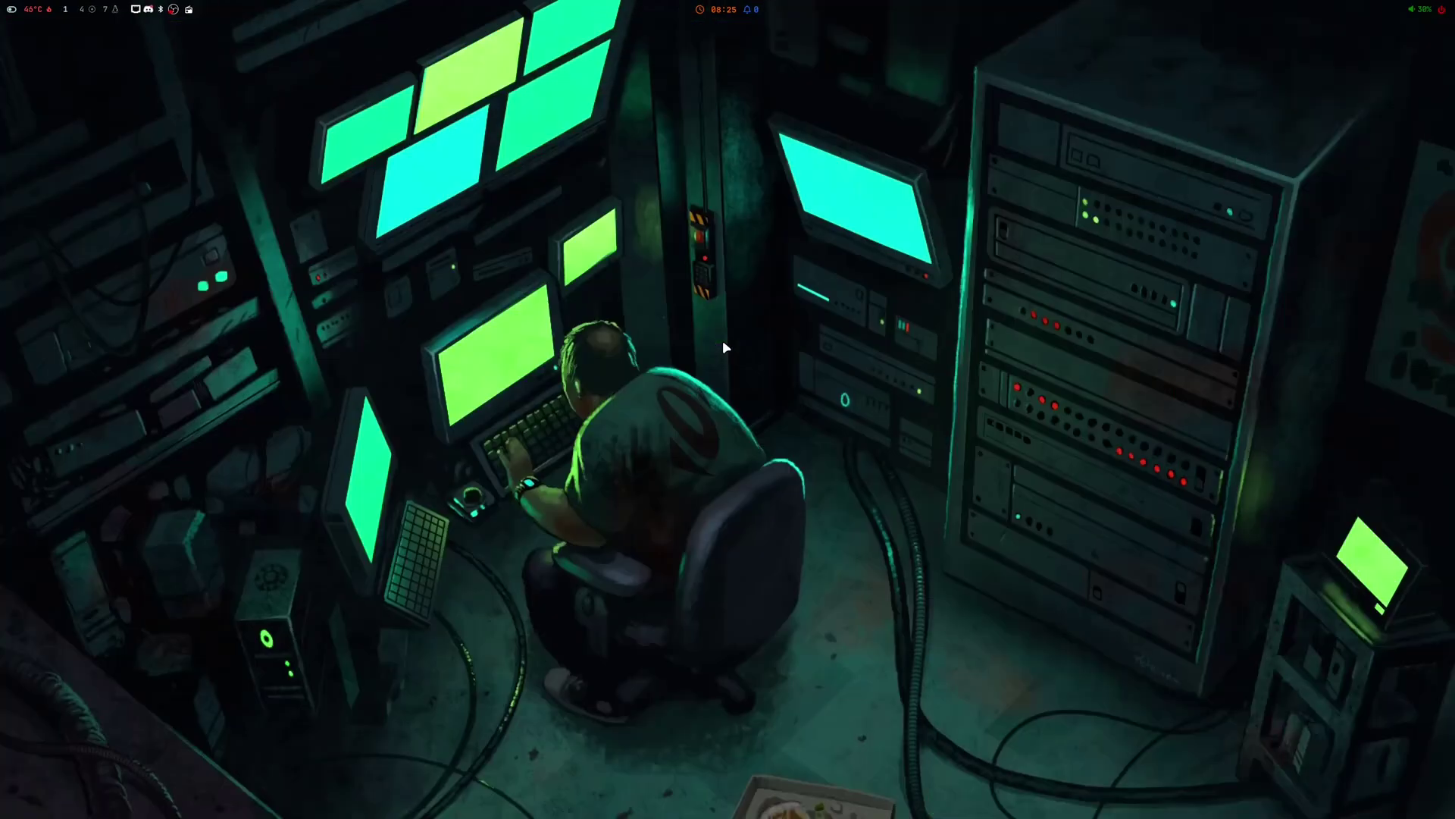
pyautogui.press('super+Return')
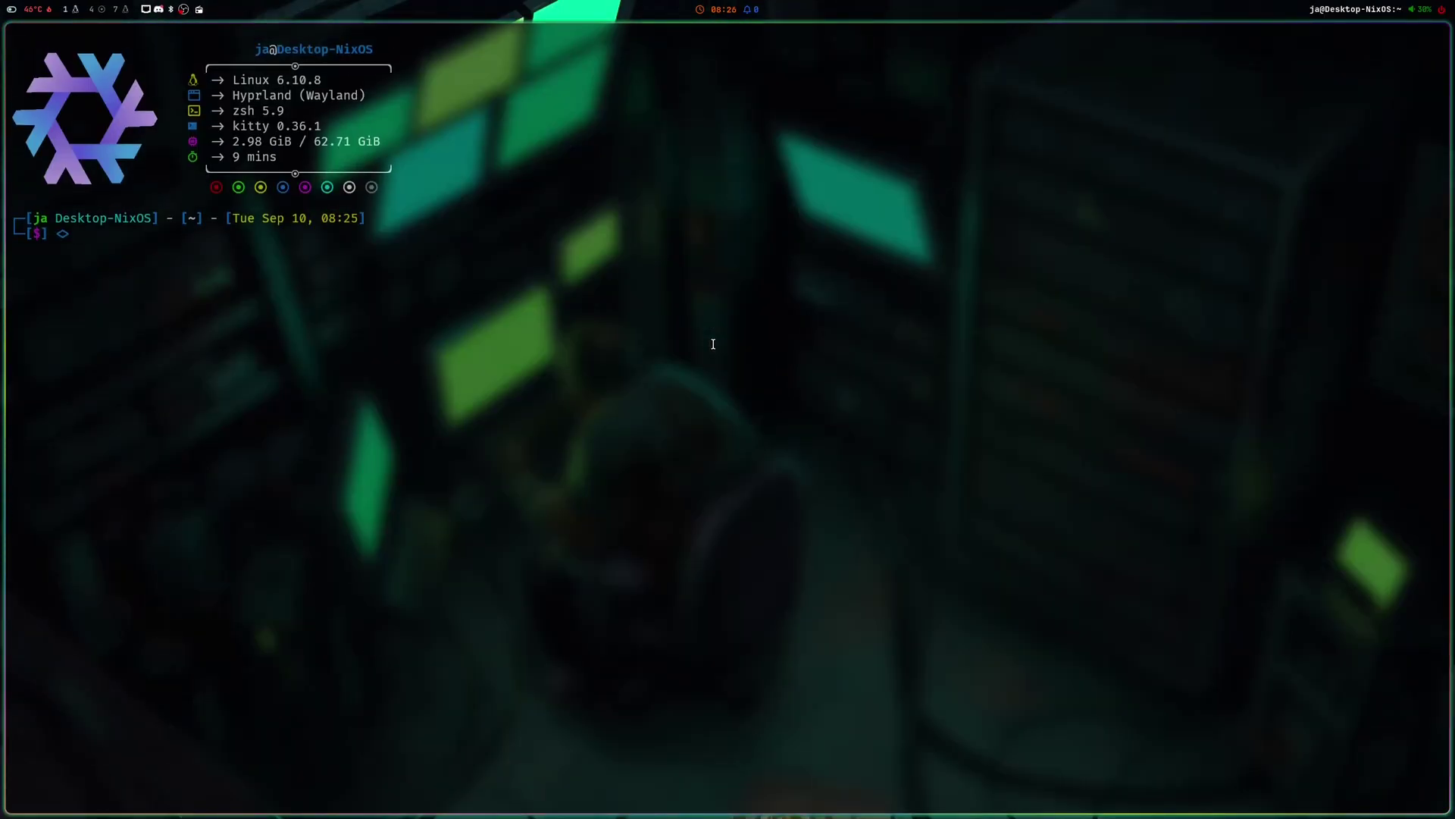
pyautogui.write('cava')
pyautogui.press('Return')
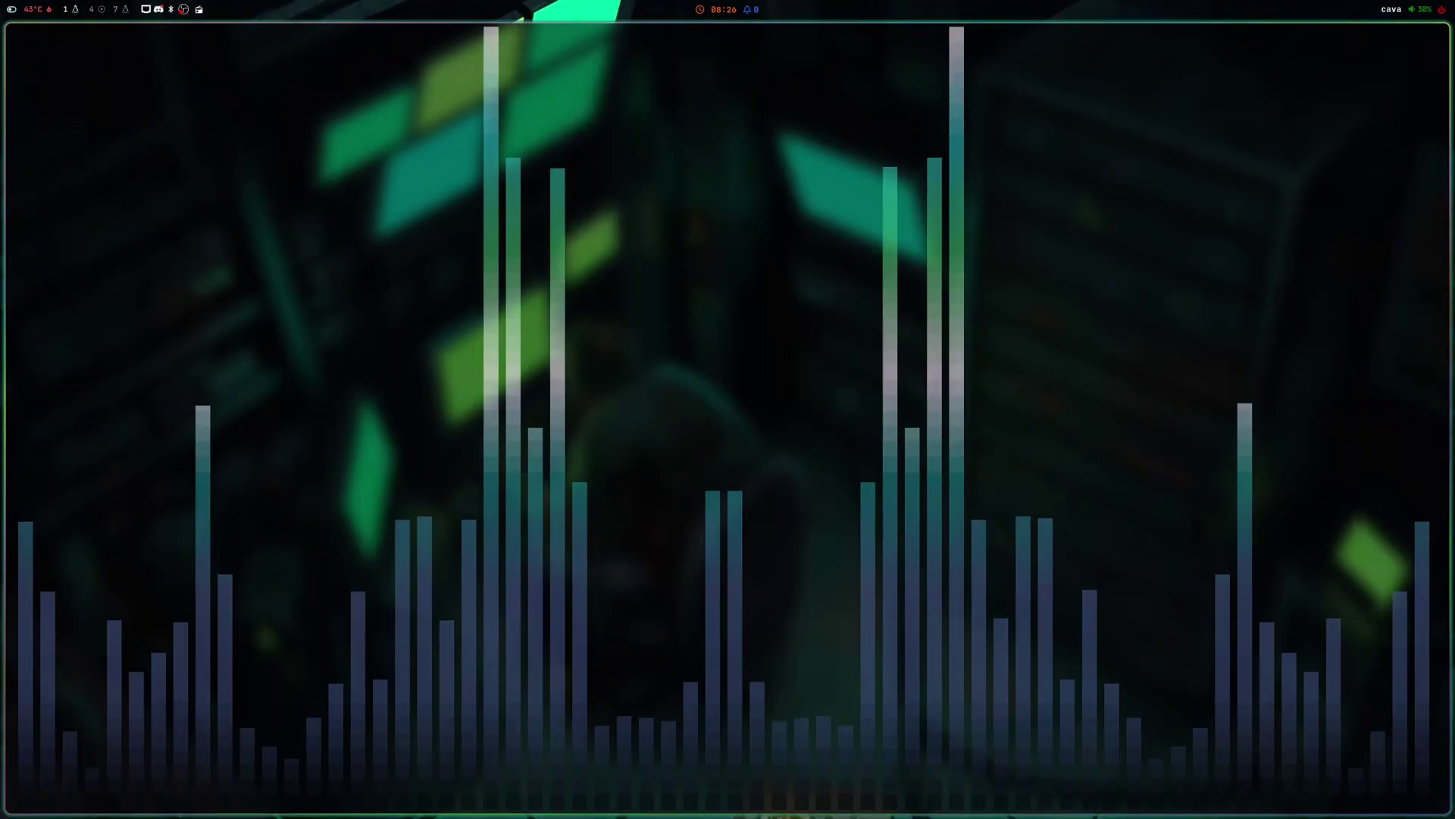
# - Hop between workspaces in the overview, back to cava, and launch Thunar on the home folder
pyautogui.press('super+Tab')
pyautogui.click(990, 366)
pyautogui.press('super+Tab')
pyautogui.click(469, 535)
pyautogui.press('super+e')
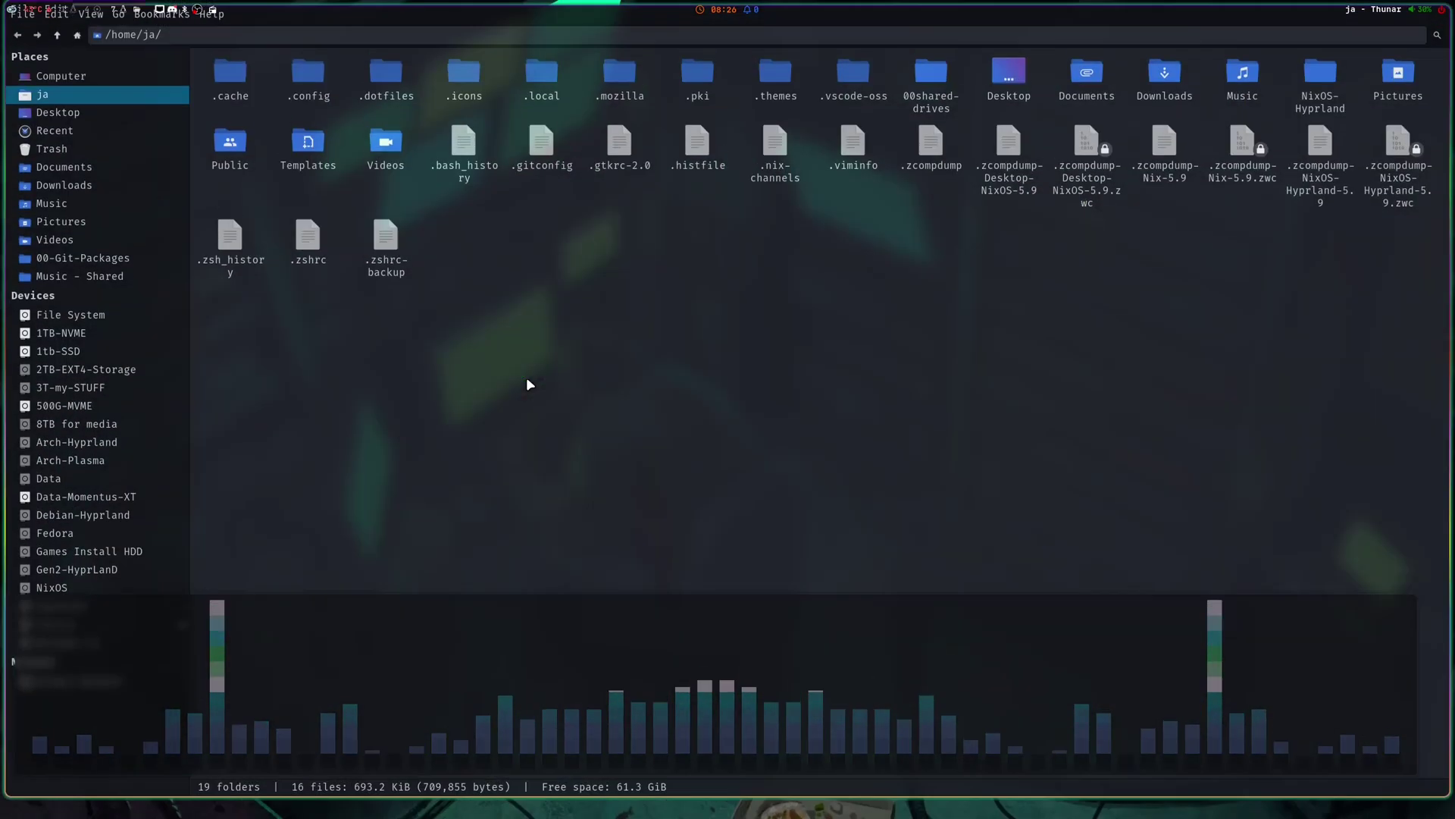
# - Set the installer's system locale to en_IN
pyautogui.press('super+alt+b')
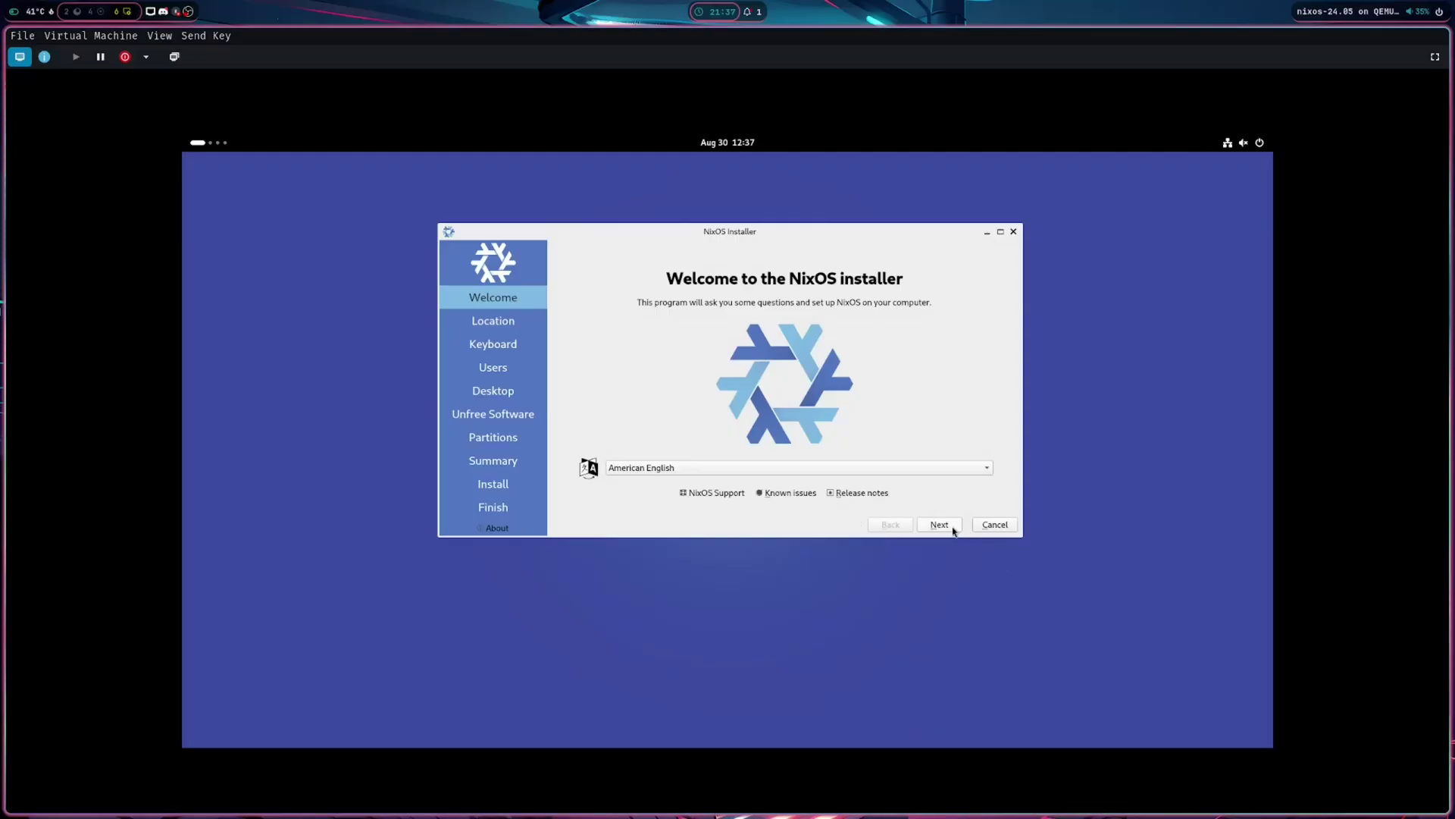
pyautogui.click(940, 525)
pyautogui.click(978, 499)
pyautogui.scroll(20, 740, 405)
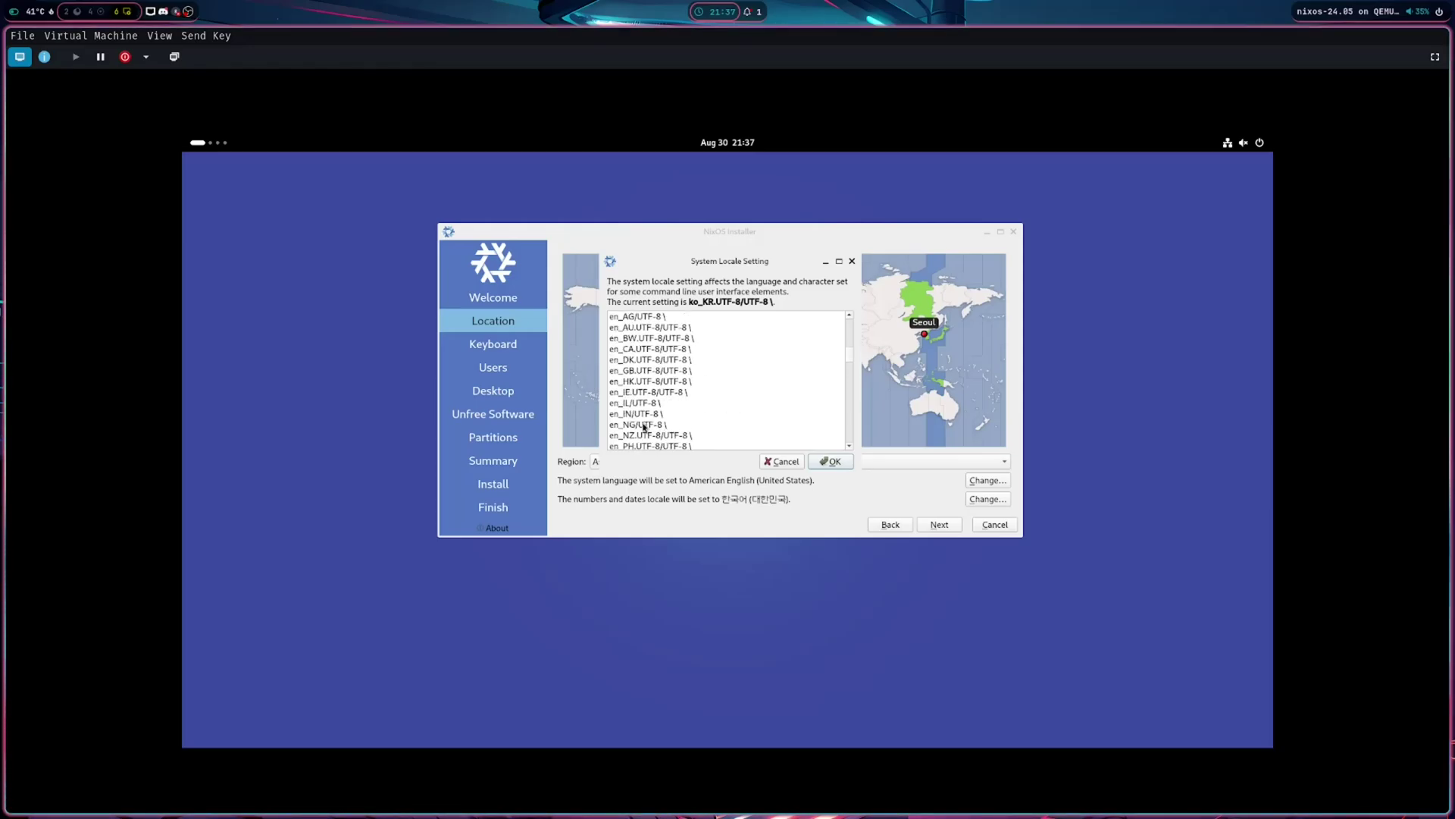
pyautogui.click(644, 414)
pyautogui.click(831, 461)
pyautogui.click(945, 523)
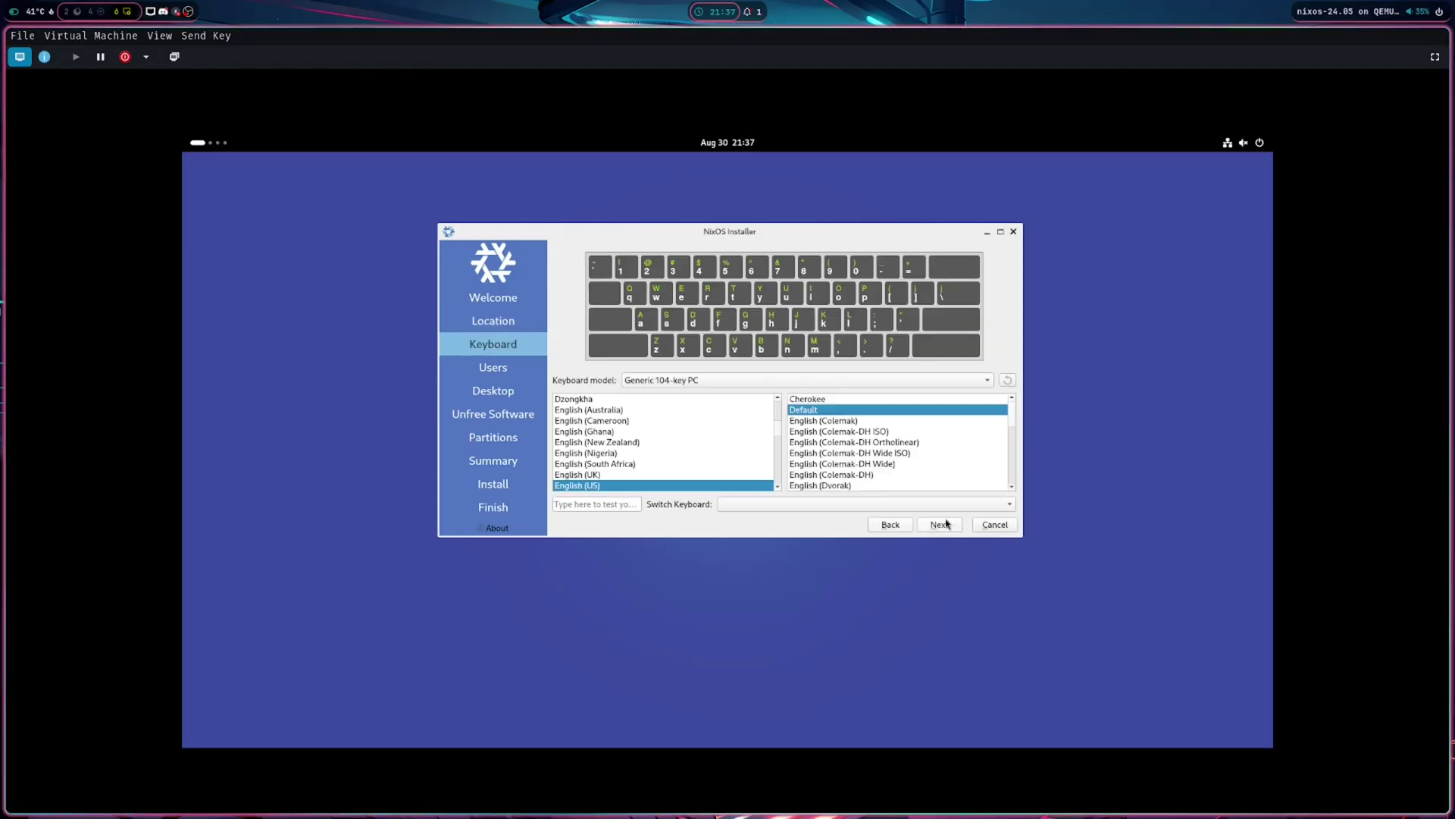
# - Keep the default keyboard, fill in the user account, and reuse its password for the administrator
pyautogui.click(947, 523)
pyautogui.click(622, 274)
pyautogui.write('ja')
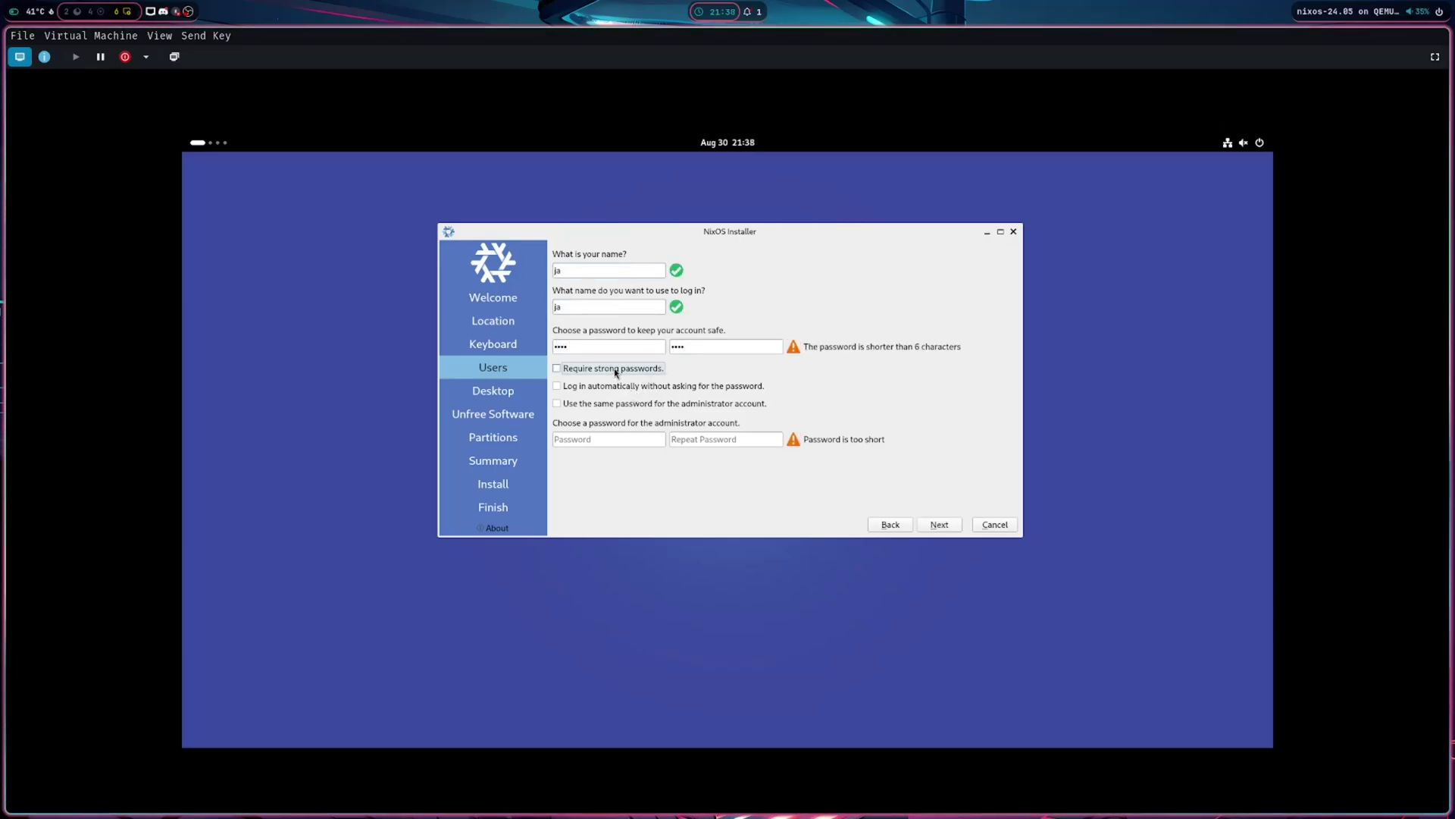
pyautogui.click(603, 405)
pyautogui.click(939, 525)
# - Select No desktop after briefly previewing the GNOME option
pyautogui.click(578, 371)
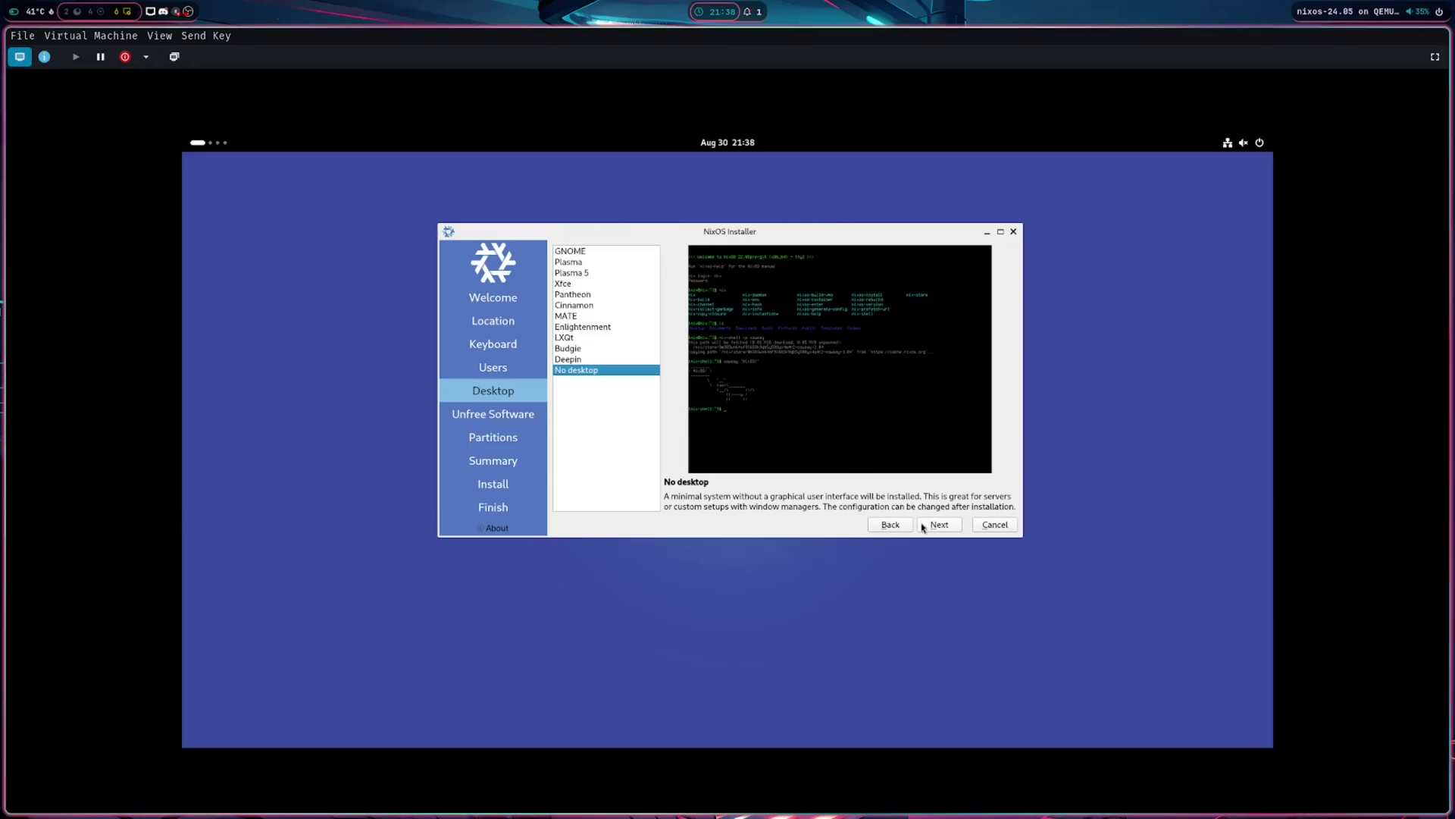
pyautogui.click(575, 252)
pyautogui.click(577, 371)
# - Partition /dev/vda into a 500M EFI System partition plus the remaining space and write the table
pyautogui.click(576, 252)
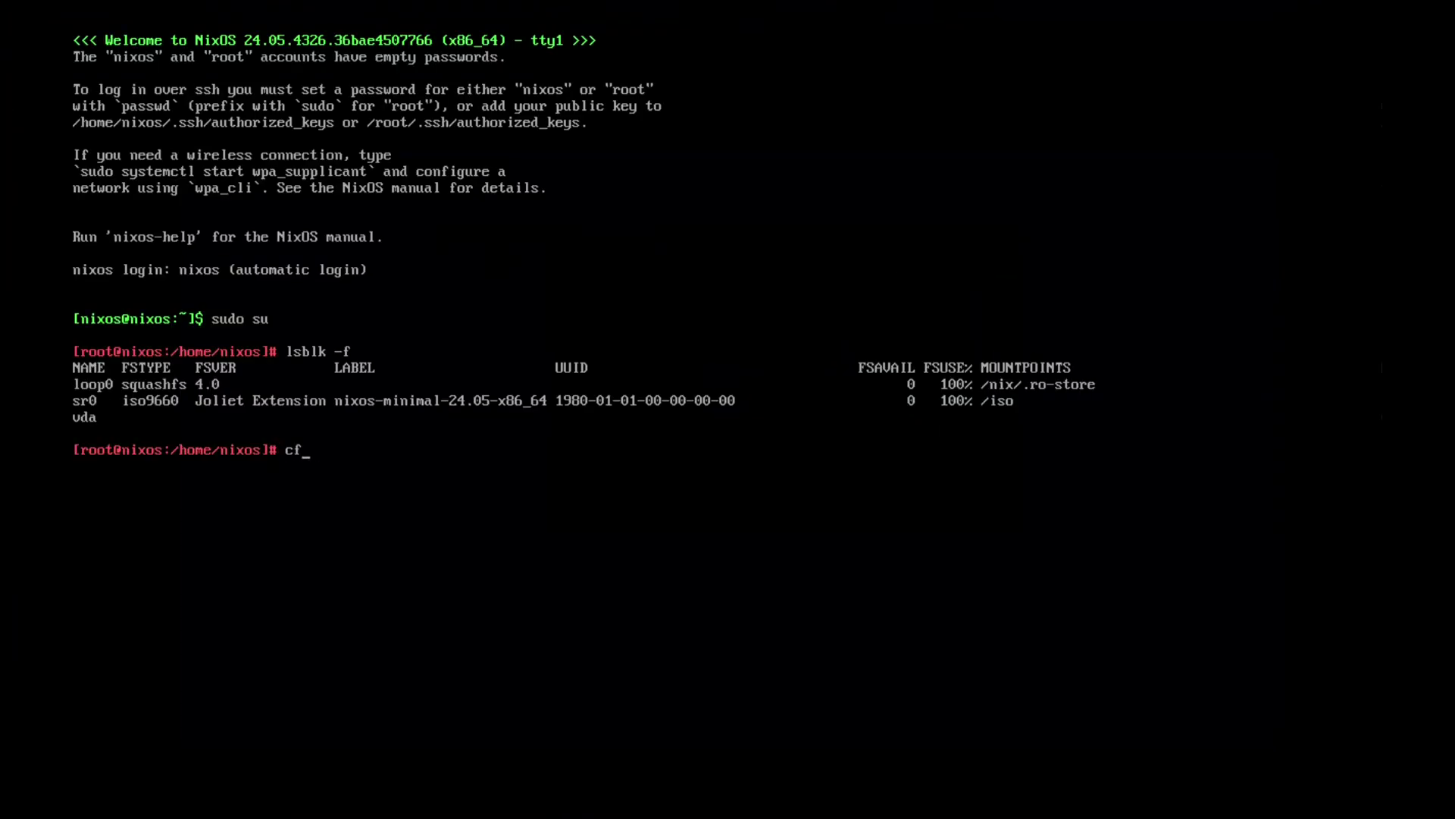
pyautogui.write('dev/vda')
pyautogui.press('Return')
pyautogui.press('Return')
pyautogui.press('Return')
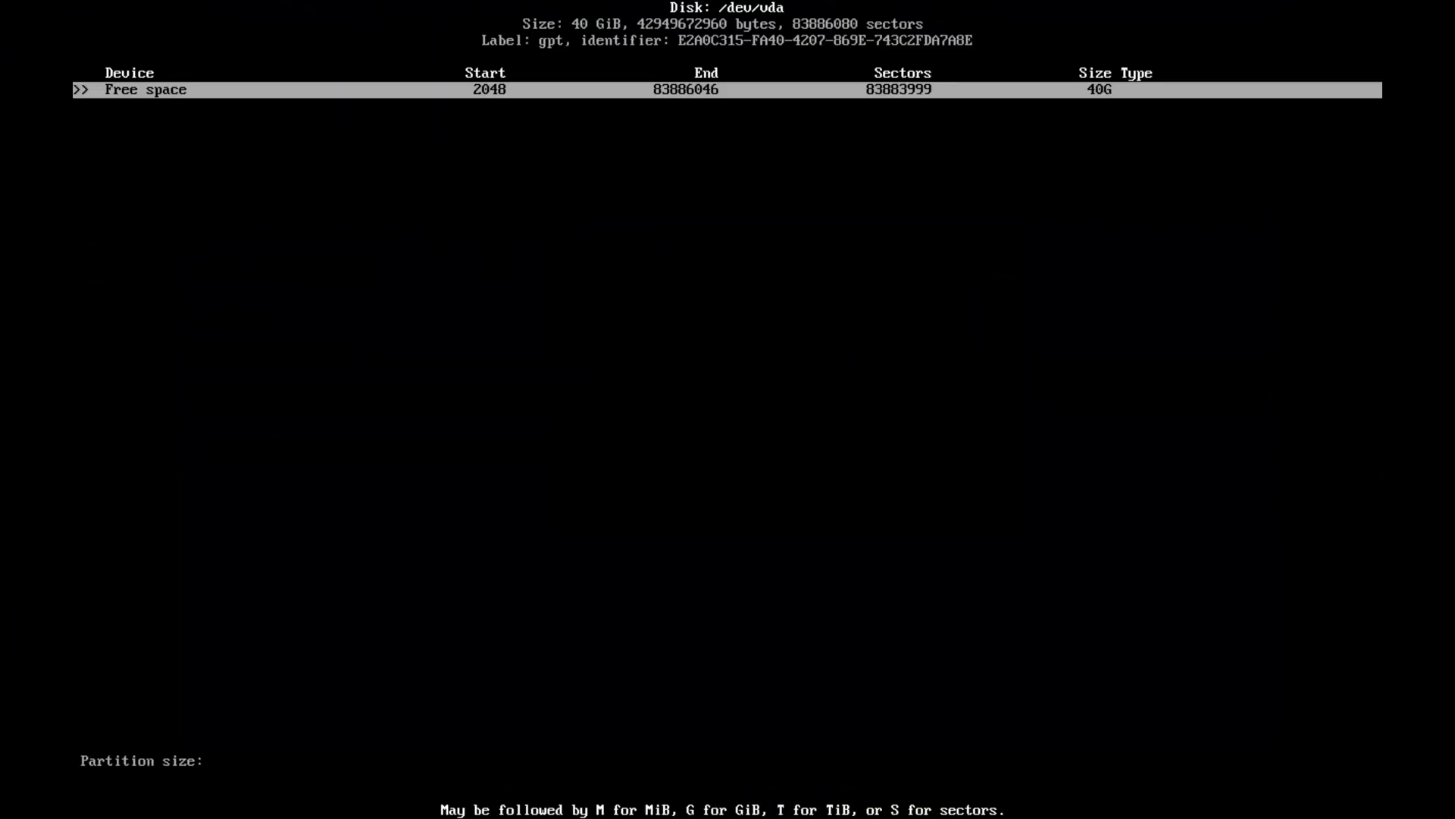
pyautogui.write('500M')
pyautogui.press('Return')
pyautogui.press('Return')
pyautogui.press('Return')
pyautogui.press('Up')
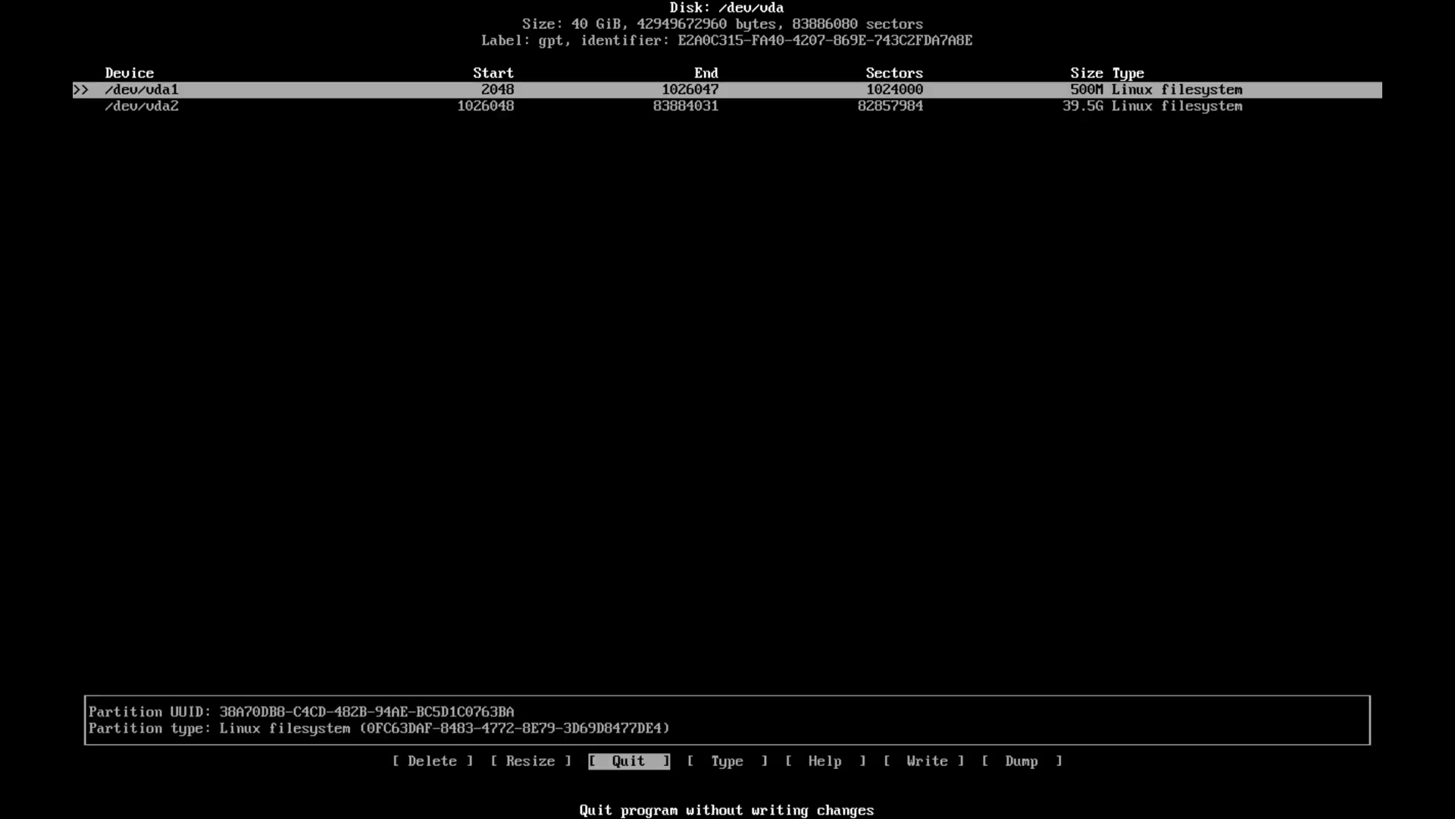
pyautogui.press('Right')
pyautogui.press('Return')
pyautogui.press('Return')
pyautogui.press('Right')
pyautogui.press('Right')
pyautogui.press('Return')
pyautogui.write('yes')
pyautogui.press('Return')
pyautogui.press('Left')
pyautogui.press('Left')
pyautogui.press('Left')
pyautogui.press('Return')
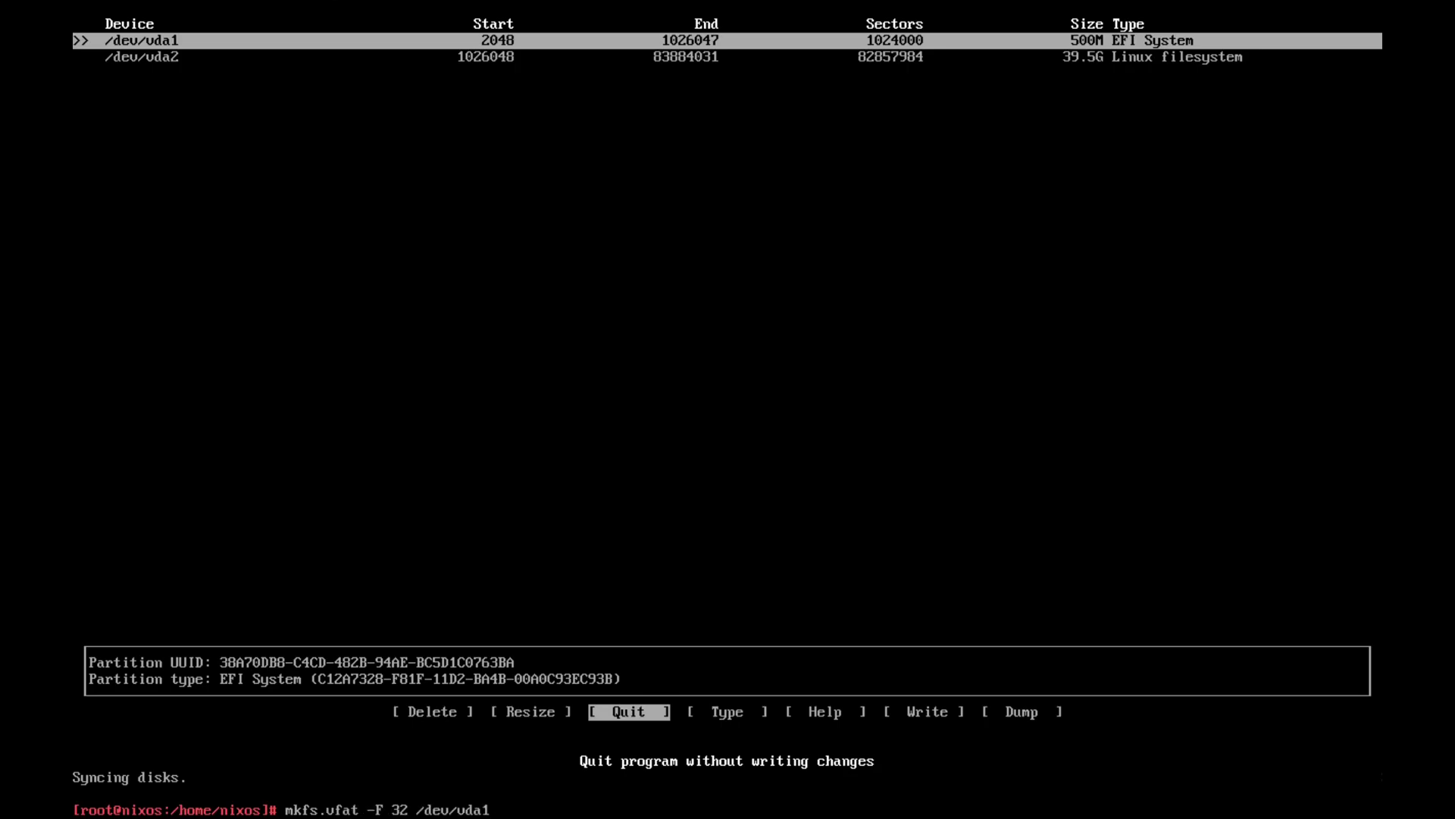
# - Format vda1 as FAT32 and vda2 as ext4, then mount vda2 at /mnt
pyautogui.press('Return')
pyautogui.write('mkfs.ext4 /dev/vda2')
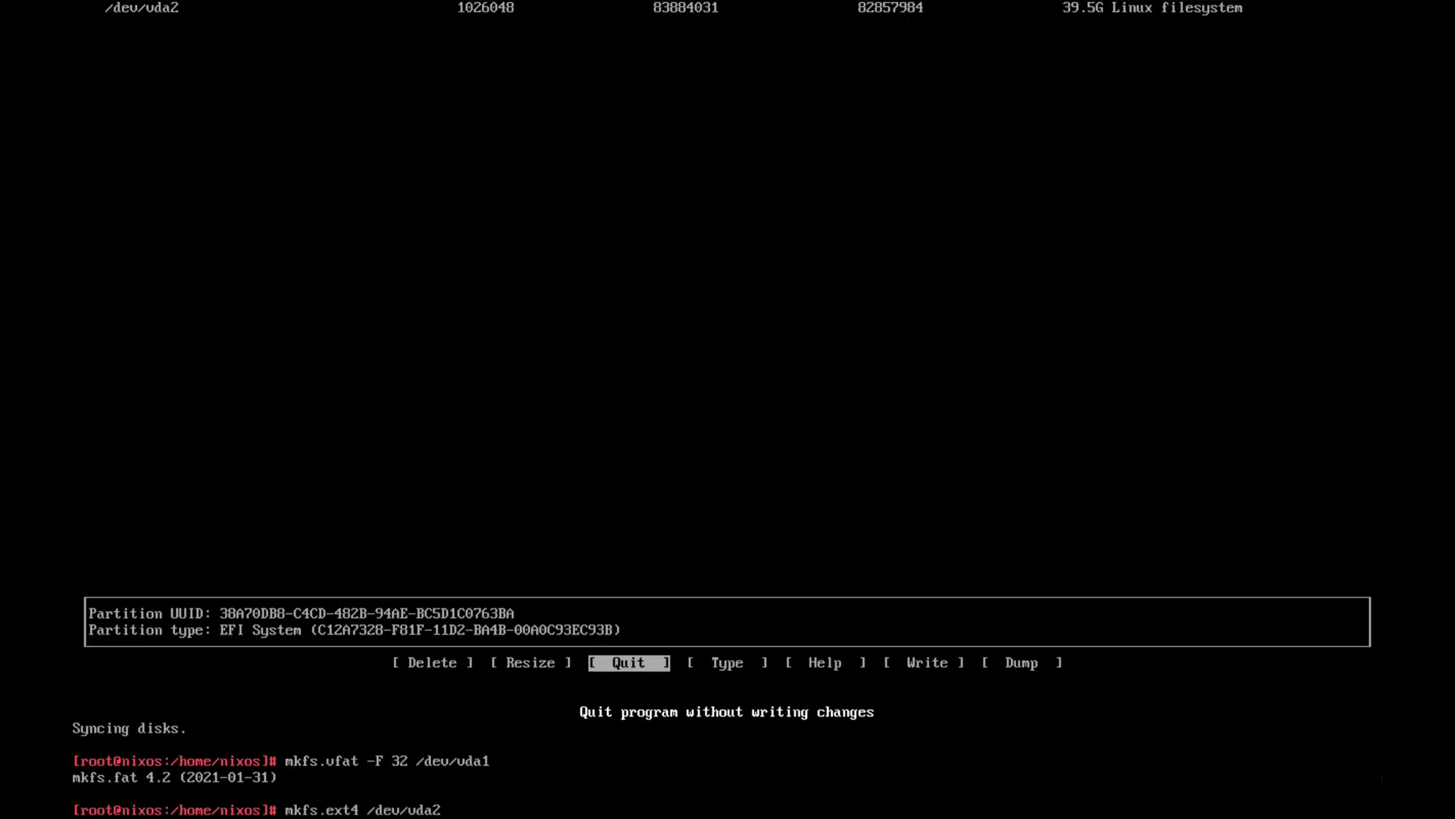
pyautogui.press('Return')
pyautogui.write('mount /dev/vda2 /mnt')
pyautogui.press('Return')
# - Create /mnt/boot, mount vda1 there, and run nixos-generate-config --root /mnt
pyautogui.write('mkdir /mnt/boot')
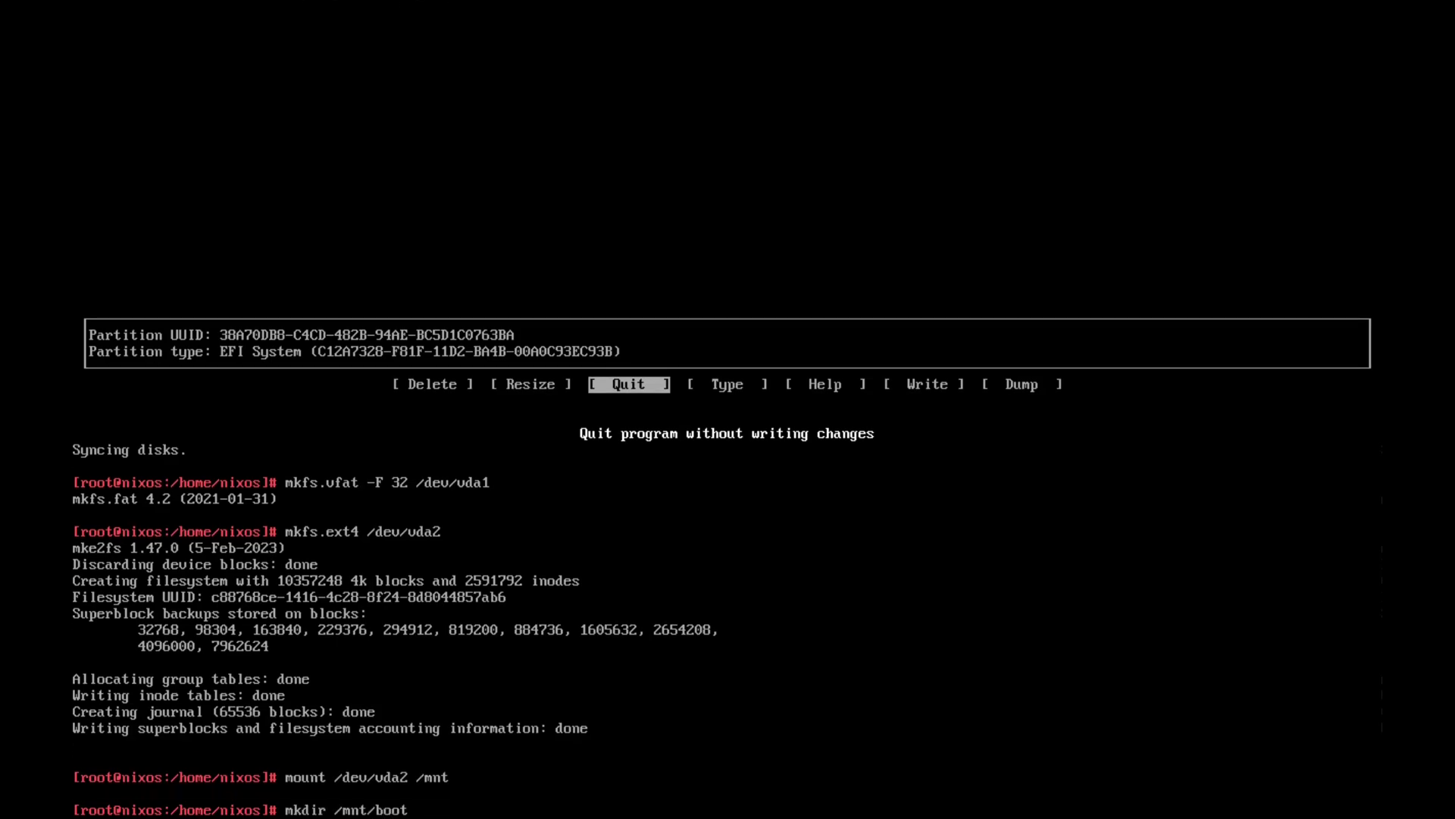
pyautogui.press('Return')
pyautogui.write('mount /dev/vda1 /mnt/boot')
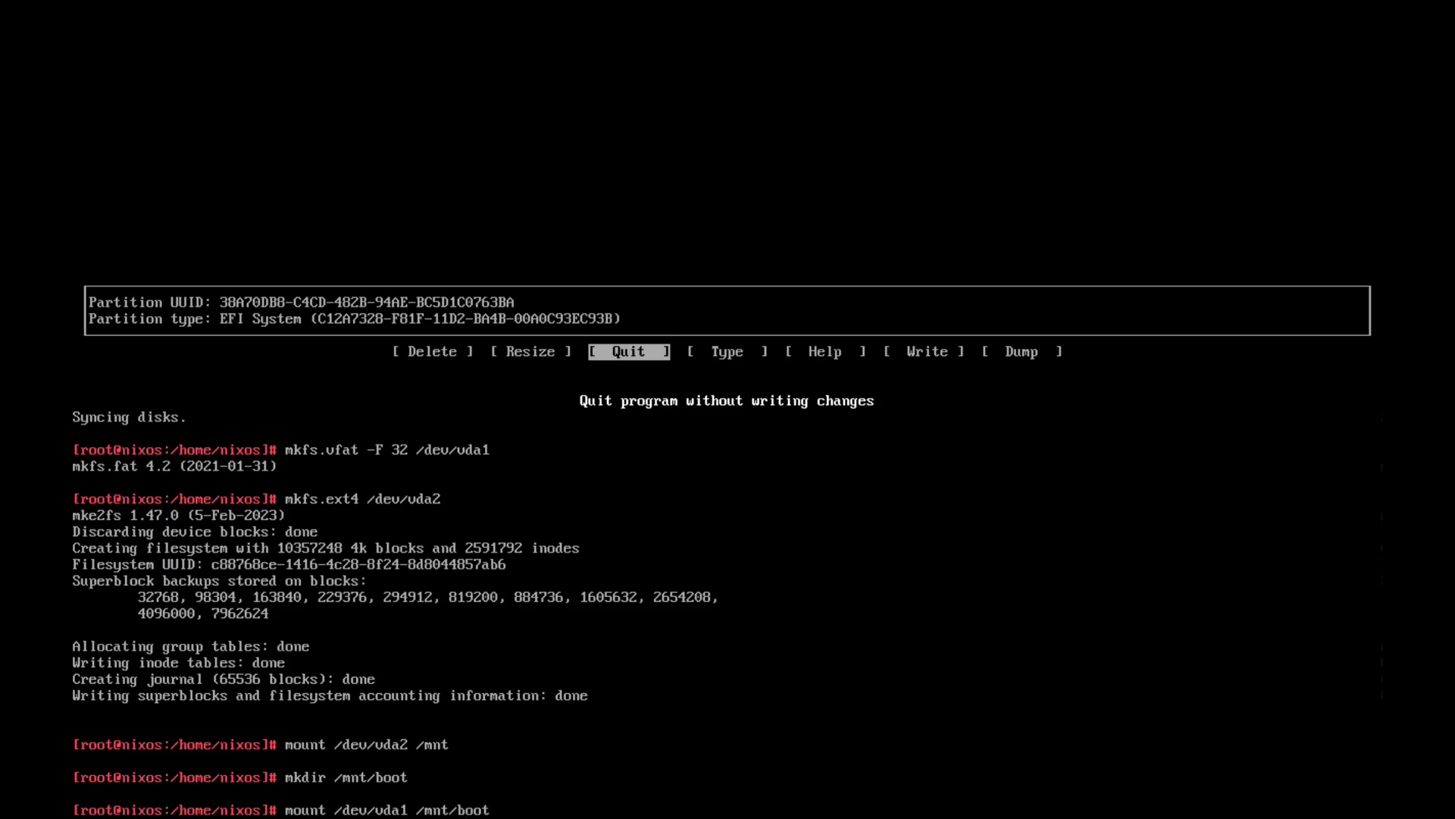
pyautogui.press('Return')
pyautogui.write('nixos-generate-')
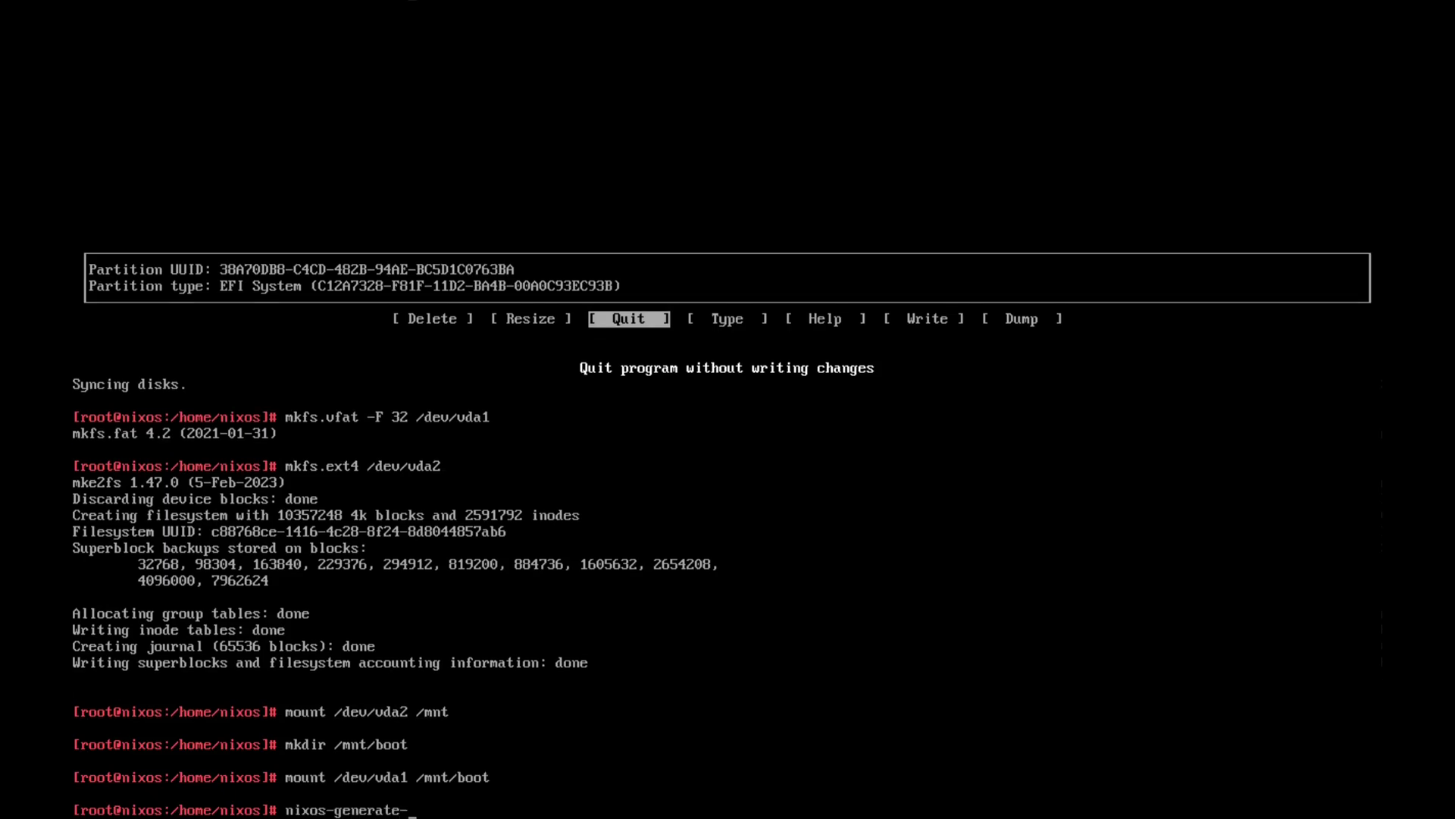
pyautogui.write('t /mn')
pyautogui.press('Return')
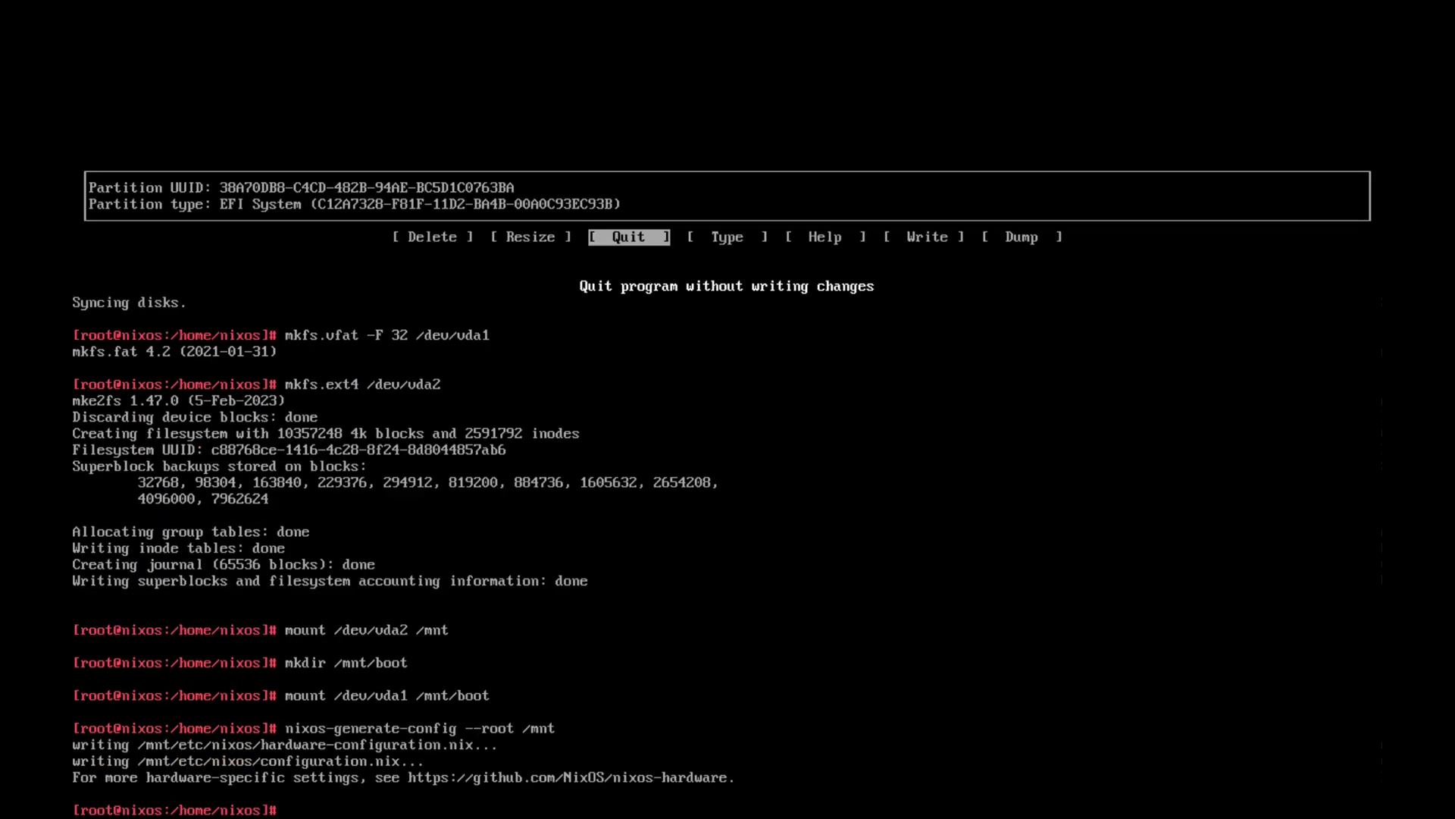
# - In configuration.nix, enable NetworkManager, a wheel-group user, and the systemPackages block
pyautogui.write('nano /mnt/etc/nixos/configuration.nix')
pyautogui.press('Return')
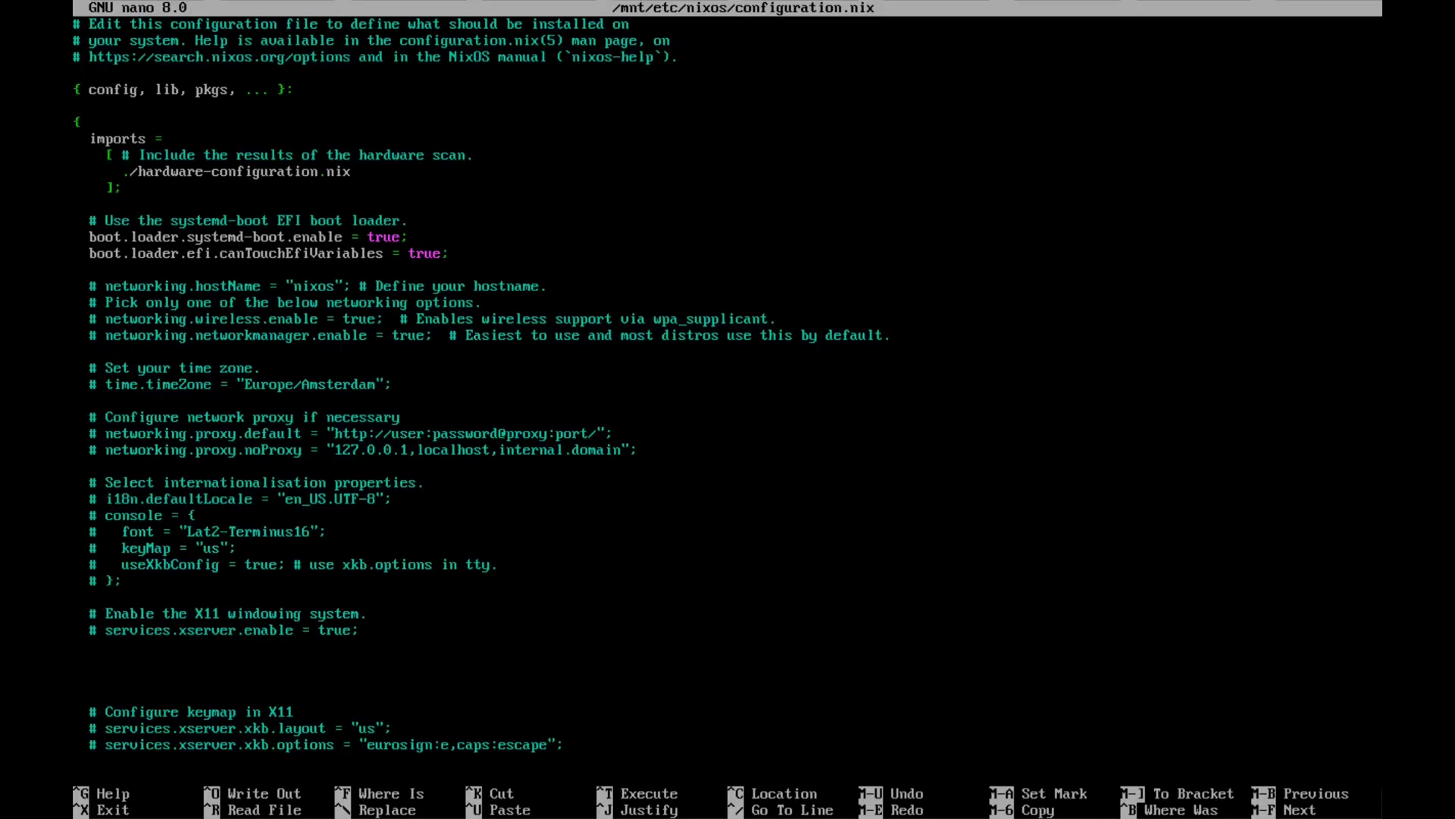
pyautogui.press('Delete')
pyautogui.press('Delete')
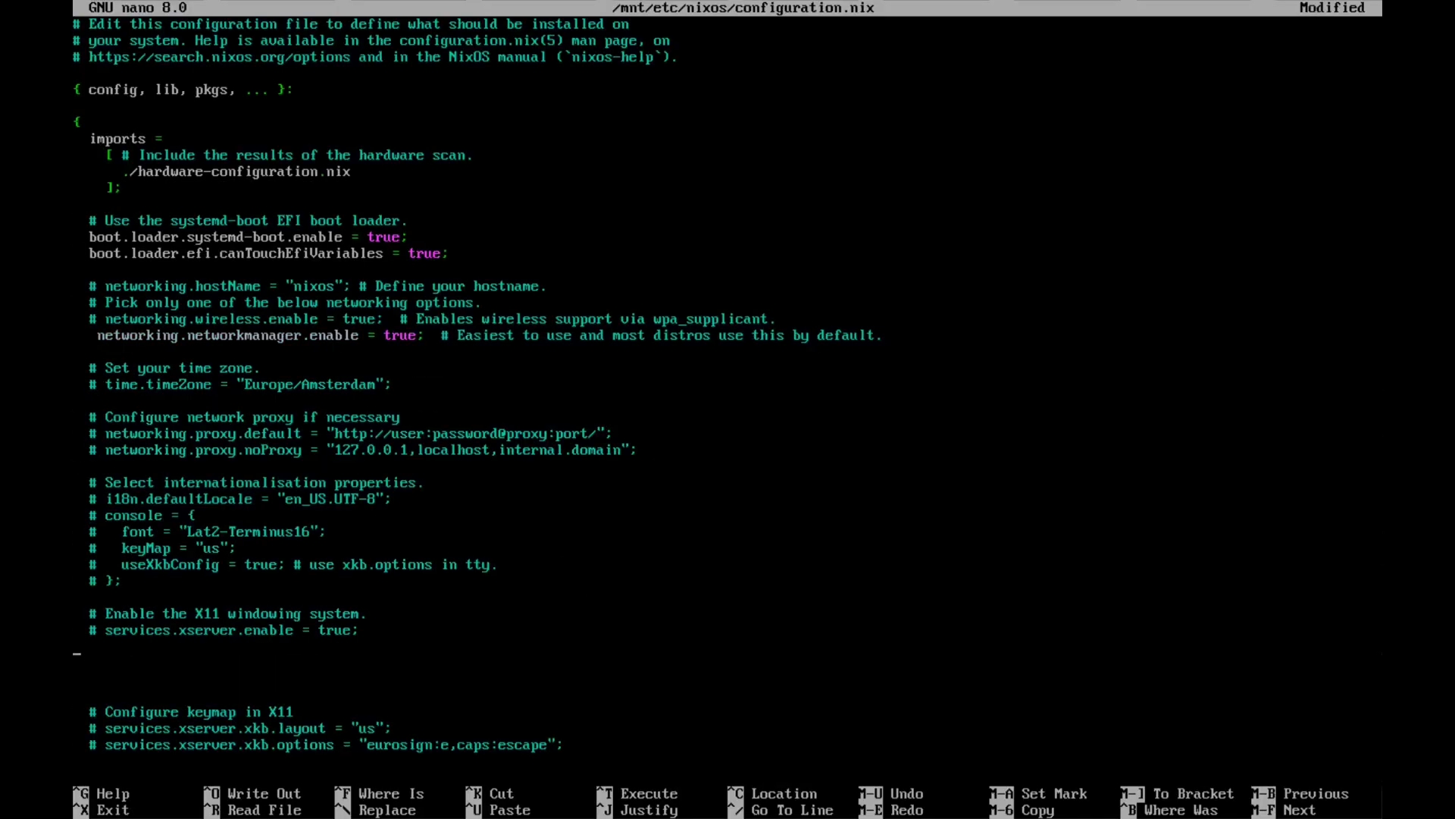
pyautogui.press('Down')
pyautogui.press('Down')
pyautogui.press('Down')
pyautogui.press('Down')
pyautogui.press('Down')
pyautogui.press('Down')
pyautogui.press('Down')
pyautogui.press('Down')
pyautogui.press('Down')
pyautogui.press('Down')
pyautogui.press('Down')
pyautogui.press('Down')
pyautogui.press('Down')
pyautogui.press('Down')
pyautogui.press('Down')
pyautogui.press('Down')
pyautogui.press('Down')
pyautogui.press('Down')
pyautogui.press('Down')
pyautogui.press('Down')
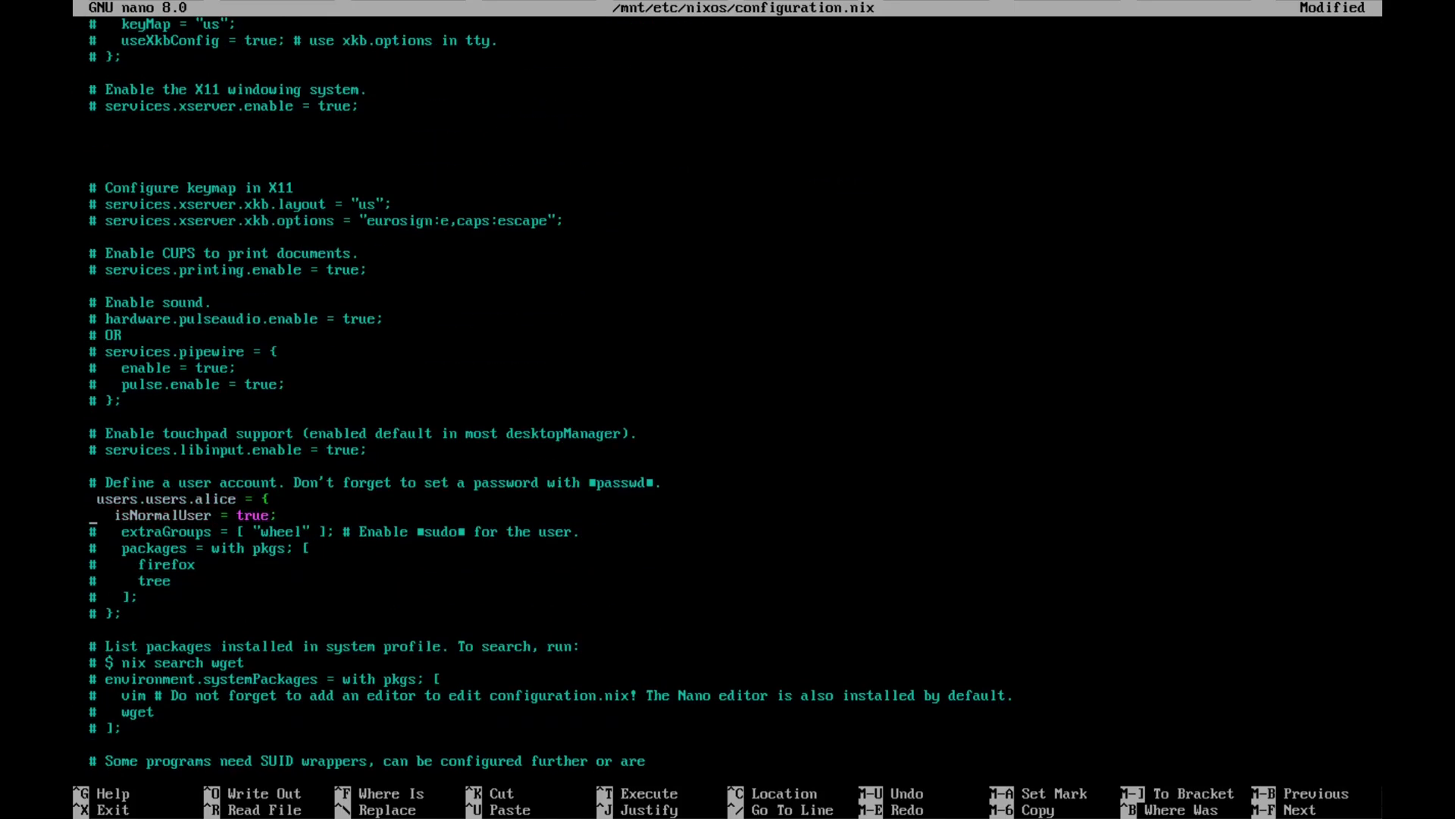
pyautogui.press('Delete')
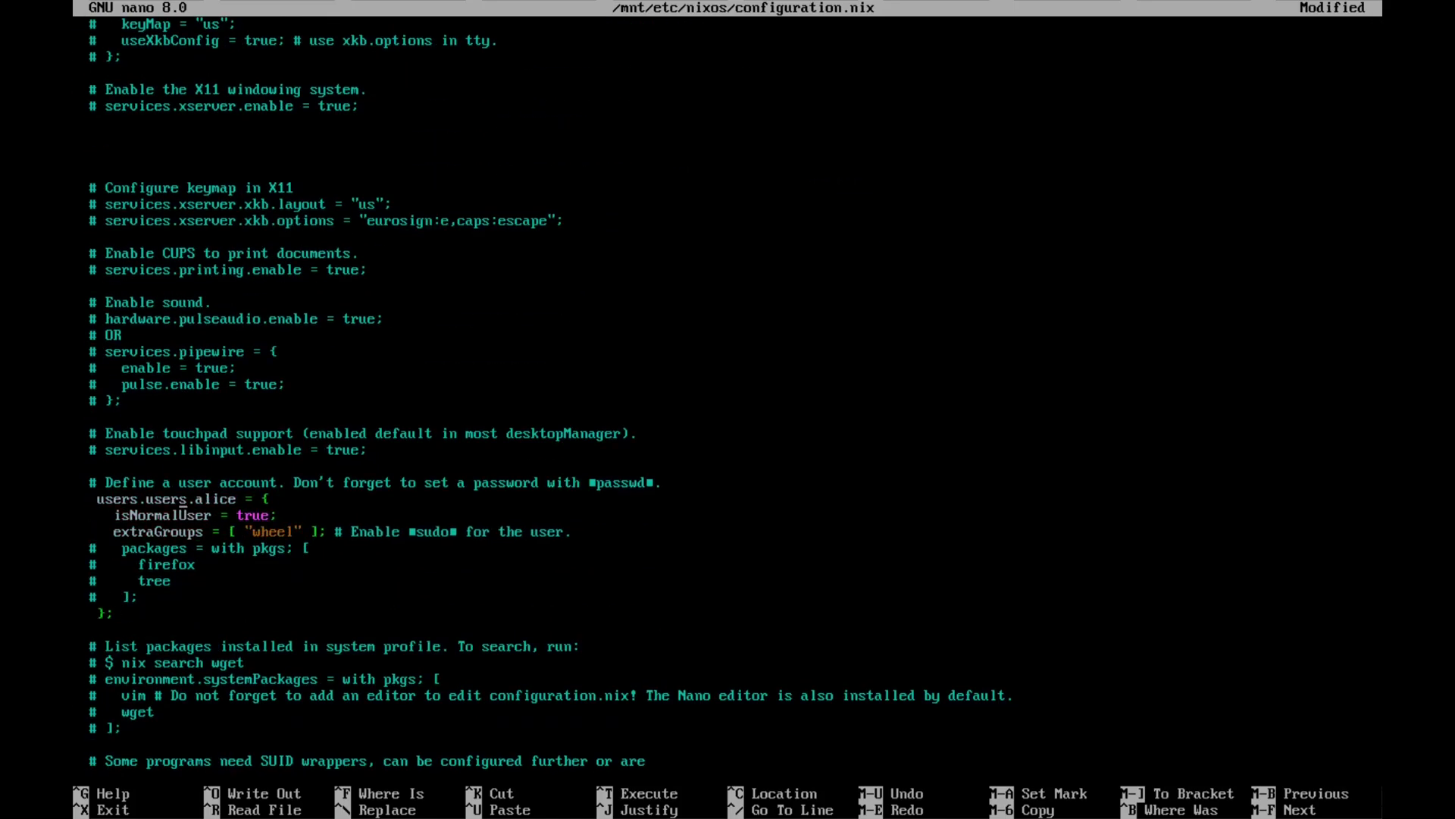
pyautogui.write('a')
pyautogui.press('Down')
pyautogui.press('Down')
pyautogui.press('Down')
pyautogui.press('Down')
pyautogui.press('Down')
pyautogui.press('Down')
pyautogui.press('Down')
pyautogui.press('Down')
pyautogui.press('Down')
pyautogui.press('Down')
pyautogui.press('Down')
pyautogui.press('Down')
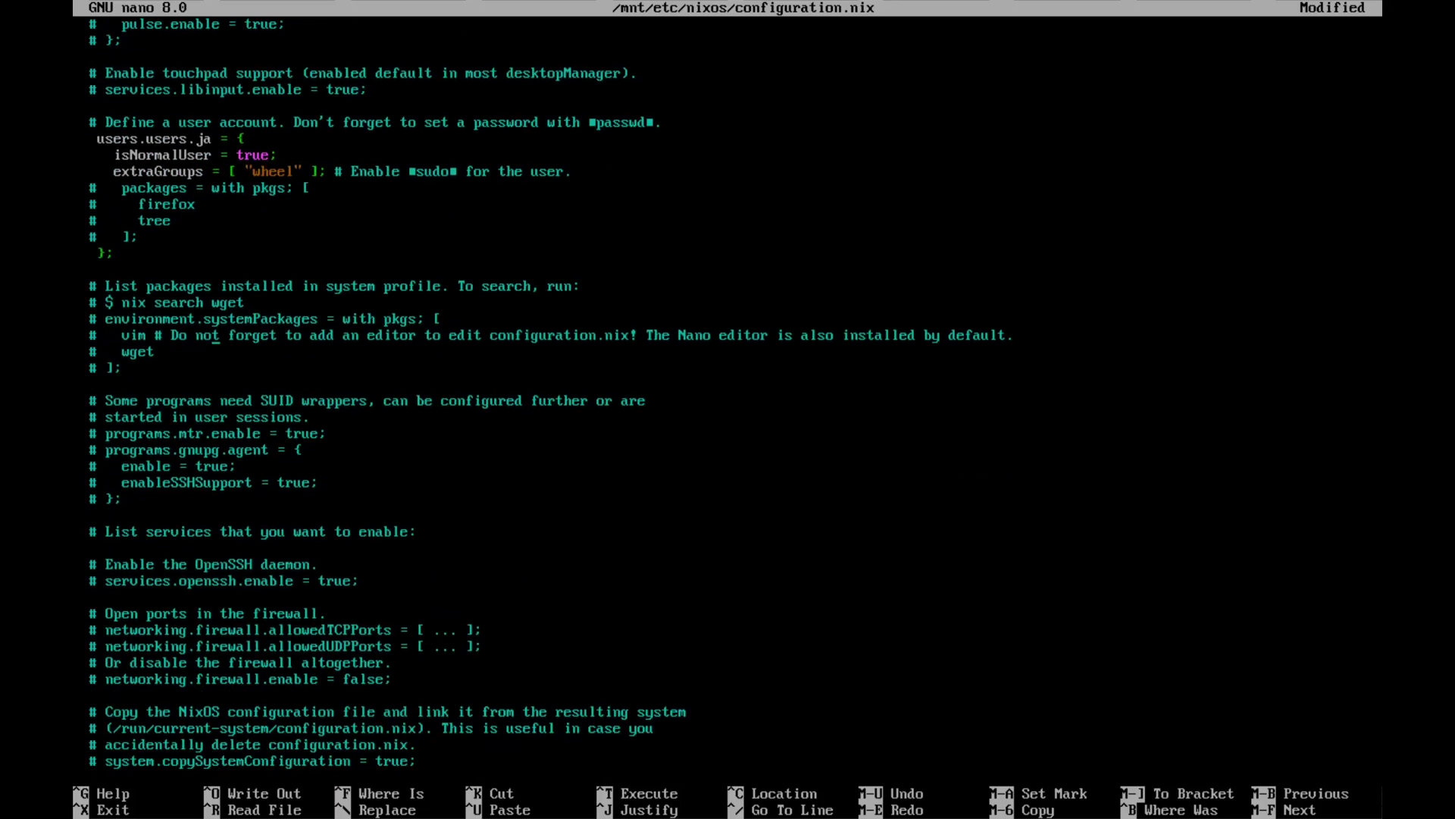
pyautogui.press('Delete')
pyautogui.press('Down')
pyautogui.press('Delete')
pyautogui.press('Down')
pyautogui.press('Delete')
pyautogui.press('Down')
pyautogui.press('Delete')
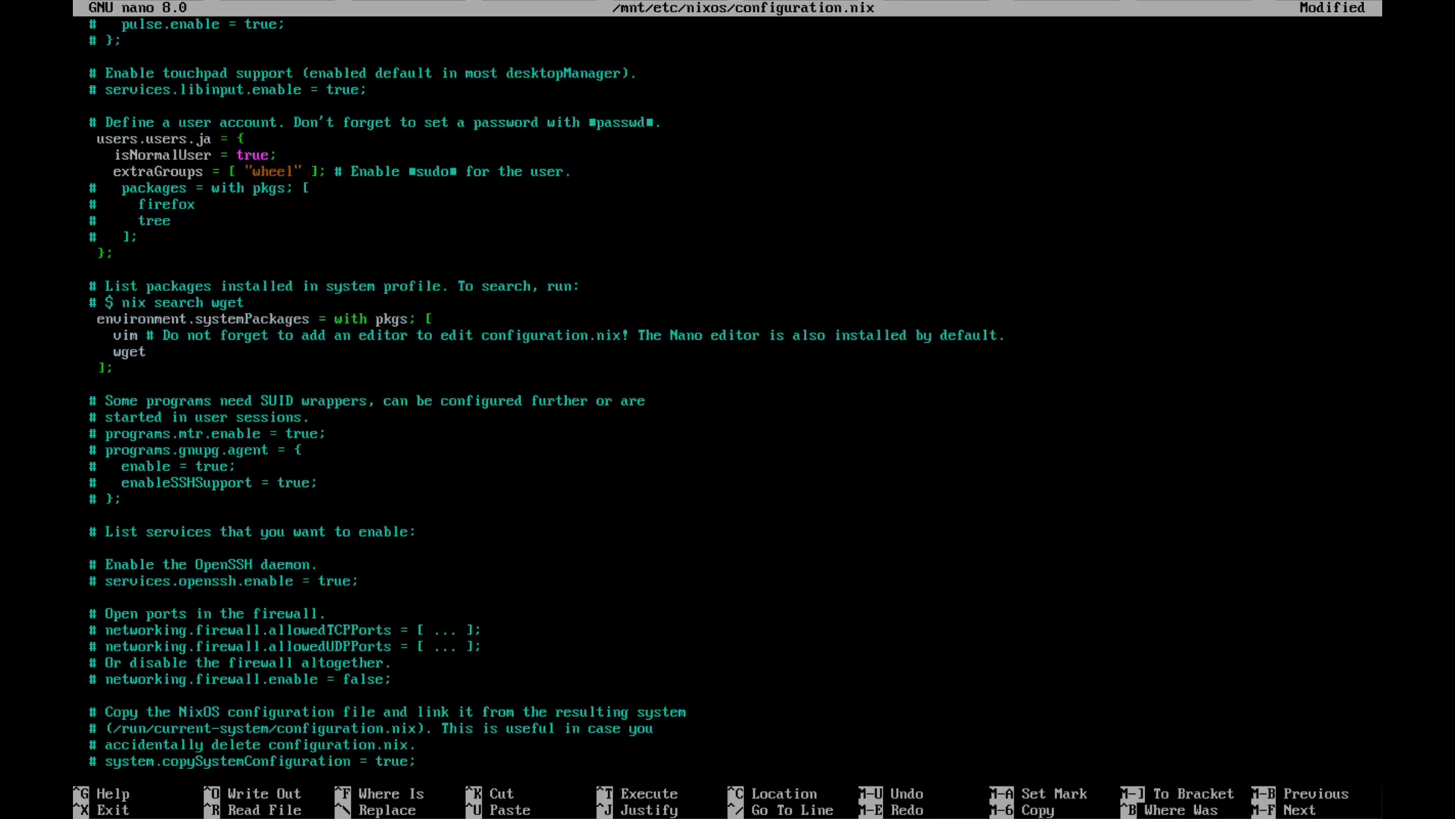
# - Add git to the system packages, save configuration.nix, and run nixos-install
pyautogui.press('Return')
pyautogui.press('Up')
pyautogui.write('git')
pyautogui.press('Return')
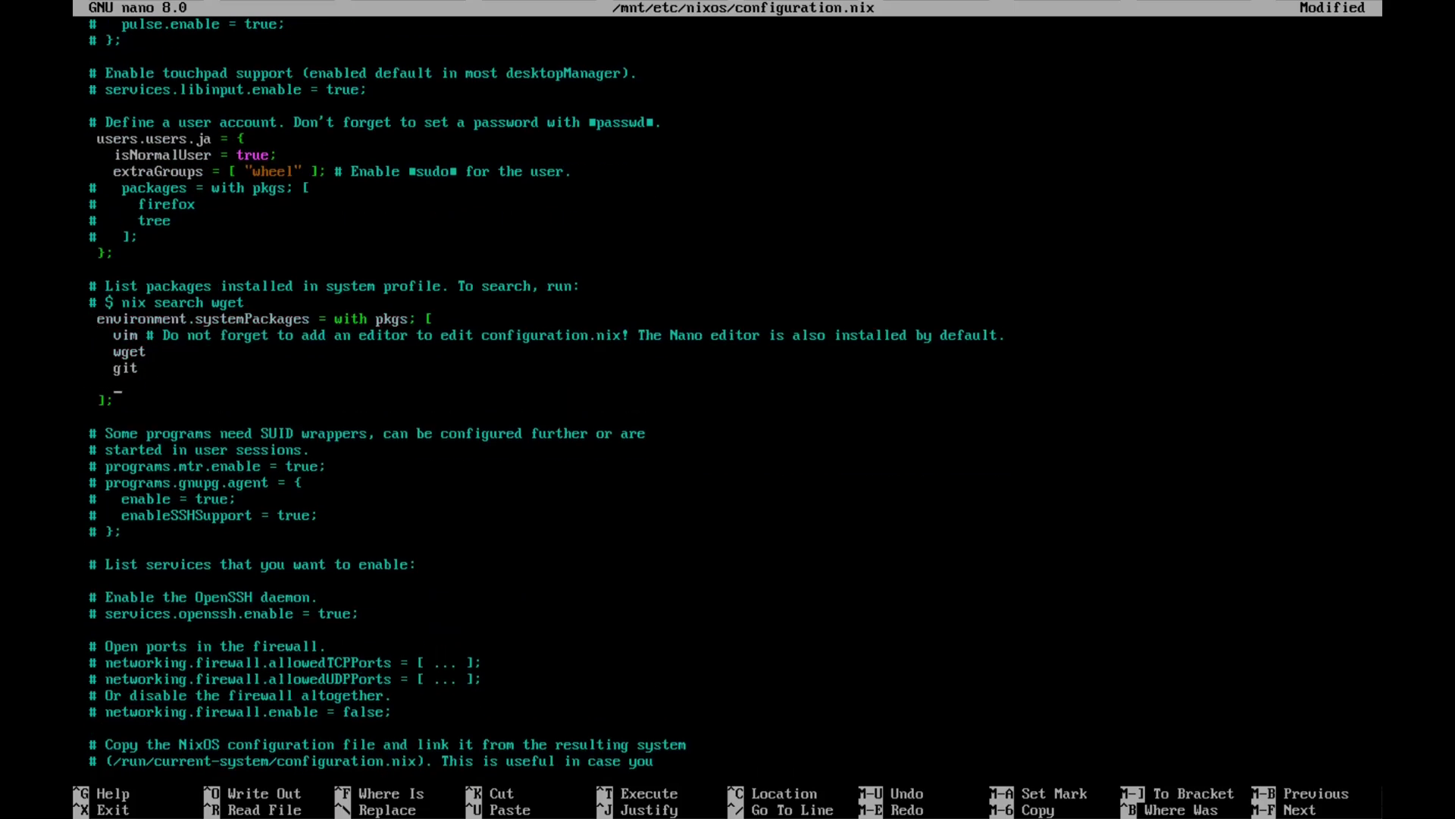
pyautogui.scroll(-9, 728, 410)
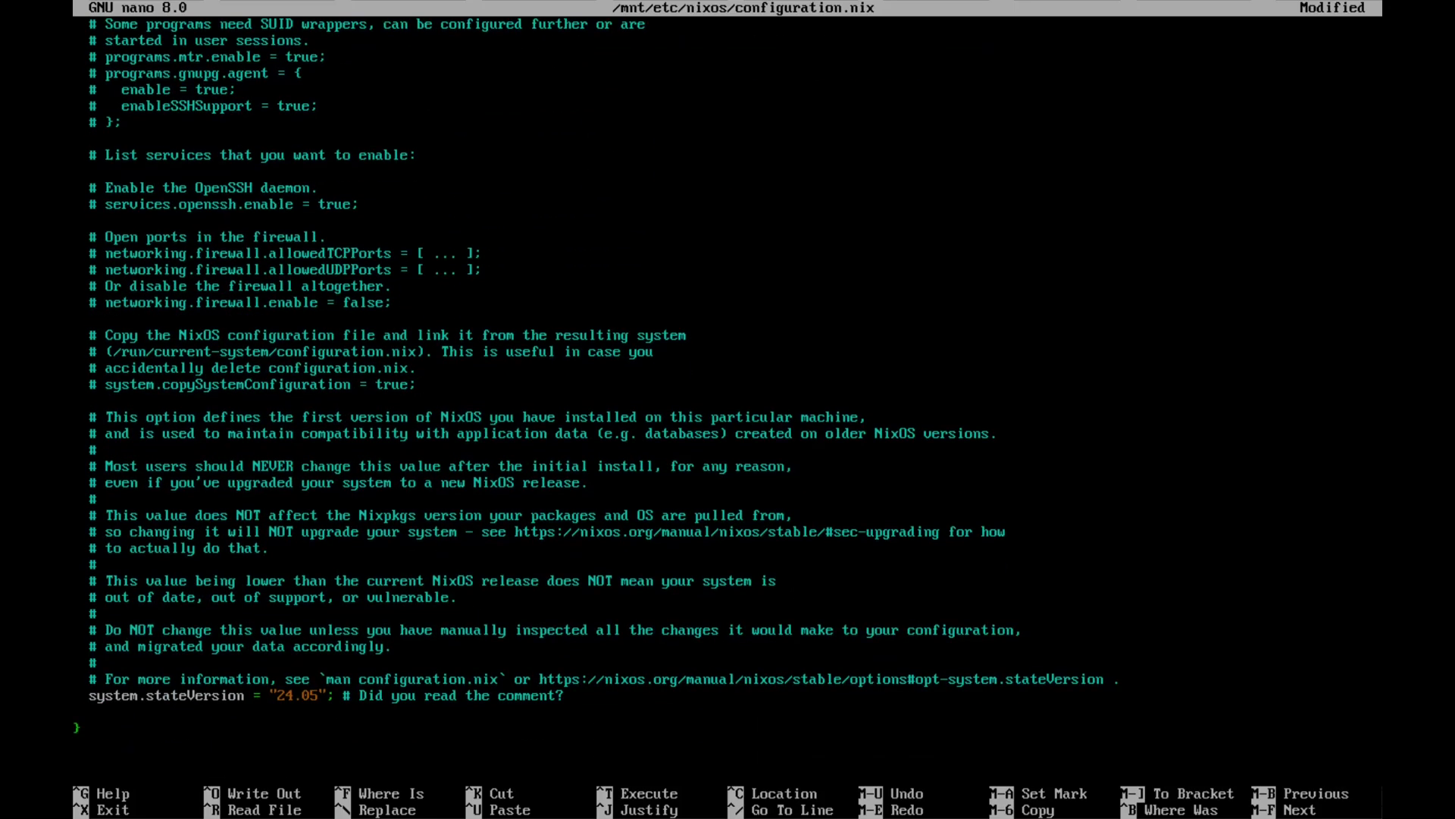
pyautogui.hotkey('ctrl', 'o')
pyautogui.press('Return')
pyautogui.hotkey('ctrl', 'x')
pyautogui.write('nixos-install')
pyautogui.press('Return')
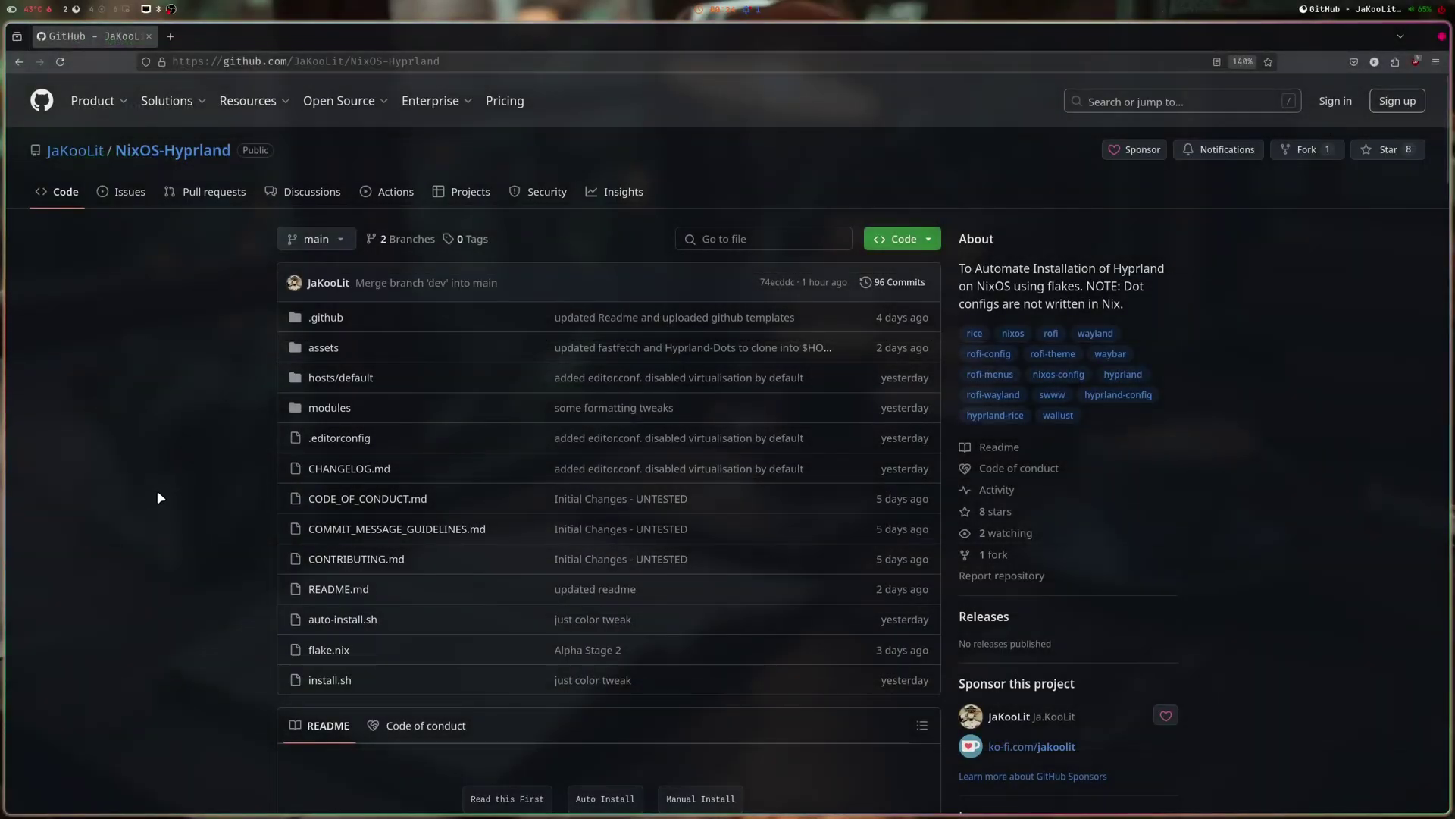
# - Zoom the NixOS-Hyprland GitHub page to 150% and scroll down the README
pyautogui.hotkey('ctrl', '+')
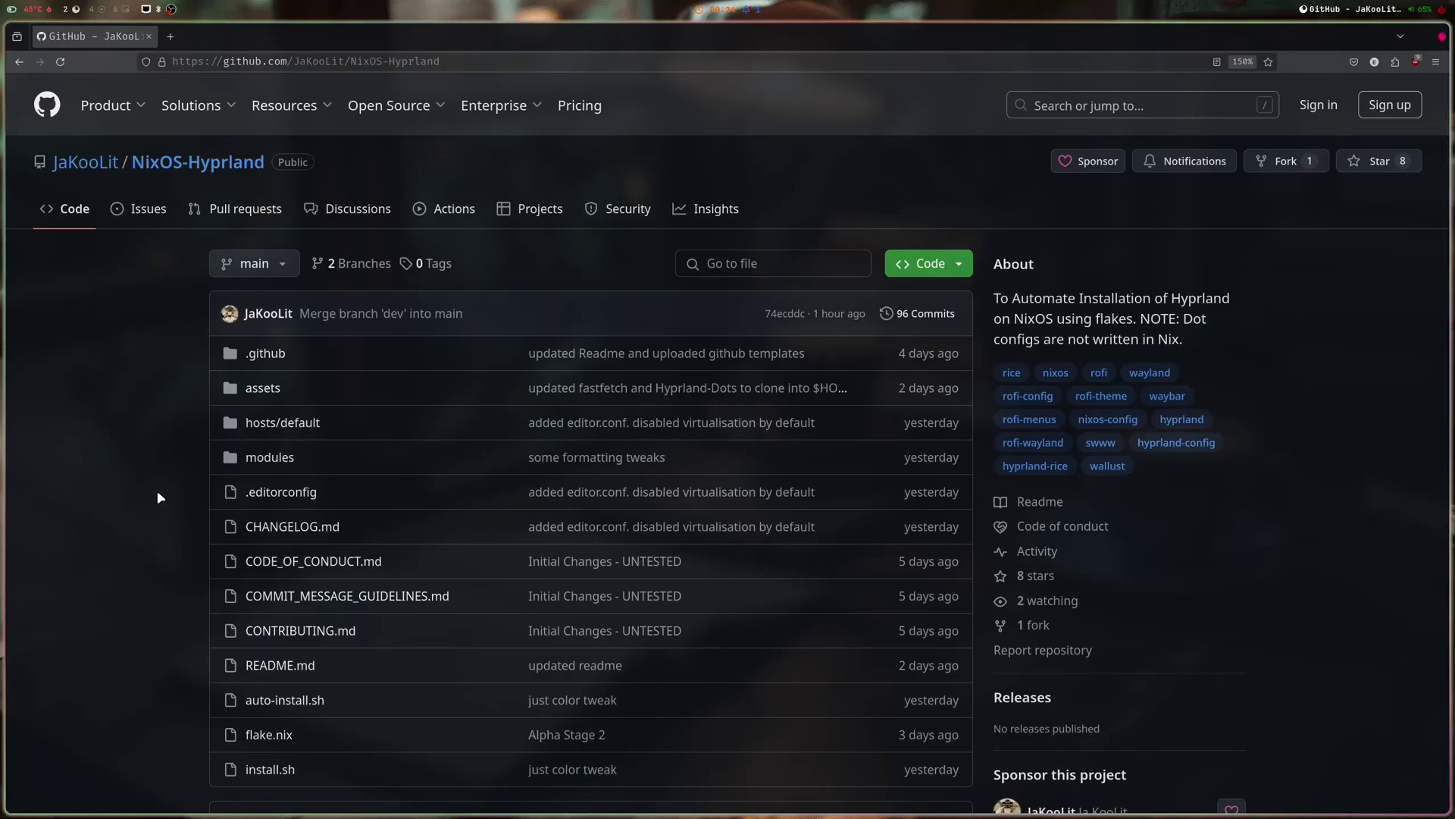
pyautogui.scroll(-5, 154, 454)
pyautogui.scroll(5, 155, 454)
pyautogui.scroll(-15, 154, 453)
pyautogui.scroll(-10, 154, 455)
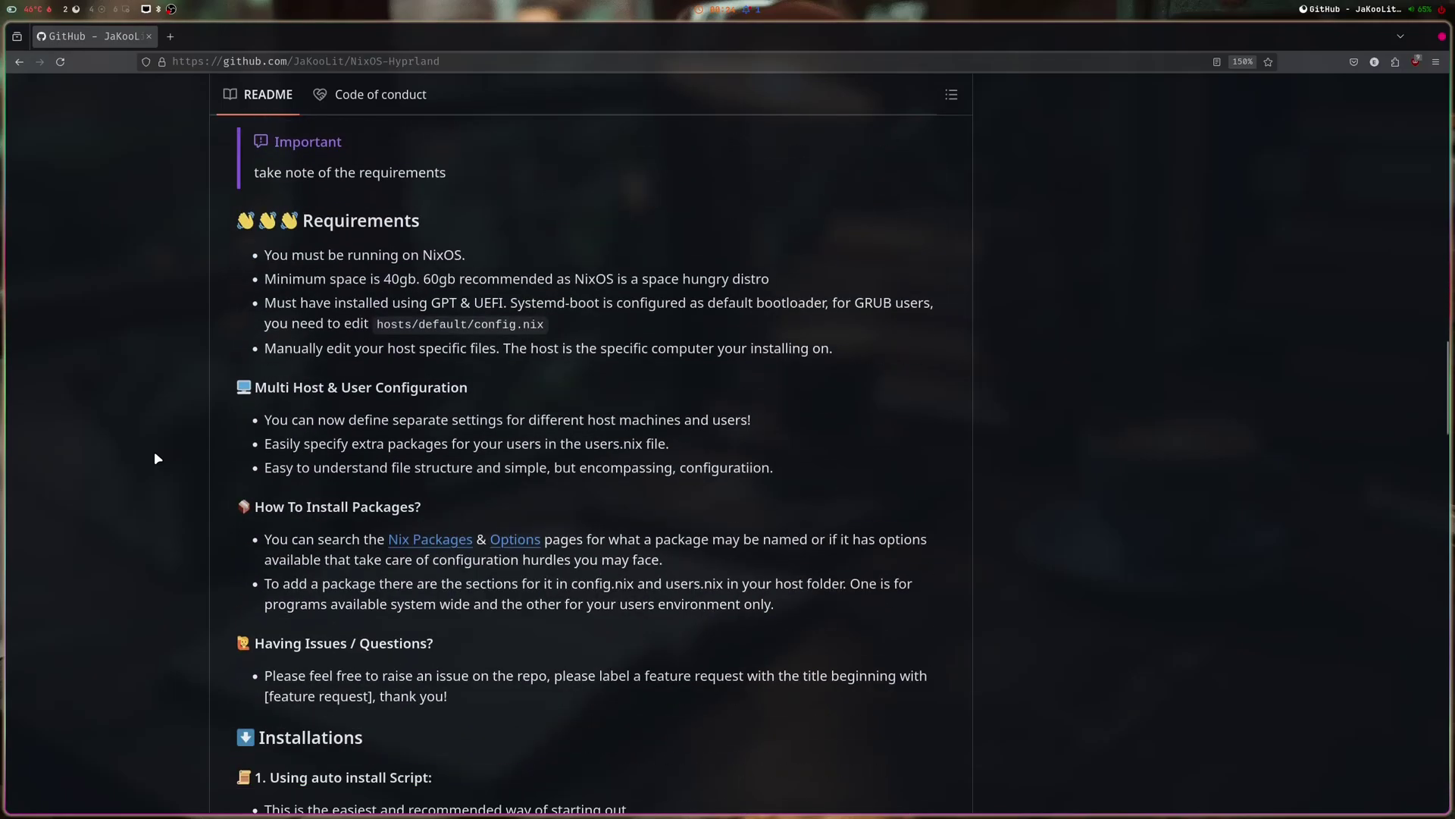
pyautogui.scroll(-4, 156, 458)
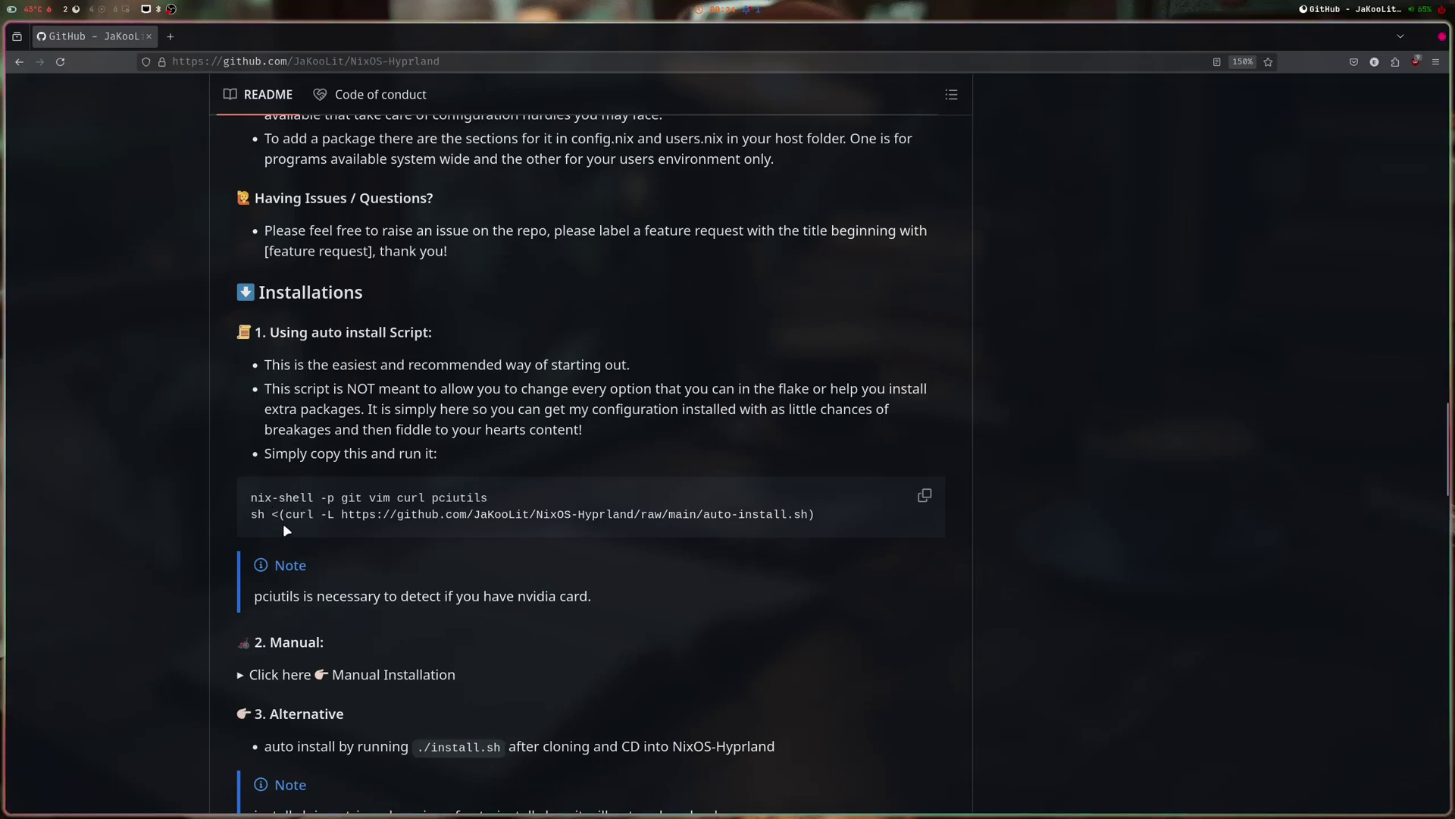
pyautogui.scroll(-4, 523, 543)
# - Expand and read the 'Manual Installation' section, then collapse it and review the alternative install steps
pyautogui.click(240, 380)
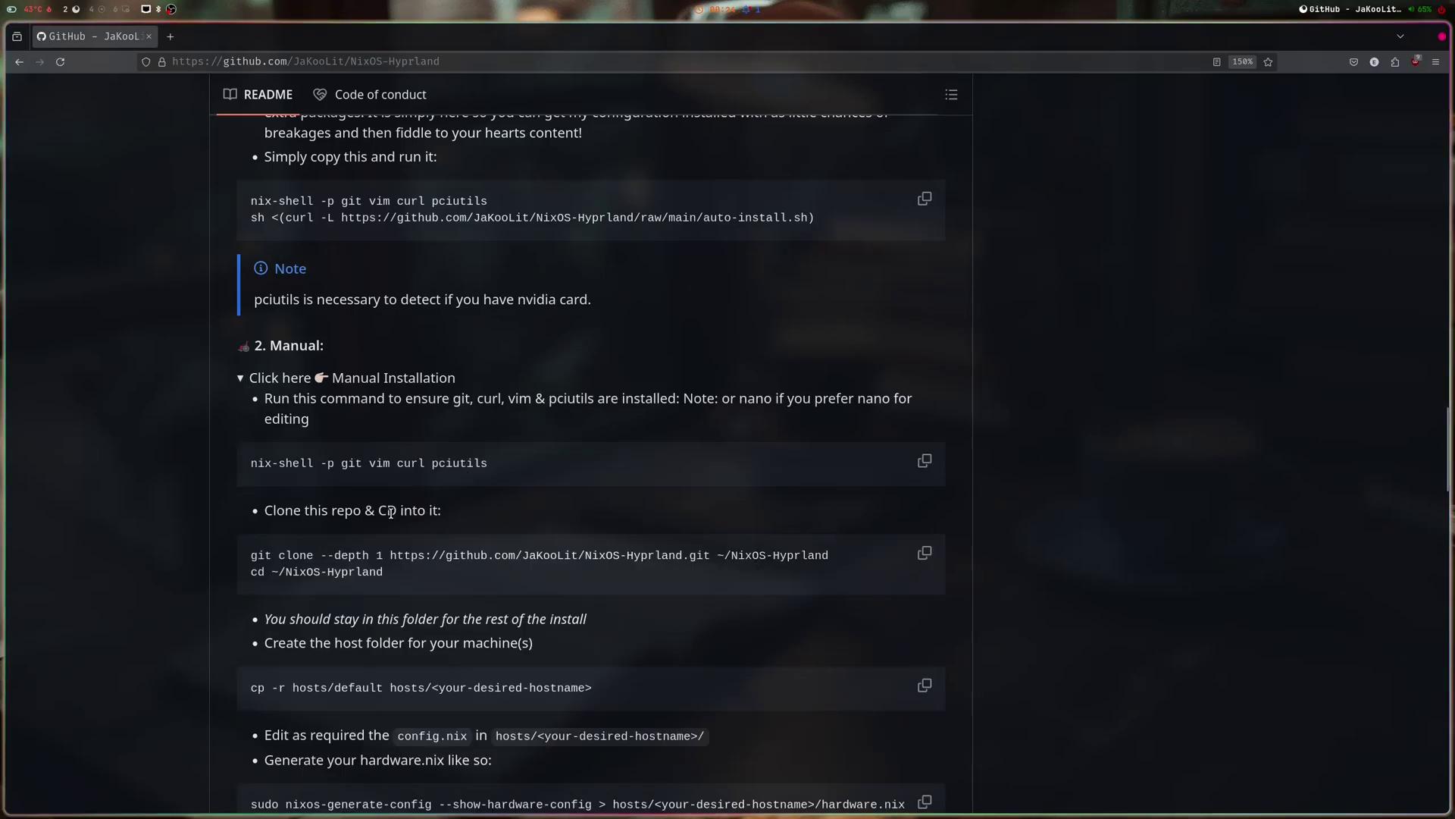
pyautogui.scroll(-1, 463, 639)
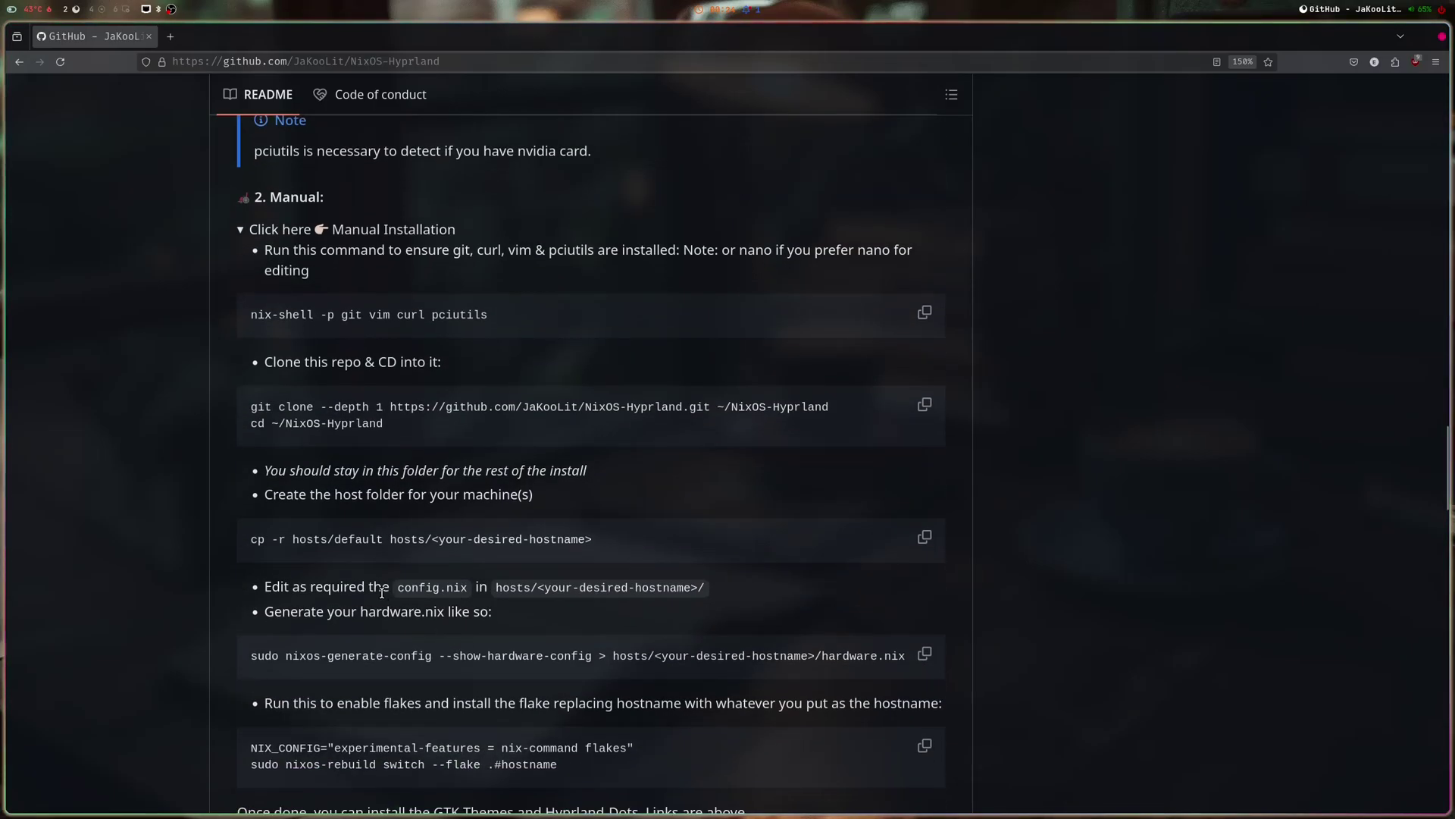
pyautogui.scroll(3, 341, 569)
pyautogui.click(241, 527)
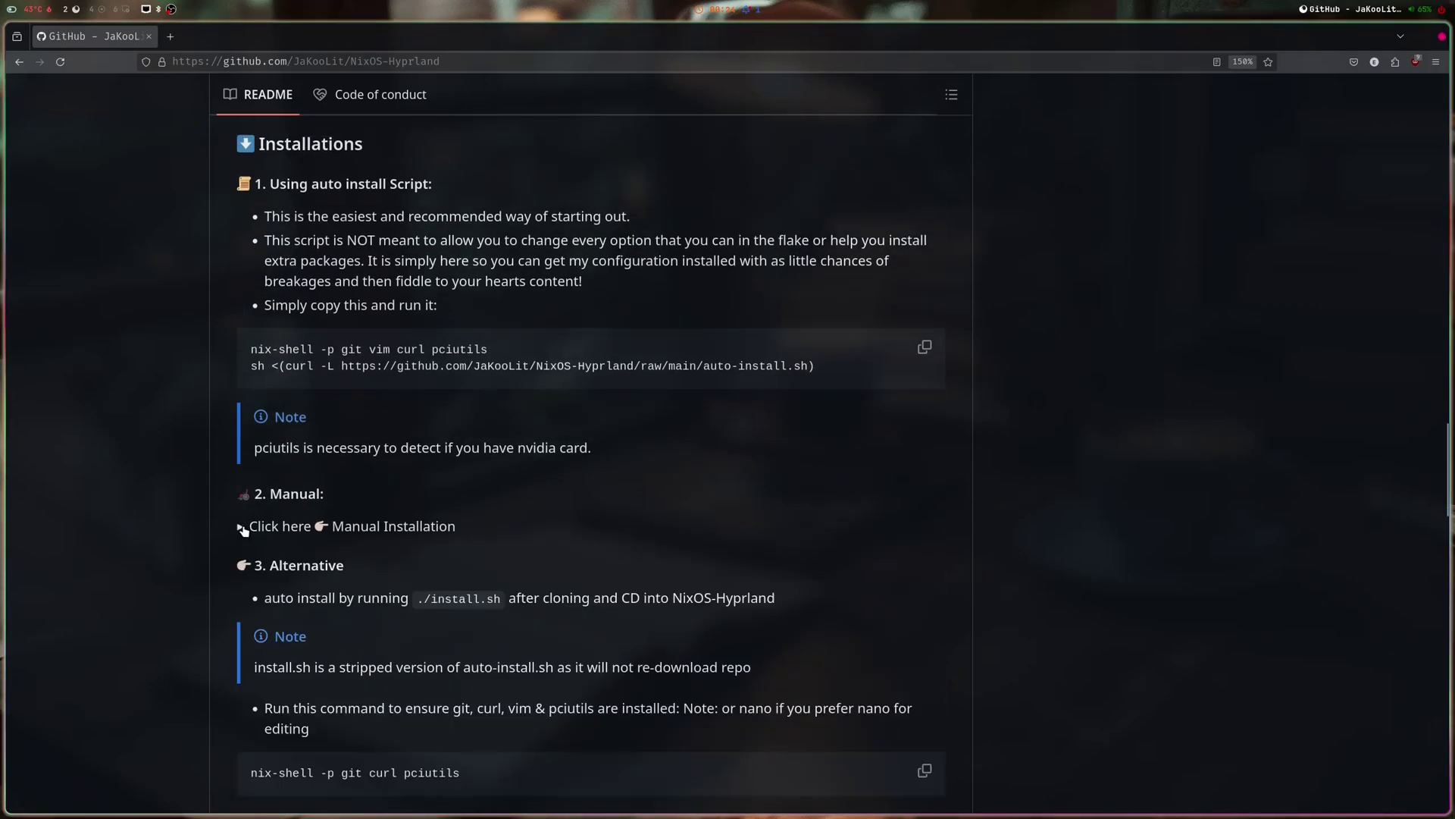
pyautogui.scroll(2, 359, 514)
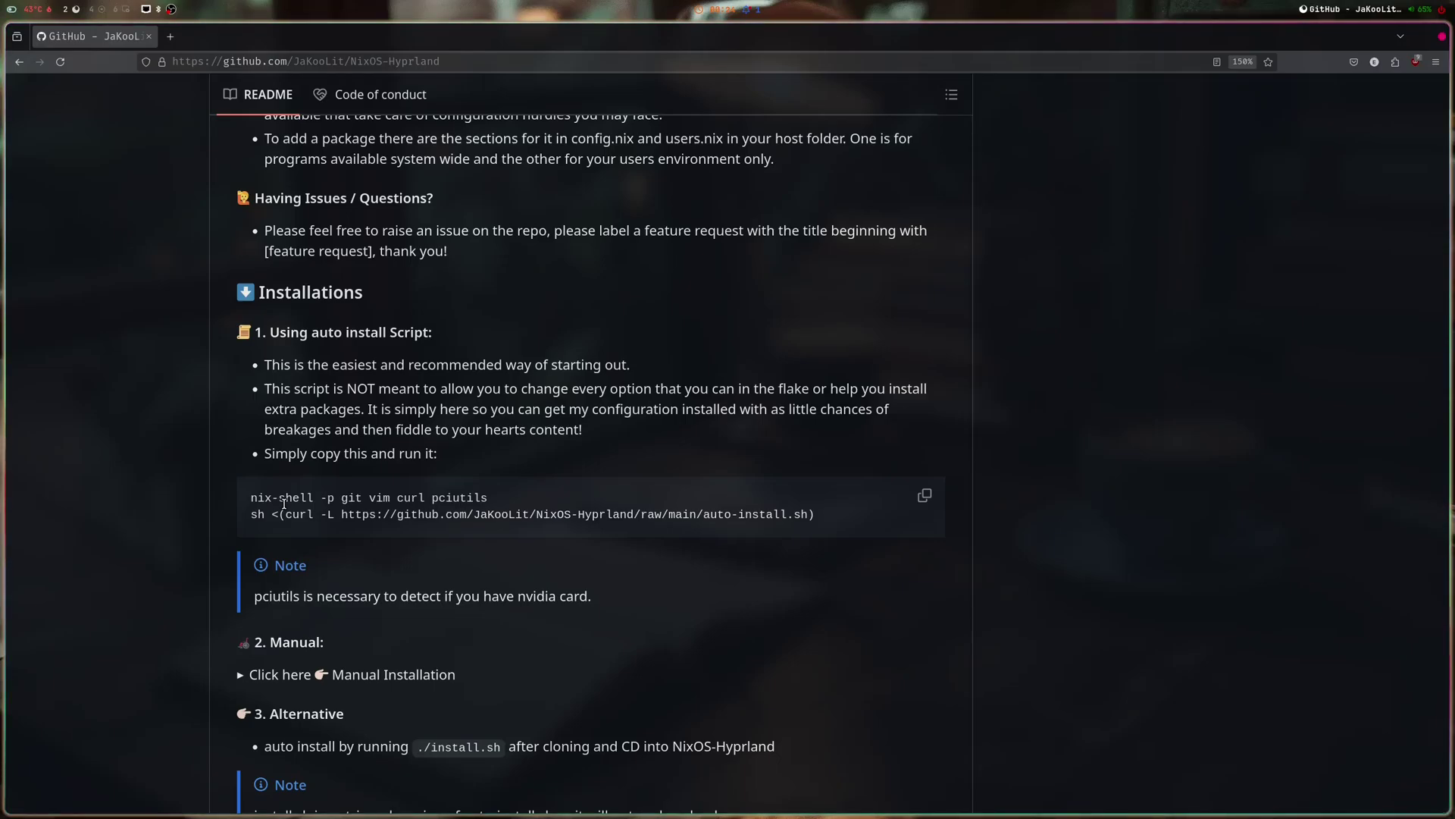
pyautogui.scroll(-6, 283, 503)
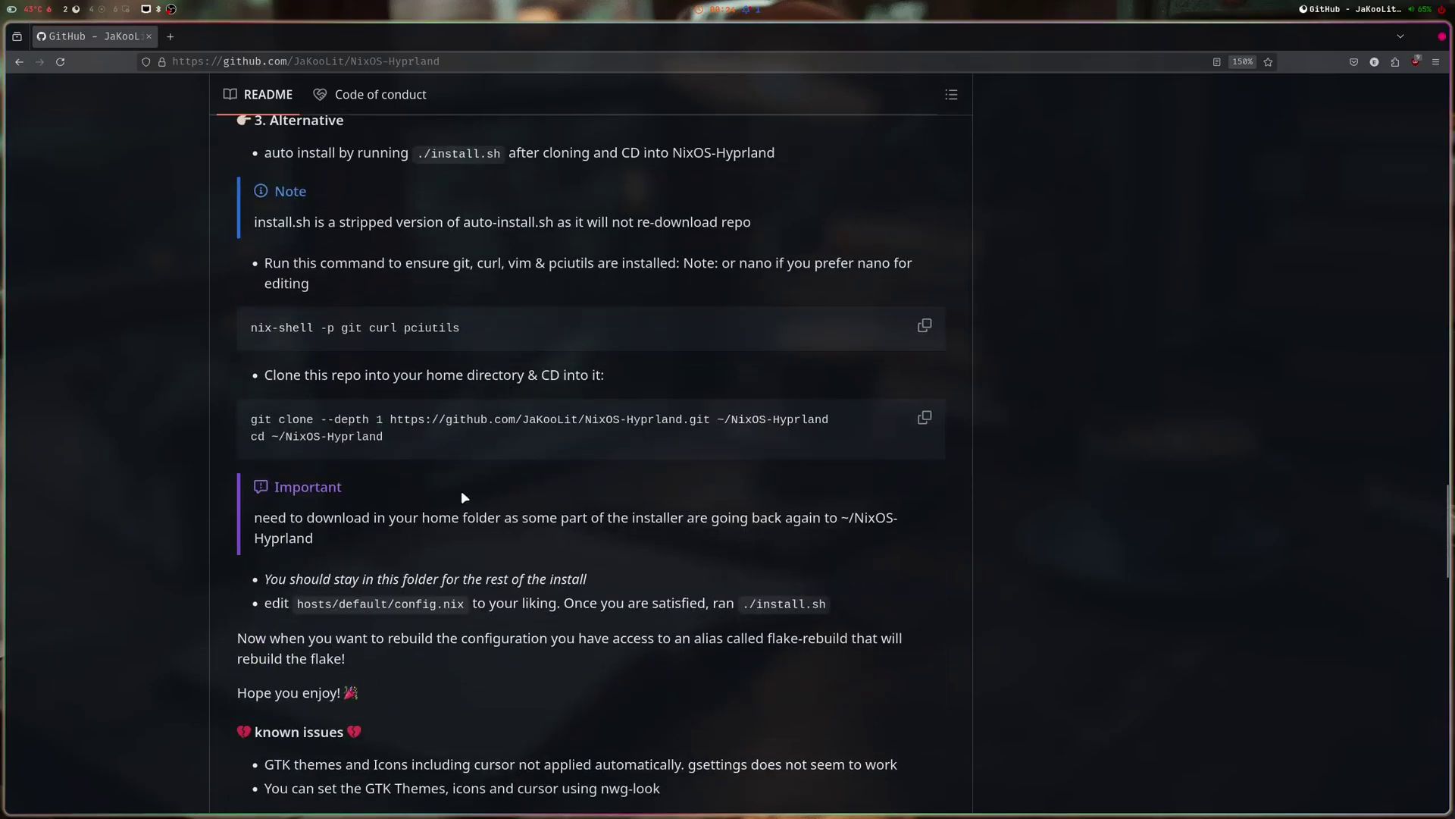
pyautogui.scroll(2, 496, 473)
pyautogui.scroll(-5, 496, 473)
pyautogui.scroll(5, 497, 473)
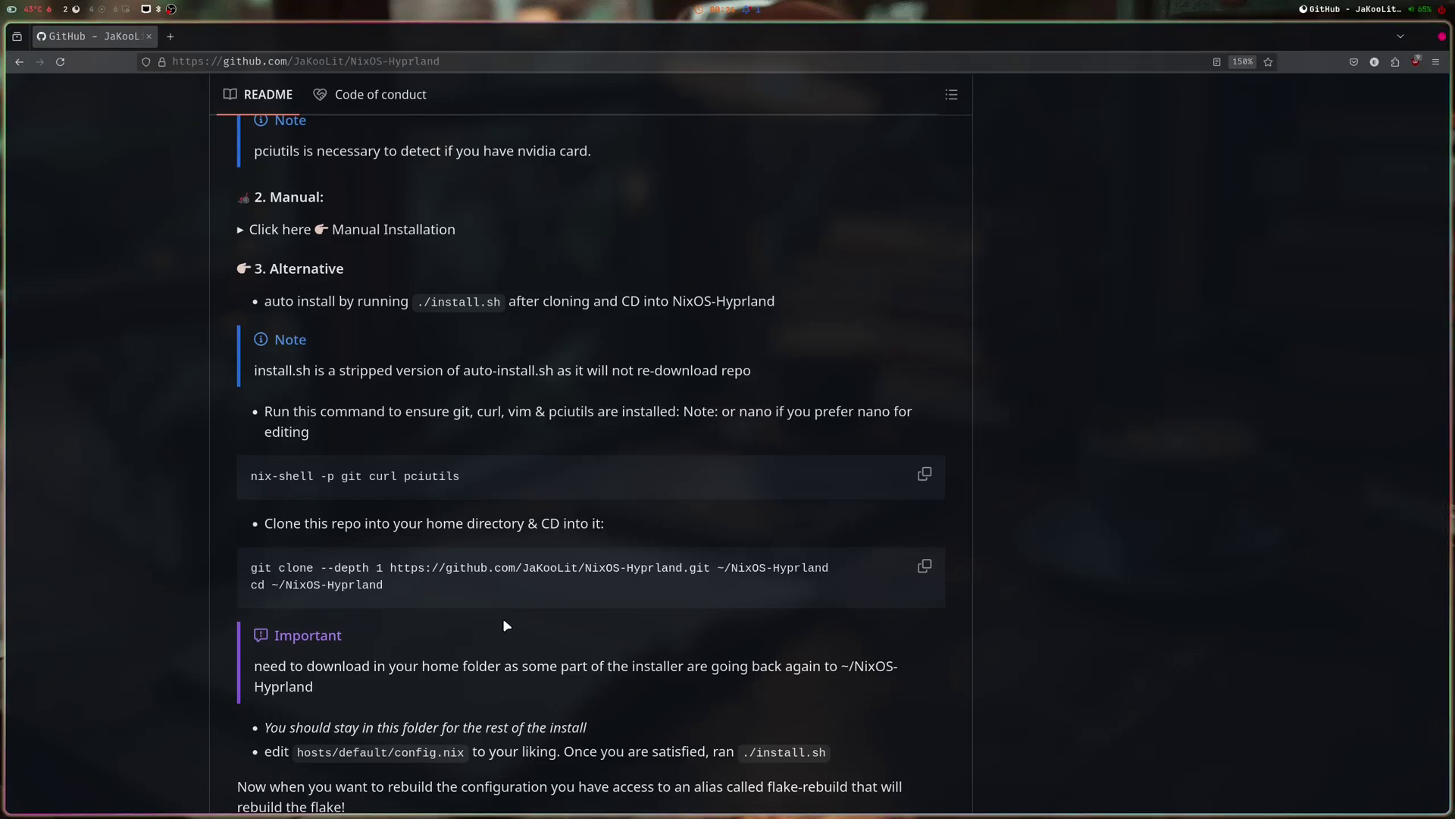
# - Log in on the fullscreen NixOS VM console and erase the unfinished NixOS-Hyprland curl install command
pyautogui.press('super+4')
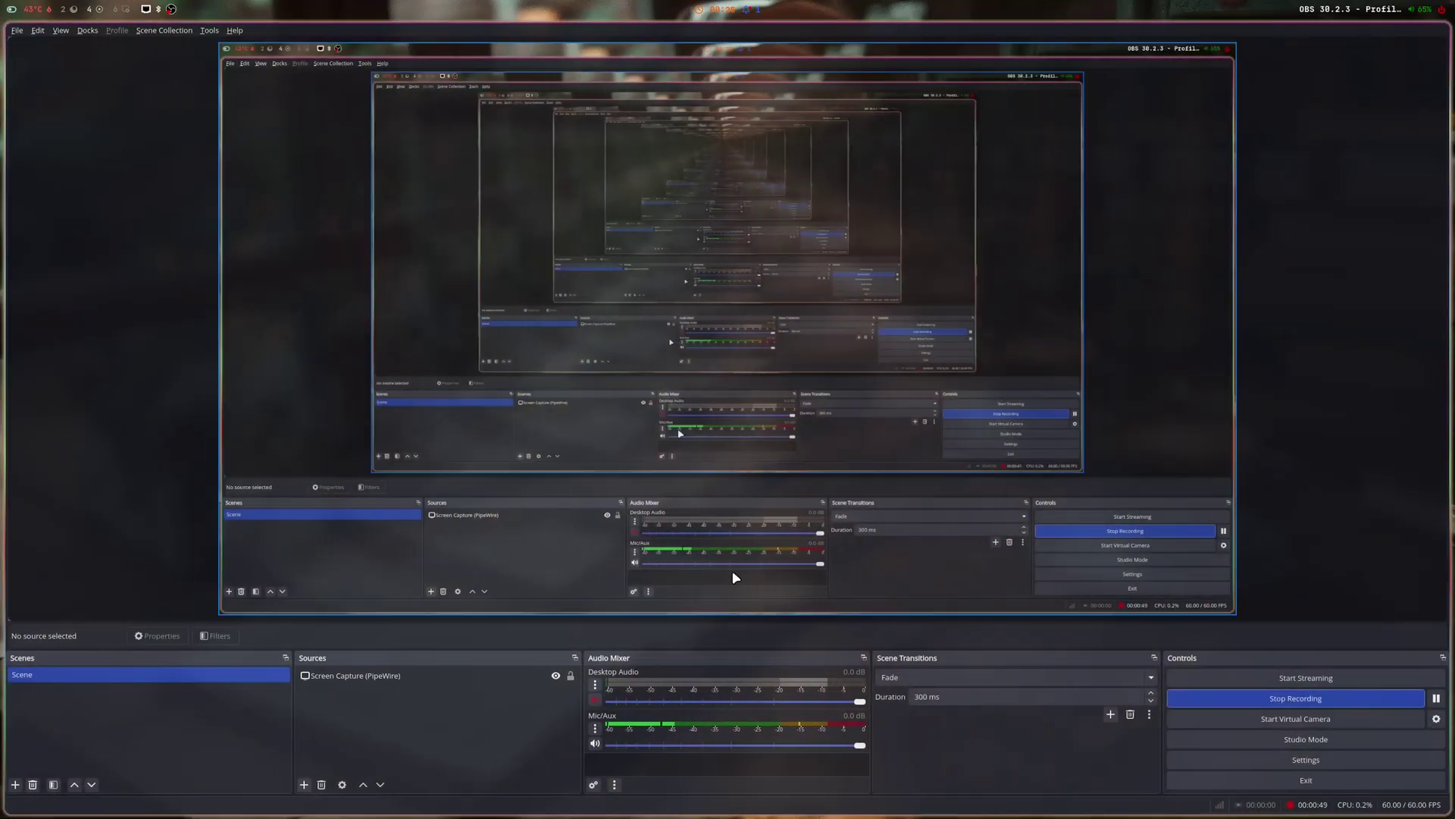
pyautogui.press('super+6')
pyautogui.click(1432, 52)
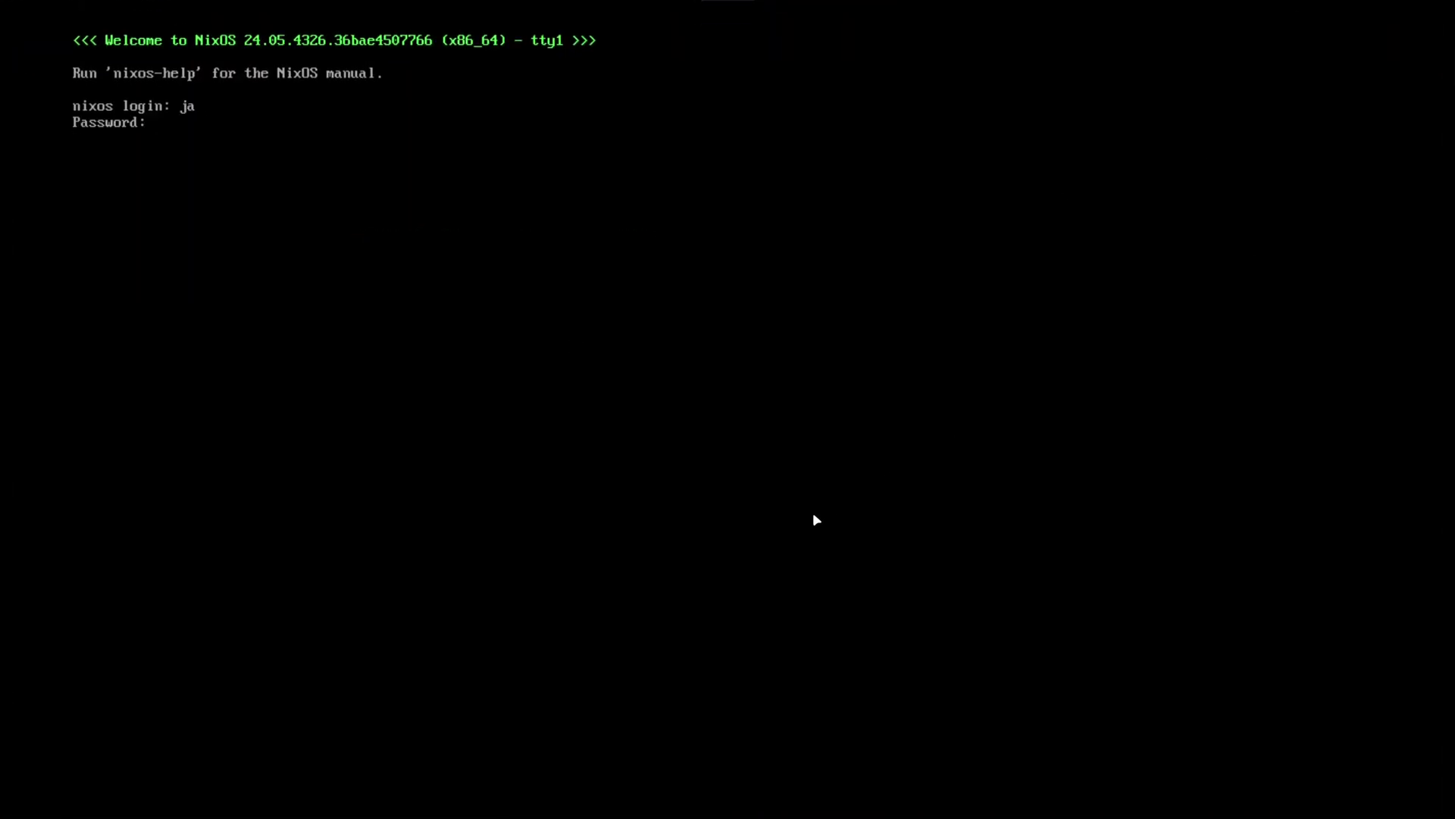
pyautogui.press('Return')
pyautogui.write('sh <')
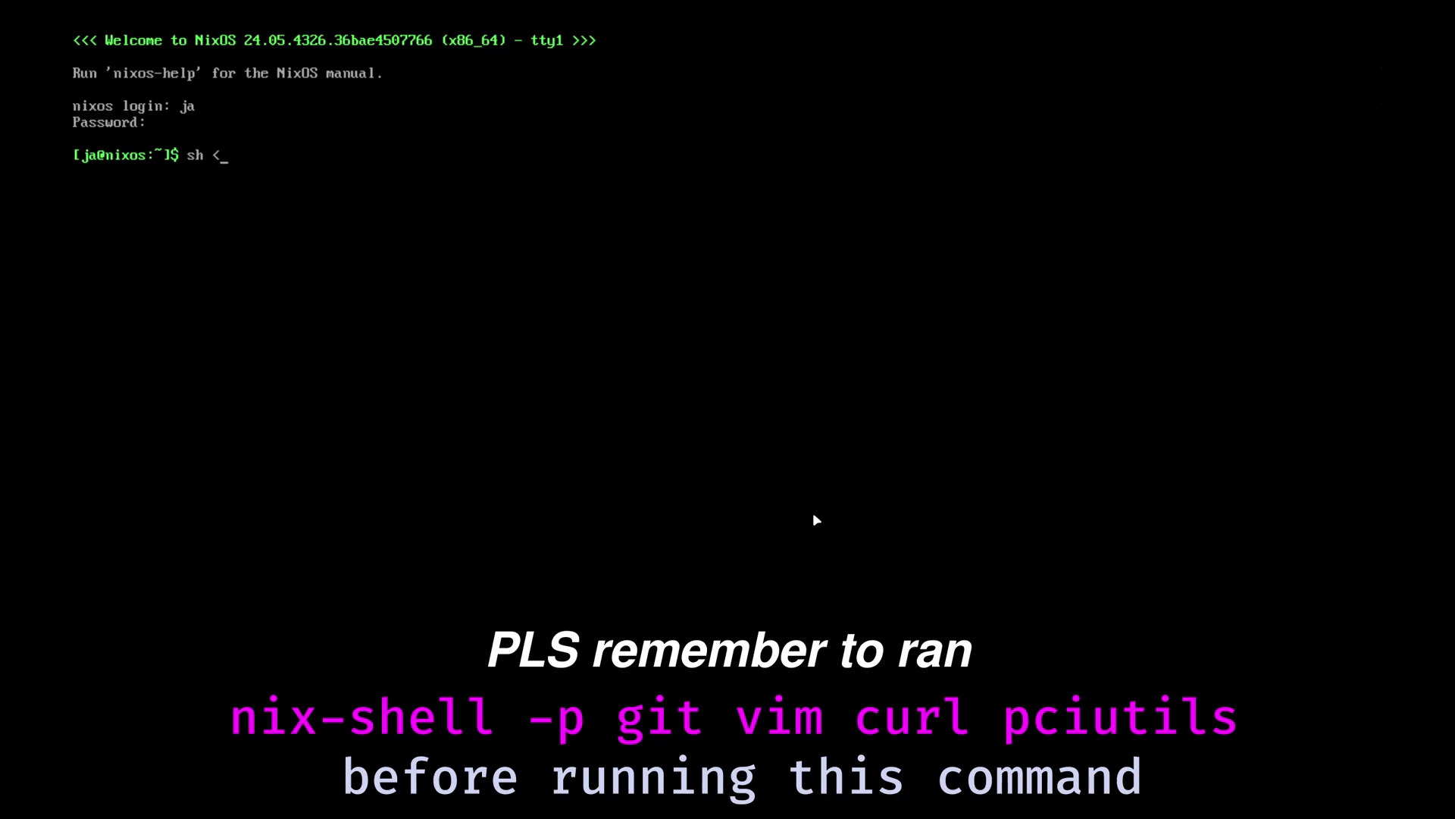
pyautogui.write('(curl -L https://gith')
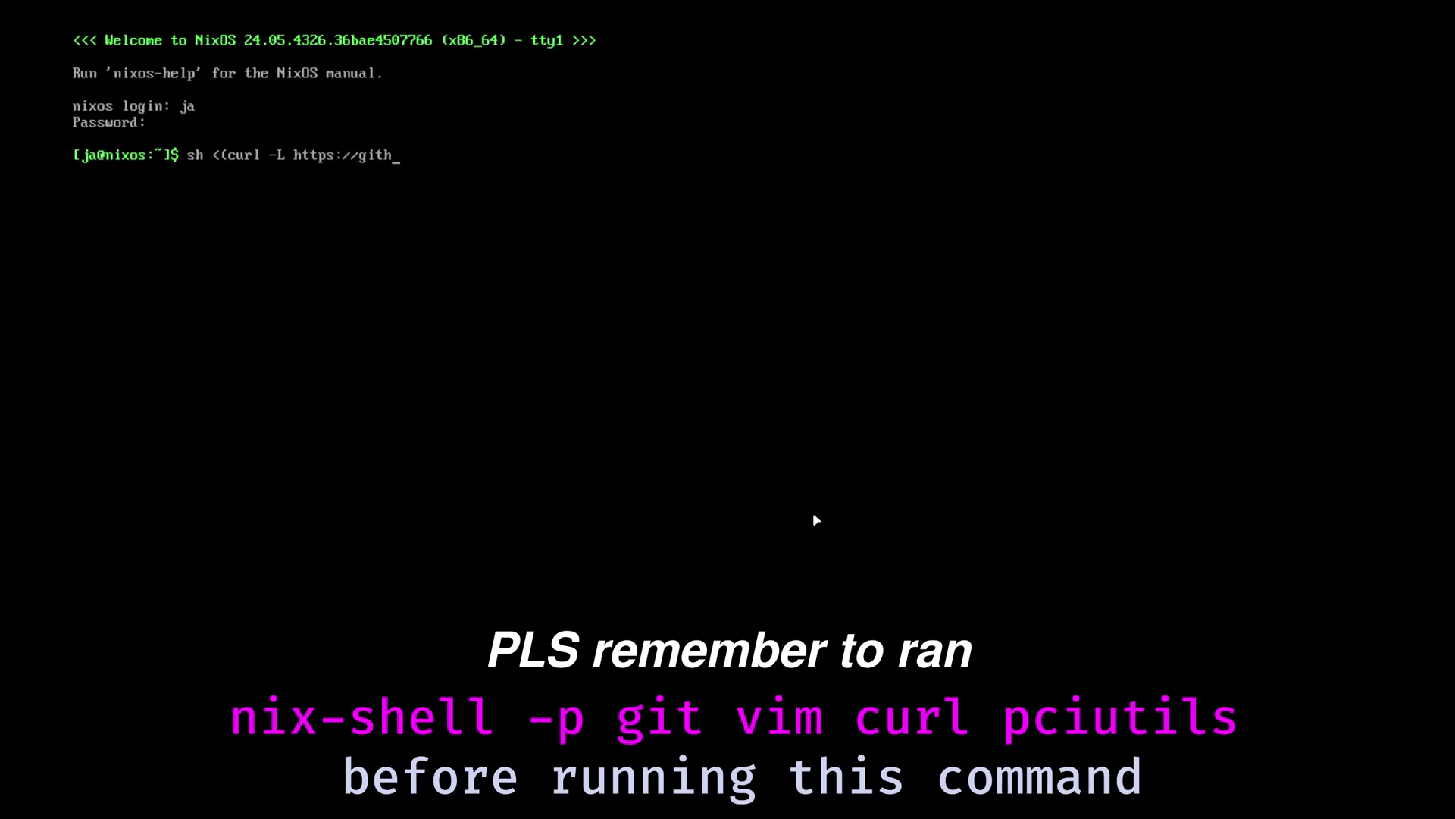
pyautogui.write('ub.com/JaKooLit/raw')
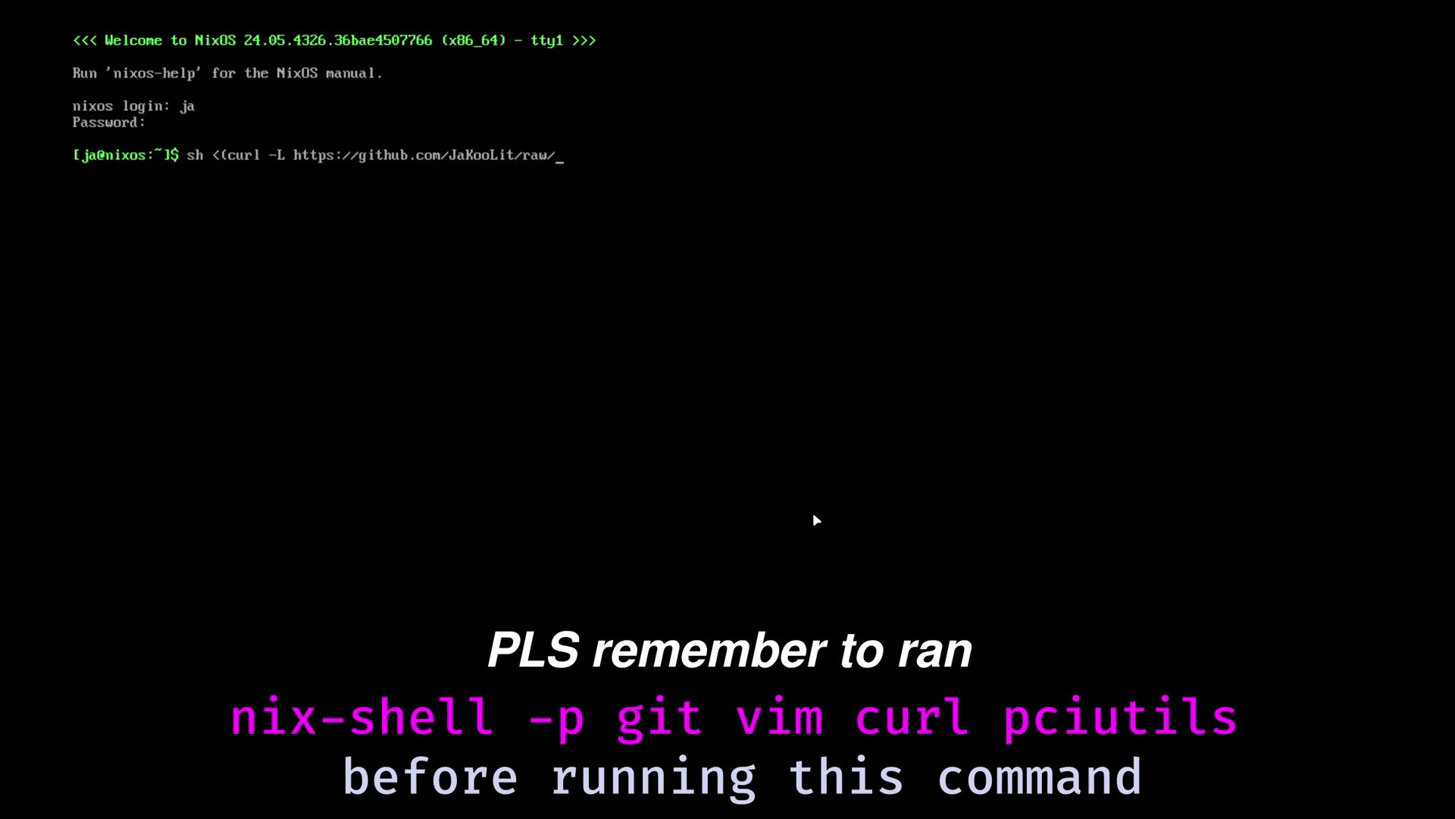
pyautogui.write('/main/NixOS-Hyprla')
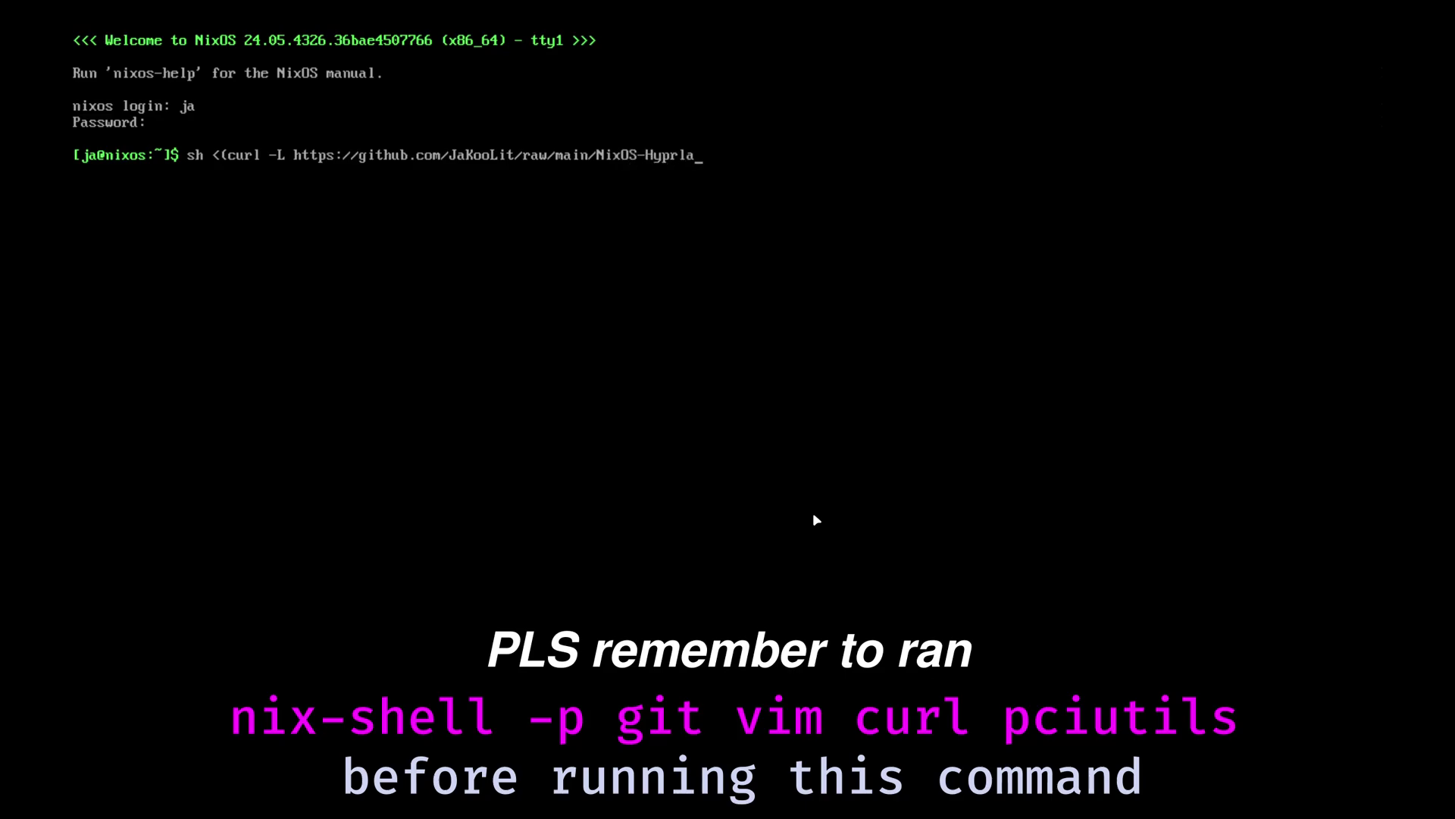
pyautogui.write('nd)')
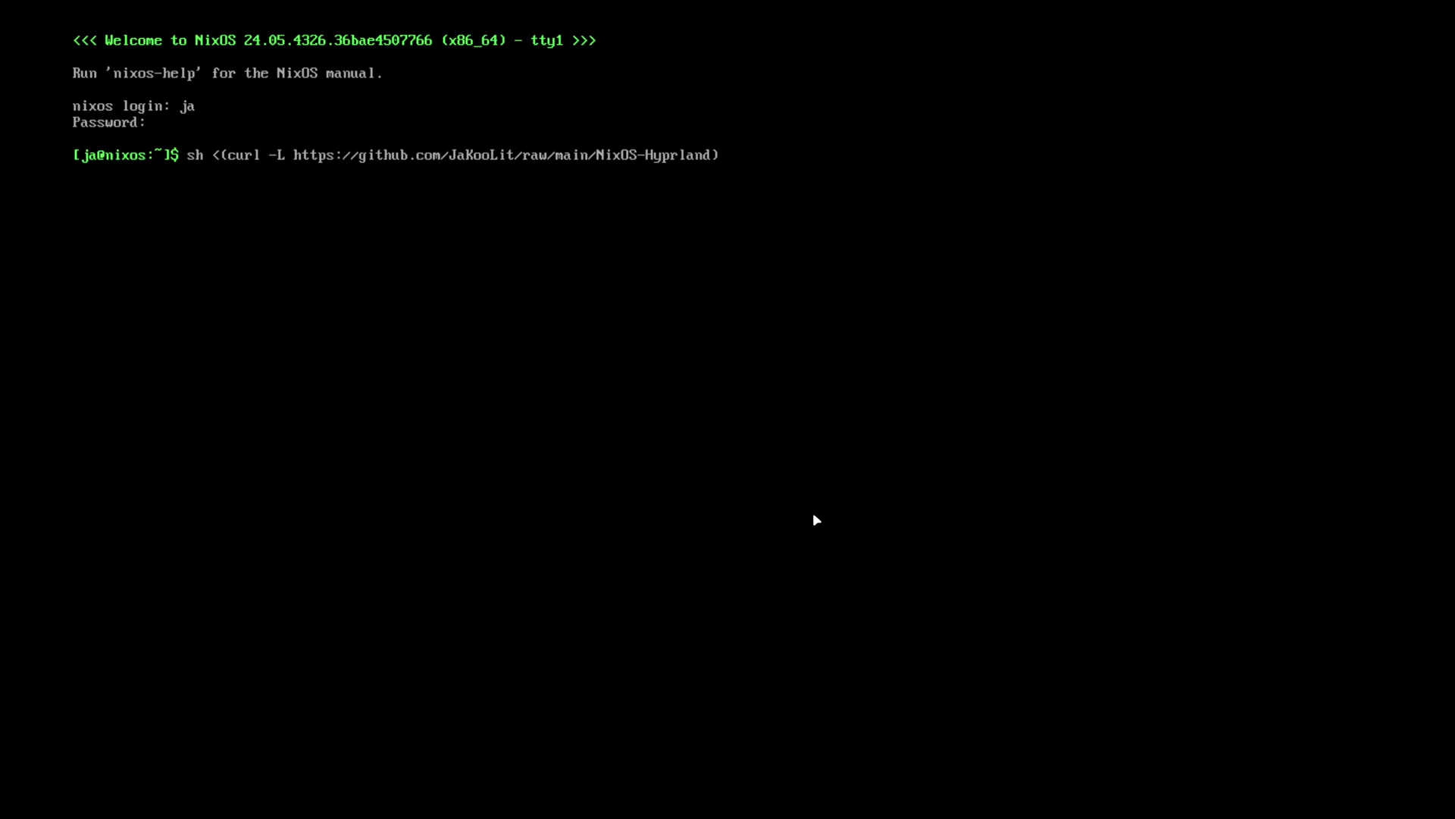
pyautogui.press('BackSpace')
pyautogui.press('BackSpace')
pyautogui.press('BackSpace')
pyautogui.press('BackSpace')
pyautogui.press('BackSpace')
pyautogui.press('BackSpace')
pyautogui.press('BackSpace')
pyautogui.press('BackSpace')
pyautogui.press('BackSpace')
pyautogui.press('BackSpace')
pyautogui.press('BackSpace')
pyautogui.press('BackSpace')
pyautogui.press('BackSpace')
pyautogui.press('BackSpace')
pyautogui.press('BackSpace')
pyautogui.press('BackSpace')
pyautogui.press('BackSpace')
pyautogui.press('BackSpace')
pyautogui.press('BackSpace')
pyautogui.press('BackSpace')
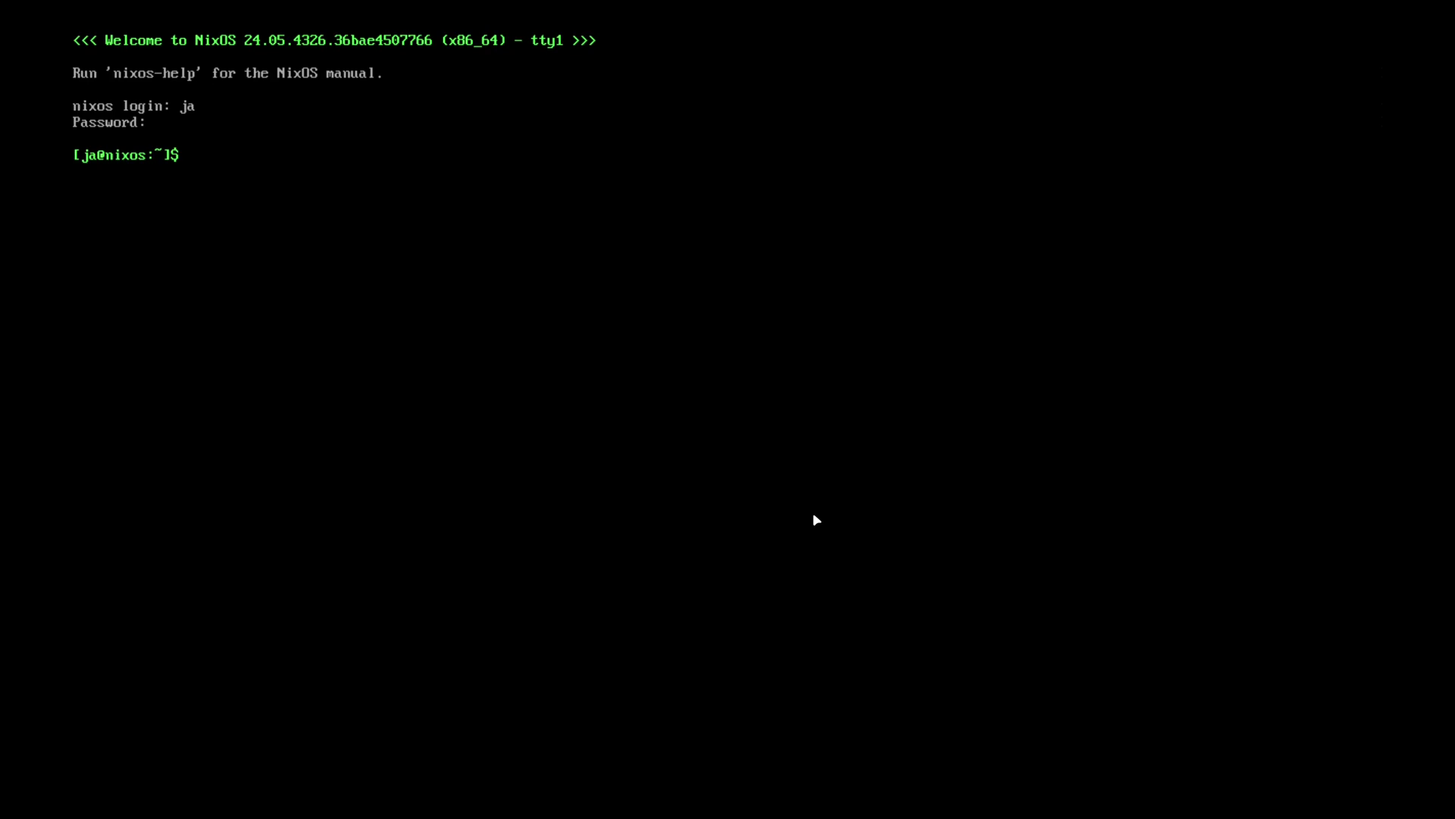
# - Start a nix-shell with git, vim and pciutils
pyautogui.write('nix-shell -p git vim')
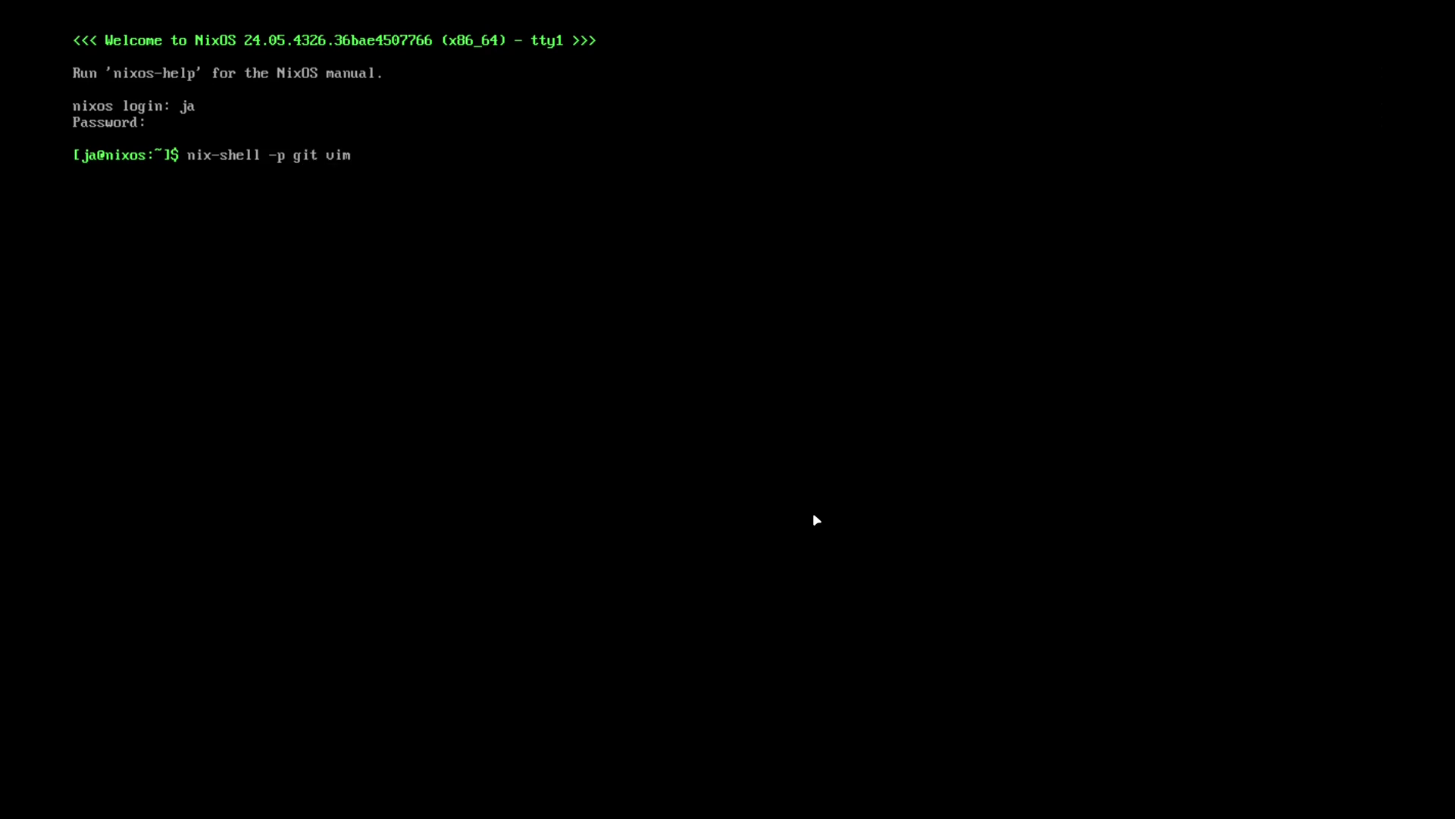
pyautogui.write(' pciutils')
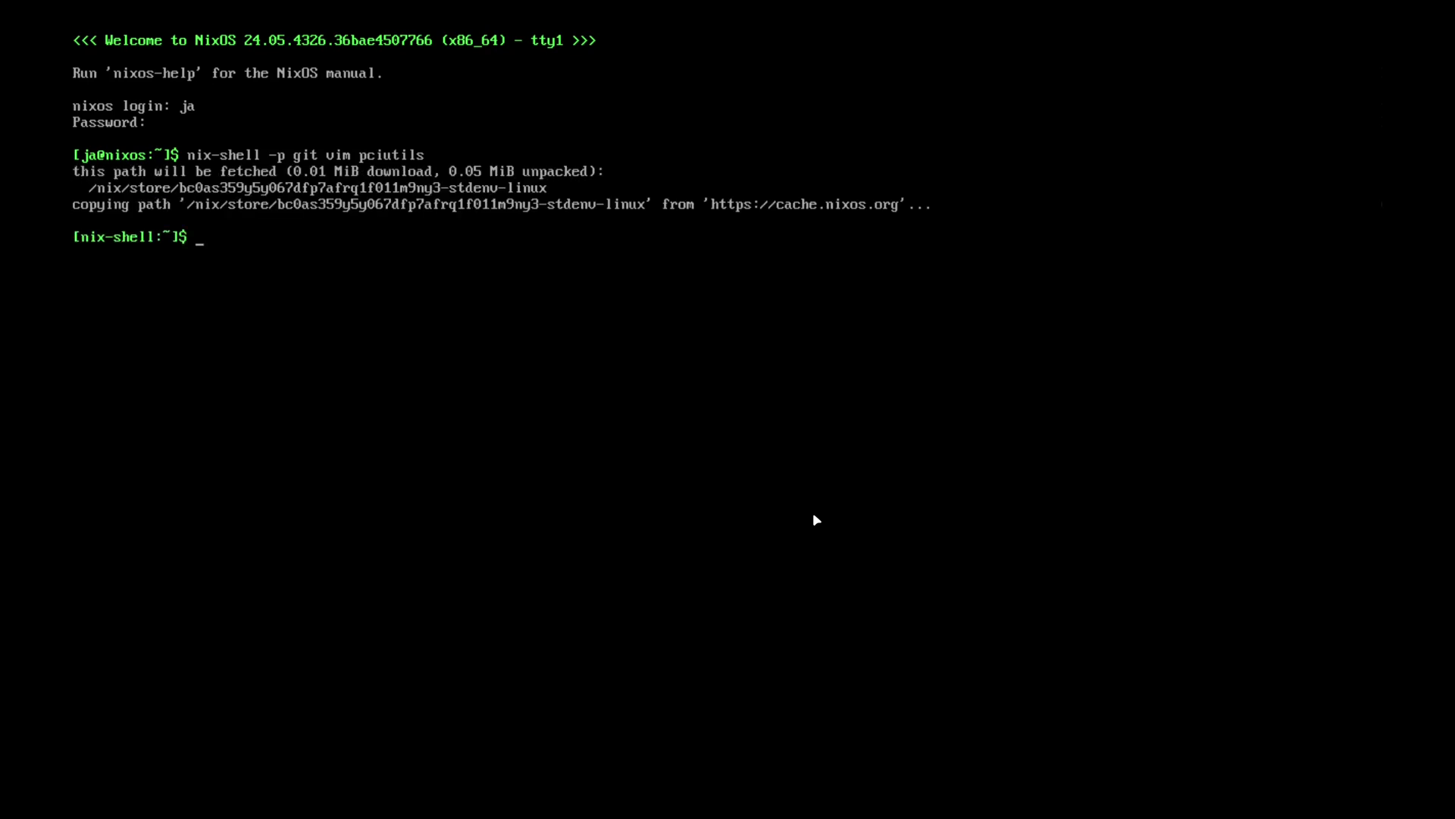
pyautogui.write('git clone')
pyautogui.press('BackSpace')
pyautogui.press('BackSpace')
pyautogui.press('BackSpace')
pyautogui.press('BackSpace')
pyautogui.press('BackSpace')
pyautogui.press('BackSpace')
pyautogui.press('BackSpace')
pyautogui.press('BackSpace')
pyautogui.press('BackSpace')
pyautogui.press('BackSpace')
pyautogui.write('git clone https://git')
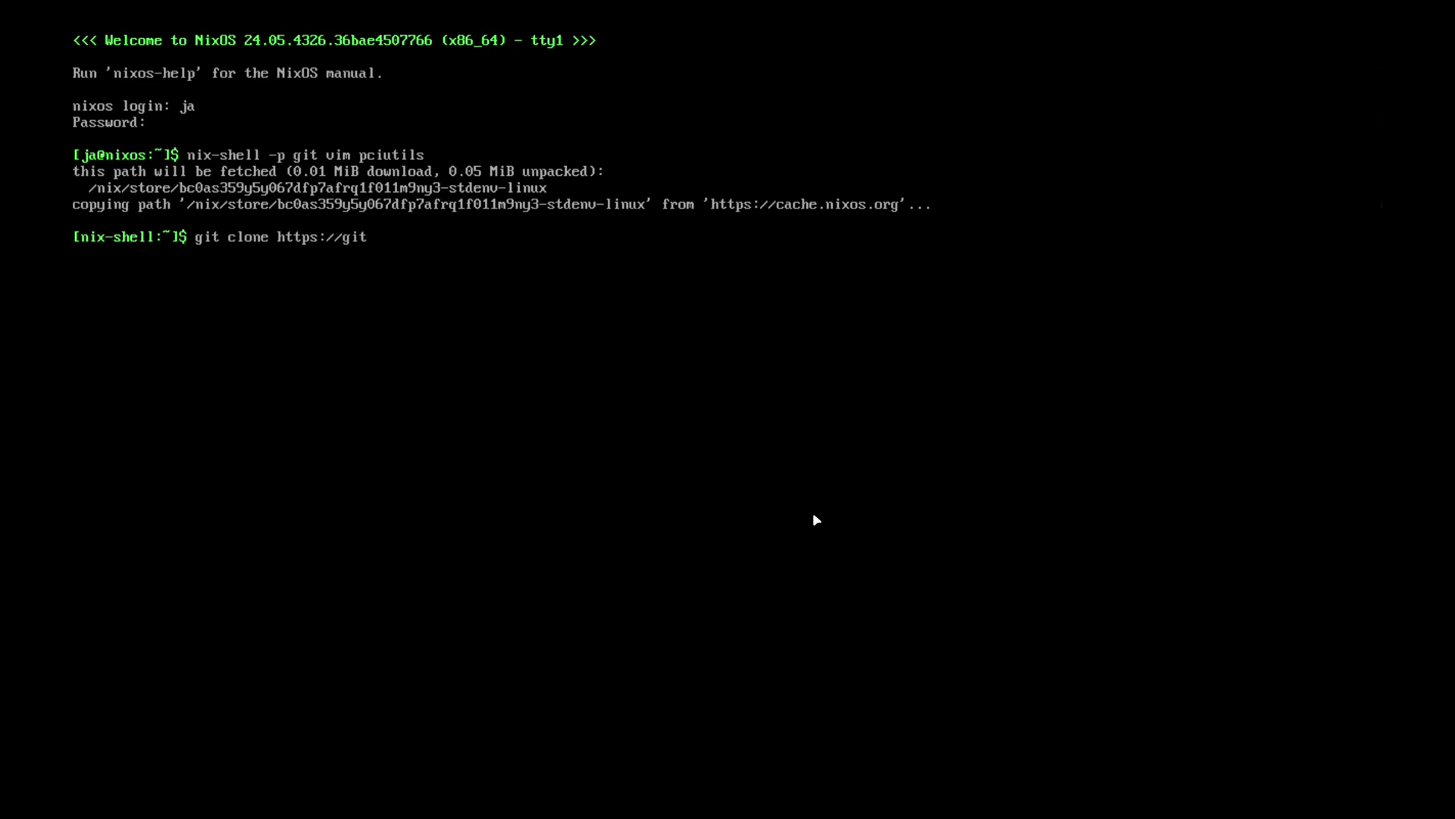
pyautogui.write('hub.com/JaKooLit/NixOS')
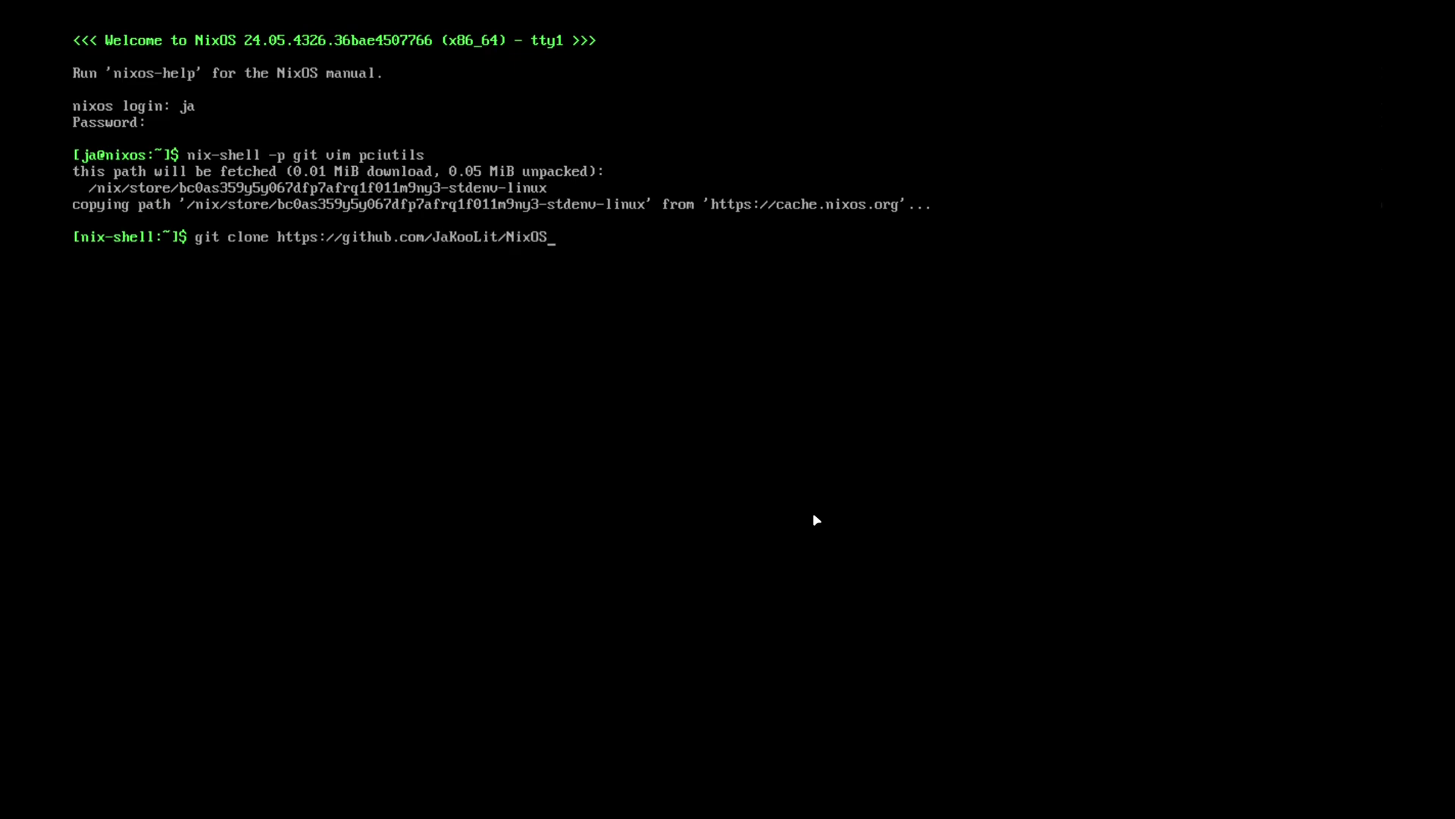
pyautogui.write('-Hyprland')
pyautogui.write('--depth 1 ~/')
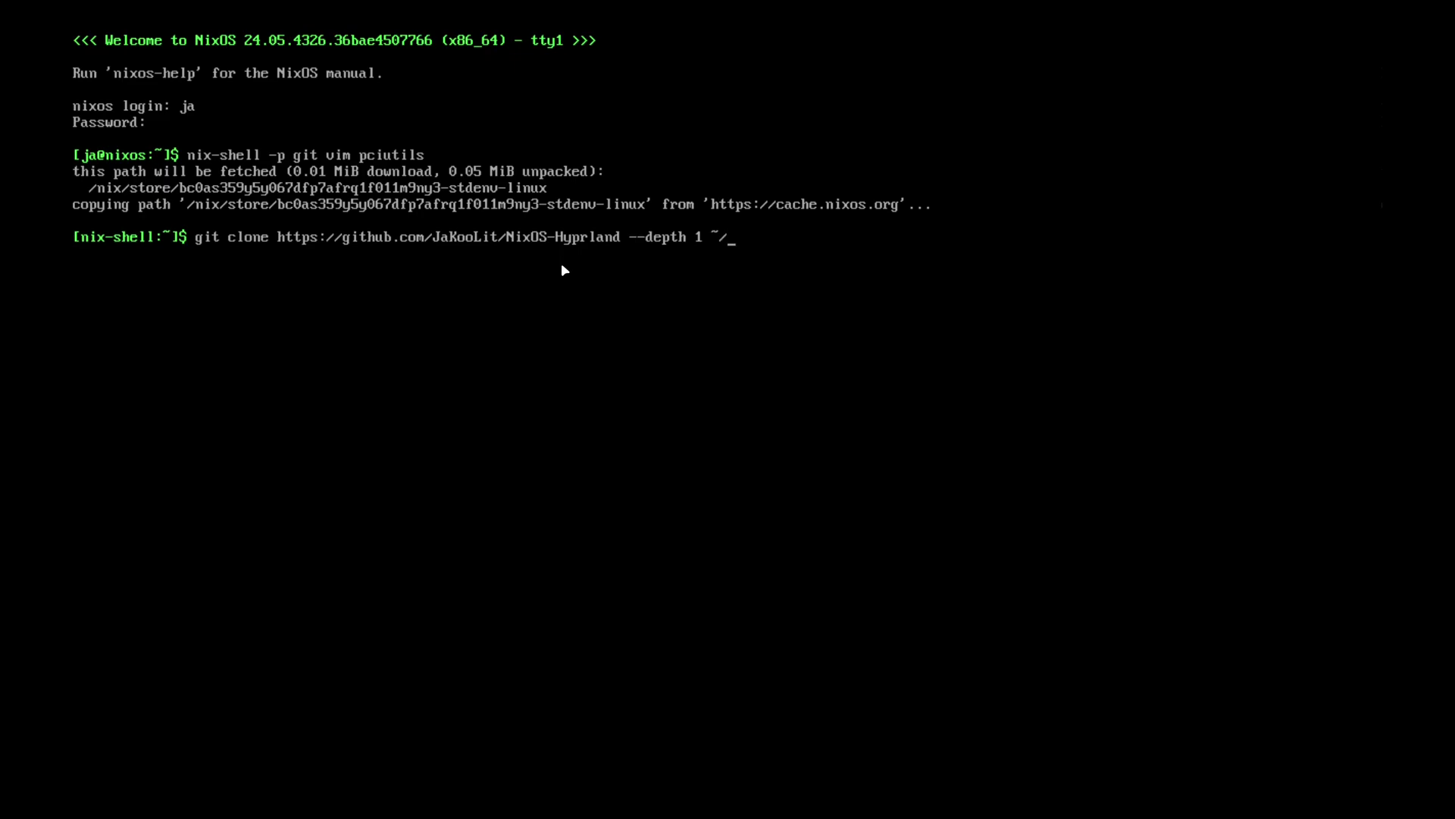
pyautogui.write('NixOS-Hyprland')
pyautogui.press('Return')
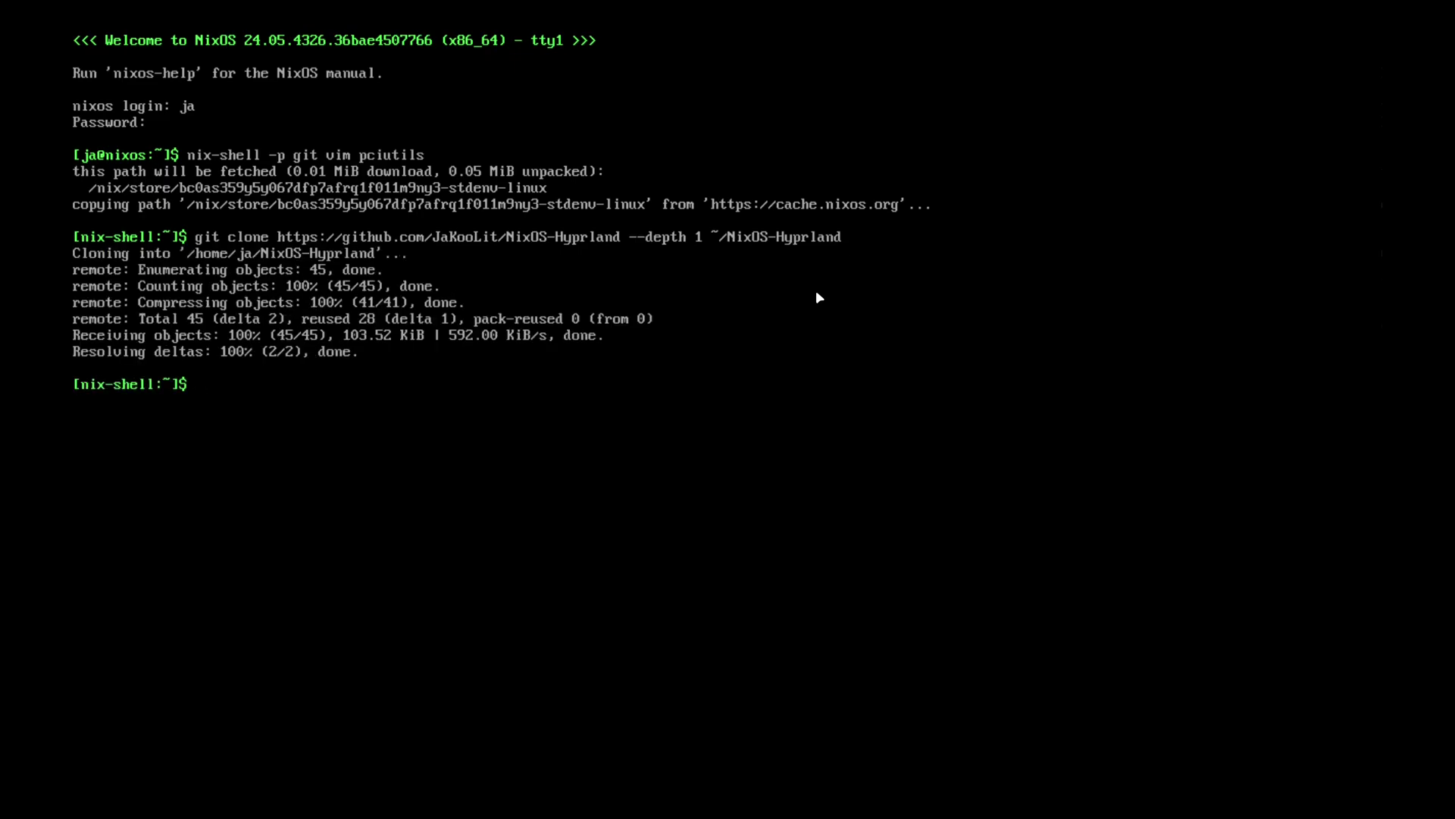
# - Enter the NixOS-Hyprland clone, return home, list it, and print /etc/nixos/configuration.nix
pyautogui.write('cd ')
pyautogui.write('Hyprland')
pyautogui.press('BackSpace')
pyautogui.press('BackSpace')
pyautogui.press('BackSpace')
pyautogui.press('BackSpace')
pyautogui.press('BackSpace')
pyautogui.press('BackSpace')
pyautogui.press('BackSpace')
pyautogui.press('BackSpace')
pyautogui.write('Nix')
pyautogui.press('Tab')
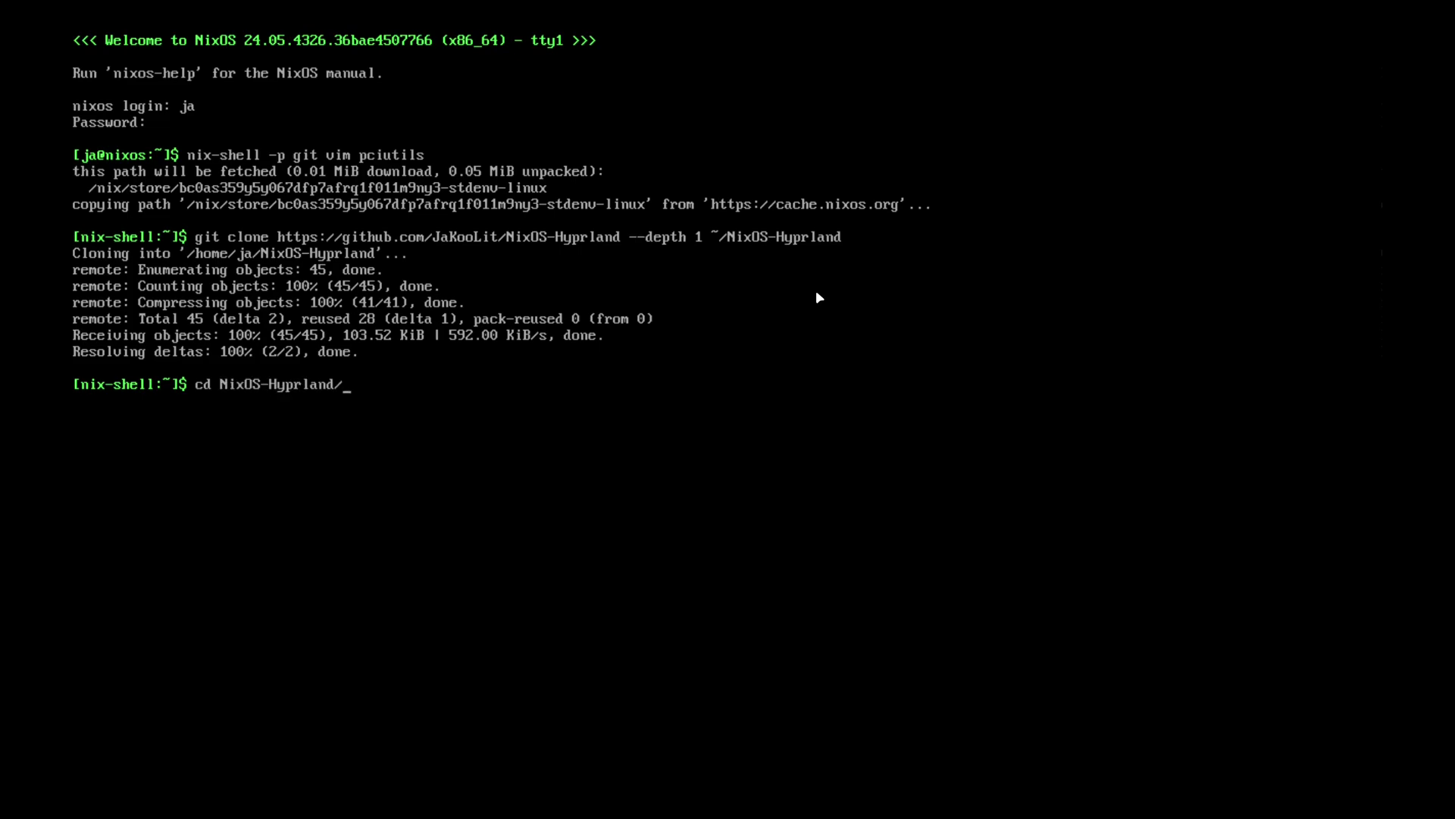
pyautogui.press('Return')
pyautogui.write('cd')
pyautogui.press('Return')
pyautogui.write('ls')
pyautogui.press('Return')
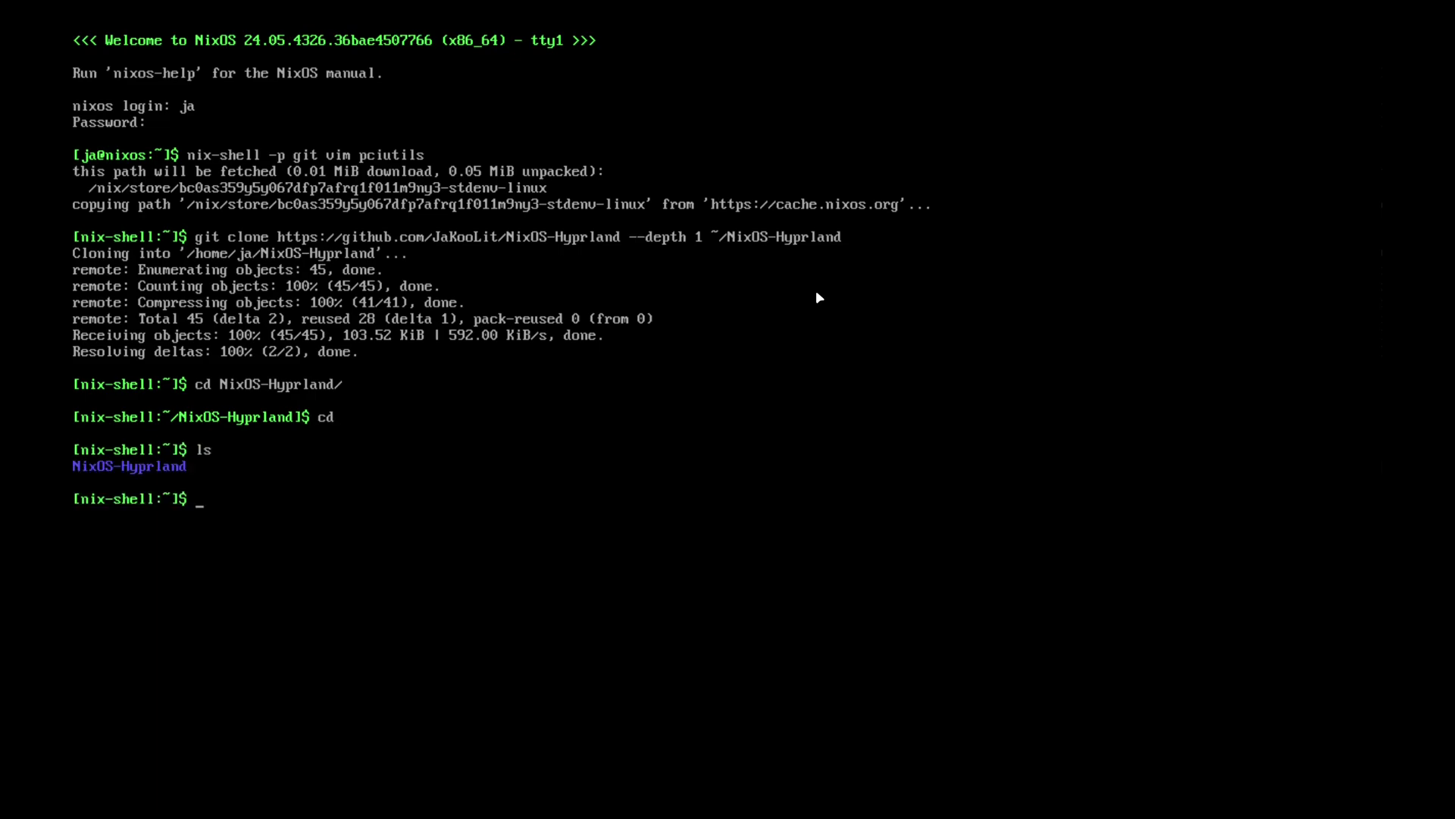
pyautogui.write('cat /etc/nixos/configuration.nix')
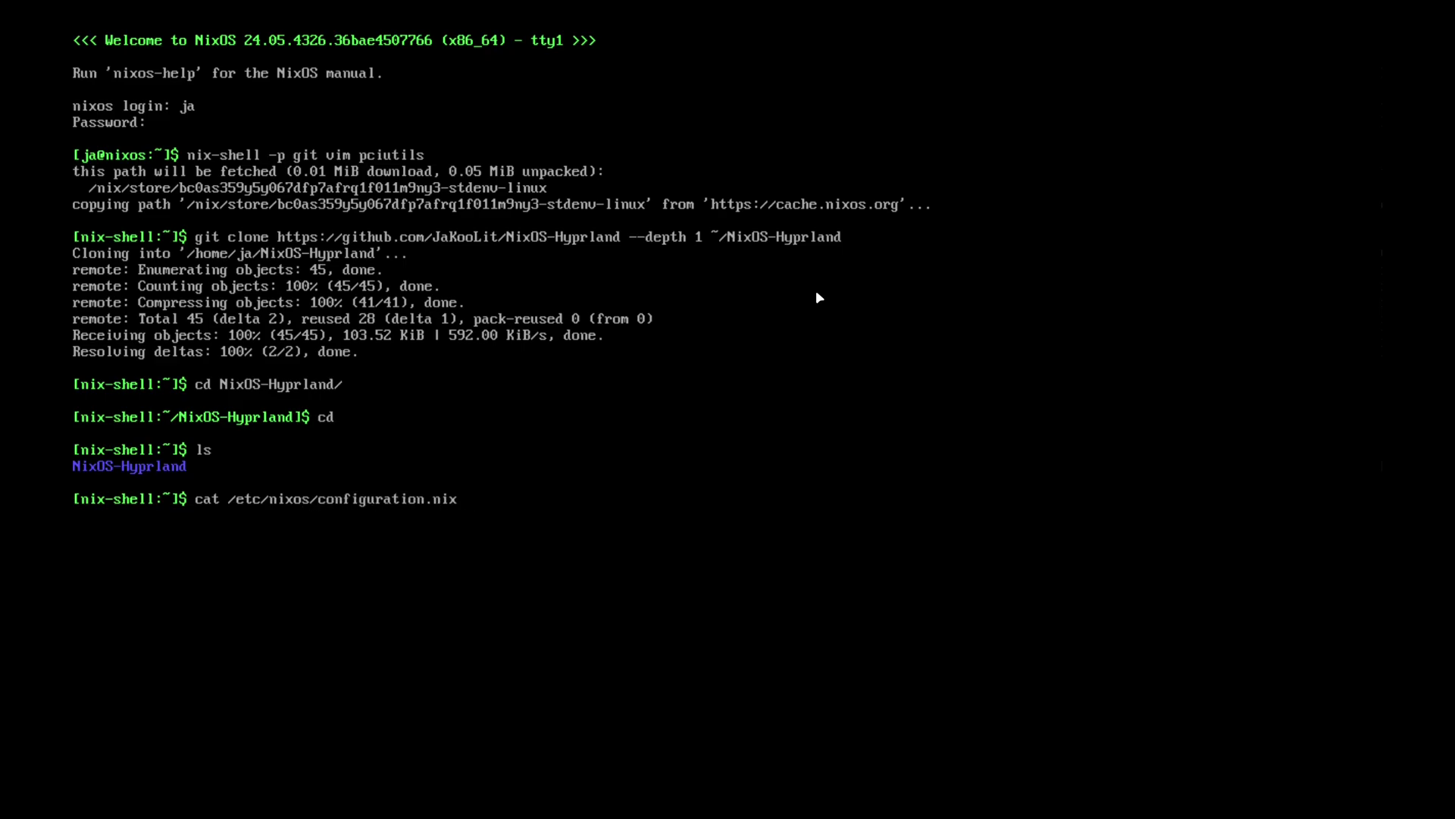
pyautogui.press('Return')
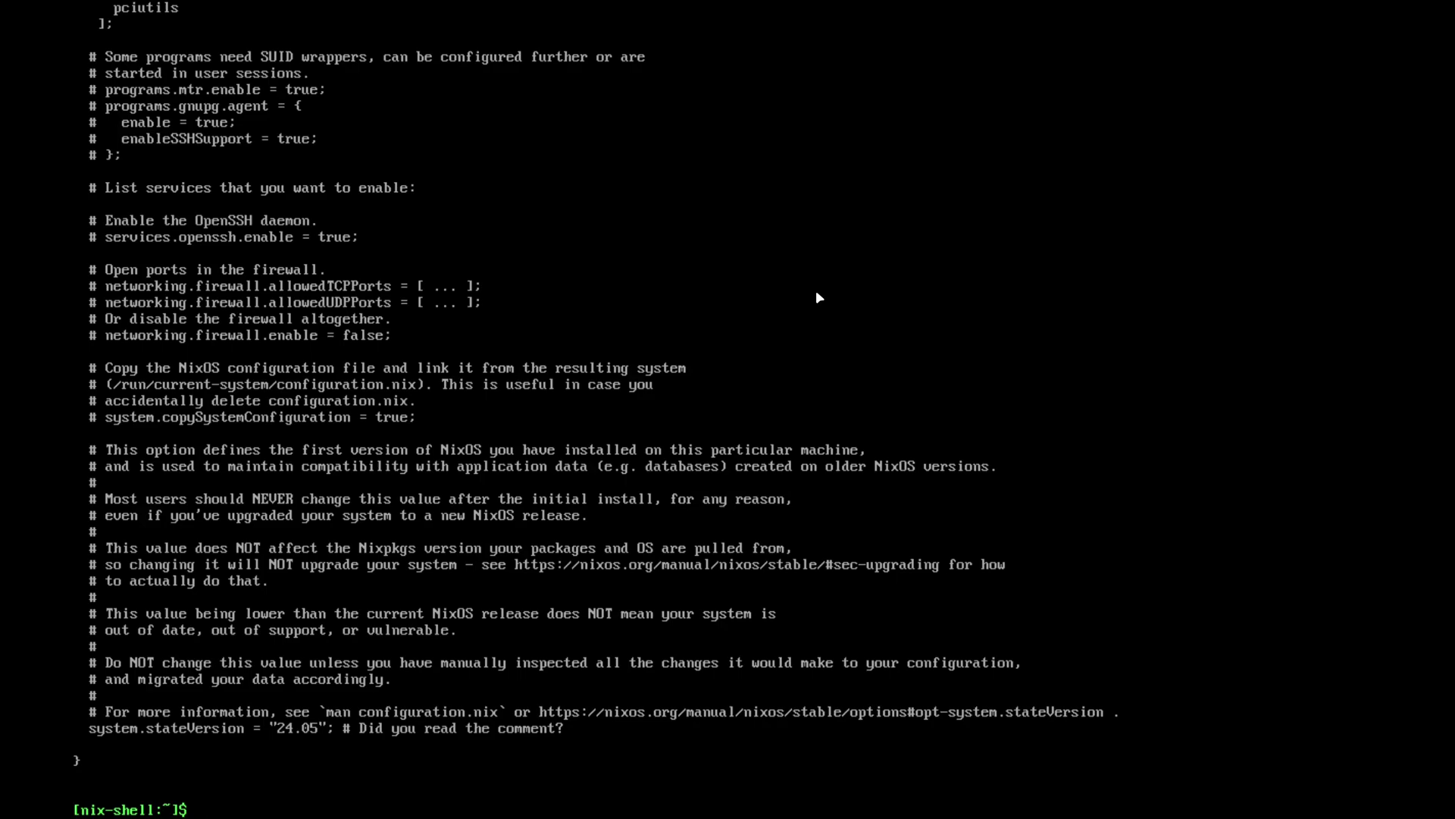
# - Scroll through configuration.nix in vim past the user block and system packages, then quit with :q
pyautogui.write('vim /etc/nixos/con')
pyautogui.press('Tab')
pyautogui.press('Return')
pyautogui.press('Down')
pyautogui.press('Down')
pyautogui.press('Down')
pyautogui.press('Down')
pyautogui.press('Down')
pyautogui.press('Down')
pyautogui.press('Down')
pyautogui.press('Down')
pyautogui.press('Down')
pyautogui.press('Down')
pyautogui.press('Down')
pyautogui.press('Down')
pyautogui.press('Down')
pyautogui.press('Down')
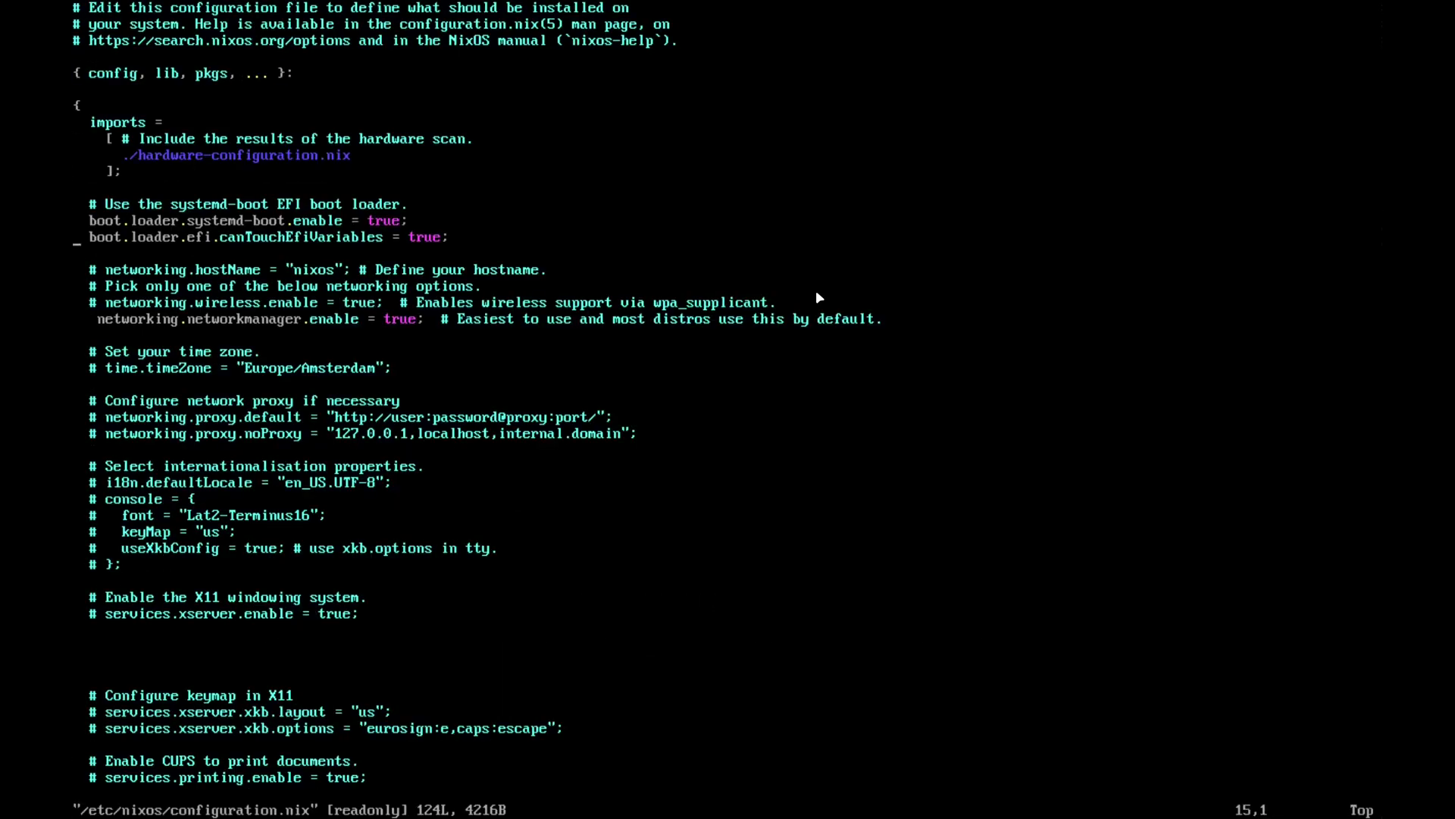
pyautogui.press('Down')
pyautogui.press('Down')
pyautogui.press('Down')
pyautogui.press('Down')
pyautogui.press('Down')
pyautogui.press('Down')
pyautogui.press('Down')
pyautogui.press('Down')
pyautogui.press('Down')
pyautogui.press('Down')
pyautogui.press('Down')
pyautogui.press('Up')
pyautogui.press('Up')
pyautogui.press('Up')
pyautogui.press('Up')
pyautogui.press('Down')
pyautogui.press('Down')
pyautogui.press('Down')
pyautogui.press('Down')
pyautogui.press('Down')
pyautogui.press('Down')
pyautogui.press('Down')
pyautogui.press('Down')
pyautogui.press('Down')
pyautogui.press('Down')
pyautogui.press('Down')
pyautogui.press('Down')
pyautogui.press('Down')
pyautogui.press('Down')
pyautogui.press('Down')
pyautogui.press('Down')
pyautogui.press('Down')
pyautogui.press('Down')
pyautogui.press('Down')
pyautogui.press('Down')
pyautogui.press('Down')
pyautogui.press('Down')
pyautogui.press('Down')
pyautogui.press('Down')
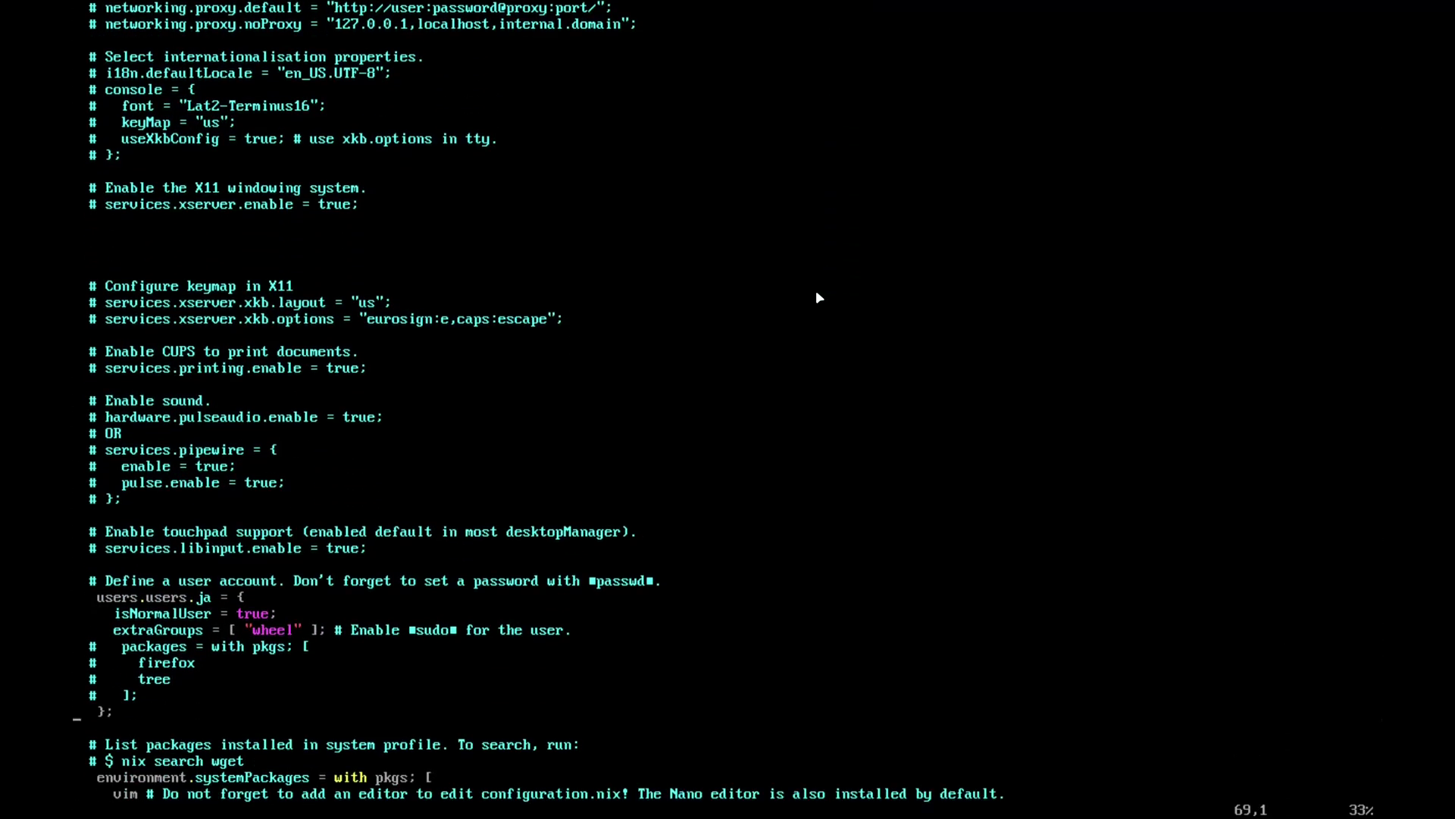
pyautogui.press('Down')
pyautogui.press('Down')
pyautogui.press('Down')
pyautogui.press('Down')
pyautogui.press('Down')
pyautogui.press('Down')
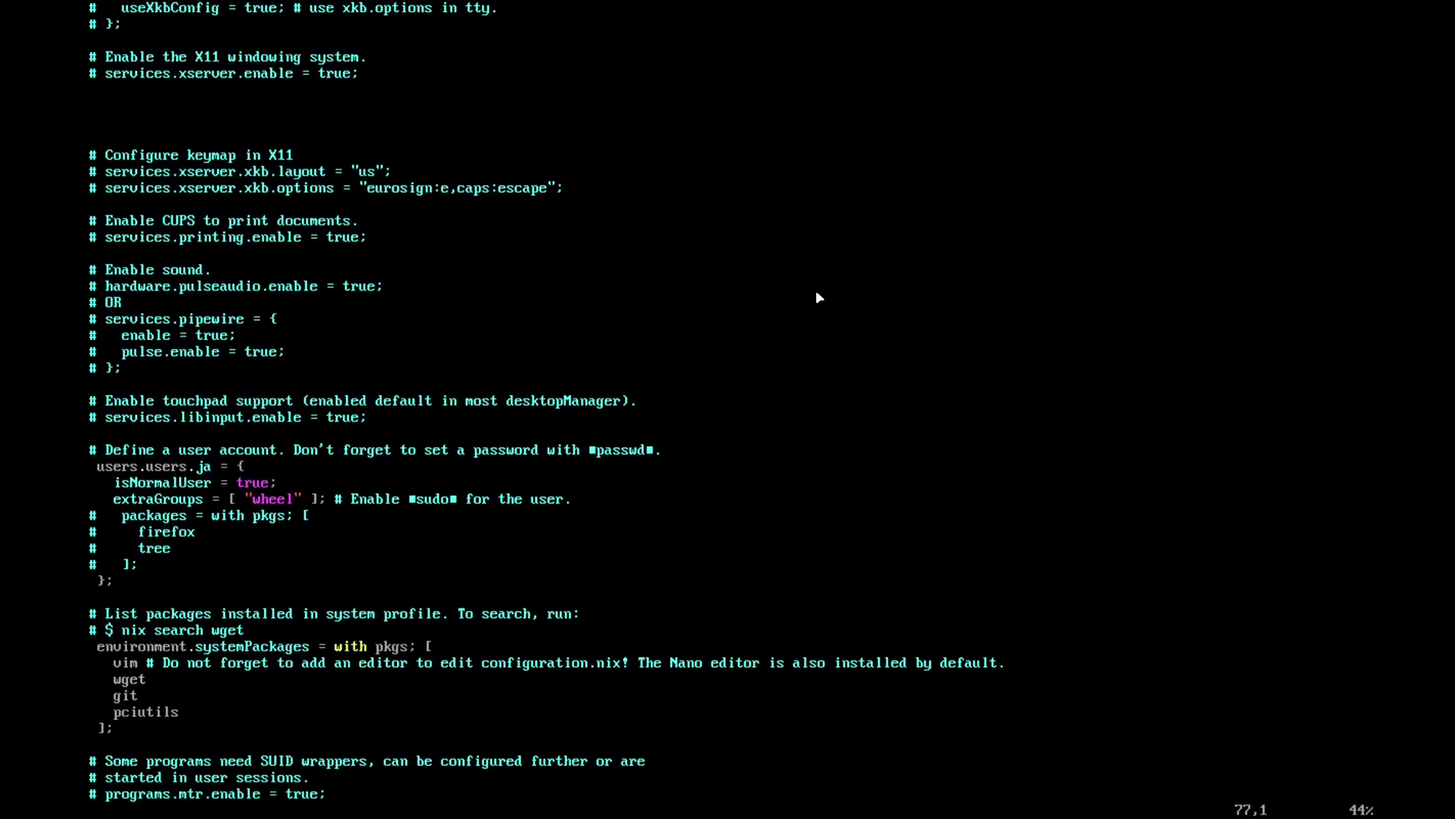
pyautogui.press('Right')
pyautogui.press('Right')
pyautogui.press('Right')
pyautogui.press('Right')
pyautogui.press('Right')
pyautogui.press('Down')
pyautogui.press('Down')
pyautogui.press('Down')
pyautogui.press('Down')
pyautogui.press('Down')
pyautogui.press('Down')
pyautogui.press('Down')
pyautogui.press('Down')
pyautogui.press('Down')
pyautogui.press('Down')
pyautogui.press('Down')
pyautogui.press('Down')
pyautogui.press('Down')
pyautogui.press('Down')
pyautogui.press('Down')
pyautogui.press('Down')
pyautogui.press('Down')
pyautogui.press('Down')
pyautogui.press('Down')
pyautogui.press('Down')
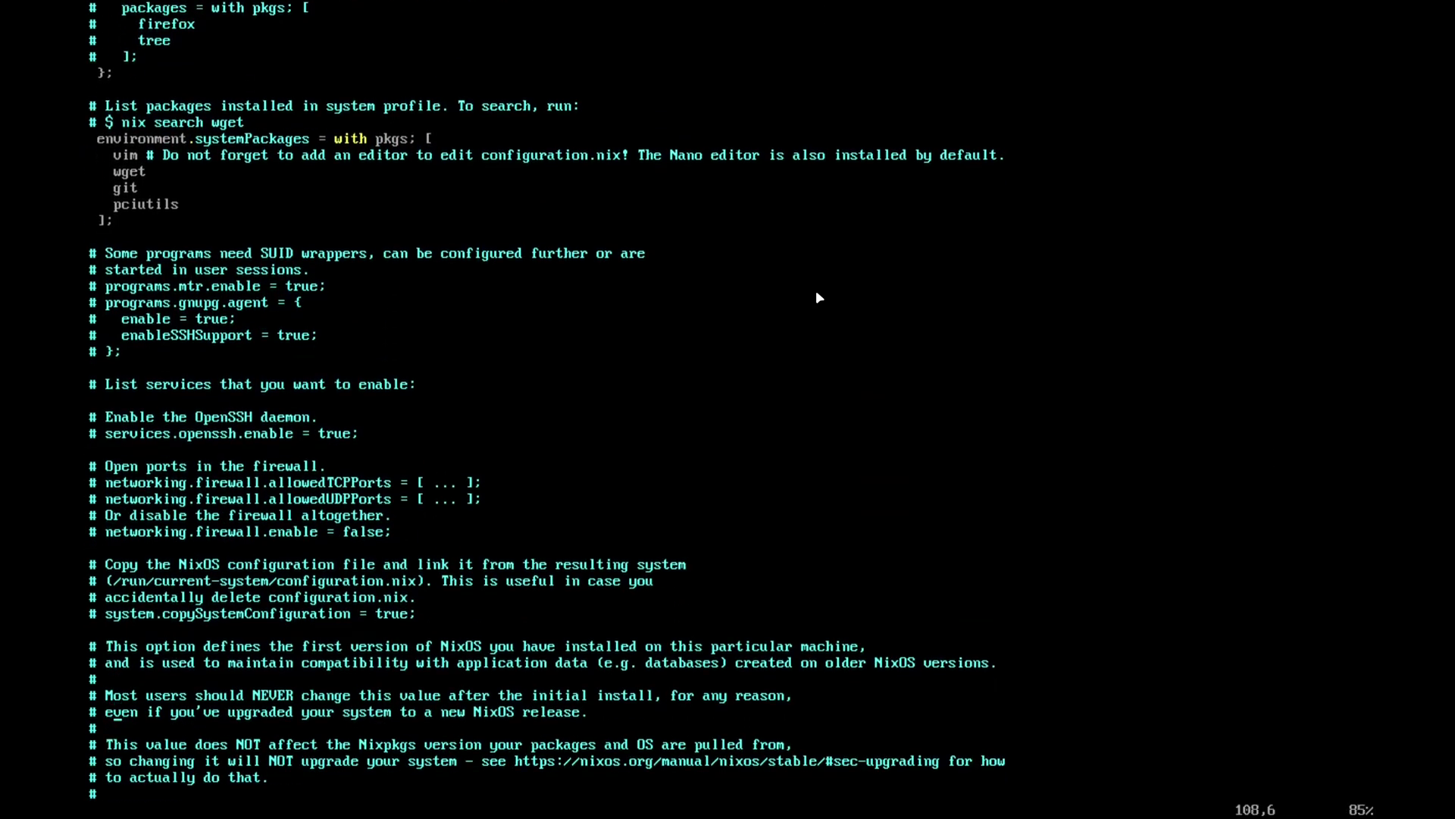
pyautogui.press('Down')
pyautogui.press('Down')
pyautogui.press('Down')
pyautogui.press('Down')
pyautogui.press('Down')
pyautogui.press('Down')
pyautogui.press('Down')
pyautogui.press('Down')
pyautogui.press('Down')
pyautogui.press('Down')
pyautogui.press('Down')
pyautogui.press('Down')
pyautogui.press('Down')
pyautogui.press('Down')
pyautogui.press('Down')
pyautogui.write(':q')
pyautogui.press('Return')
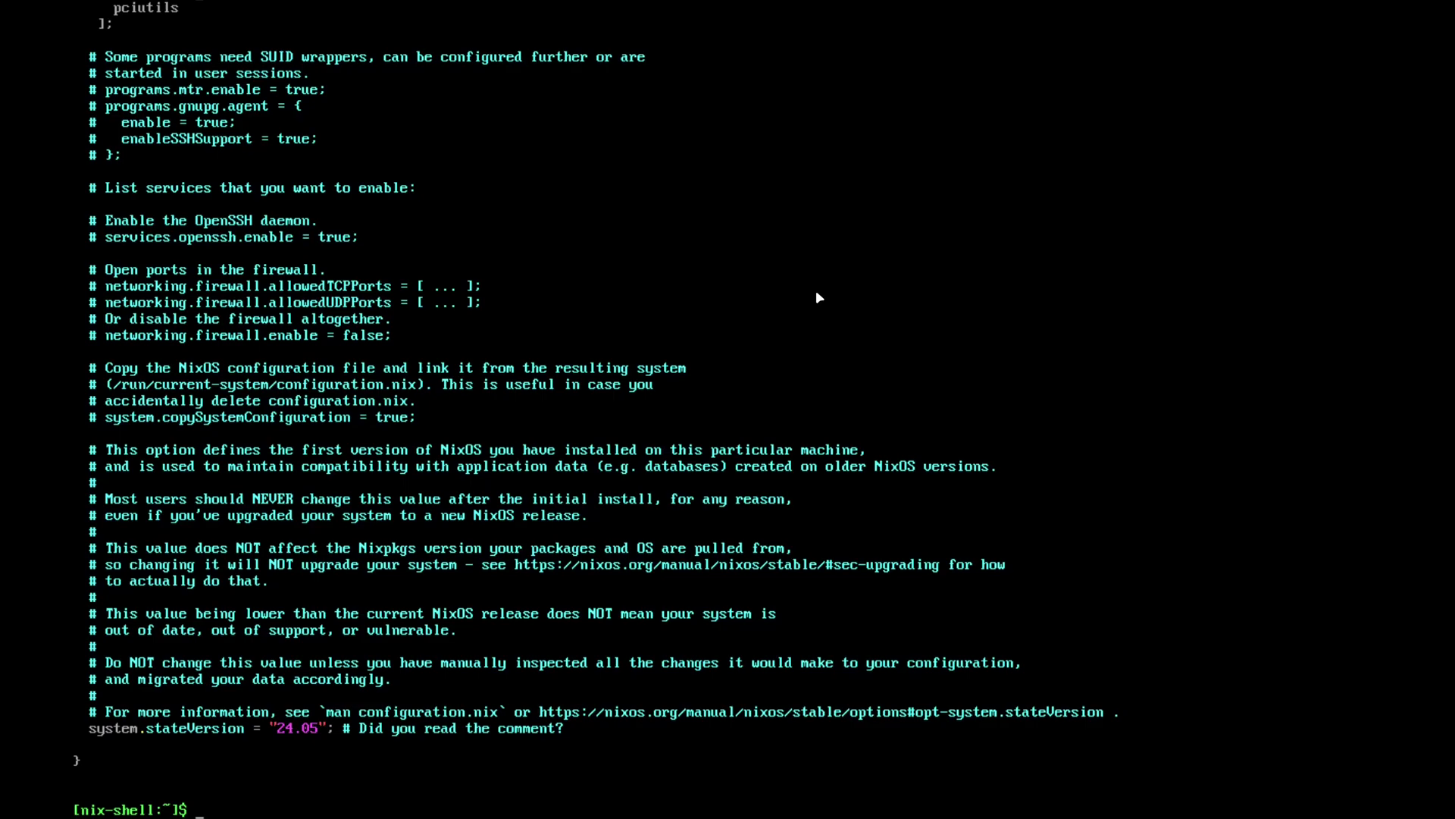
# - Enter the NixOS-Hyprland folder and list the repository's contents
pyautogui.write('cd Nixo')
pyautogui.press('BackSpace')
pyautogui.write('O')
pyautogui.press('Tab')
pyautogui.press('Return')
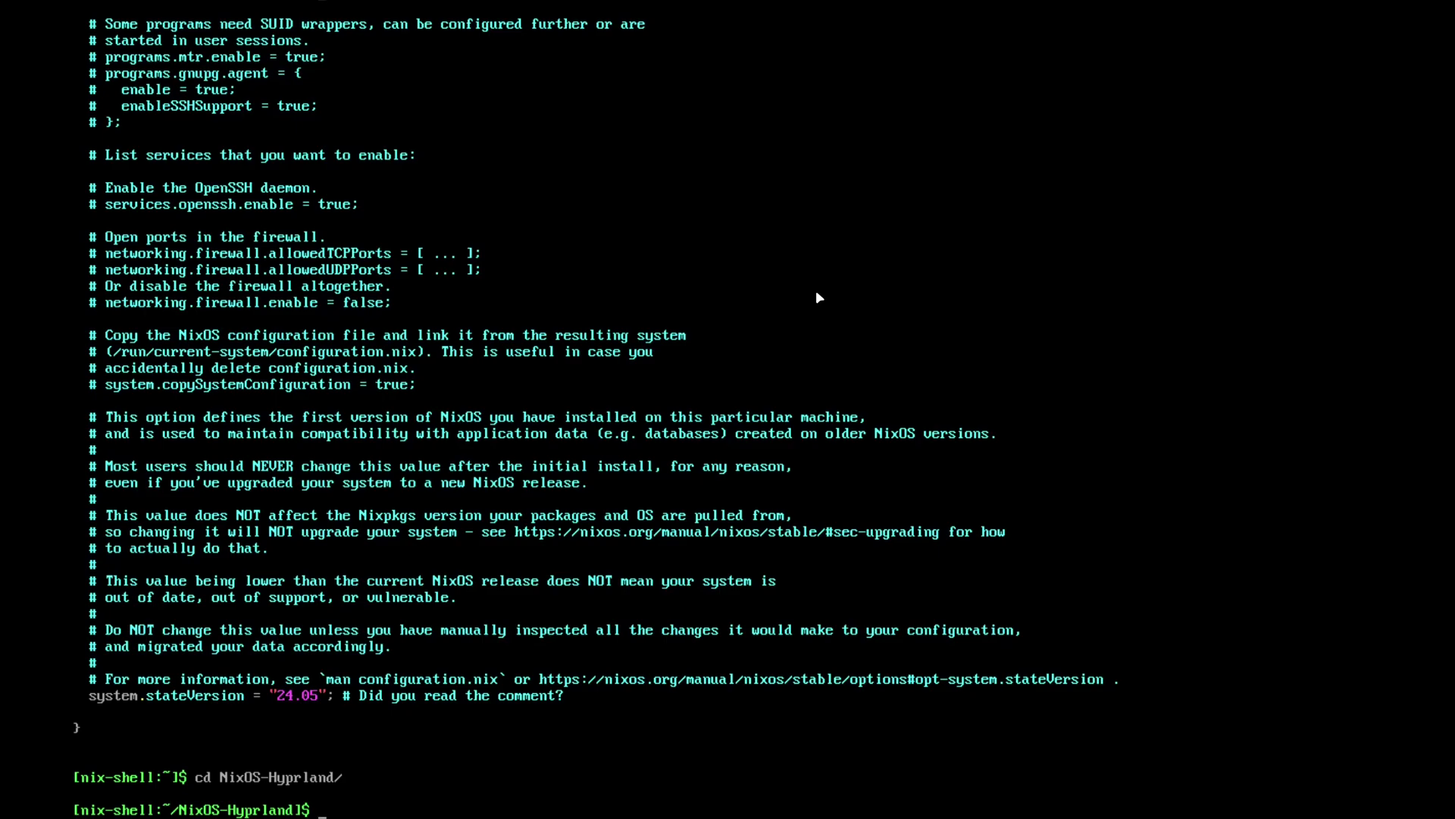
pyautogui.write('ls')
pyautogui.press('Return')
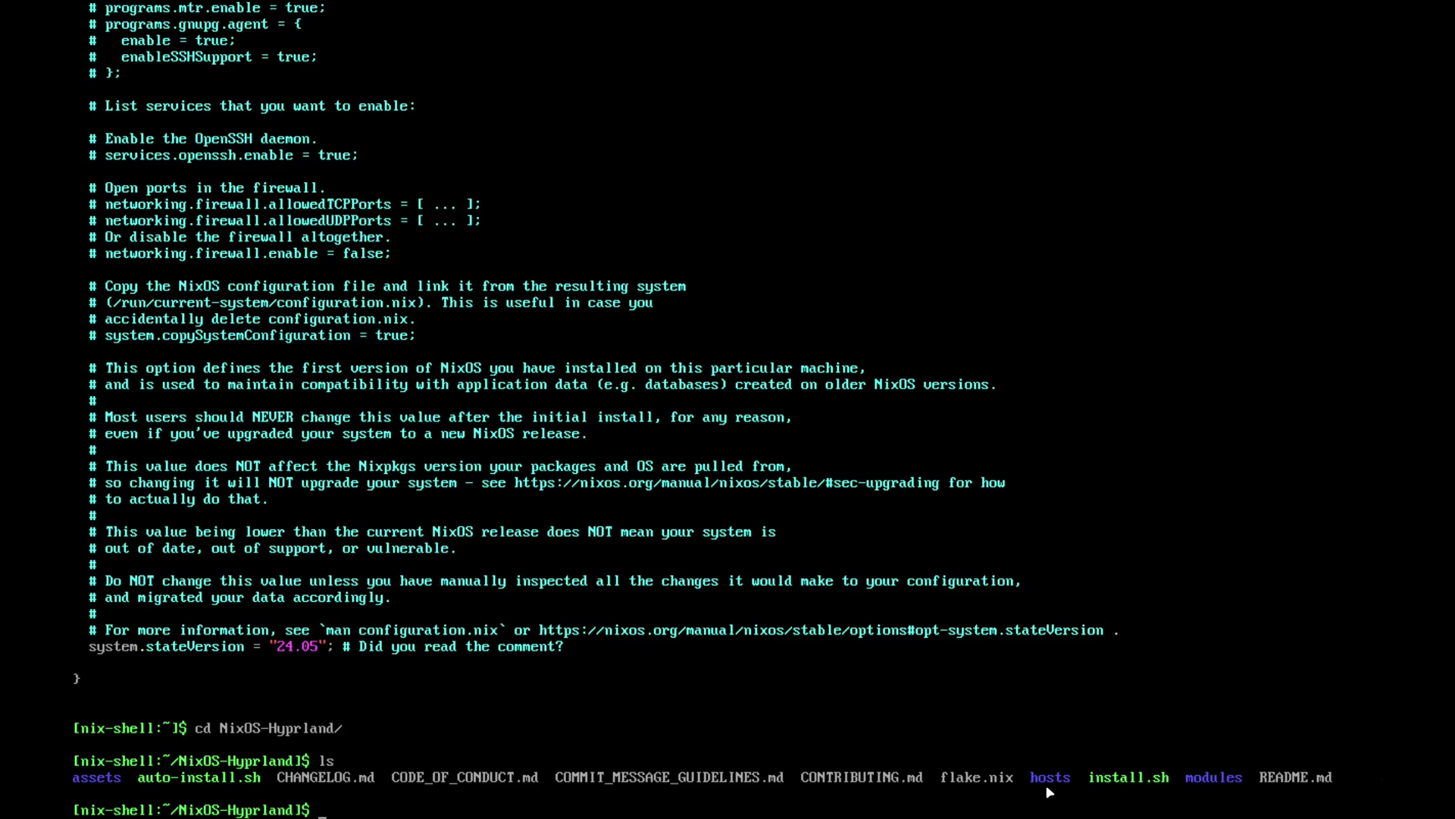
# - Go into hosts, then hosts/default, listing config.nix, users.nix and variables.nix, and type vim config.nix
pyautogui.write('cd hos')
pyautogui.write('ts')
pyautogui.press('Return')
pyautogui.write('ls')
pyautogui.press('Return')
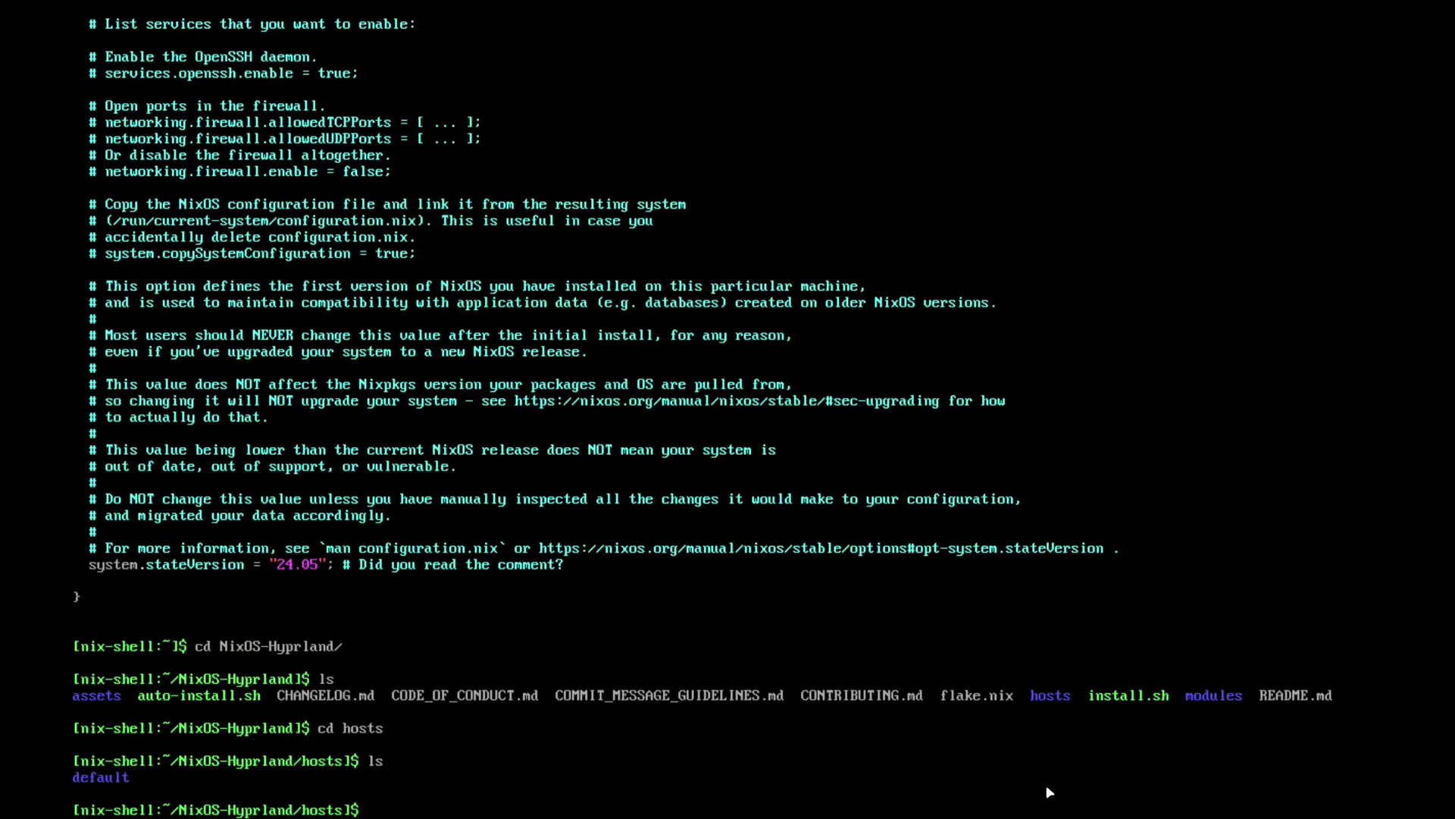
pyautogui.write('cd default')
pyautogui.press('Return')
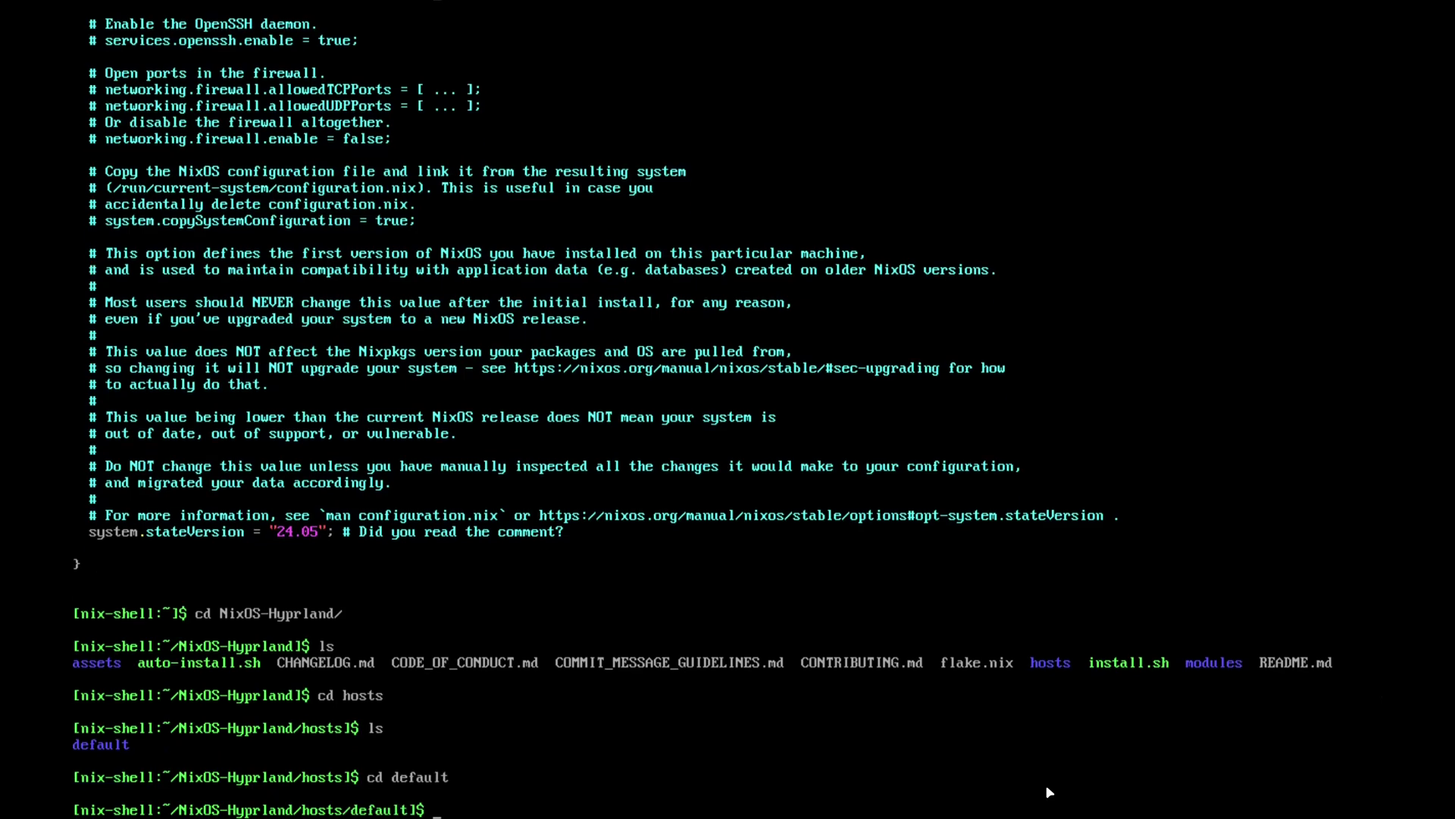
pyautogui.write('ls')
pyautogui.press('Return')
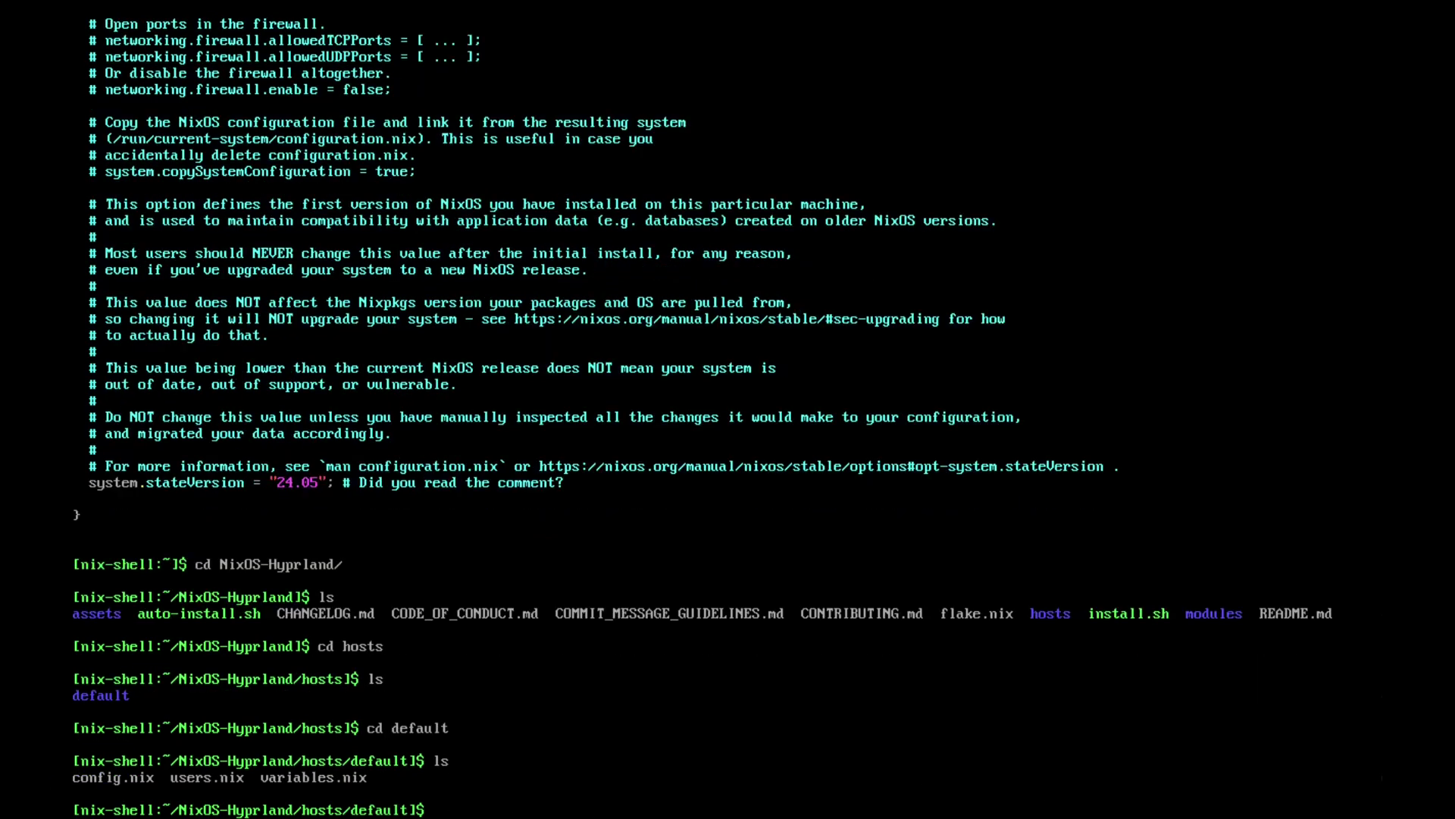
pyautogui.write('vim config.nix')
# - Open config.nix in vim and toggle a # comment on the systemd-boot enable line
pyautogui.press('Return')
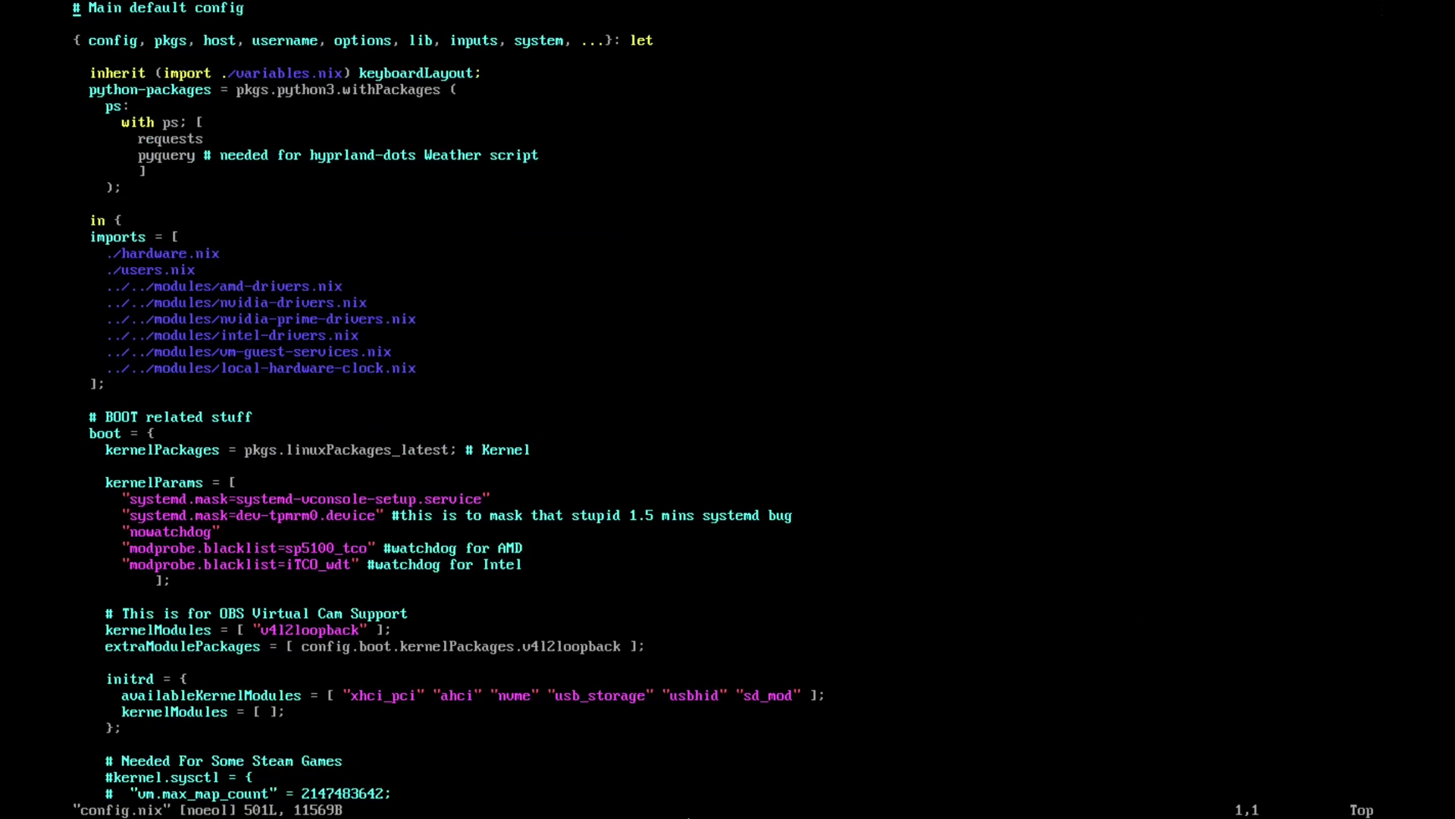
pyautogui.press('Down')
pyautogui.press('Down')
pyautogui.press('Down')
pyautogui.press('Down')
pyautogui.press('Down')
pyautogui.press('Down')
pyautogui.press('Down')
pyautogui.press('Down')
pyautogui.press('Down')
pyautogui.press('Down')
pyautogui.press('Down')
pyautogui.press('Down')
pyautogui.press('Down')
pyautogui.press('Down')
pyautogui.press('Down')
pyautogui.press('Down')
pyautogui.press('Down')
pyautogui.press('Down')
pyautogui.press('Down')
pyautogui.press('Down')
pyautogui.press('Down')
pyautogui.press('Down')
pyautogui.press('Down')
pyautogui.press('Down')
pyautogui.press('Down')
pyautogui.press('Down')
pyautogui.press('Down')
pyautogui.press('Down')
pyautogui.press('Down')
pyautogui.press('Down')
pyautogui.press('Down')
pyautogui.press('Down')
pyautogui.press('Down')
pyautogui.press('Down')
pyautogui.press('Down')
pyautogui.press('Down')
pyautogui.press('Down')
pyautogui.press('Down')
pyautogui.press('Down')
pyautogui.press('Down')
pyautogui.press('Down')
pyautogui.press('Down')
pyautogui.press('Down')
pyautogui.press('Down')
pyautogui.press('Down')
pyautogui.press('Down')
pyautogui.press('Down')
pyautogui.press('Down')
pyautogui.press('Down')
pyautogui.press('Down')
pyautogui.press('Down')
pyautogui.press('Down')
pyautogui.press('Down')
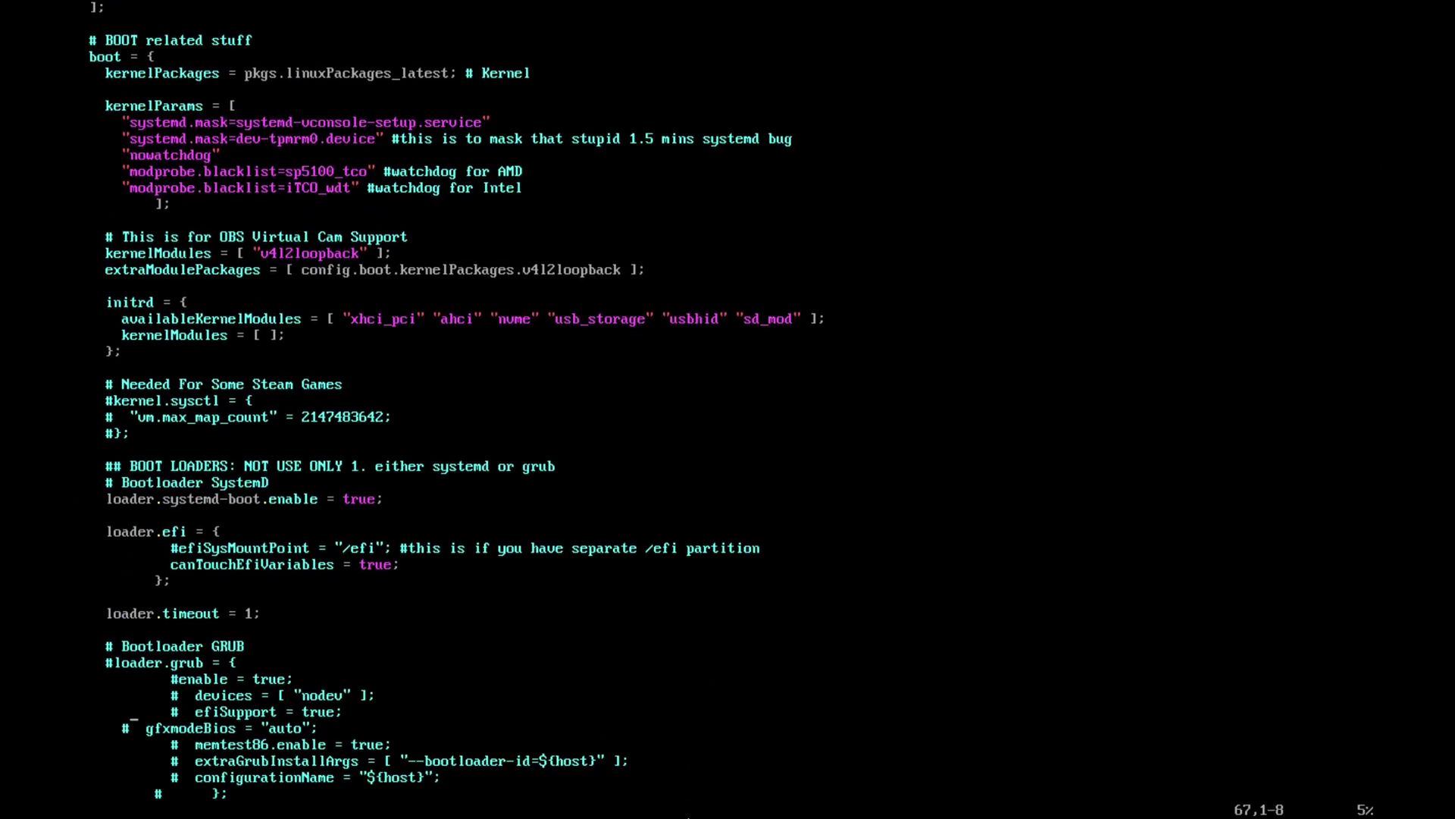
pyautogui.press('Up')
pyautogui.press('Up')
pyautogui.press('Up')
pyautogui.press('Up')
pyautogui.press('Up')
pyautogui.press('Up')
pyautogui.press('Up')
pyautogui.press('Up')
pyautogui.press('Up')
pyautogui.press('Up')
pyautogui.press('Up')
pyautogui.press('Up')
pyautogui.press('Up')
pyautogui.press('Up')
pyautogui.press('Up')
pyautogui.press('Up')
pyautogui.press('Up')
pyautogui.press('Up')
# - Check the canTouchEfiVariables setting, scroll down to the packages list, and leave insert mode
pyautogui.press('Down')
pyautogui.press('Down')
pyautogui.press('Down')
pyautogui.press('Down')
pyautogui.press('Down')
pyautogui.press('Right')
pyautogui.press('Right')
pyautogui.press('Right')
pyautogui.press('Right')
pyautogui.press('Right')
pyautogui.press('Right')
pyautogui.press('Right')
pyautogui.press('Right')
pyautogui.press('Right')
pyautogui.press('Right')
pyautogui.press('Right')
pyautogui.press('Right')
pyautogui.press('Right')
pyautogui.press('Right')
pyautogui.press('Right')
pyautogui.press('Right')
pyautogui.press('Right')
pyautogui.press('Right')
pyautogui.press('Right')
pyautogui.press('Right')
pyautogui.press('Right')
pyautogui.press('Right')
pyautogui.press('Right')
pyautogui.press('Left')
pyautogui.press('Left')
pyautogui.press('Left')
pyautogui.press('Left')
pyautogui.press('Left')
pyautogui.press('Left')
pyautogui.press('Left')
pyautogui.press('Left')
pyautogui.press('Left')
pyautogui.press('Left')
pyautogui.press('Left')
pyautogui.press('Left')
pyautogui.press('Left')
pyautogui.press('Left')
pyautogui.press('Left')
pyautogui.press('Left')
pyautogui.press('Left')
pyautogui.press('Left')
pyautogui.press('Left')
pyautogui.press('Left')
pyautogui.press('Left')
pyautogui.press('Left')
pyautogui.press('Left')
pyautogui.press('Left')
pyautogui.press('Left')
pyautogui.press('Left')
pyautogui.press('Left')
pyautogui.press('Left')
pyautogui.press('Left')
pyautogui.press('Left')
pyautogui.press('Left')
pyautogui.press('Left')
pyautogui.write('i#')
pyautogui.press('BackSpace')
pyautogui.press('Down')
pyautogui.press('Down')
pyautogui.press('Down')
pyautogui.press('Down')
pyautogui.press('Down')
pyautogui.press('Down')
pyautogui.press('Down')
pyautogui.press('Down')
pyautogui.press('Down')
pyautogui.press('Down')
pyautogui.press('Down')
pyautogui.press('Down')
pyautogui.press('Down')
pyautogui.press('Down')
pyautogui.press('Down')
pyautogui.press('Up')
pyautogui.press('Up')
pyautogui.press('Up')
pyautogui.press('Up')
pyautogui.press('Up')
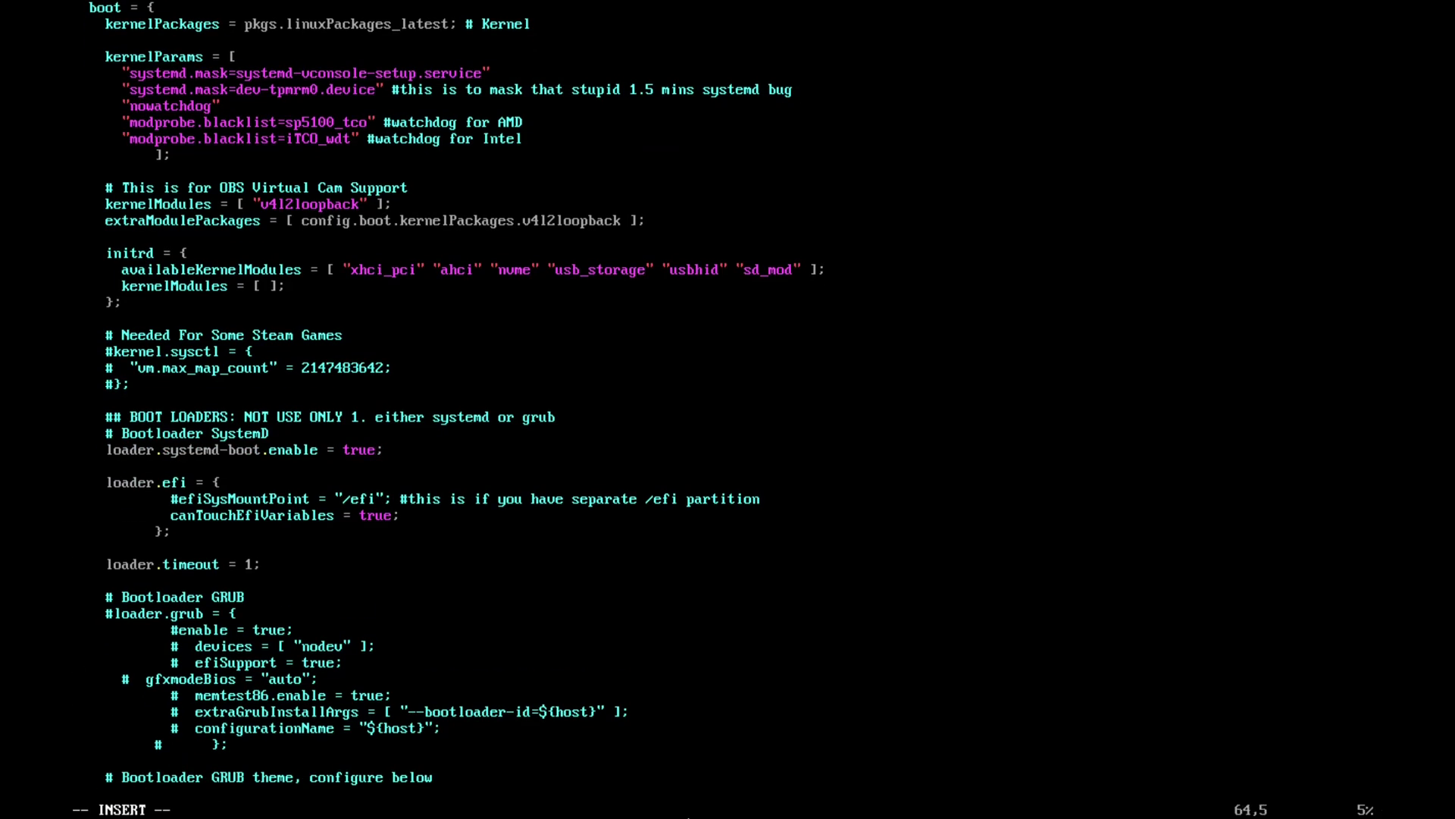
pyautogui.press('Up')
pyautogui.press('Up')
pyautogui.press('Up')
pyautogui.press('Up')
pyautogui.press('Up')
pyautogui.press('Up')
pyautogui.press('Up')
pyautogui.press('Right')
pyautogui.press('Down')
pyautogui.press('Down')
pyautogui.press('Down')
pyautogui.press('Down')
pyautogui.press('Down')
pyautogui.press('Down')
pyautogui.press('Down')
pyautogui.press('Down')
pyautogui.press('Down')
pyautogui.press('Down')
pyautogui.press('Down')
pyautogui.press('Down')
pyautogui.press('Down')
pyautogui.press('Down')
pyautogui.press('Down')
pyautogui.press('Down')
pyautogui.press('Down')
pyautogui.press('Down')
pyautogui.press('Down')
pyautogui.press('Down')
pyautogui.press('Down')
pyautogui.press('Down')
pyautogui.press('Down')
pyautogui.press('Down')
pyautogui.press('Down')
pyautogui.press('Down')
pyautogui.press('Down')
pyautogui.press('Down')
pyautogui.press('Down')
pyautogui.press('Down')
pyautogui.press('Down')
pyautogui.press('Down')
pyautogui.press('Down')
pyautogui.press('Down')
pyautogui.press('Down')
pyautogui.press('Down')
pyautogui.press('Down')
pyautogui.press('Down')
pyautogui.press('Down')
pyautogui.press('Down')
pyautogui.press('Down')
pyautogui.press('Down')
pyautogui.press('Down')
pyautogui.press('Down')
pyautogui.press('Down')
pyautogui.press('Down')
pyautogui.press('Down')
pyautogui.press('Down')
pyautogui.press('Down')
pyautogui.press('Down')
pyautogui.press('Down')
pyautogui.press('Down')
pyautogui.press('Down')
pyautogui.press('Down')
pyautogui.press('Down')
pyautogui.press('Down')
pyautogui.press('Down')
pyautogui.press('Down')
pyautogui.press('Down')
pyautogui.press('Down')
pyautogui.press('Down')
pyautogui.press('Down')
pyautogui.press('Down')
pyautogui.press('Down')
pyautogui.press('Down')
pyautogui.press('Down')
pyautogui.press('Down')
pyautogui.press('Down')
pyautogui.press('Down')
pyautogui.press('Down')
pyautogui.press('Down')
pyautogui.press('Down')
pyautogui.press('Down')
pyautogui.press('Down')
pyautogui.press('Down')
pyautogui.press('Down')
pyautogui.press('Down')
pyautogui.press('Down')
pyautogui.press('Down')
pyautogui.press('Down')
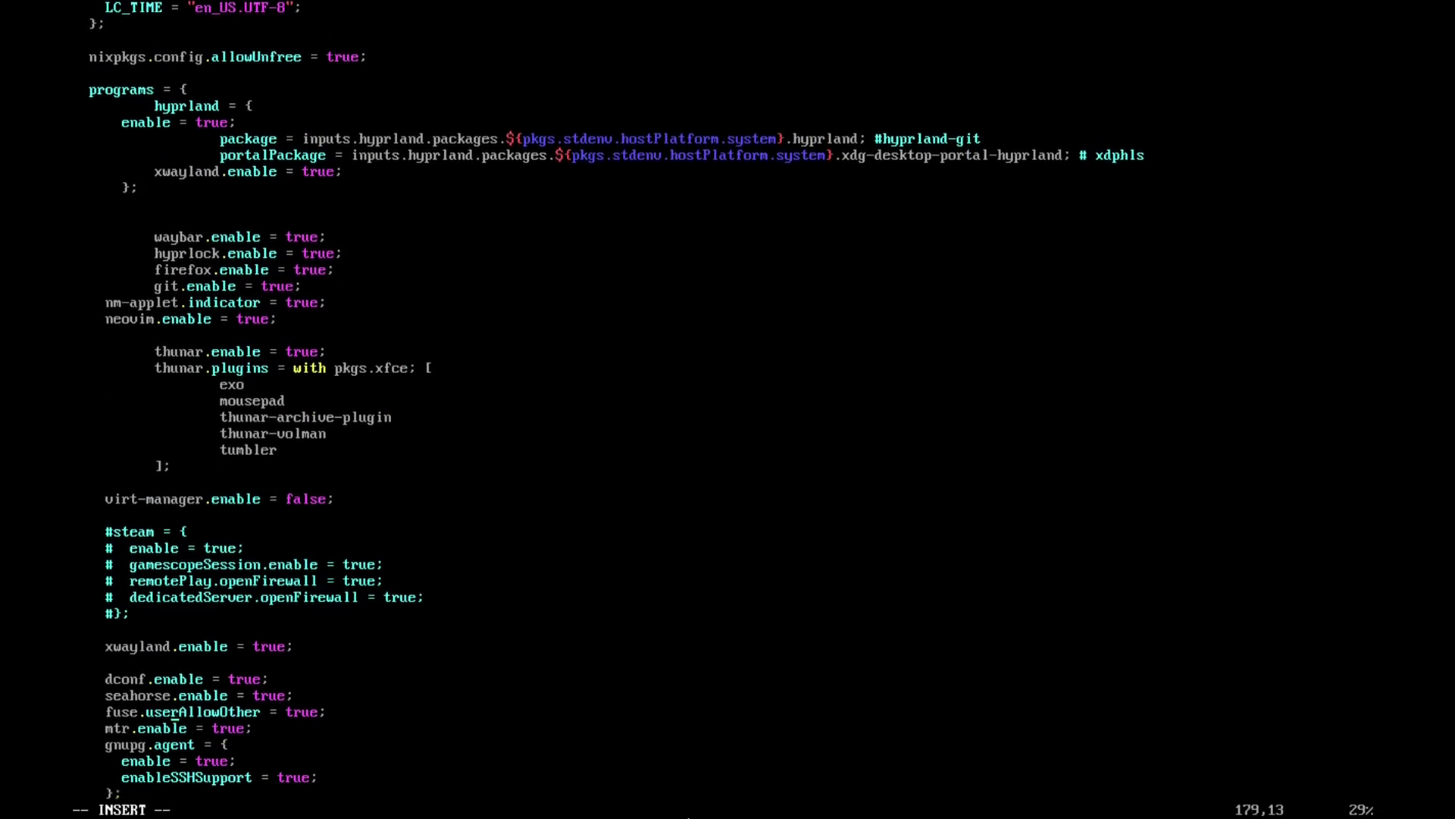
pyautogui.press('Down')
pyautogui.press('Down')
pyautogui.press('Down')
pyautogui.press('Down')
pyautogui.press('Down')
pyautogui.press('Down')
pyautogui.press('Down')
pyautogui.press('Down')
pyautogui.press('Down')
pyautogui.press('Down')
pyautogui.press('Down')
pyautogui.press('Down')
pyautogui.press('Down')
pyautogui.press('Down')
pyautogui.press('Down')
pyautogui.press('Down')
pyautogui.press('Down')
pyautogui.press('Down')
pyautogui.press('Down')
pyautogui.press('Down')
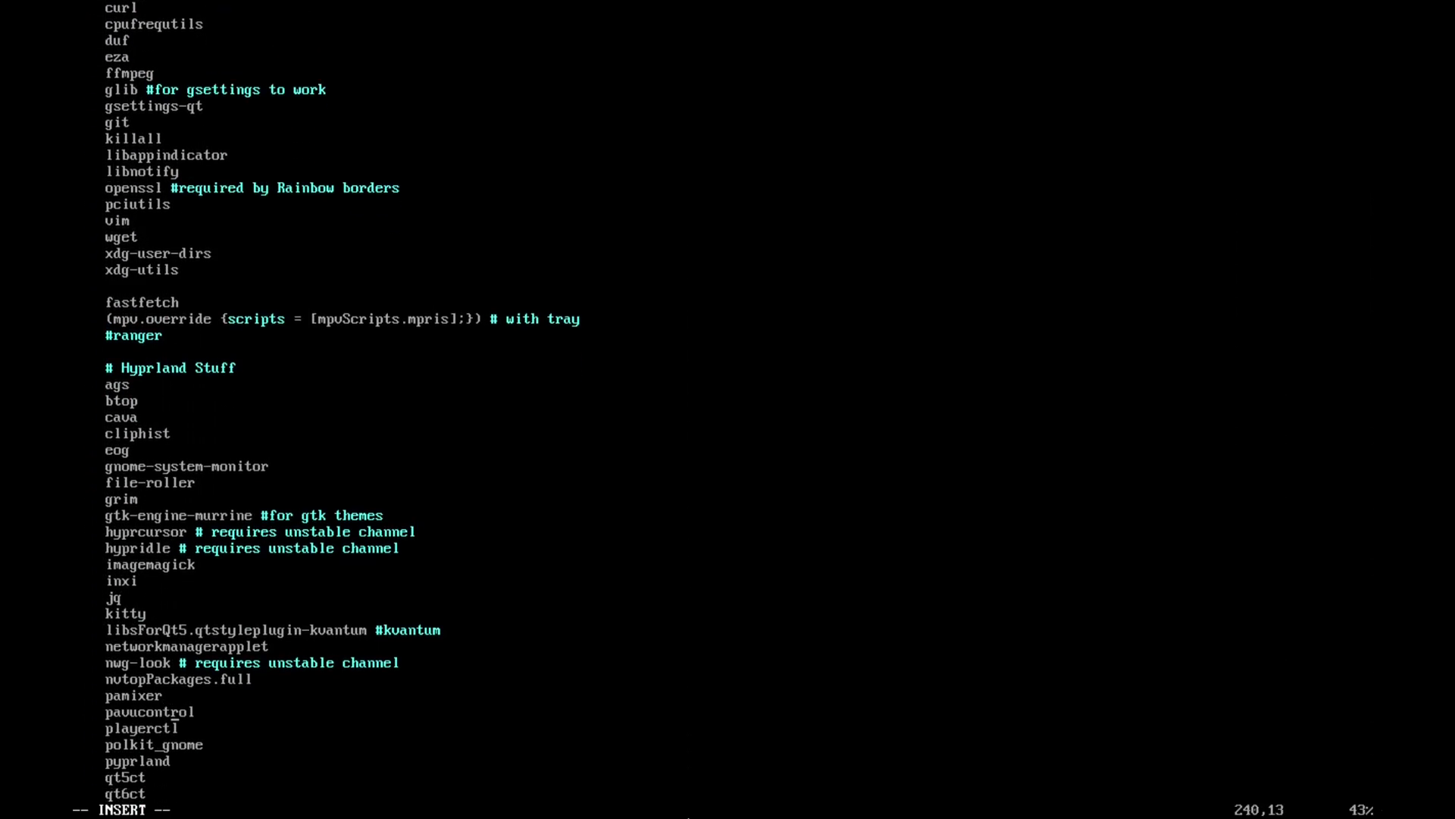
pyautogui.press('Escape')
# - Quit vim without saving using :q! after :q is refused
pyautogui.write(':q')
pyautogui.press('Return')
pyautogui.write(':q!')
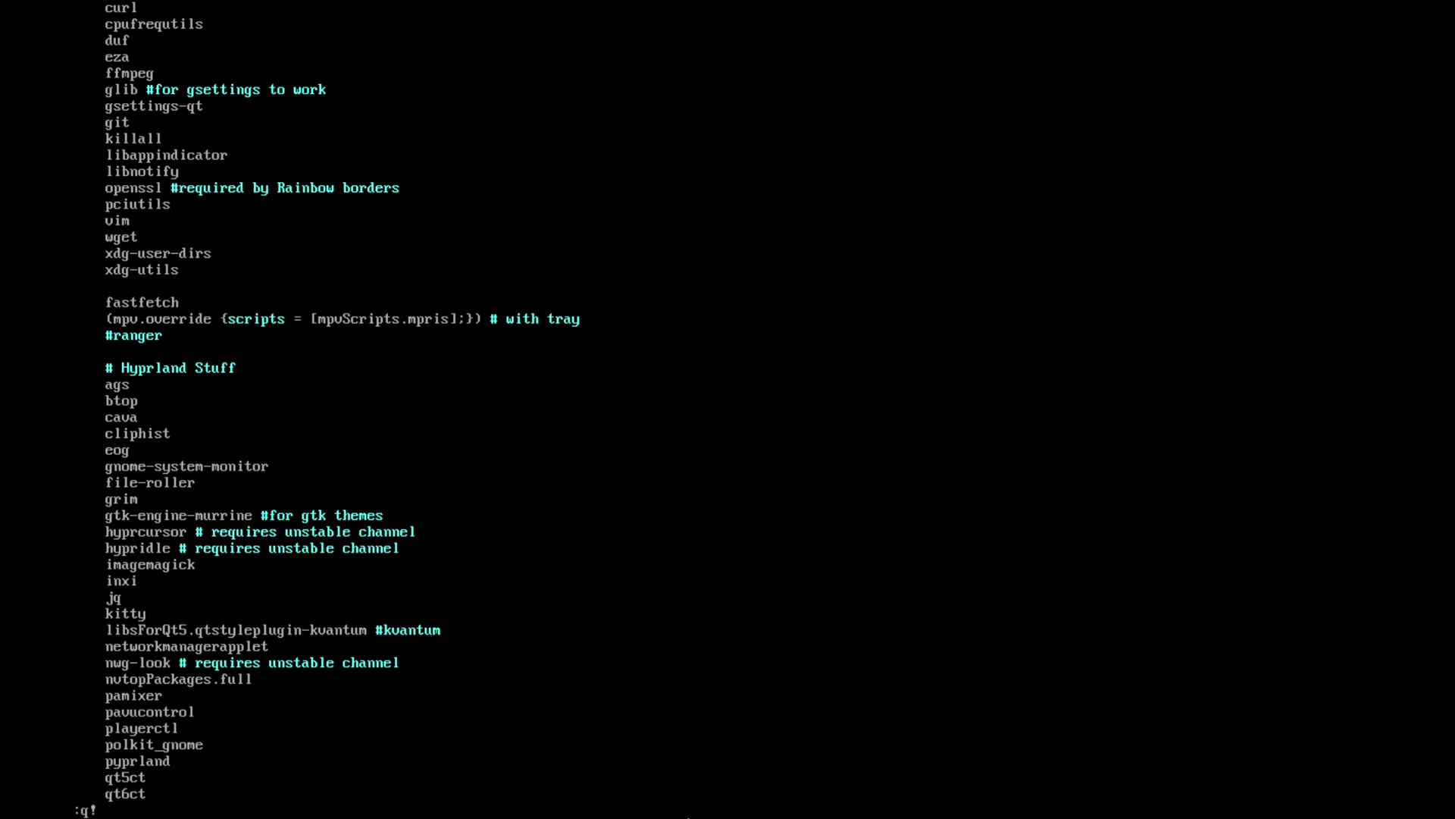
pyautogui.press('Return')
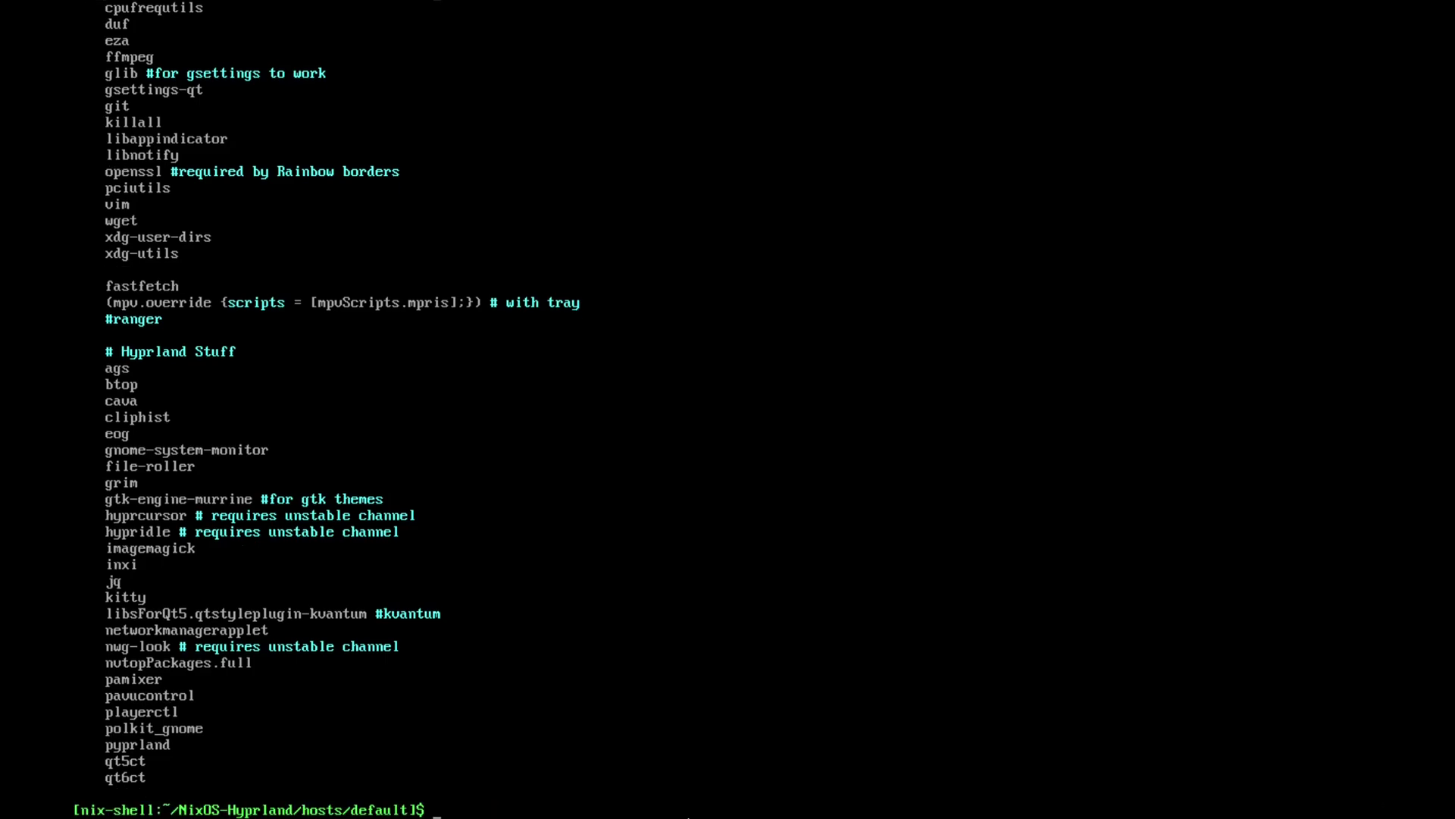
# - Go up two levels to the NixOS-Hyprland root, list its files, and erase a half-typed ./install
pyautogui.write('l')
pyautogui.press('BackSpace')
pyautogui.write('cd ..')
pyautogui.press('Return')
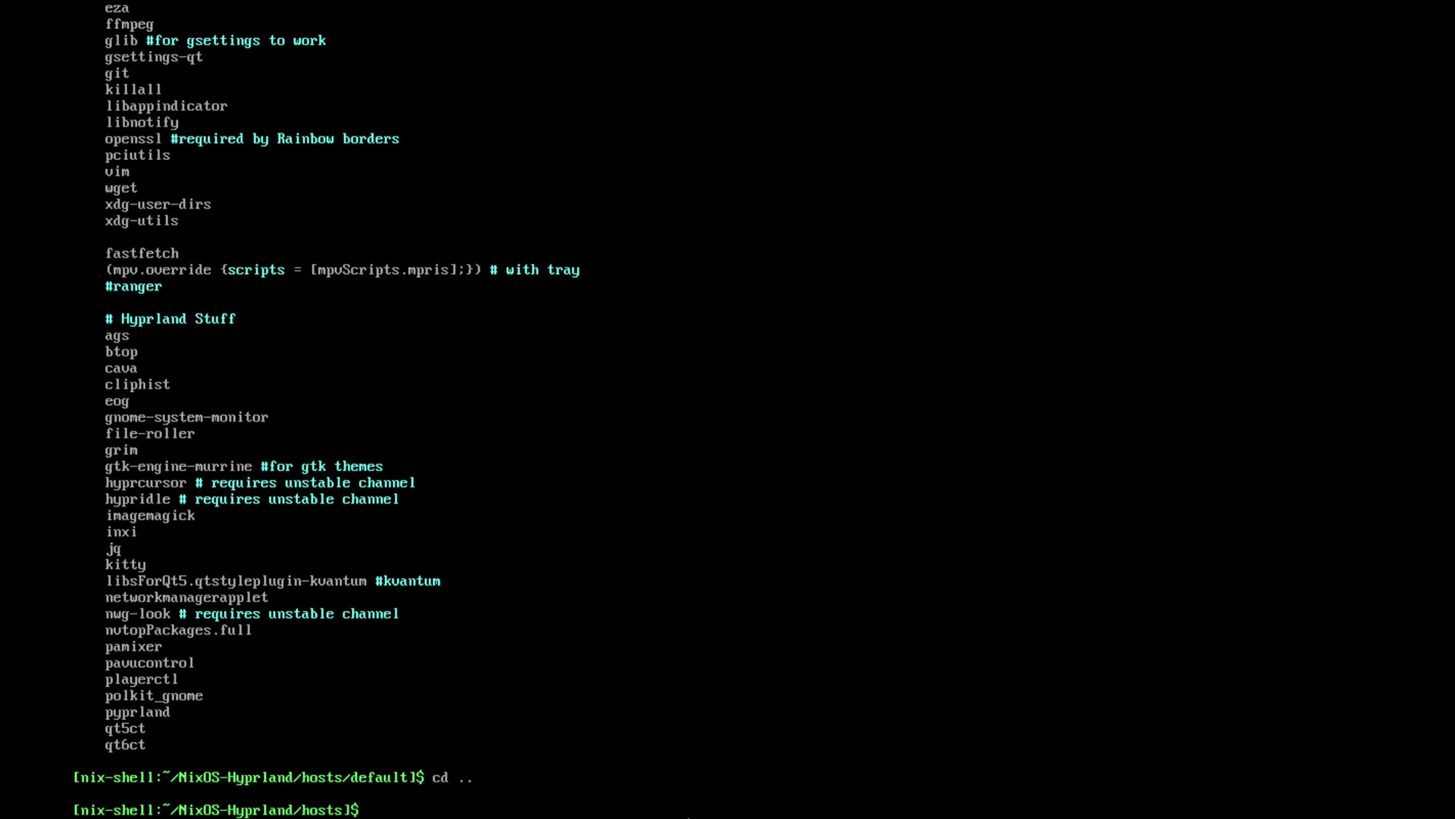
pyautogui.write('cd ..')
pyautogui.press('Return')
pyautogui.write('ls')
pyautogui.press('Return')
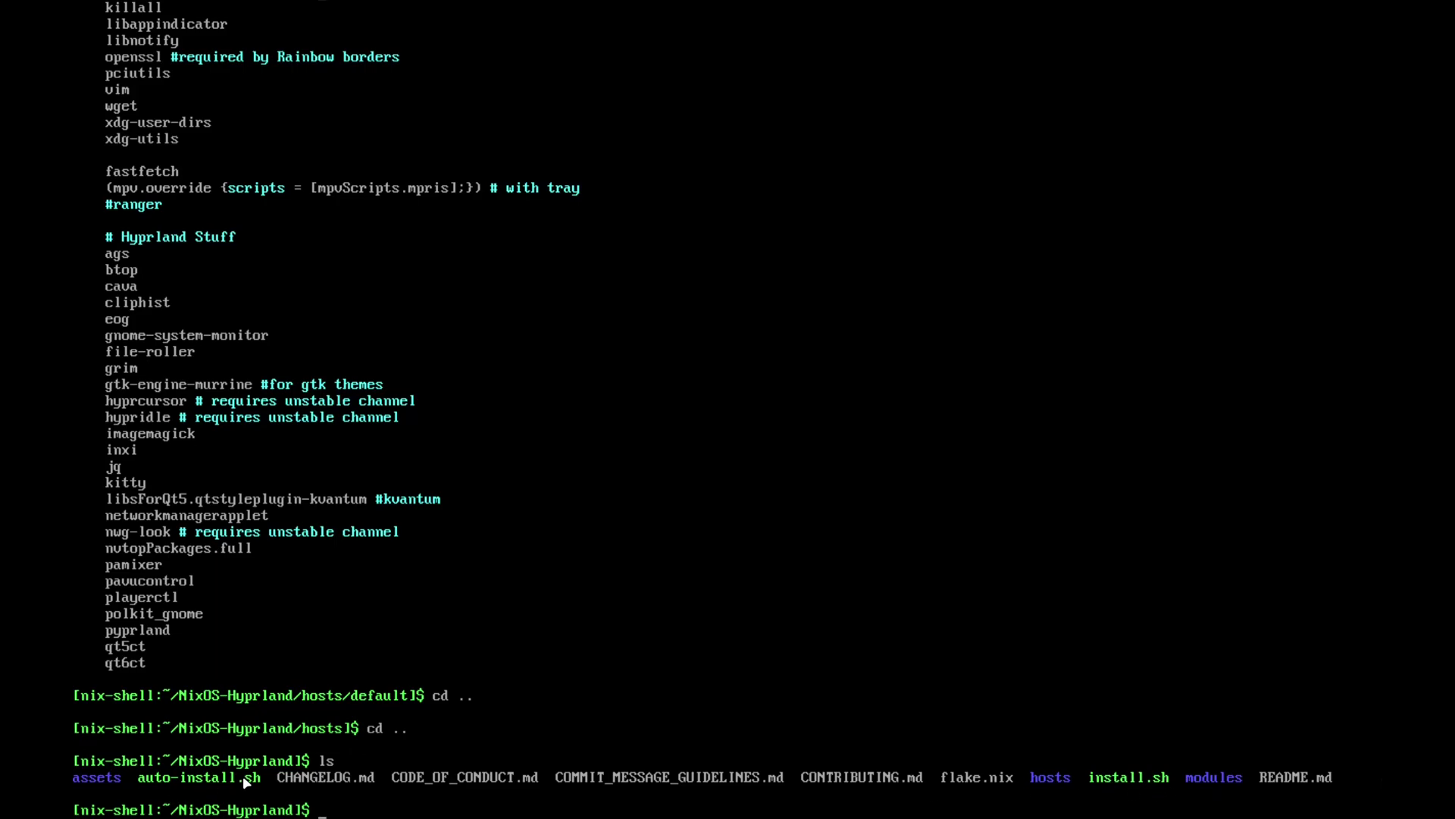
pyautogui.write('./install')
pyautogui.press('BackSpace')
pyautogui.press('BackSpace')
pyautogui.press('BackSpace')
pyautogui.press('BackSpace')
pyautogui.press('BackSpace')
pyautogui.press('BackSpace')
pyautogui.press('BackSpace')
pyautogui.press('BackSpace')
pyautogui.press('BackSpace')
# - Clear the terminal and list the repository files again
pyautogui.write('clear')
pyautogui.press('Return')
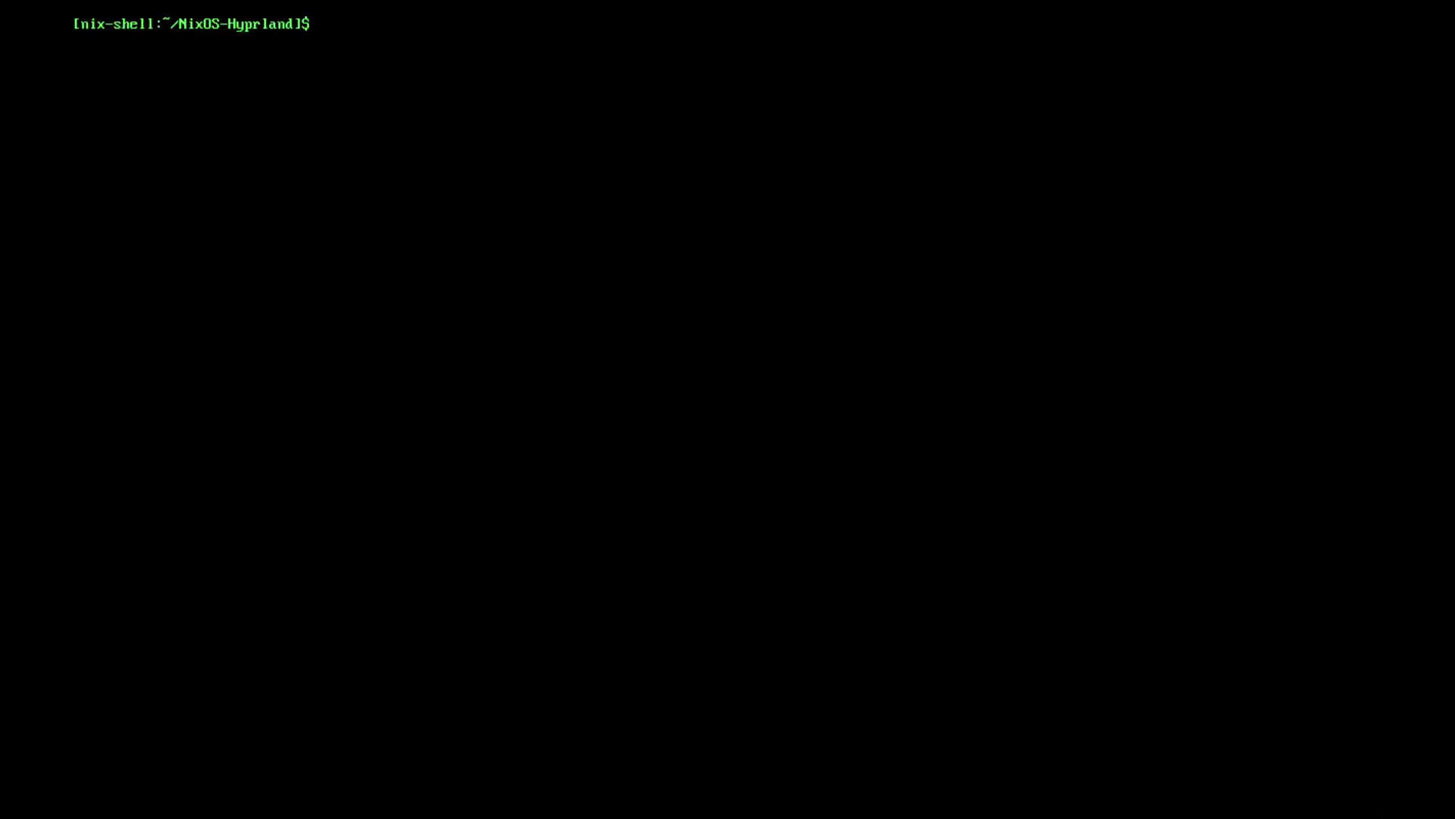
pyautogui.write('ls')
pyautogui.press('Return')
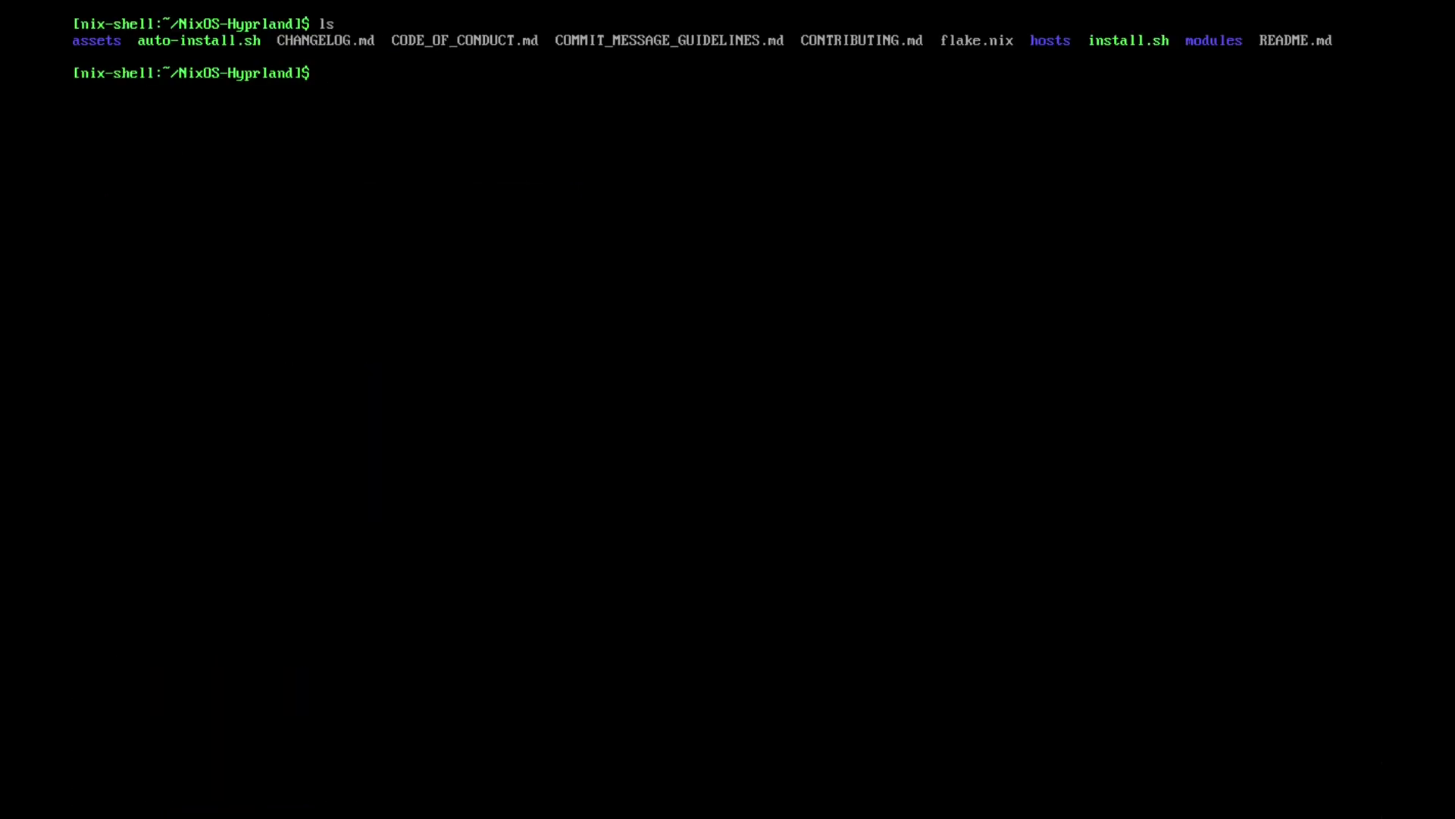
# - Run ./install.sh, entering New-Nix as hostname and accepting the default us keyboard layout
pyautogui.write('./install.sh')
pyautogui.press('Return')
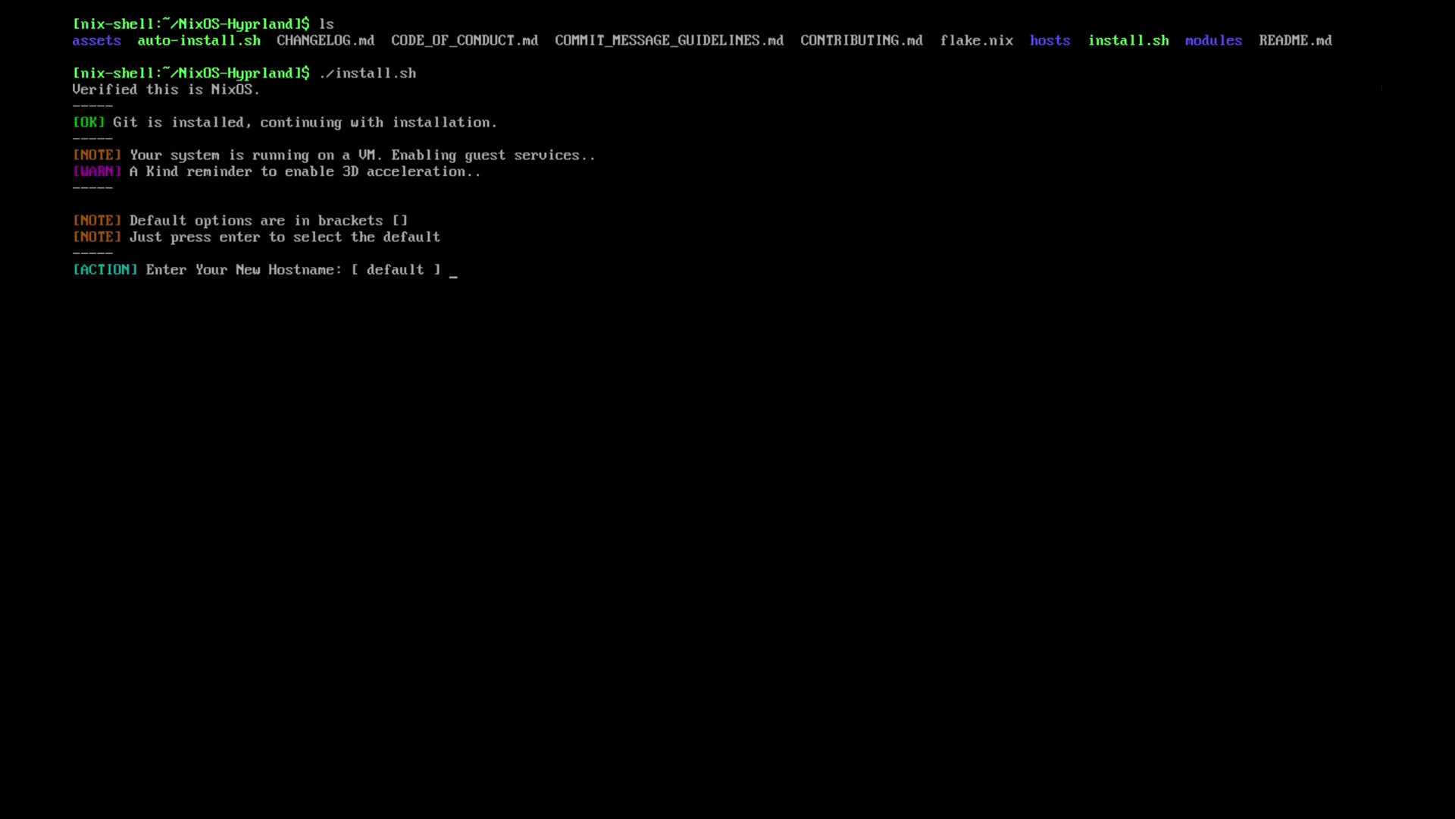
pyautogui.write('New-Nix')
pyautogui.press('Home')
pyautogui.press('BackSpace')
pyautogui.press('BackSpace')
pyautogui.press('BackSpace')
pyautogui.press('BackSpace')
pyautogui.press('BackSpace')
pyautogui.press('Return')
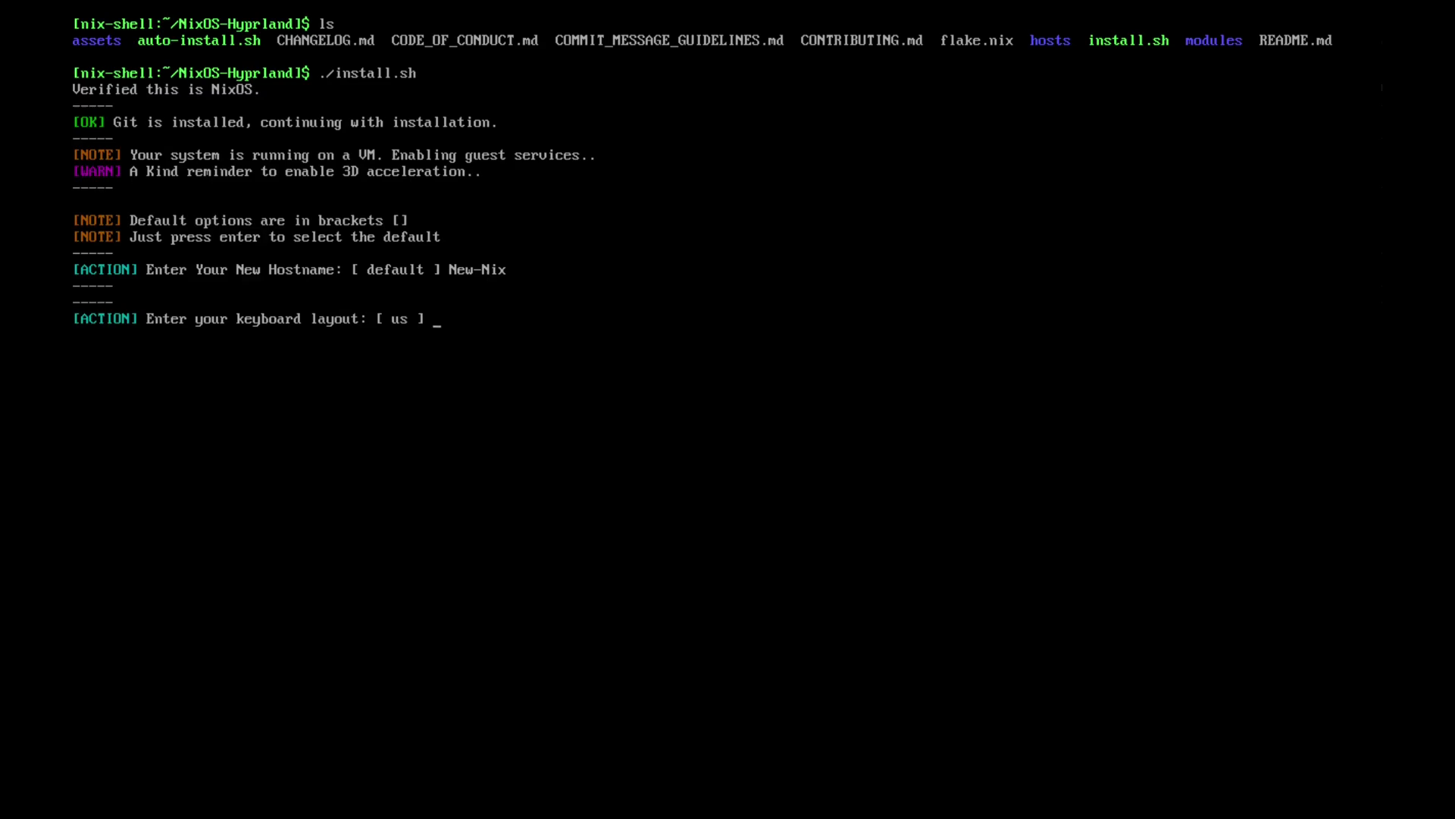
pyautogui.press('Return')
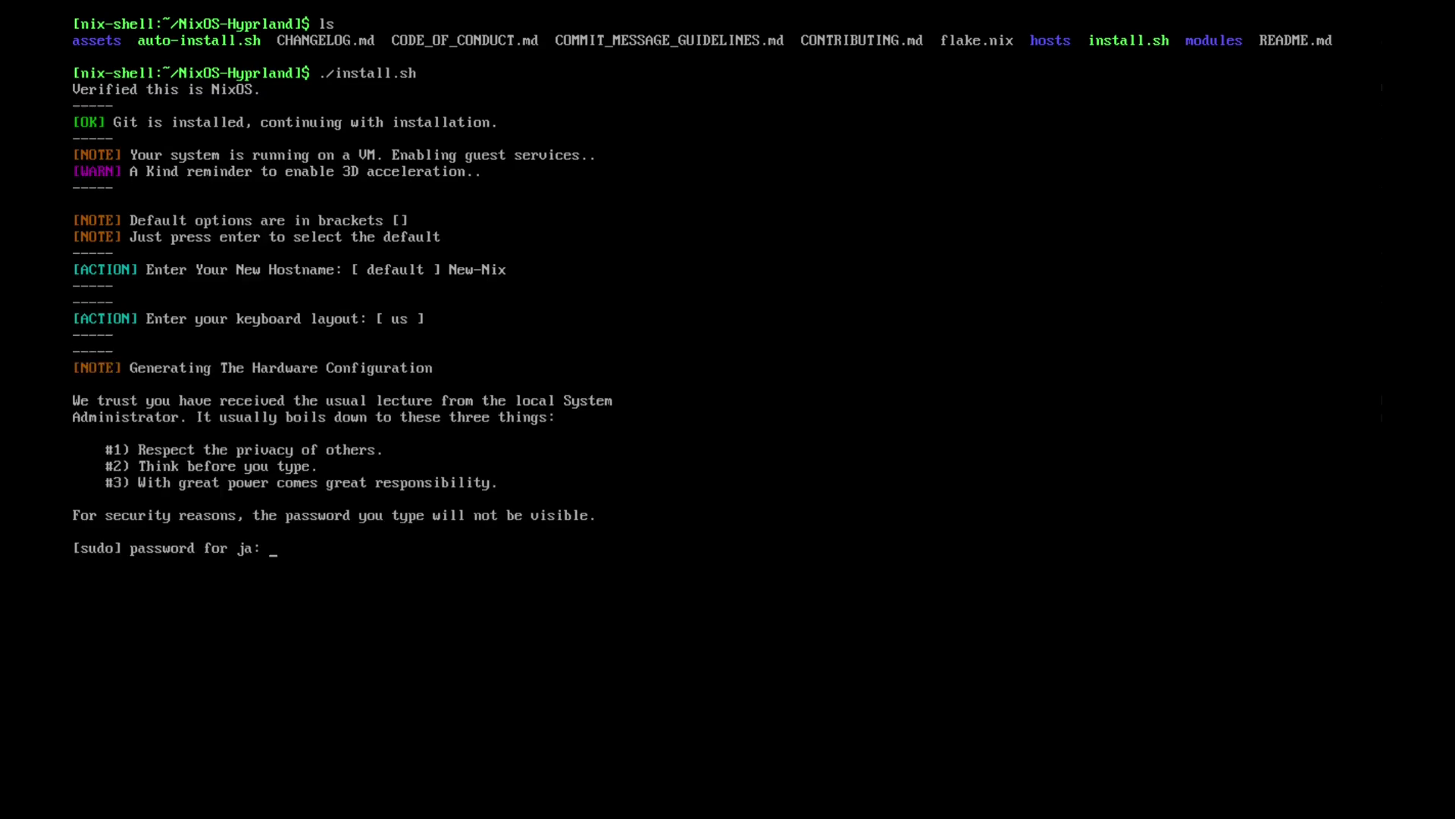
# - Submit the sudo password so the NixOS rebuild runs through to the Hyprland-Dots prompts
pyautogui.press('Return')
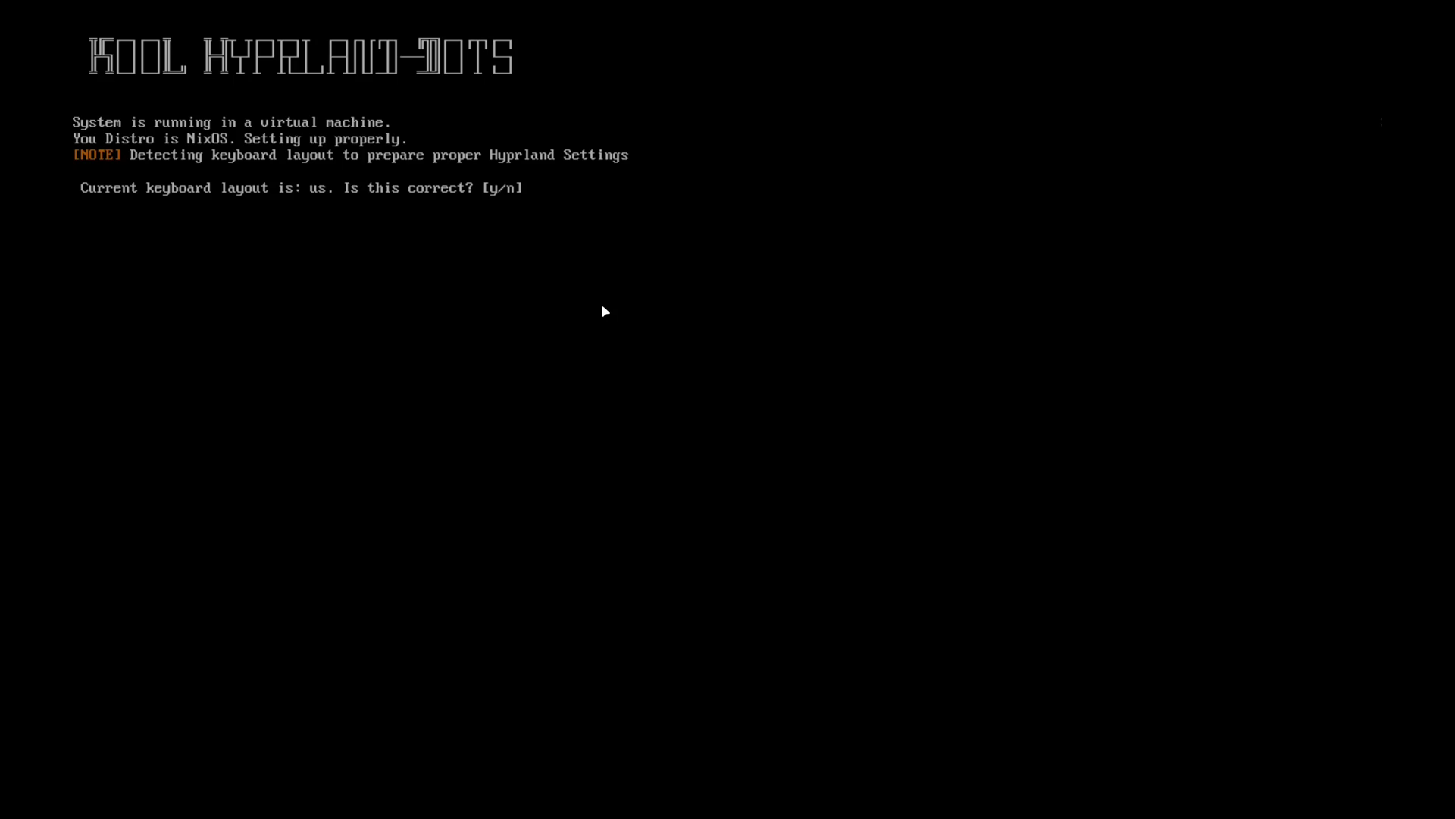
# - Answer the dotfiles prompts: us layout yes, 1 for ≤1080p, 24-hour clock, rainbow borders off, no extra wallpapers
pyautogui.write('y')
pyautogui.press('Return')
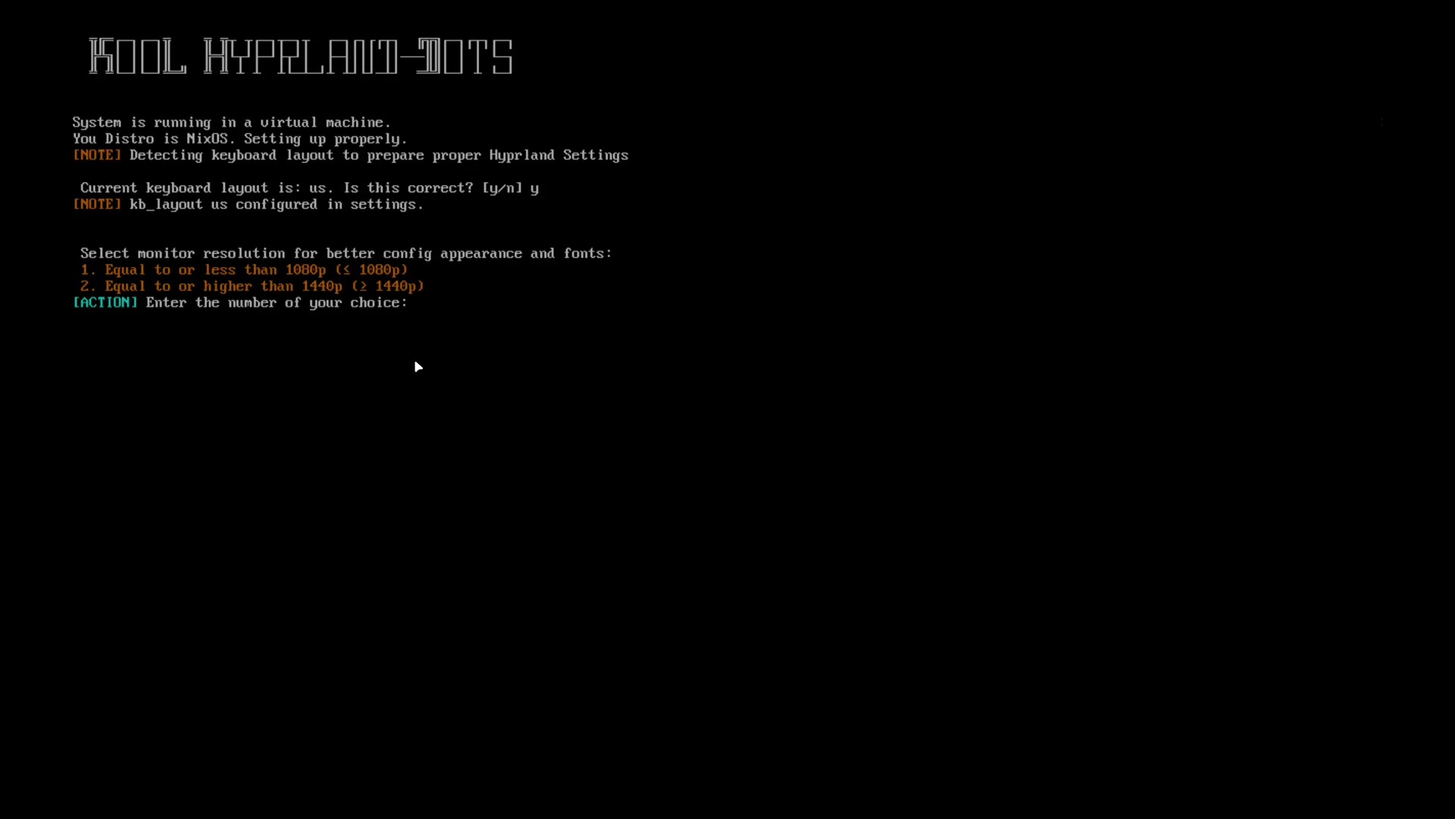
pyautogui.write('1')
pyautogui.press('Return')
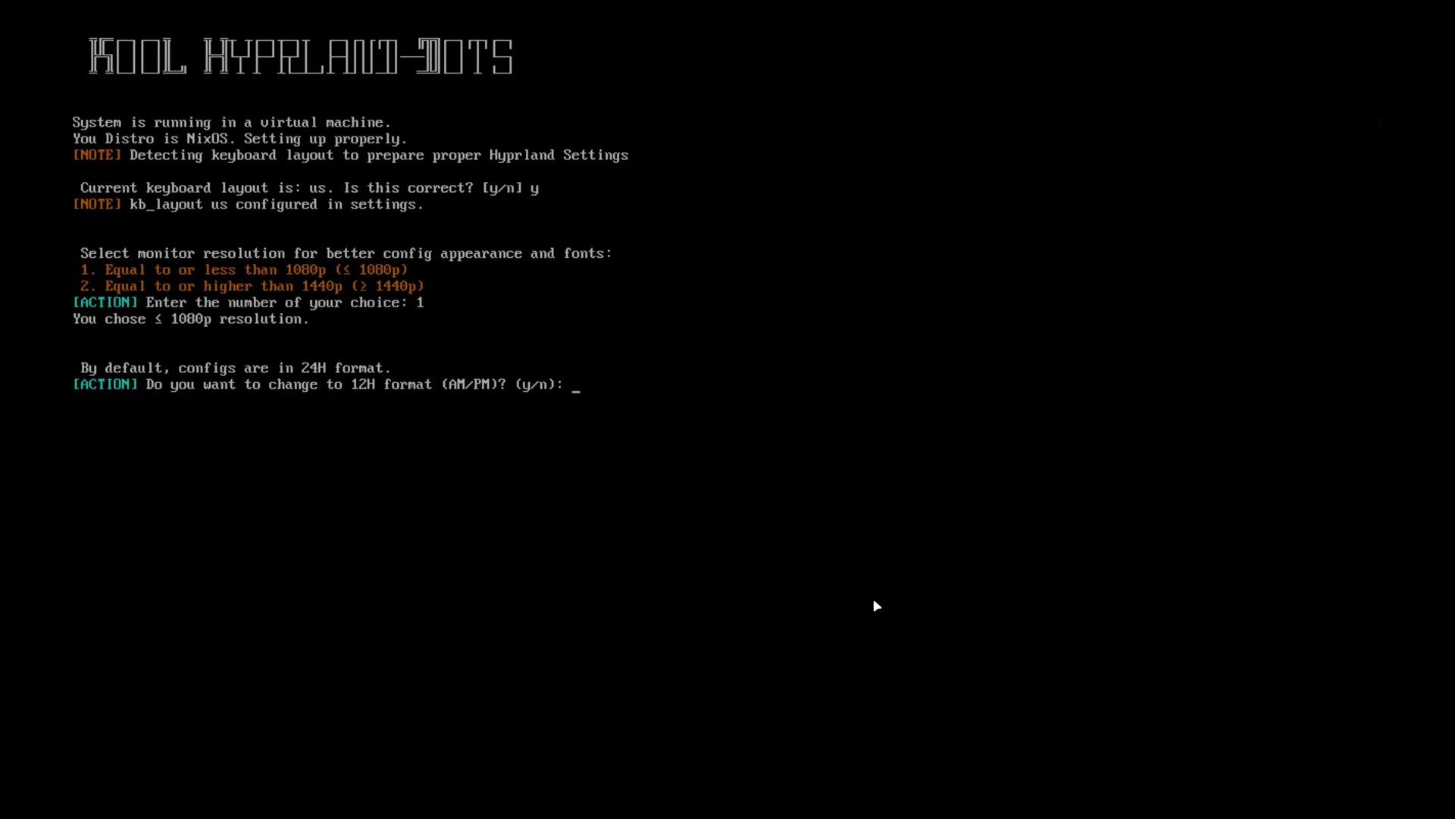
pyautogui.write('n')
pyautogui.press('Return')
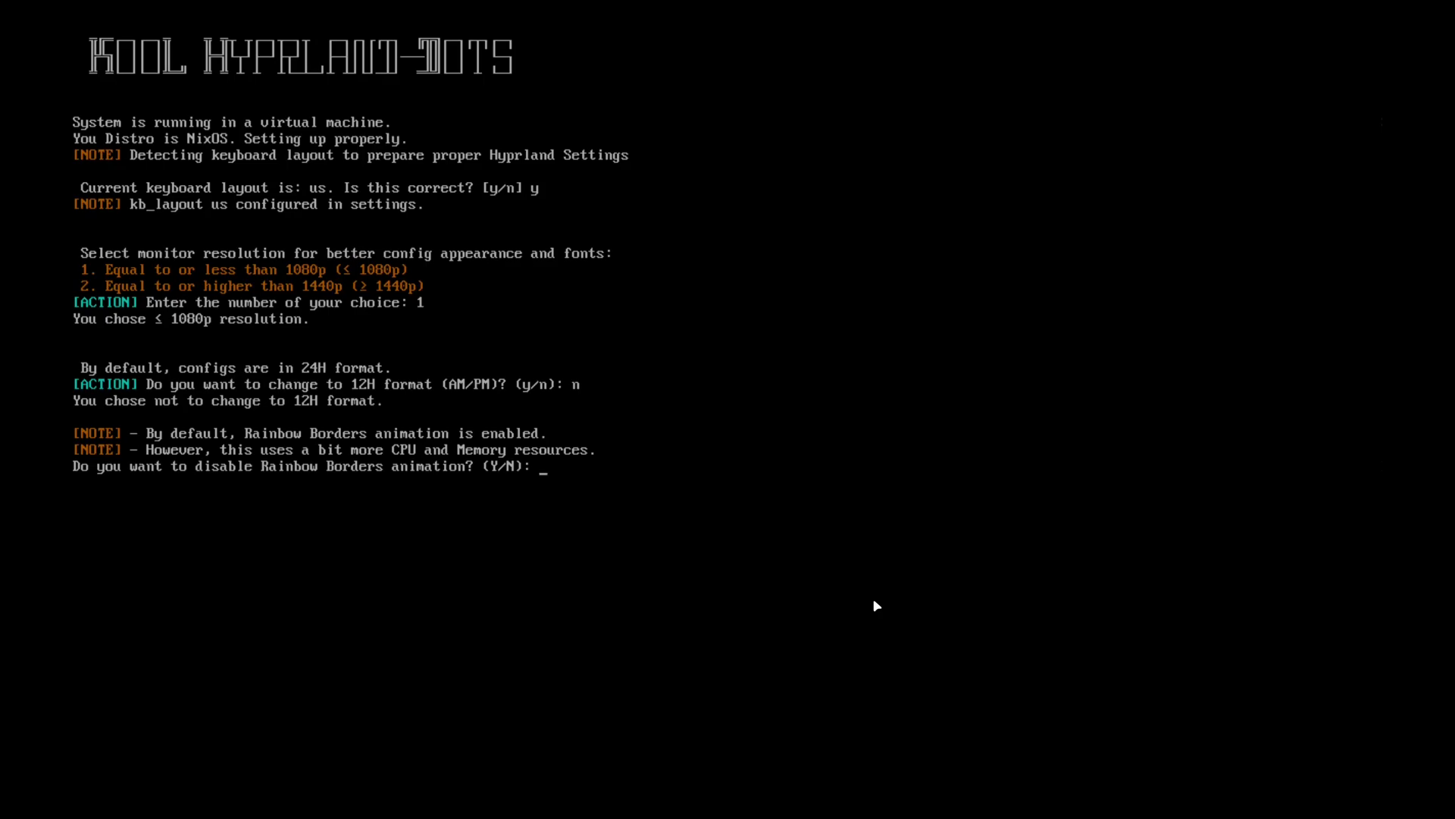
pyautogui.press('Return')
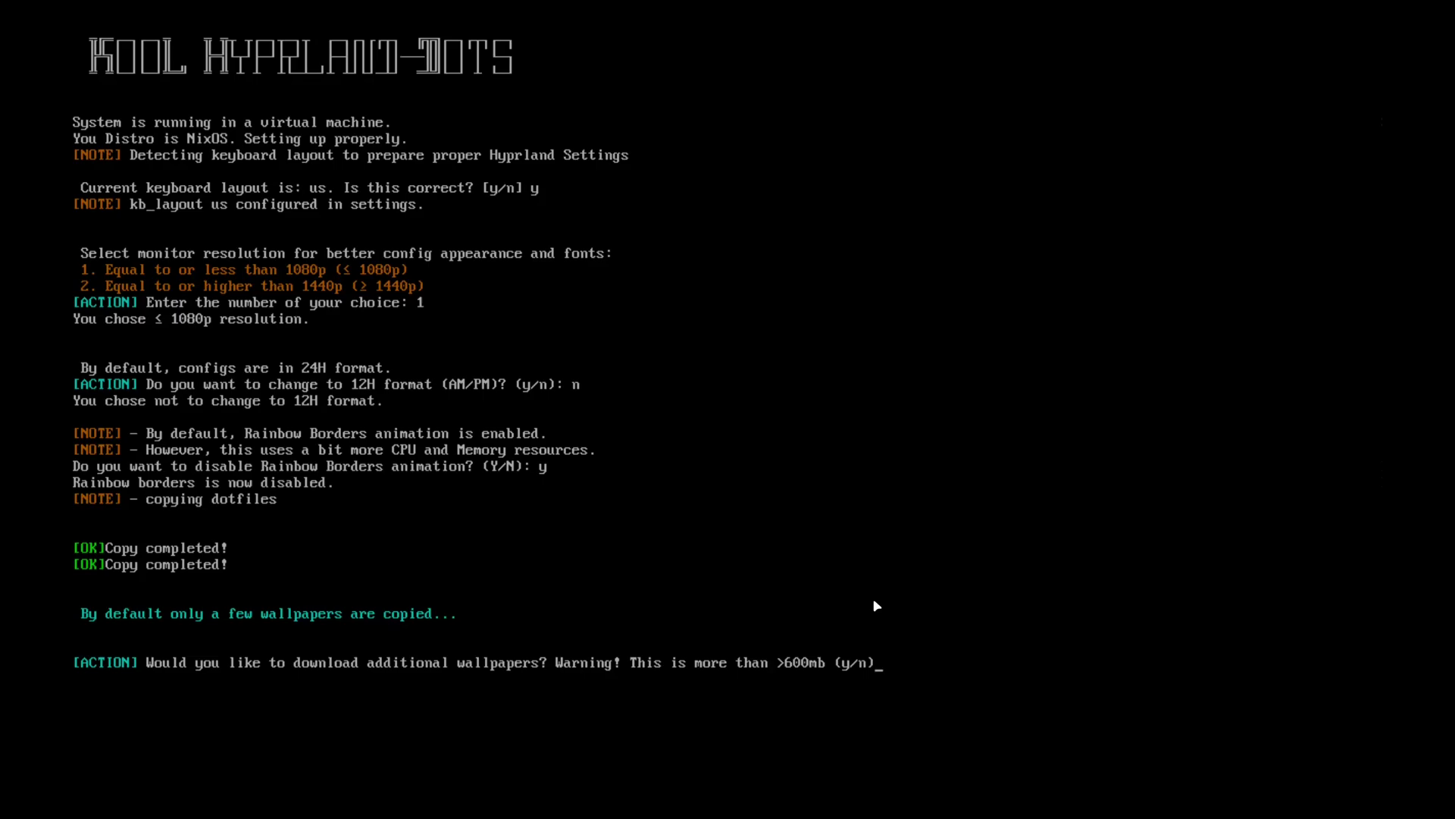
pyautogui.write('n')
pyautogui.press('Return')
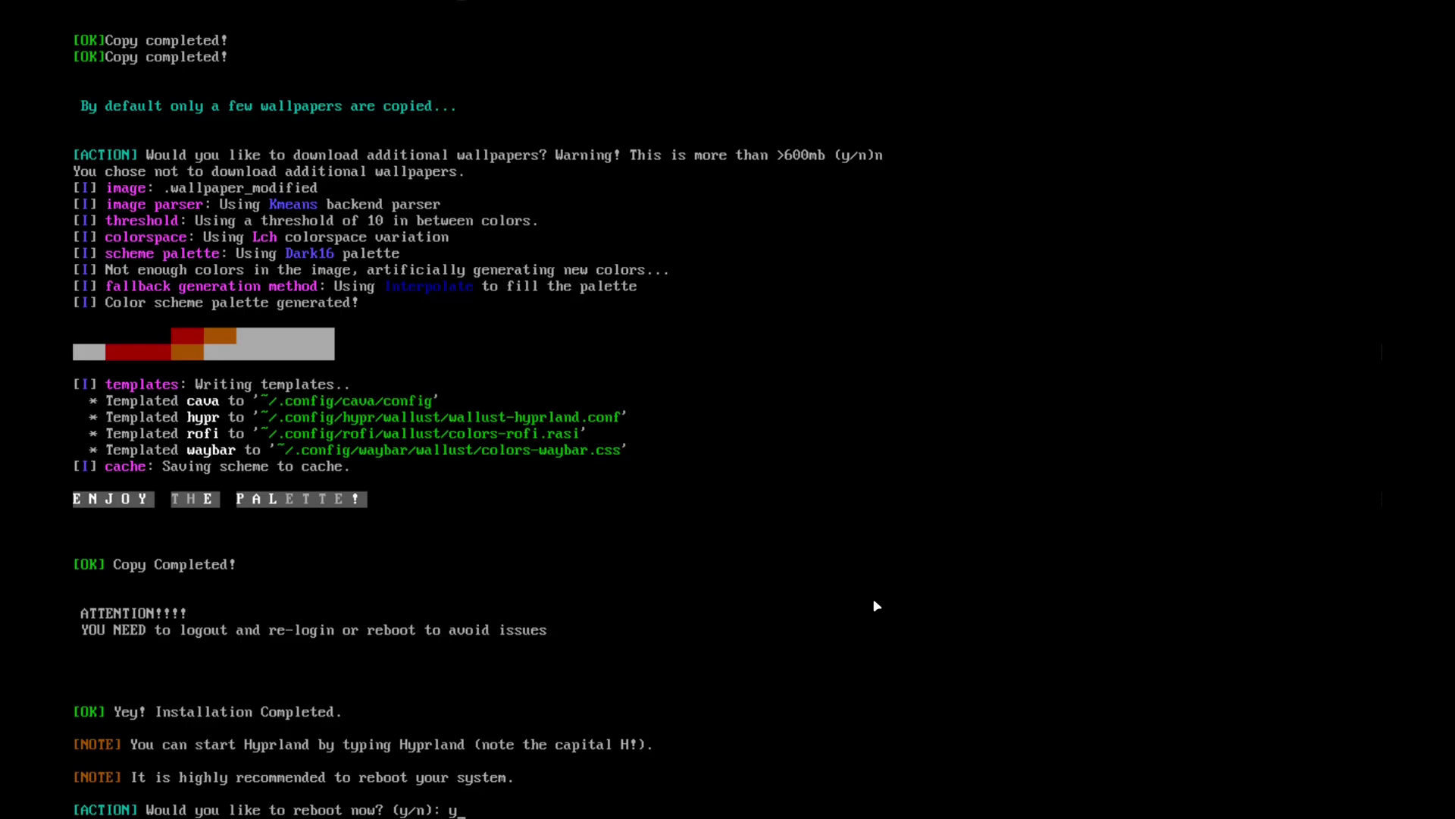
# - Confirm rebooting now into the freshly installed Hyprland desktop
pyautogui.press('Return')
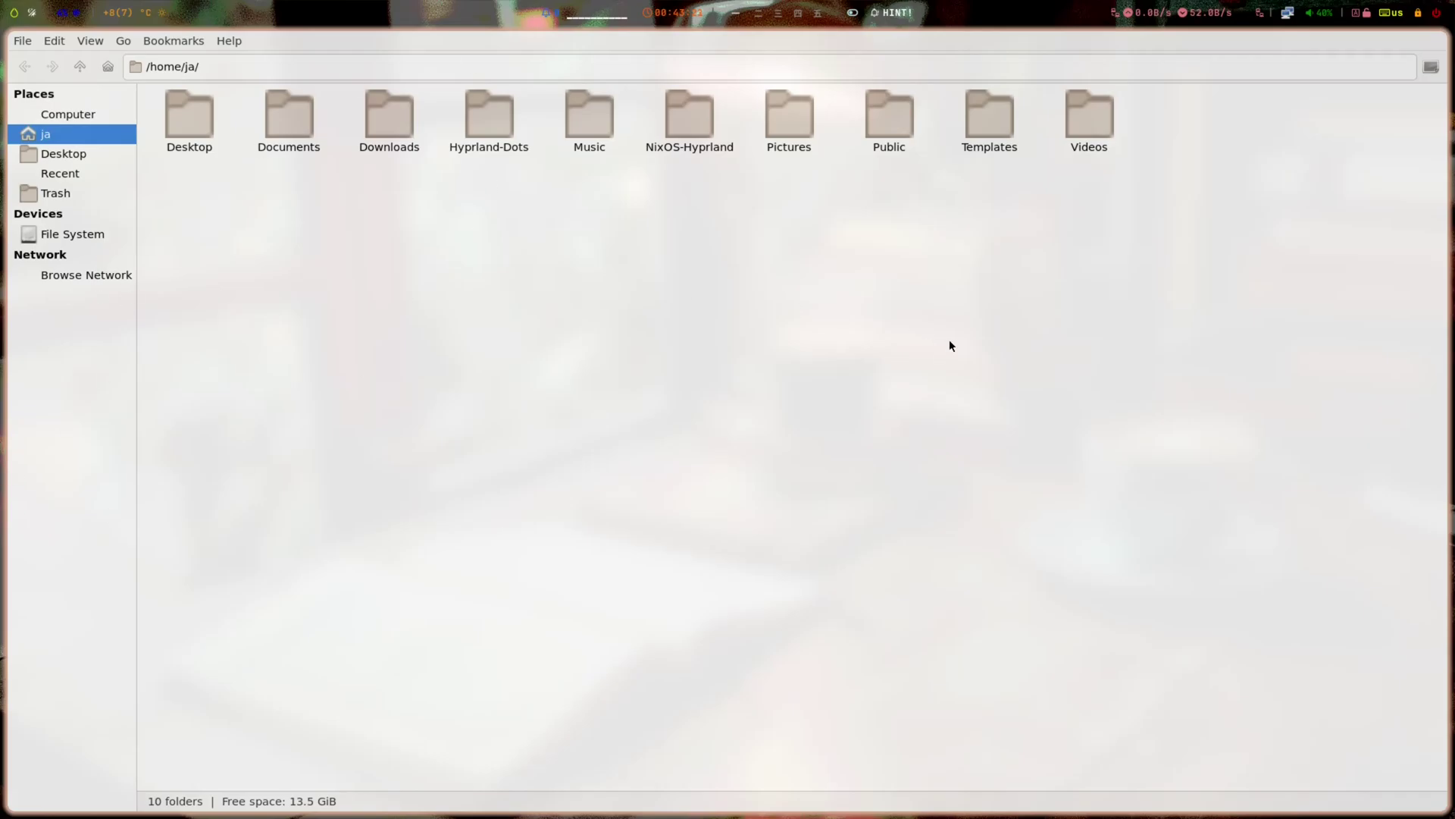
# - Close Thunar, browse the HINT! keybinding sheet, then bring up the rofi launcher with Super+D
pyautogui.press('super+q')
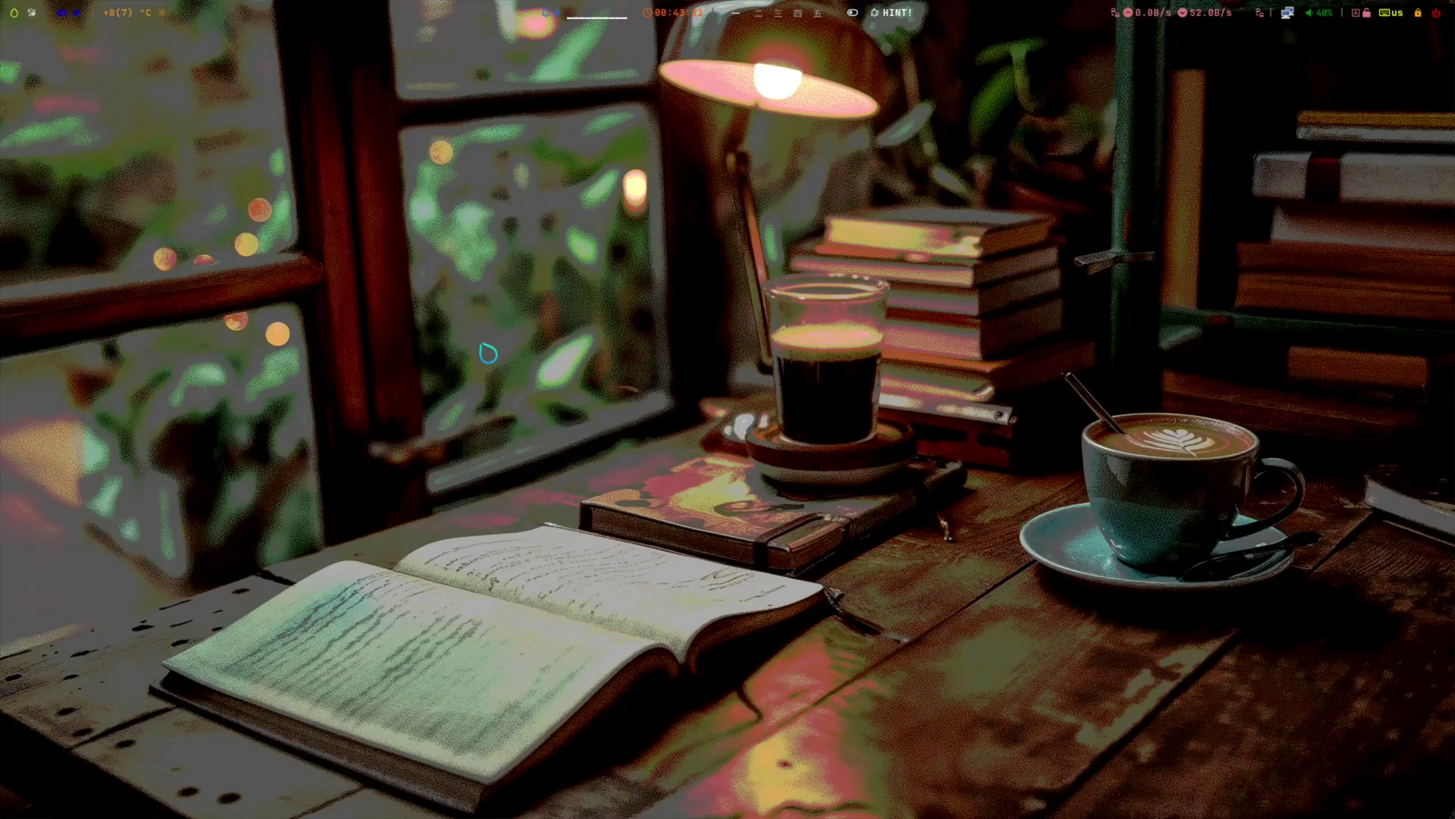
pyautogui.press('super+d')
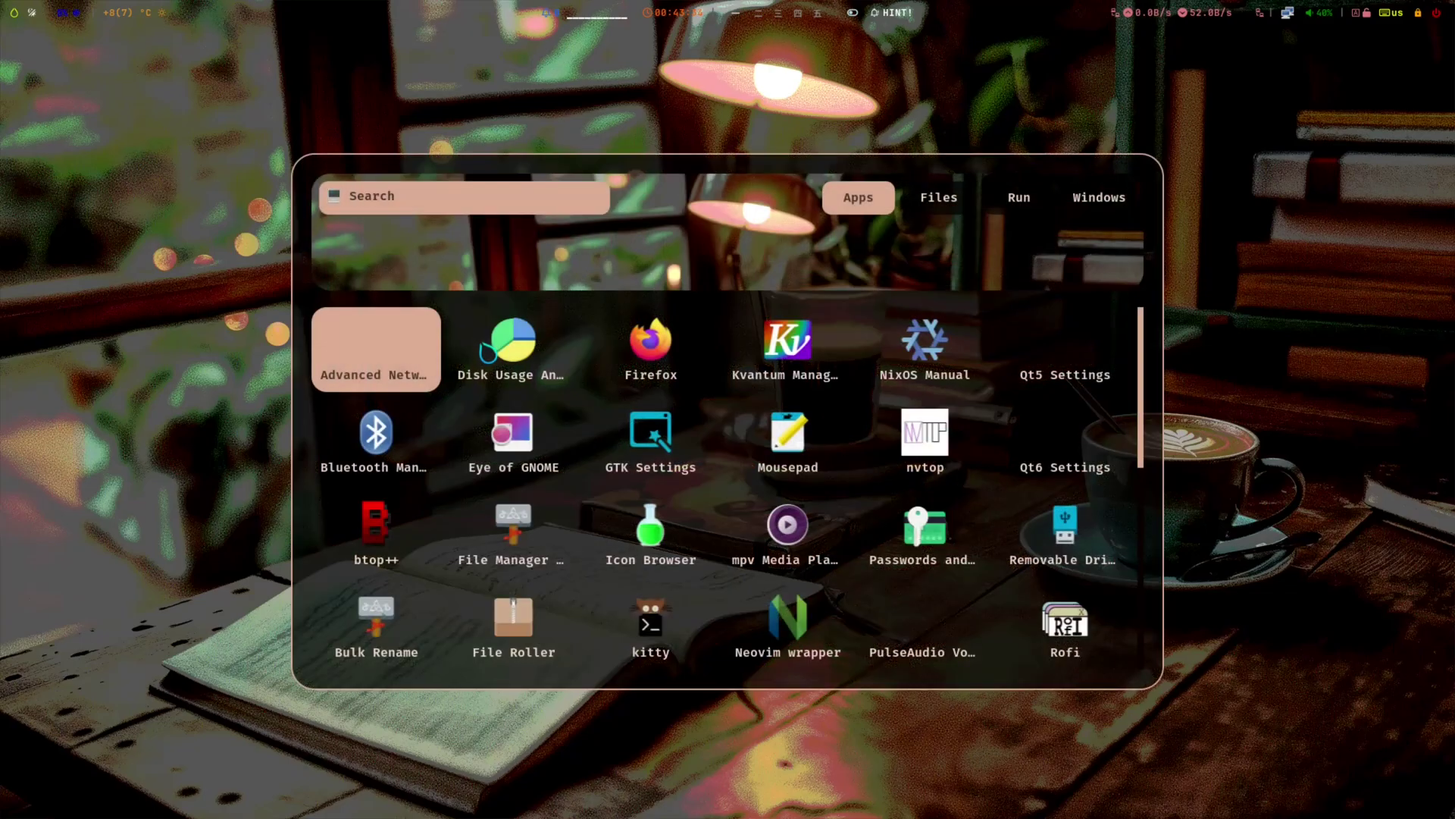
pyautogui.press('Escape')
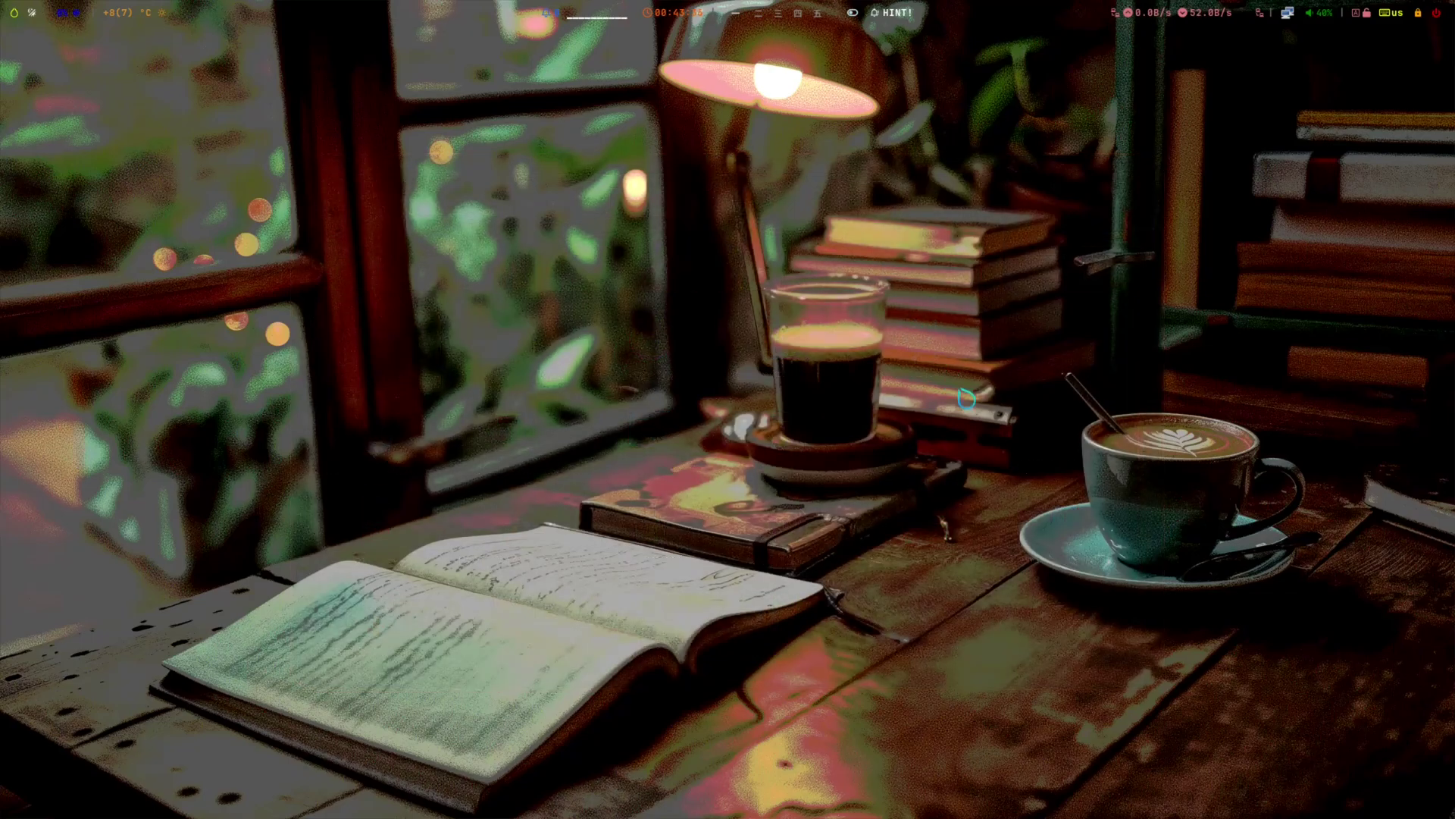
pyautogui.click(898, 13)
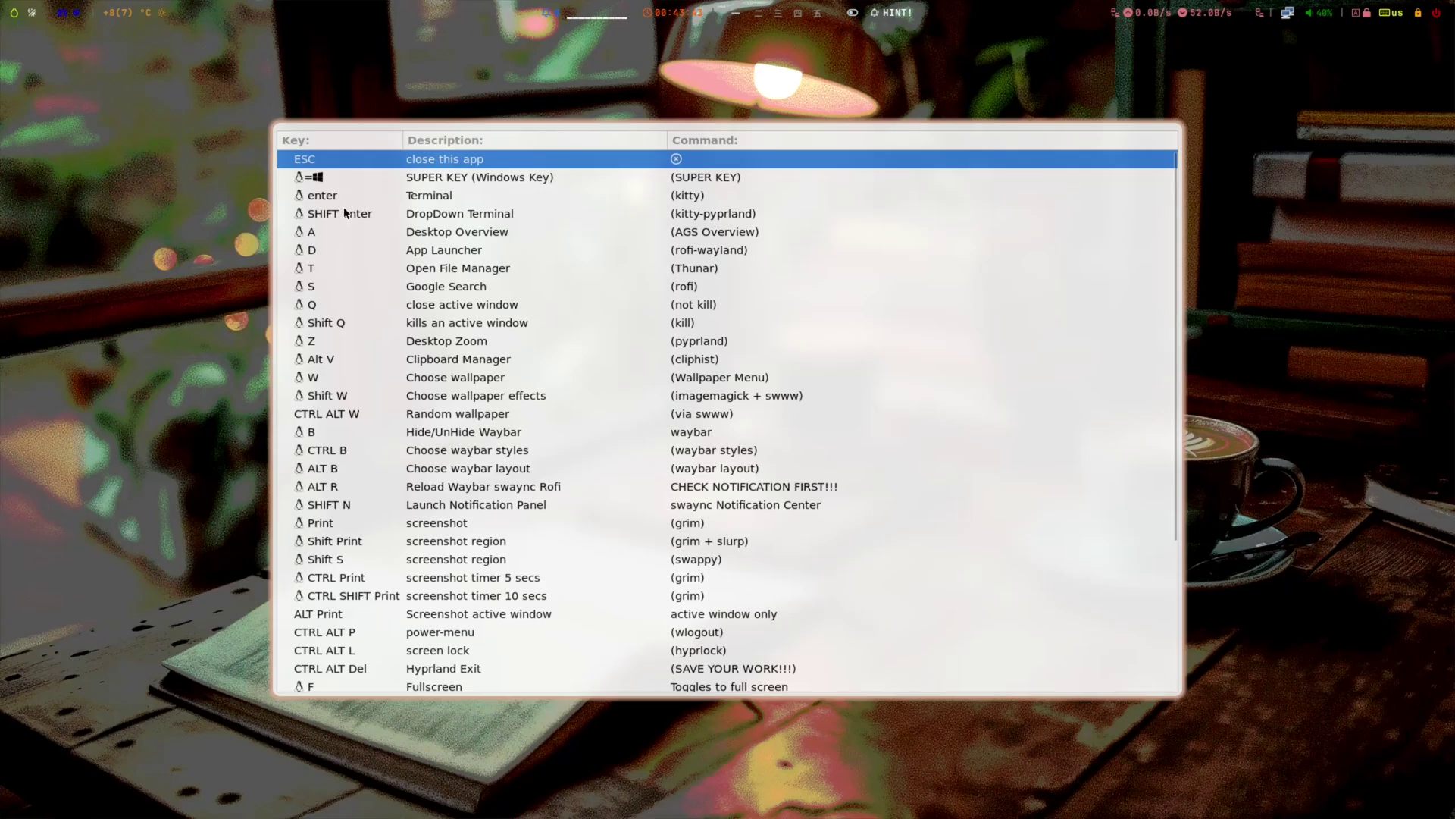
pyautogui.click(15, 13)
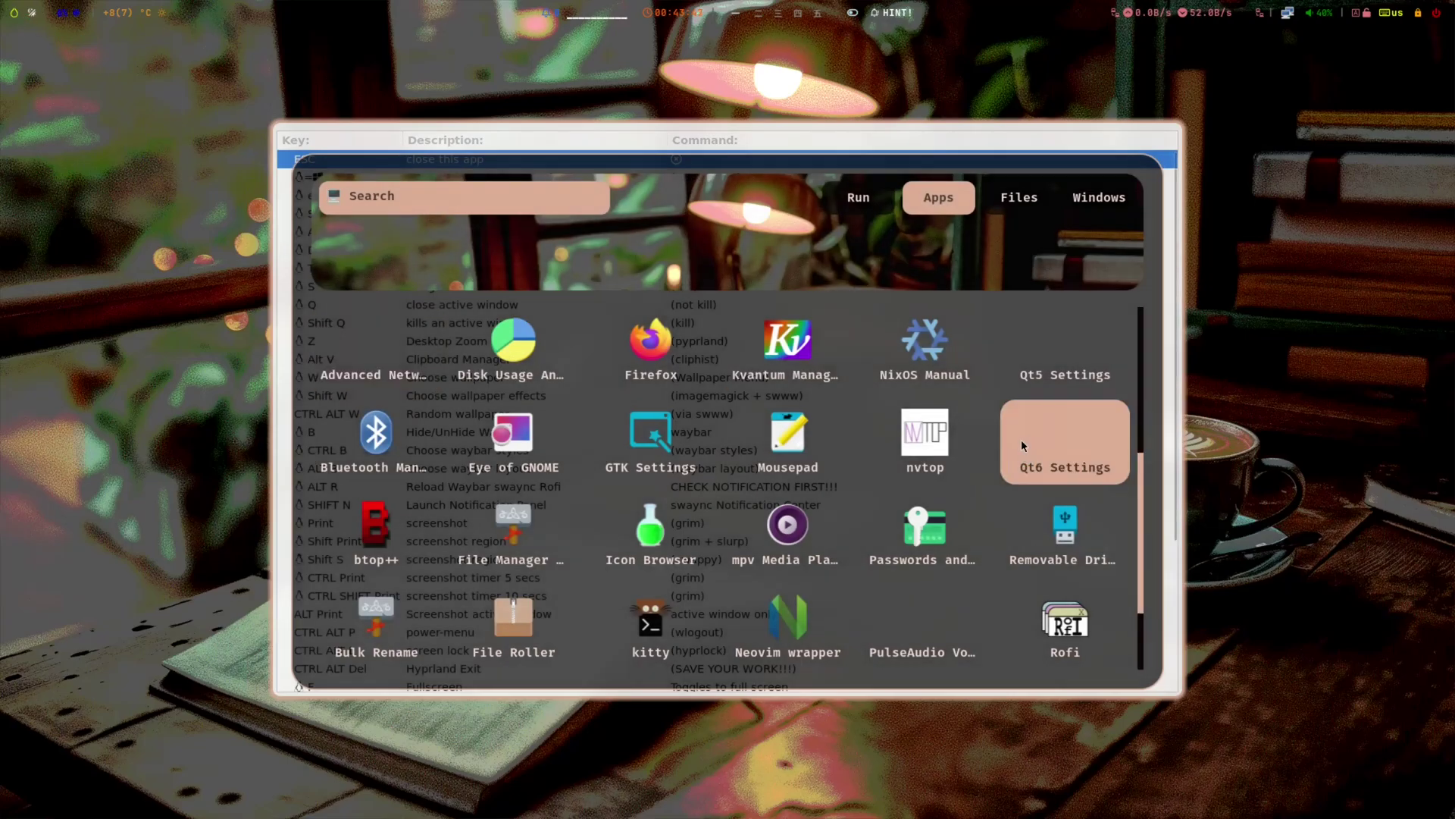
pyautogui.press('Escape')
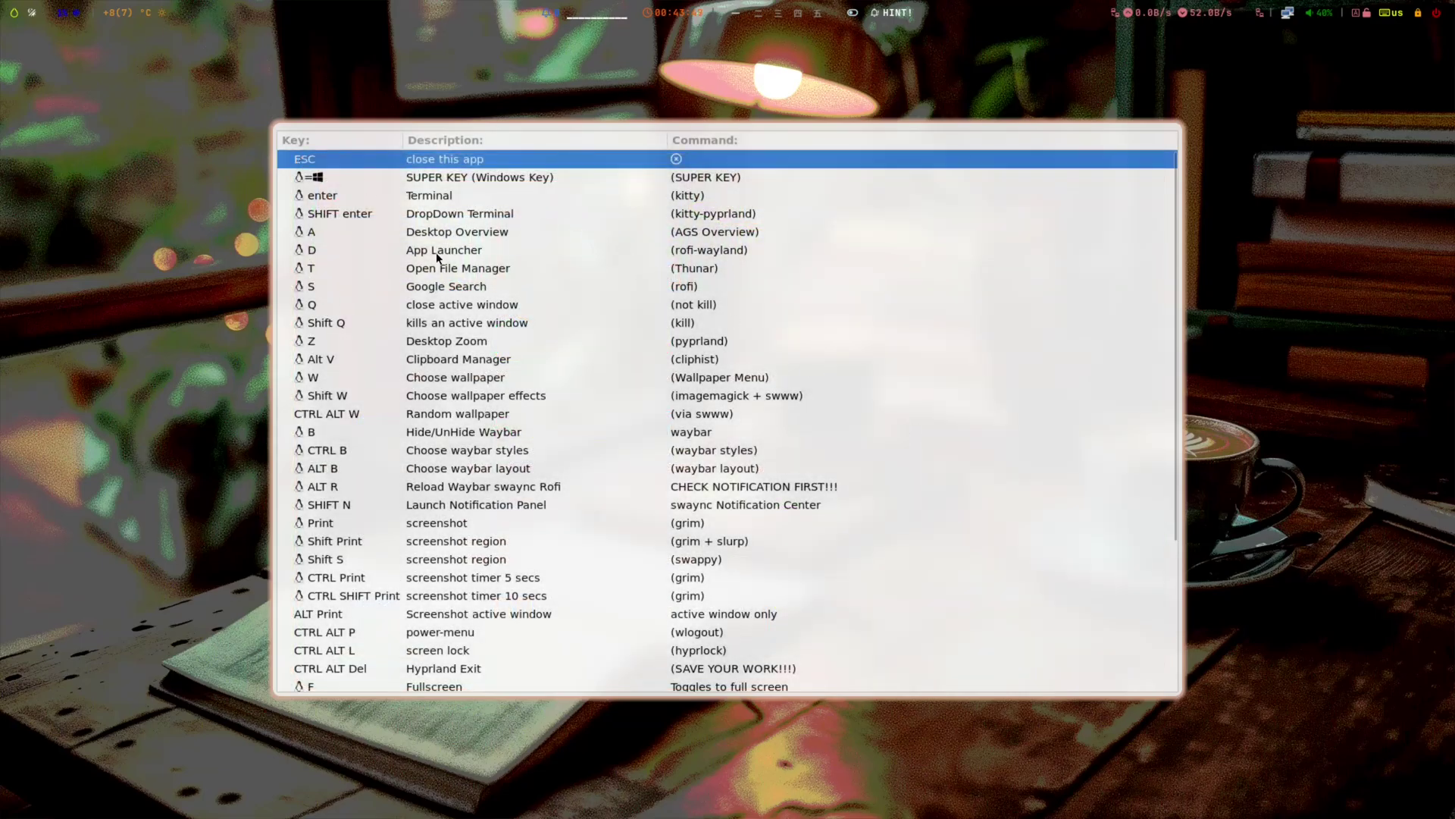
pyautogui.click(437, 255)
pyautogui.press('Escape')
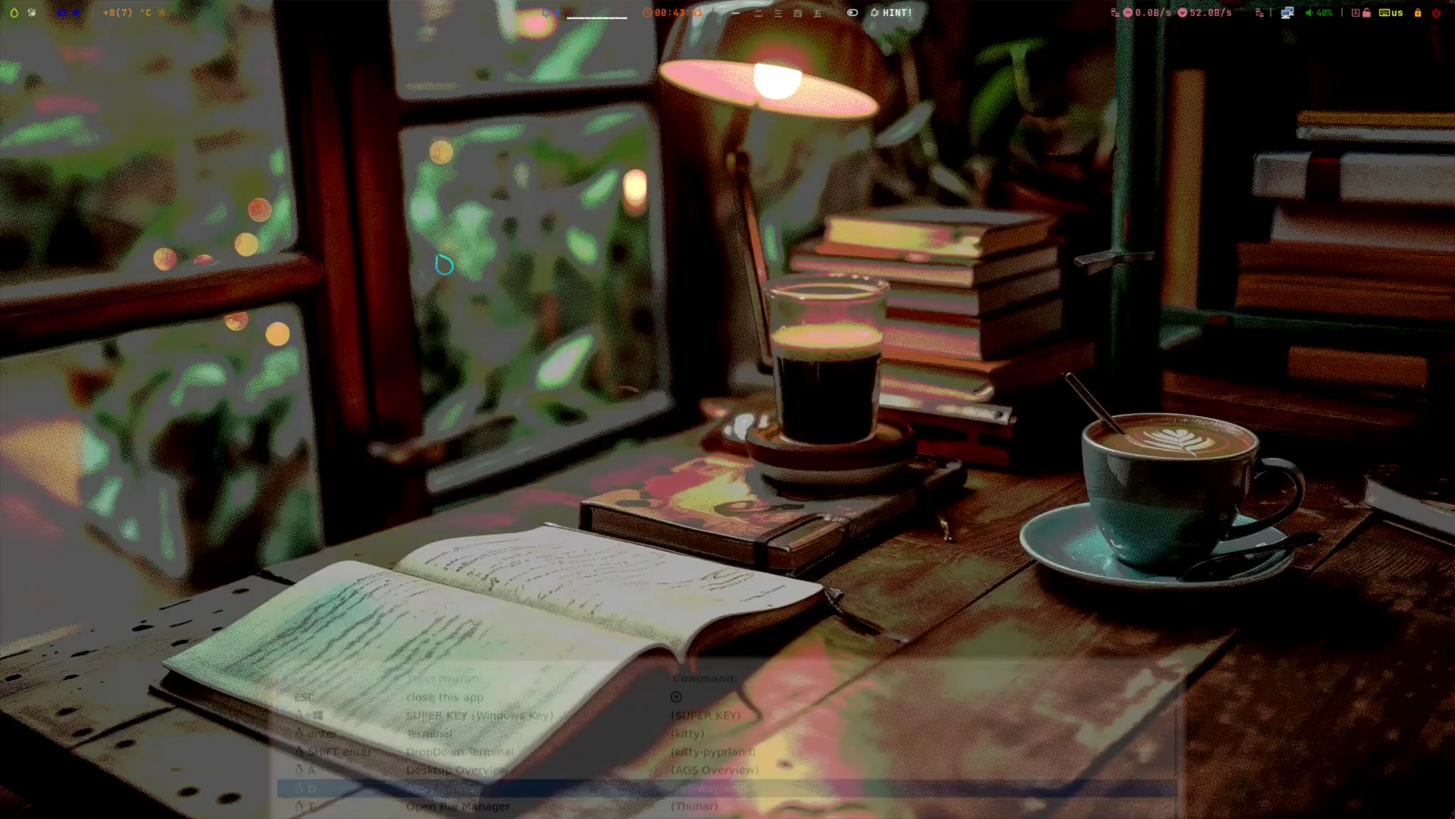
pyautogui.press('super+d')
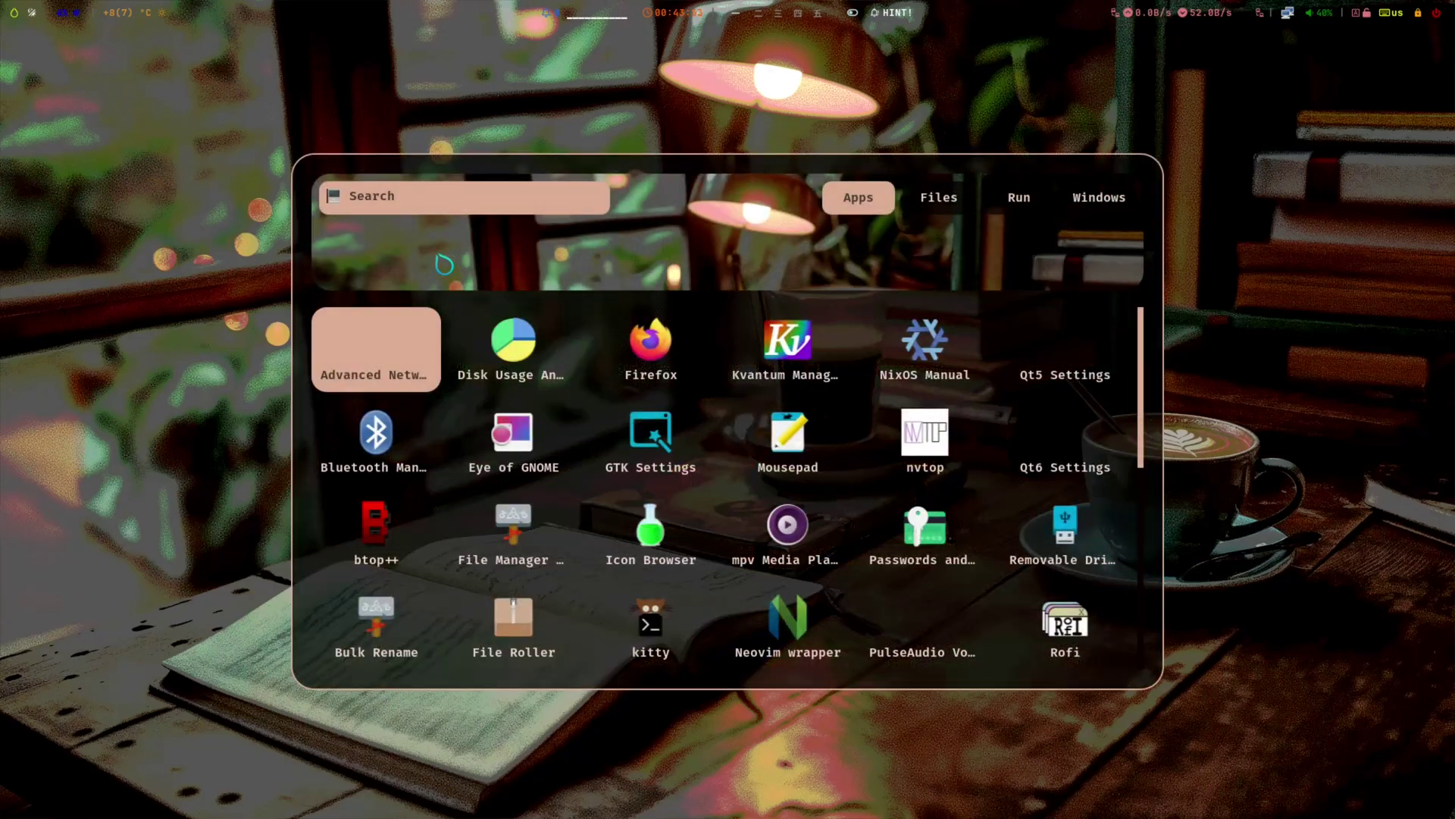
# - Launch nwg-look, set the Andromeda-dark widget theme and Fira Code SemiBold as default font
pyautogui.write('nwg')
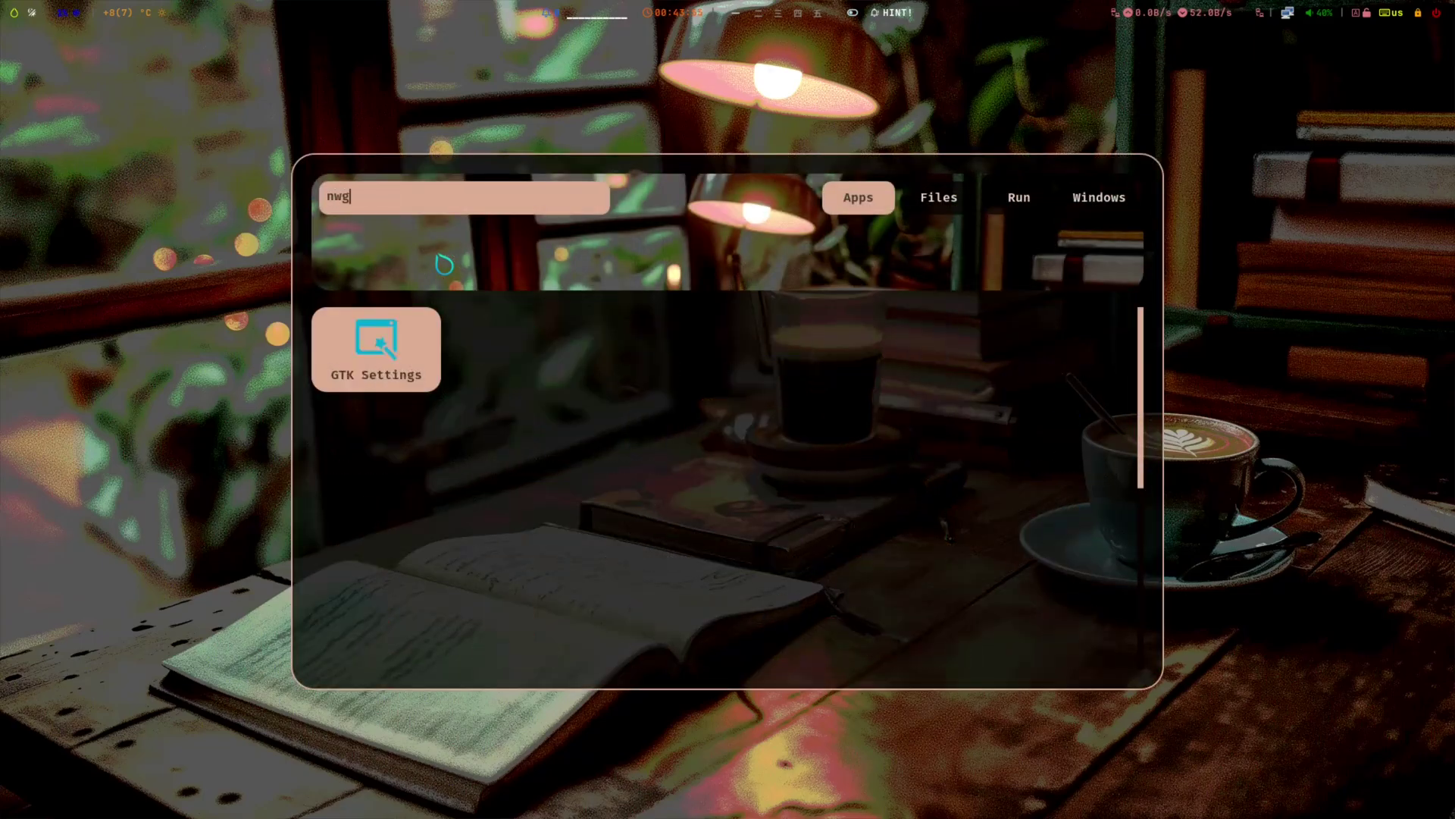
pyautogui.write('-look')
pyautogui.press('Return')
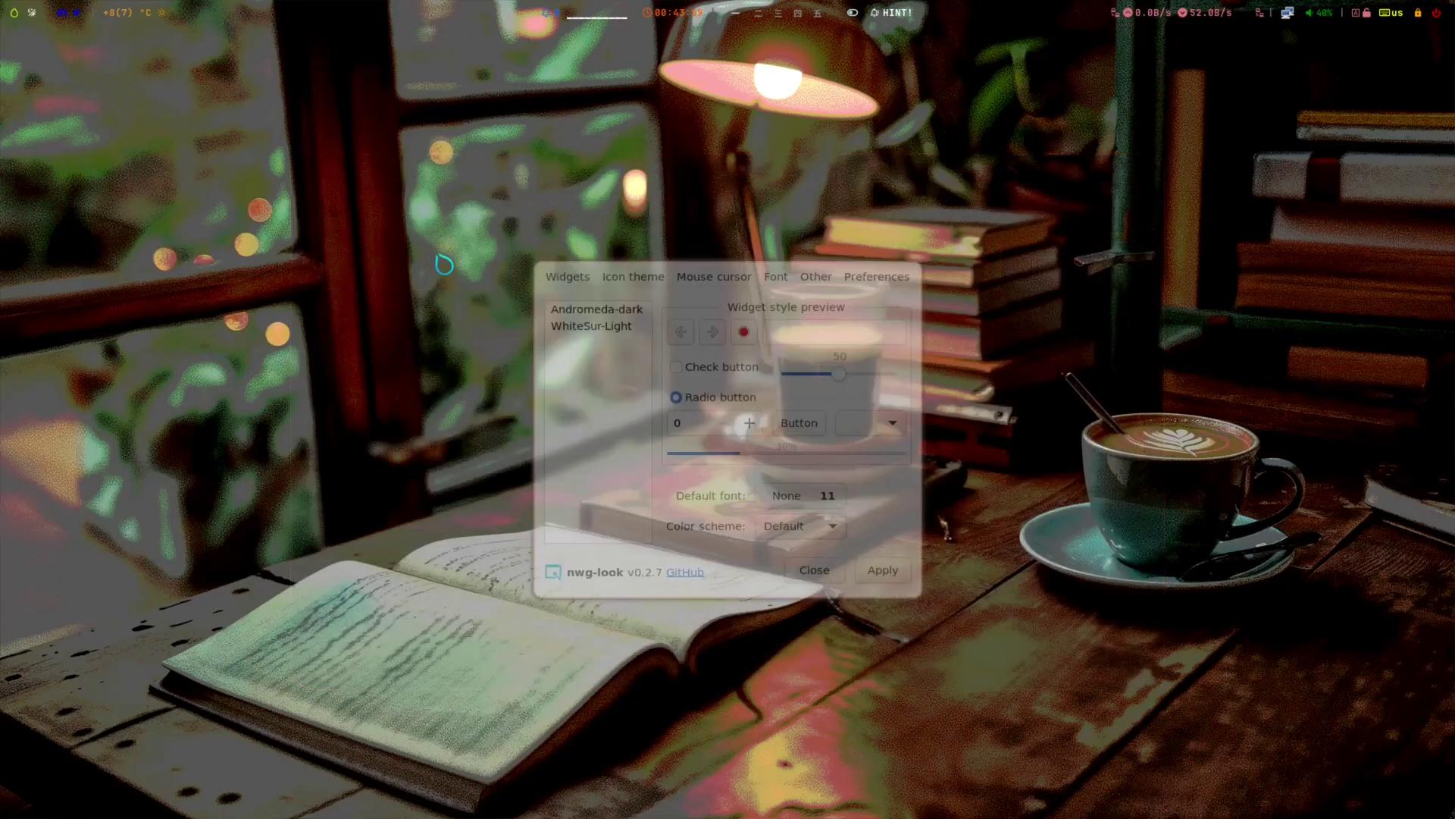
pyautogui.click(632, 291)
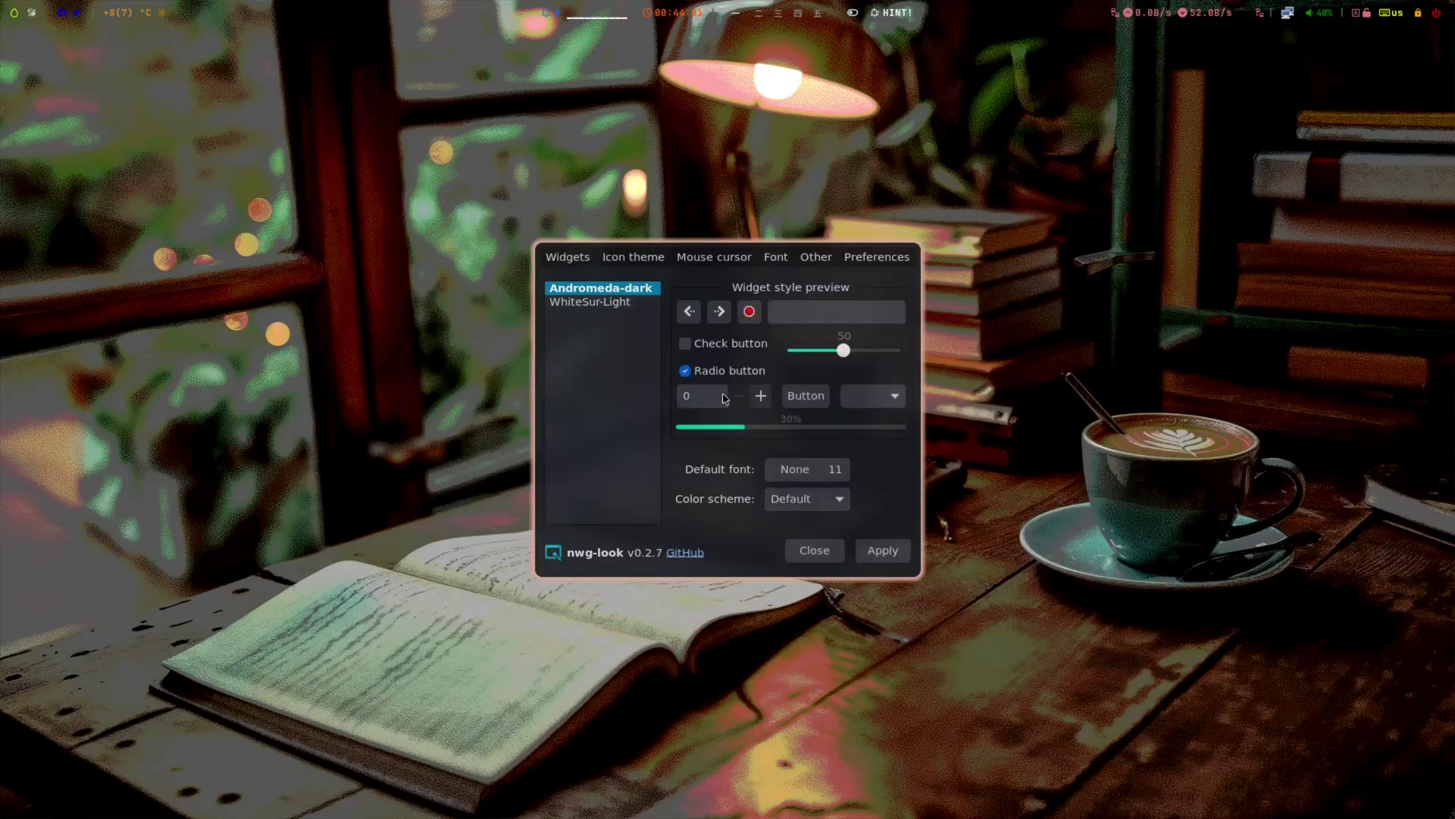
pyautogui.click(826, 466)
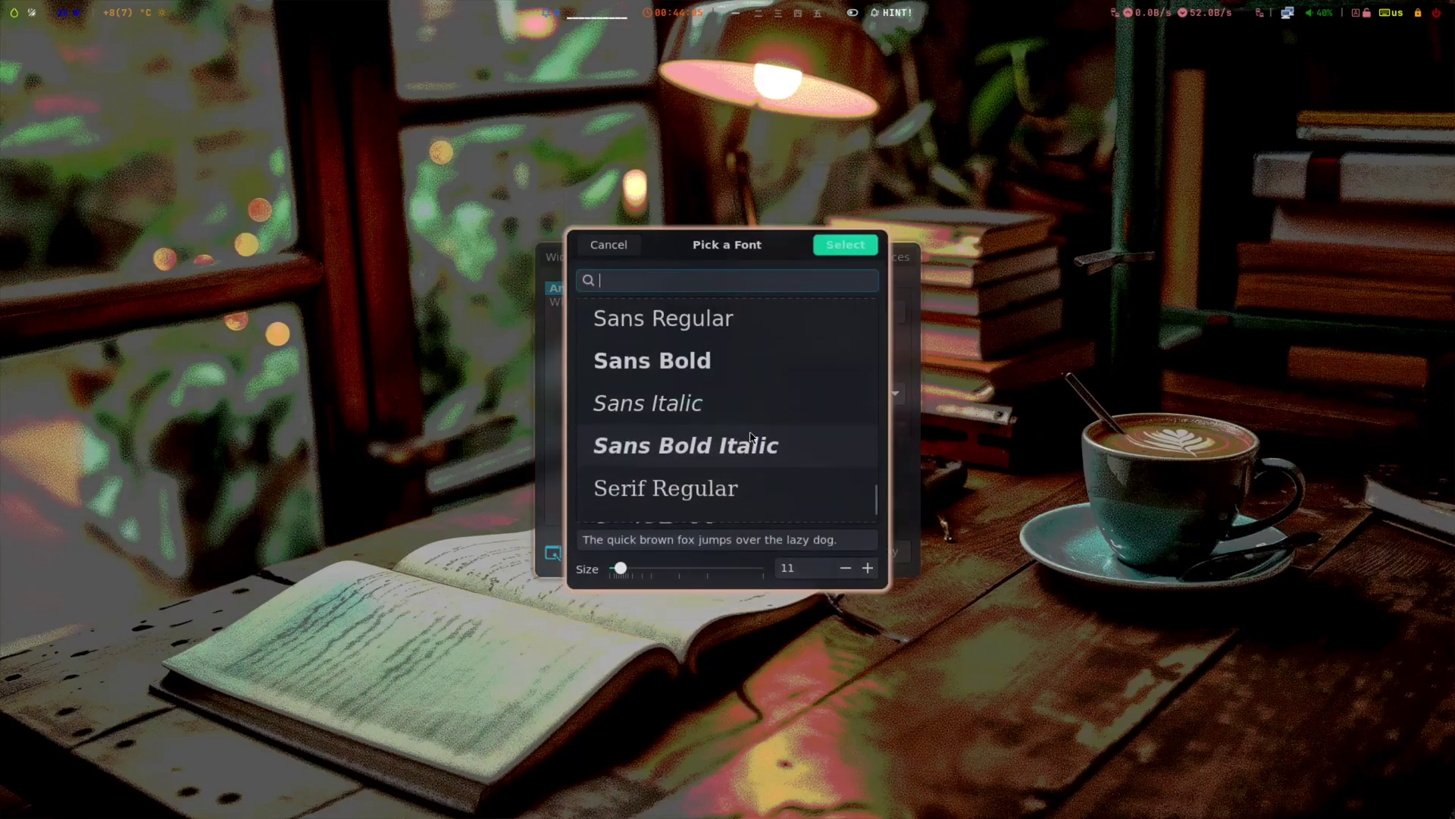
pyautogui.scroll(8, 750, 438)
pyautogui.scroll(-3, 751, 438)
pyautogui.write('fira')
pyautogui.click(779, 472)
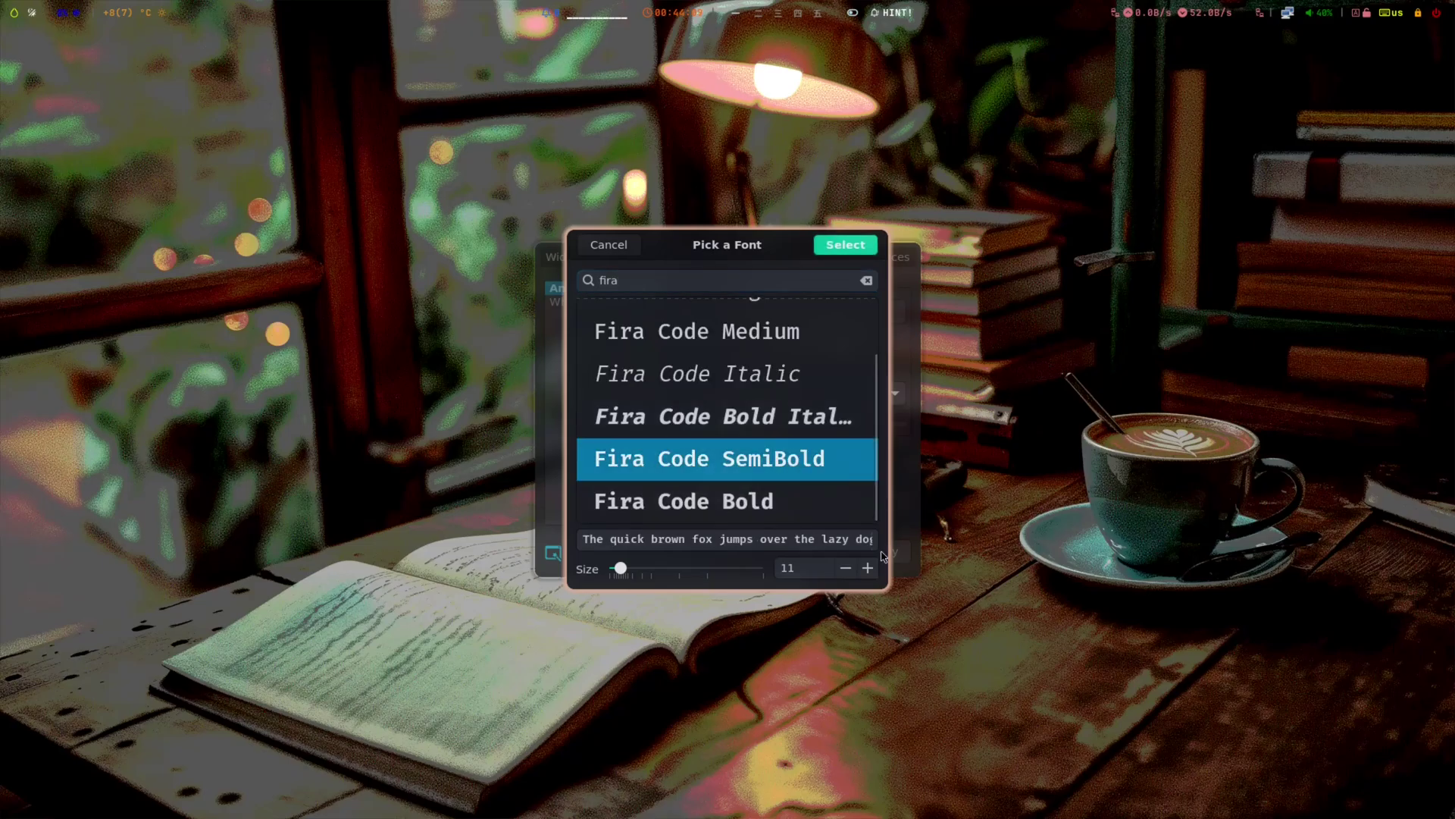
pyautogui.click(864, 241)
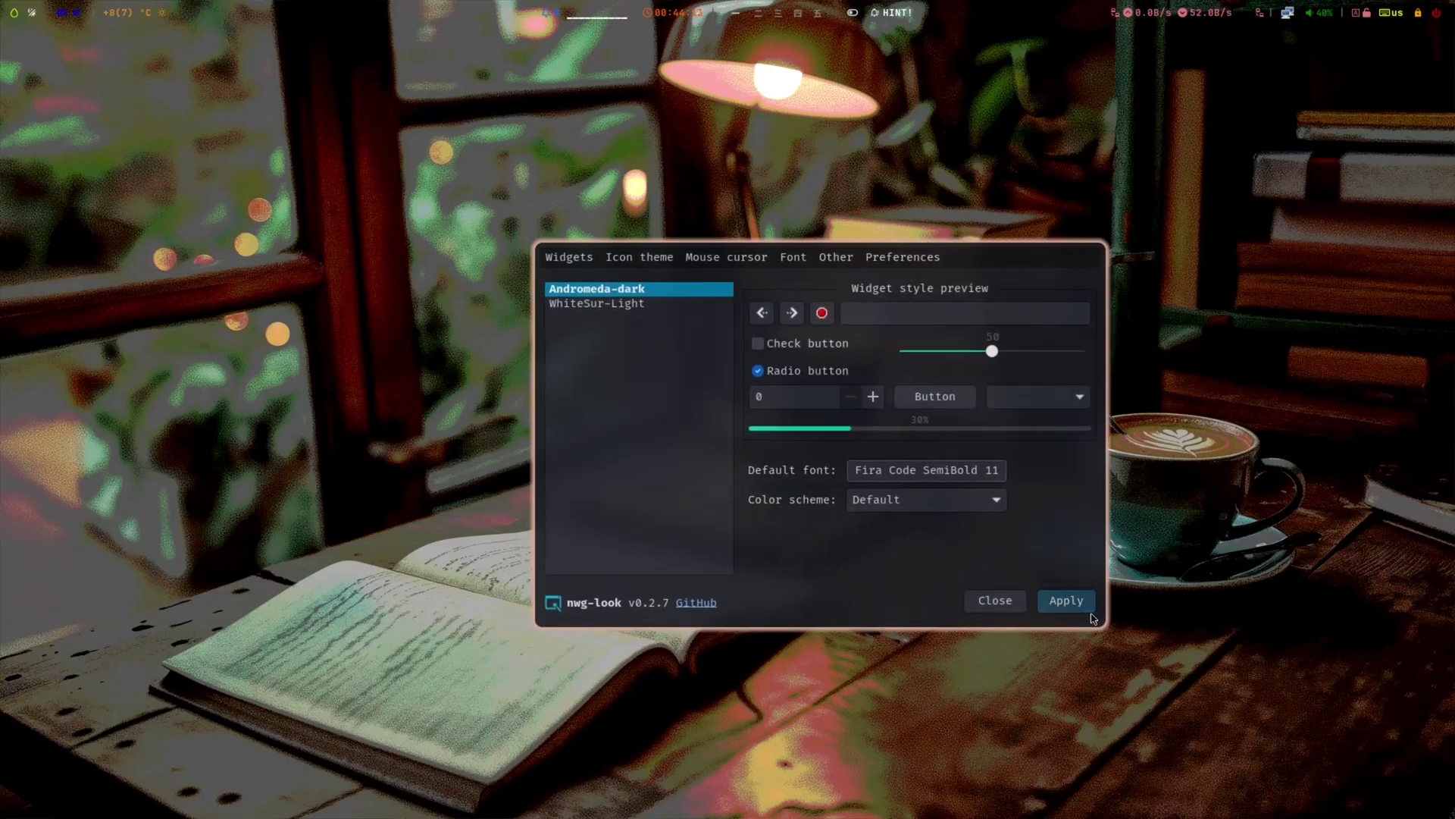
# - Apply the Flat-Remix-Blue-Dark icon theme and Bibata-Modern-Ice cursor theme, then close nwg-look
pyautogui.click(652, 256)
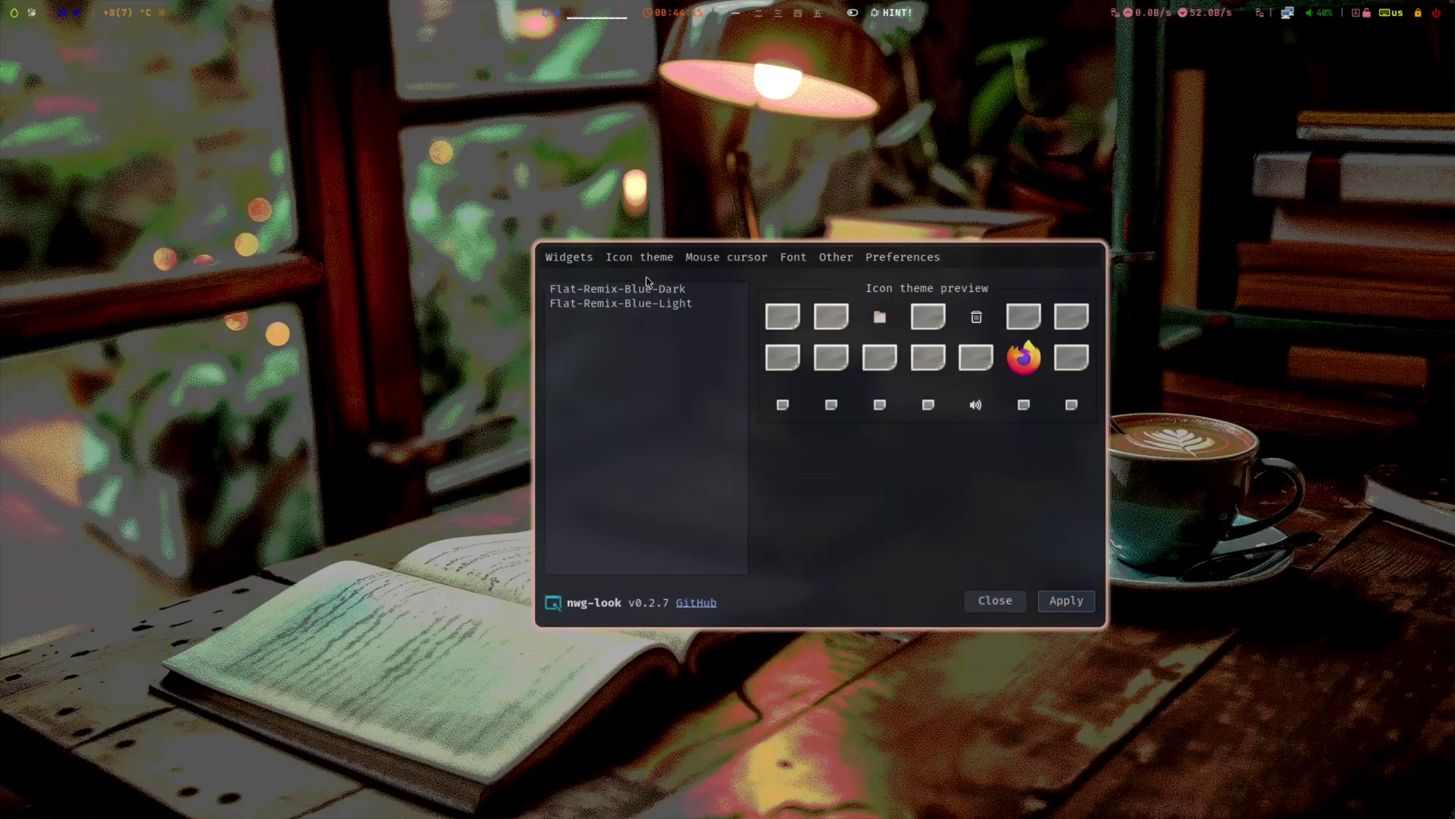
pyautogui.click(636, 293)
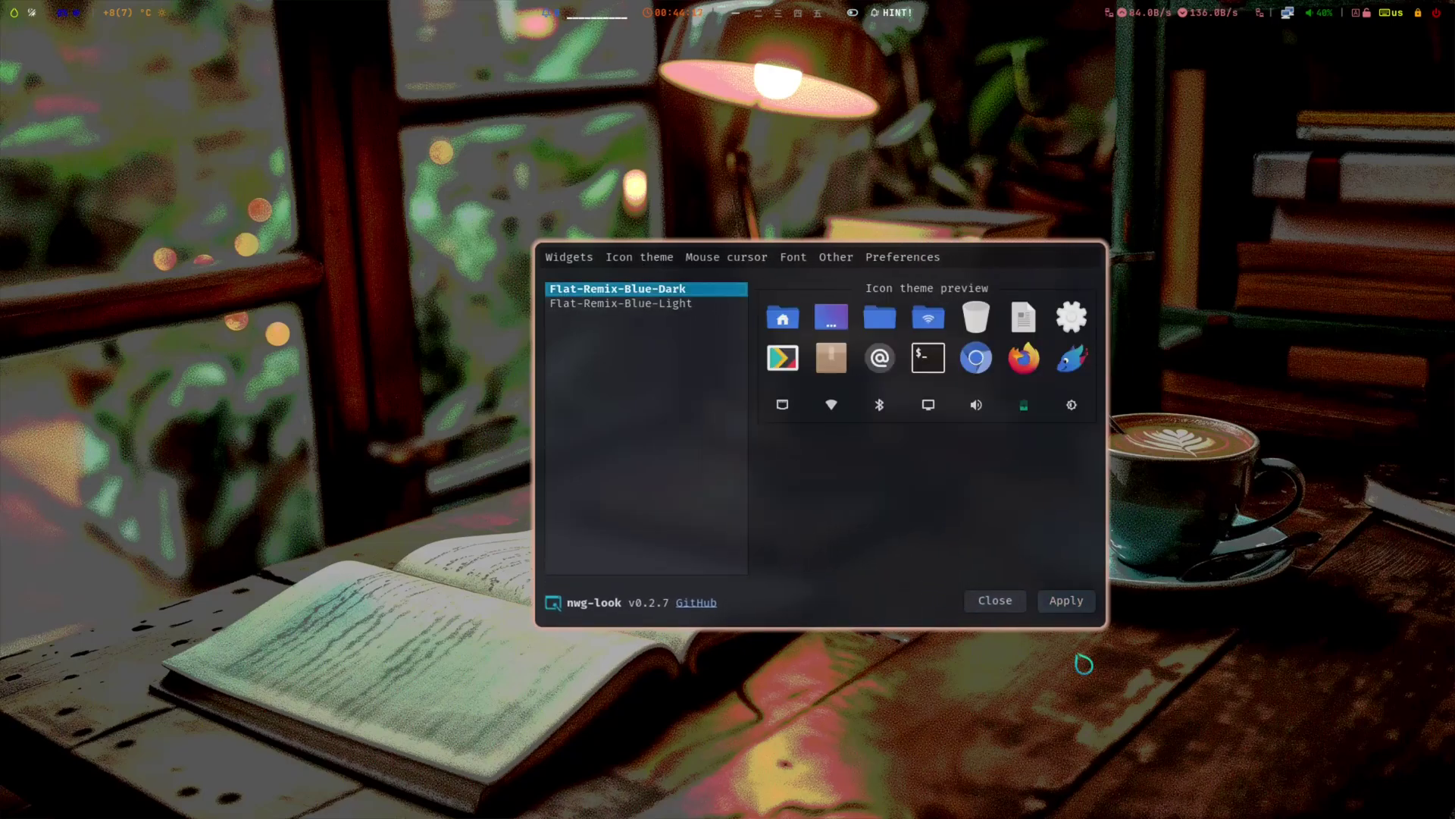
pyautogui.click(1069, 604)
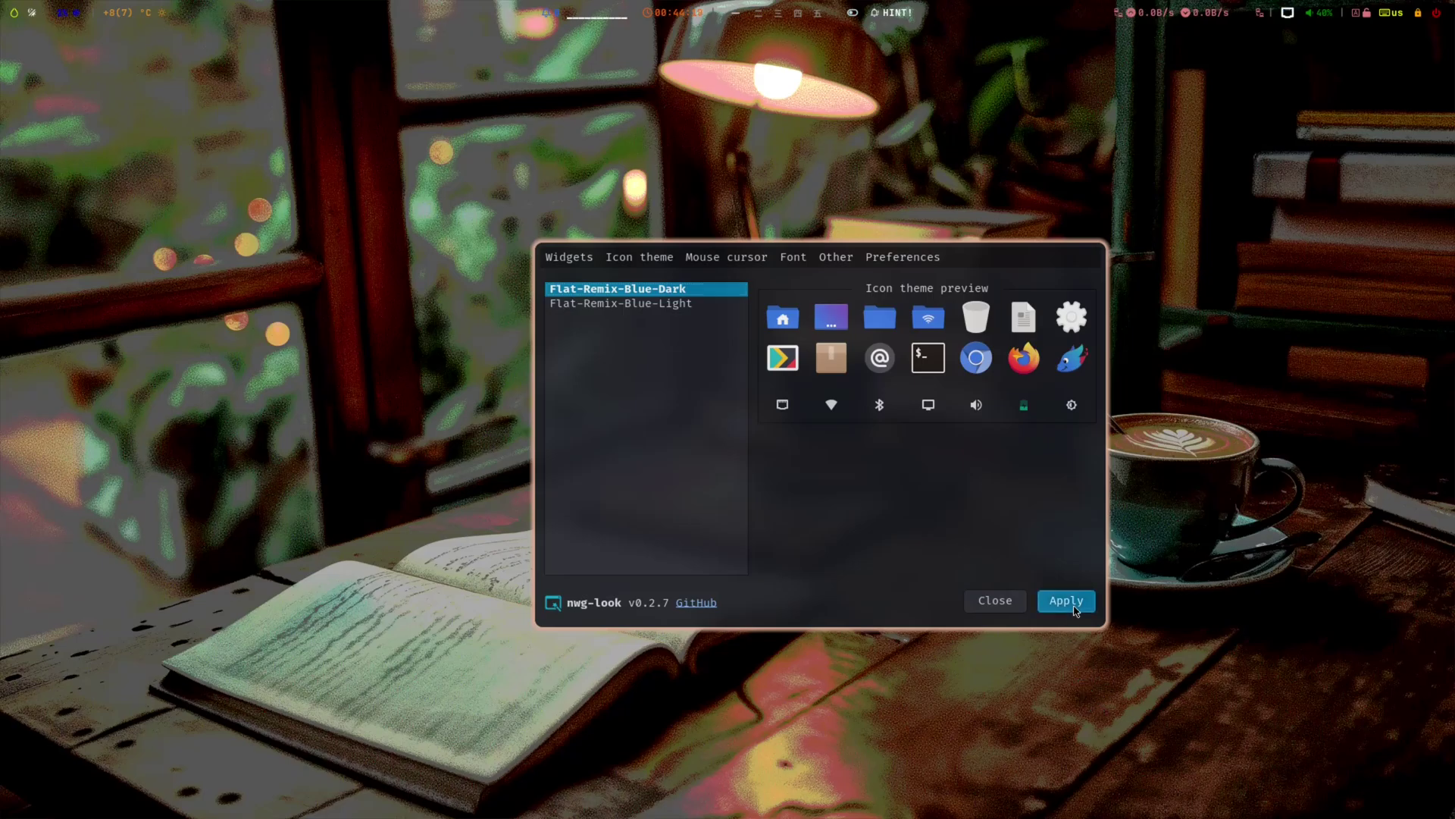
pyautogui.click(717, 259)
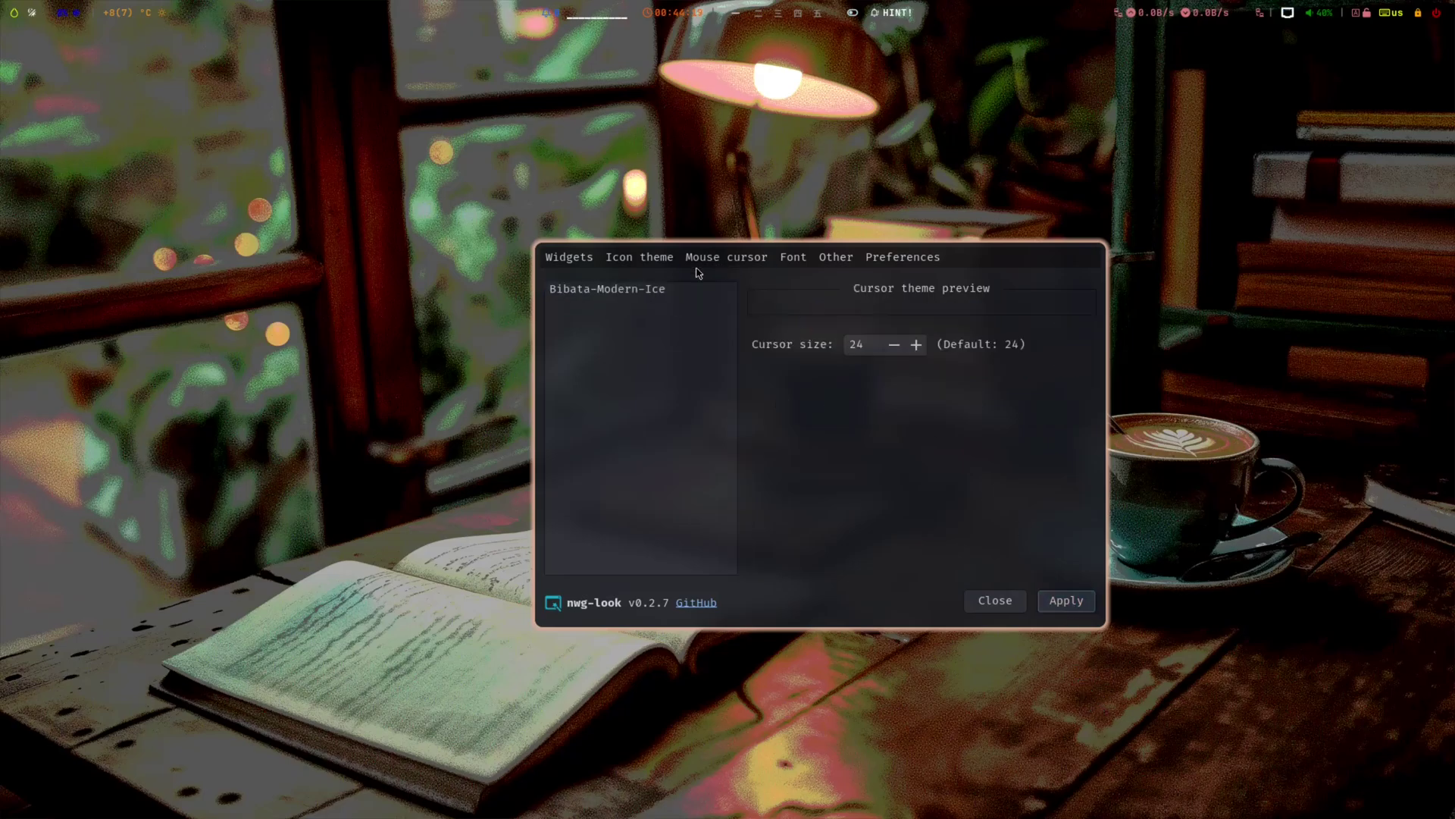
pyautogui.click(644, 294)
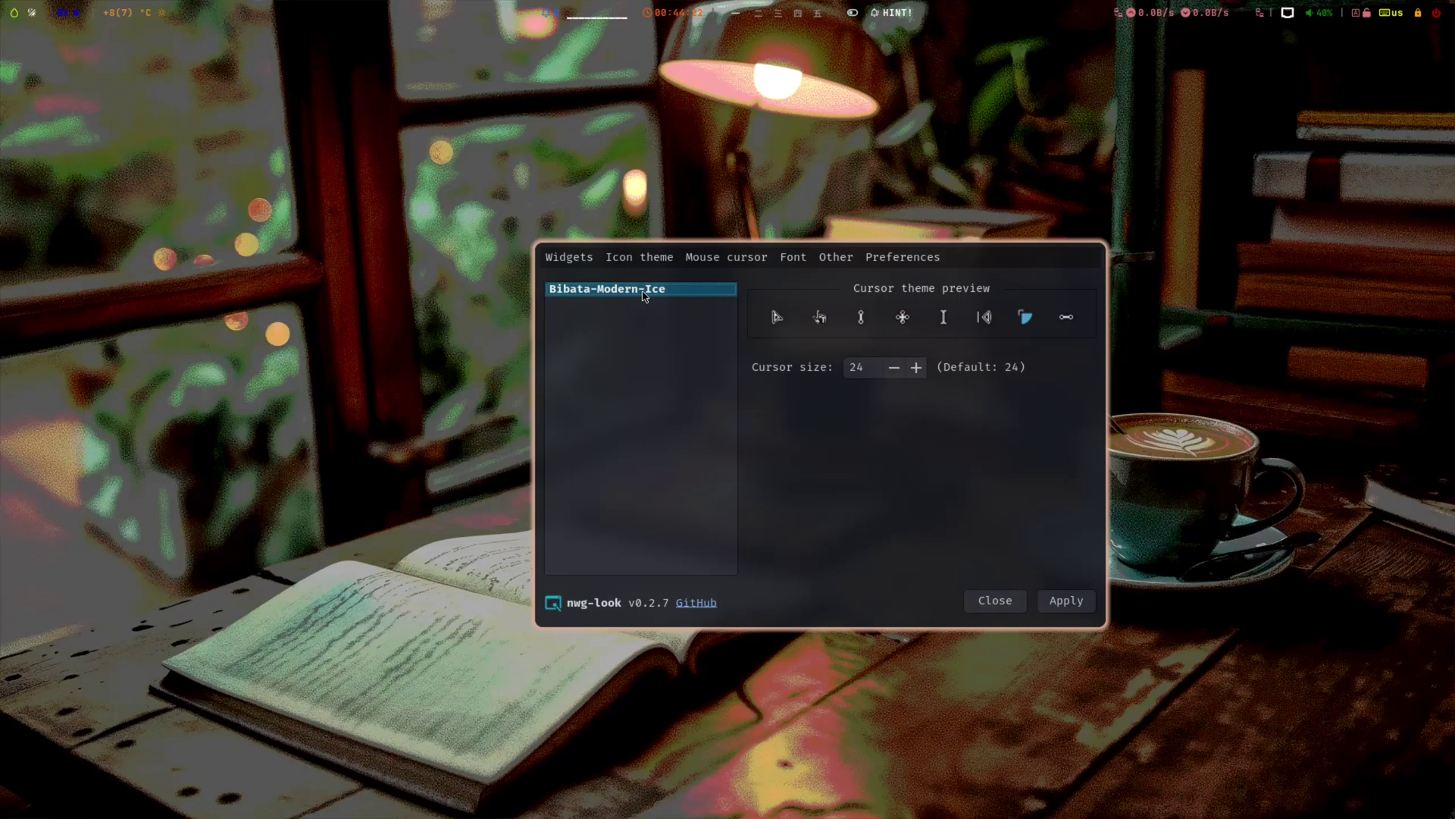
pyautogui.click(1066, 601)
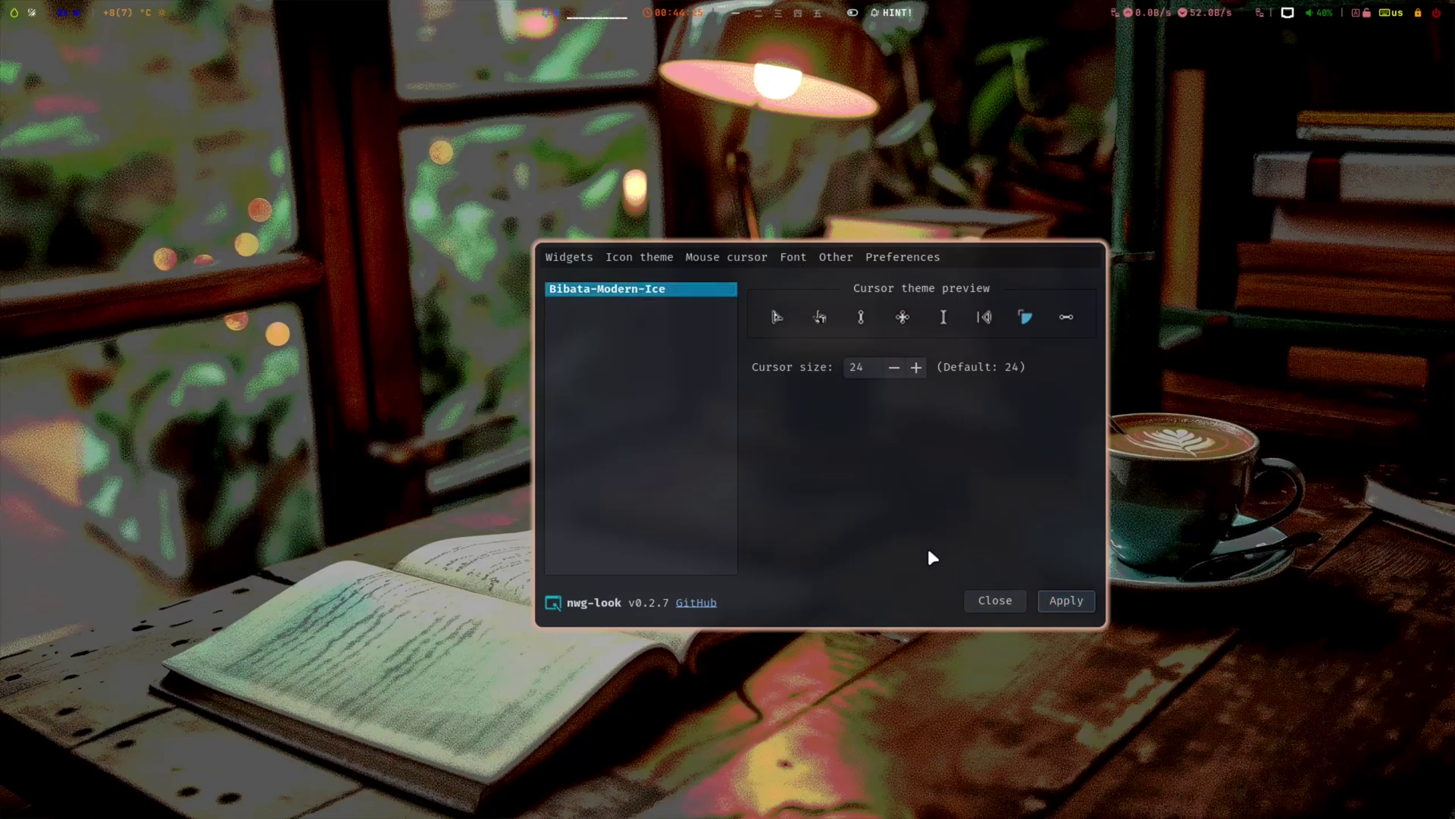
pyautogui.press('super+q')
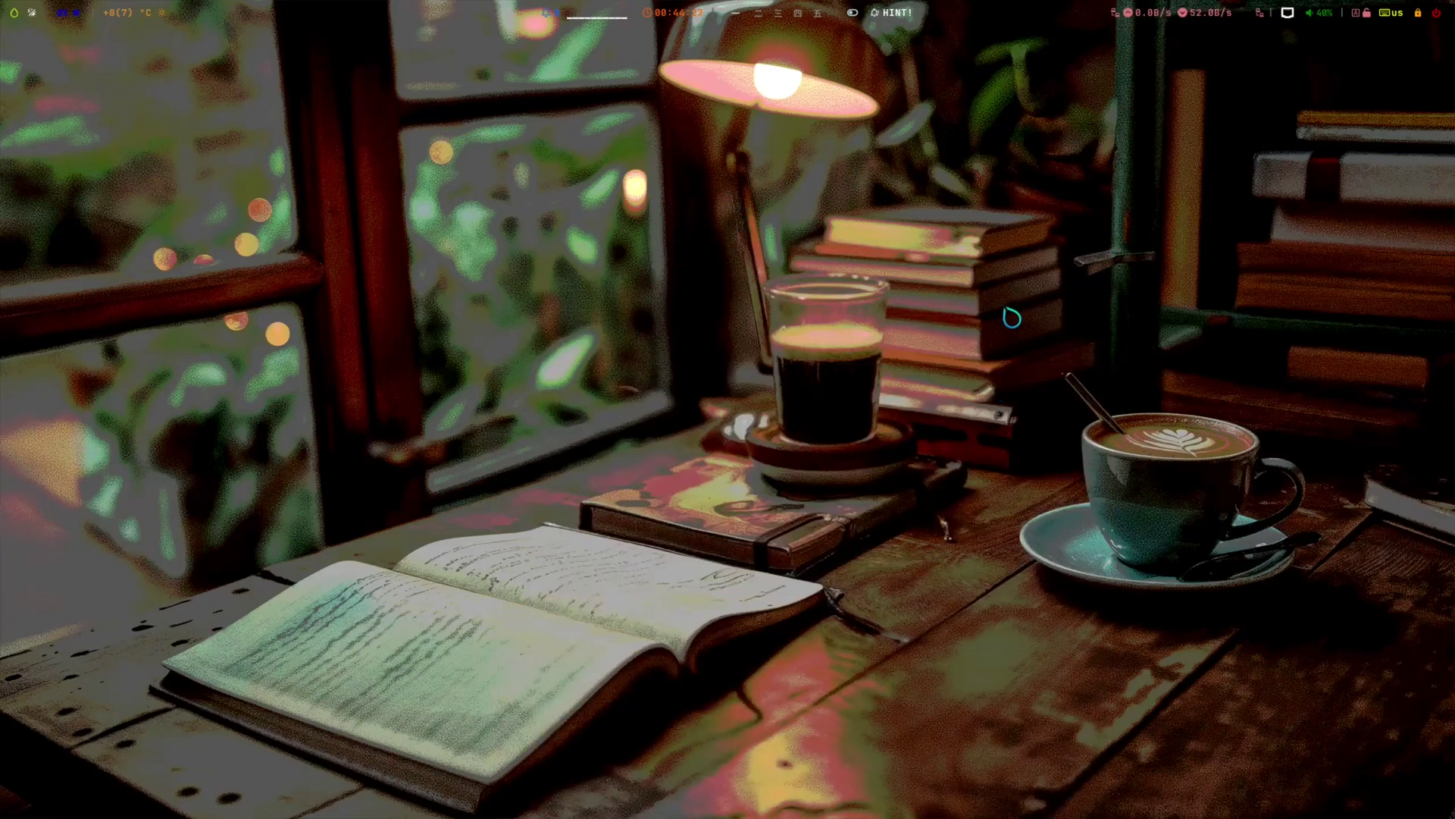
# - Open and dismiss the wlogout power menu, then close the Thunar window
pyautogui.click(1438, 13)
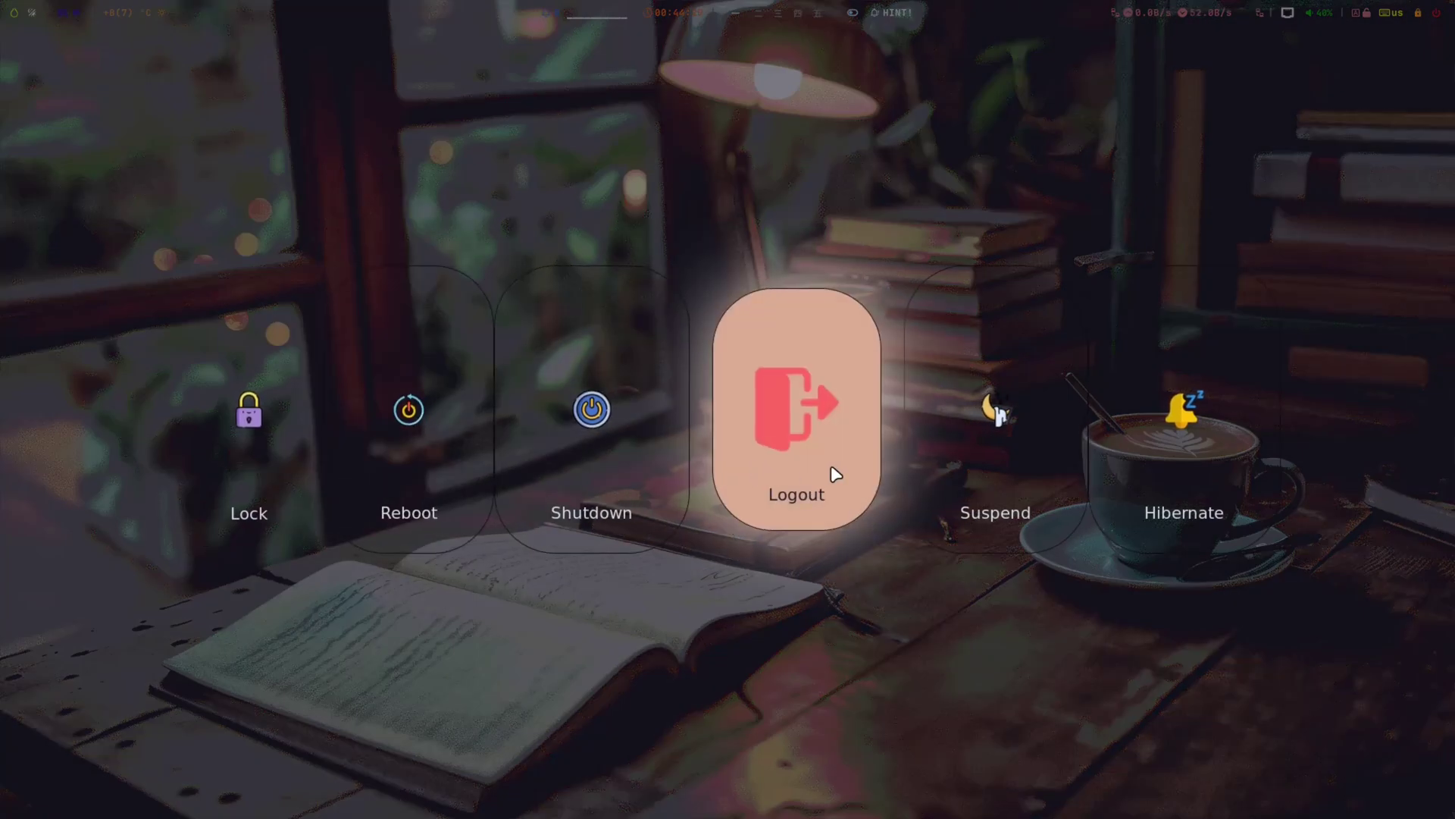
pyautogui.press('Escape')
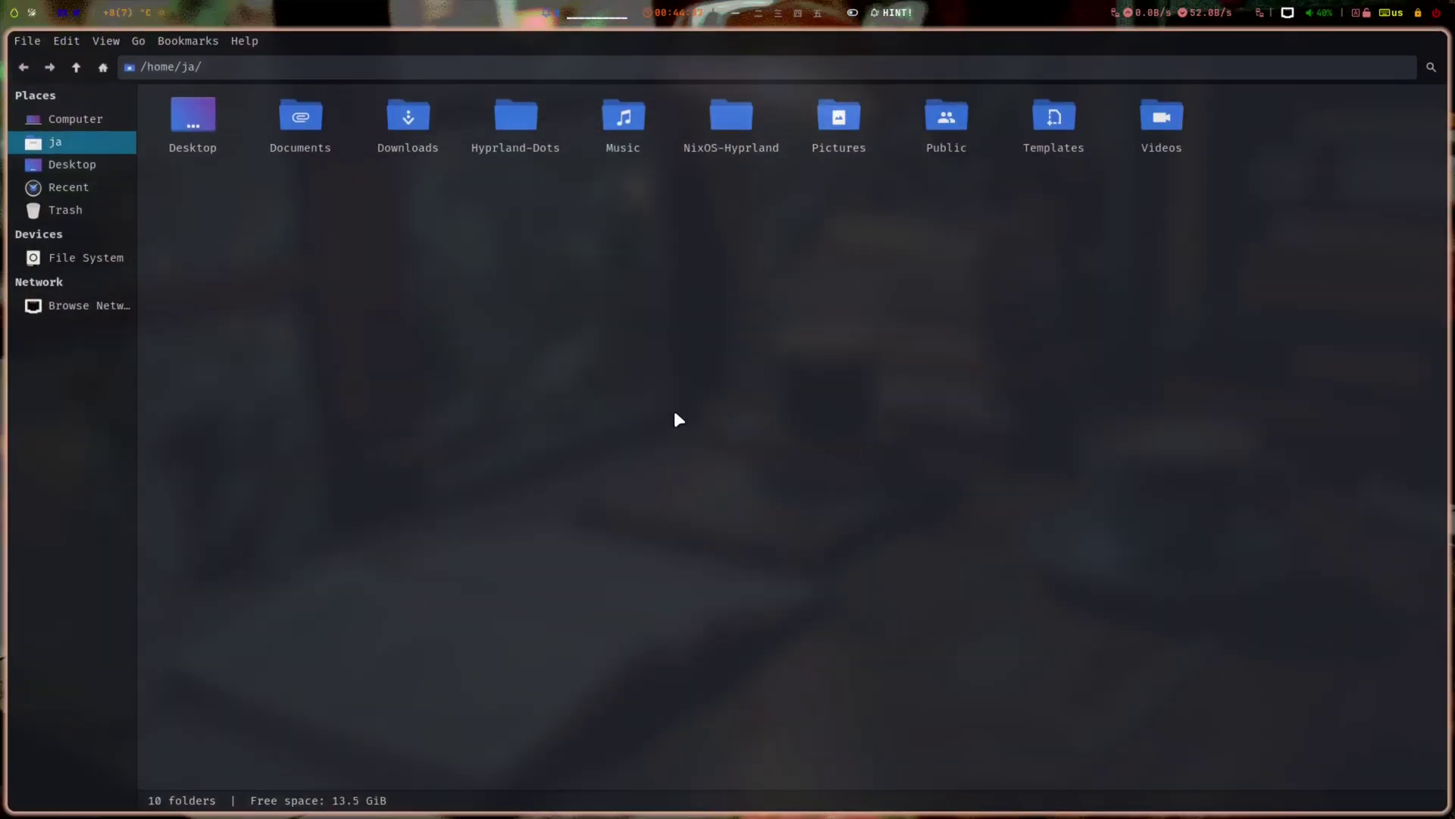
pyautogui.press('super+q')
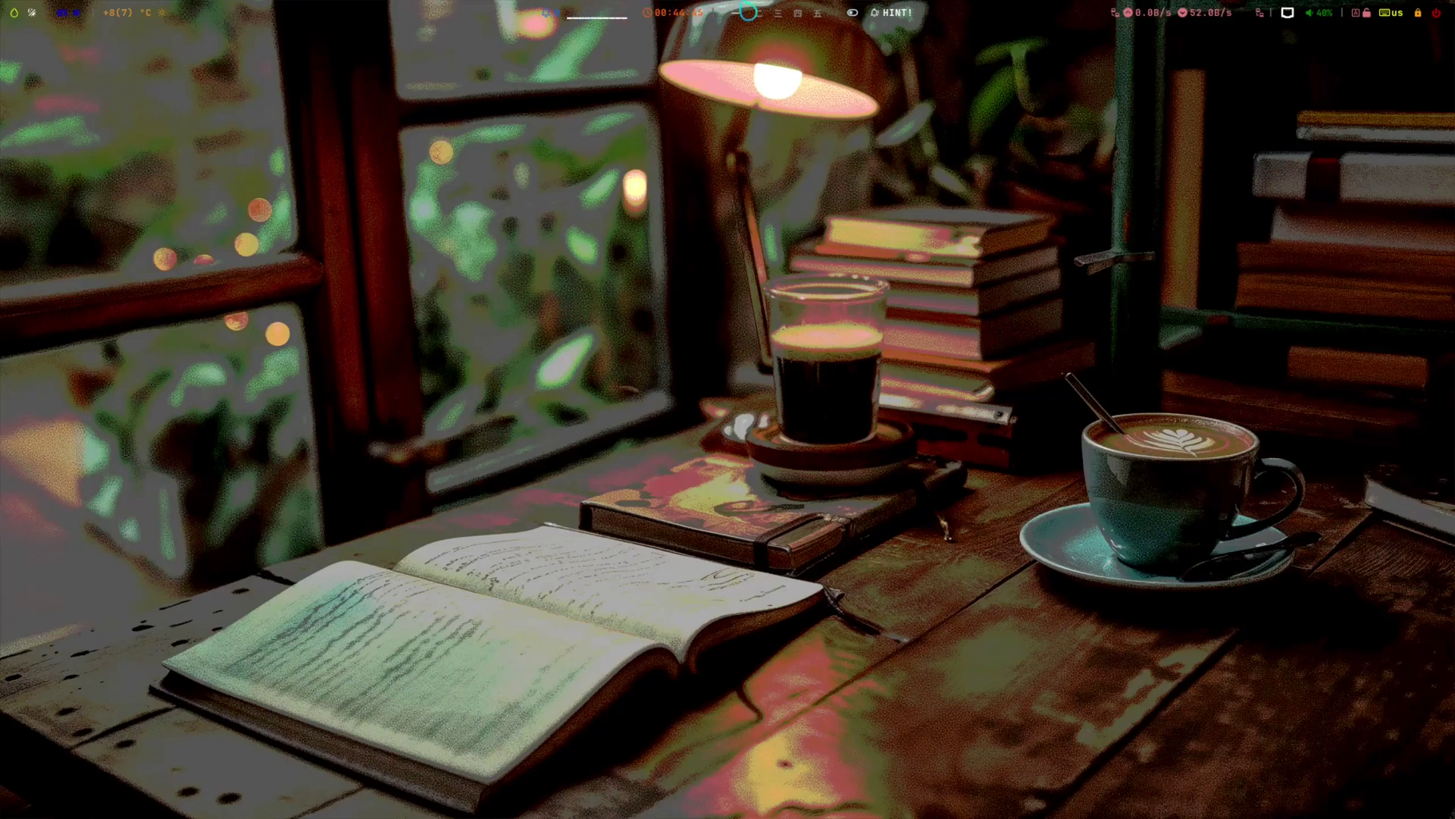
# - Leave VM fullscreen and run fastfetch in a new kitty terminal on workspace 1
pyautogui.click(716, 12)
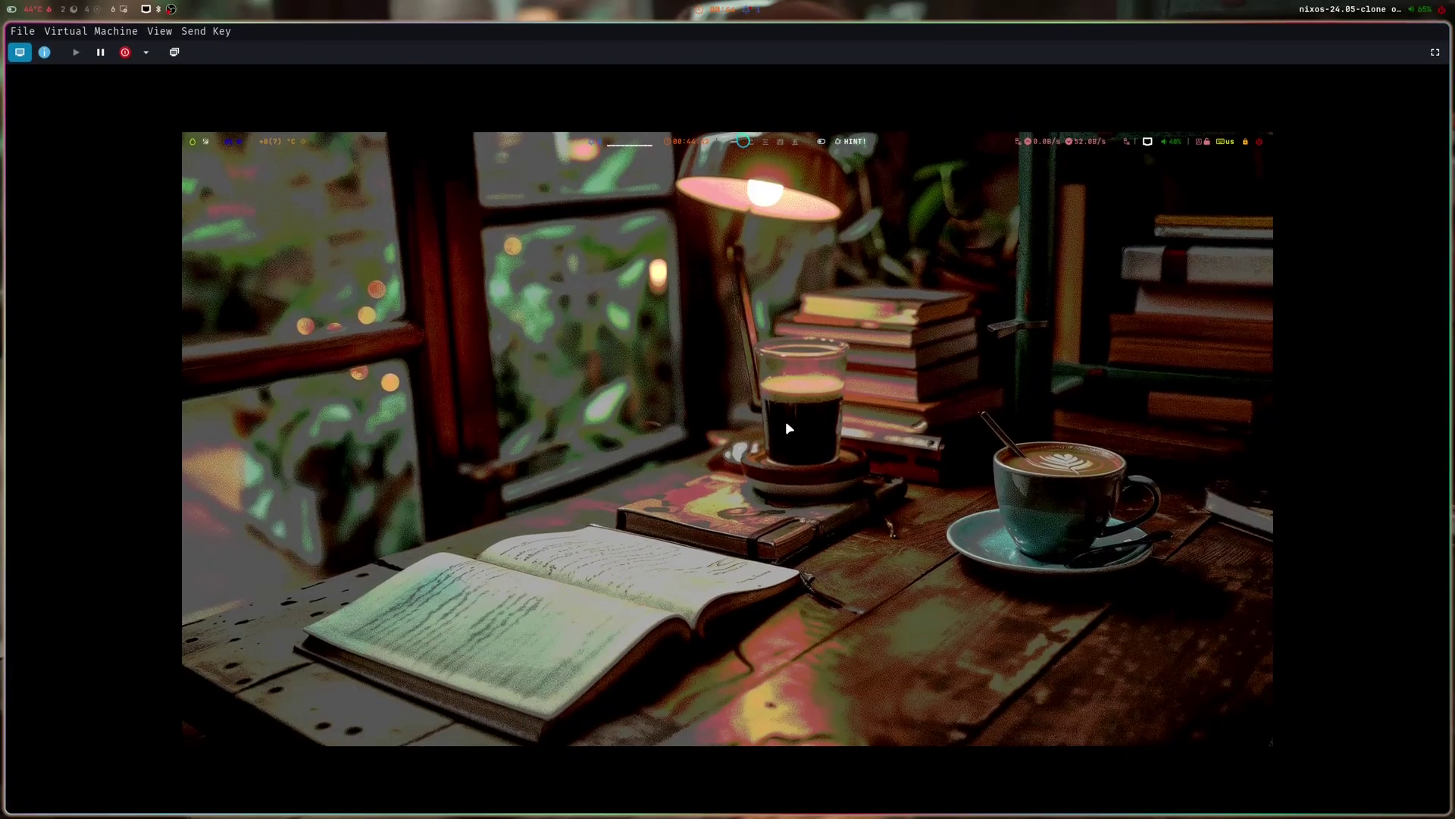
pyautogui.press('super+2')
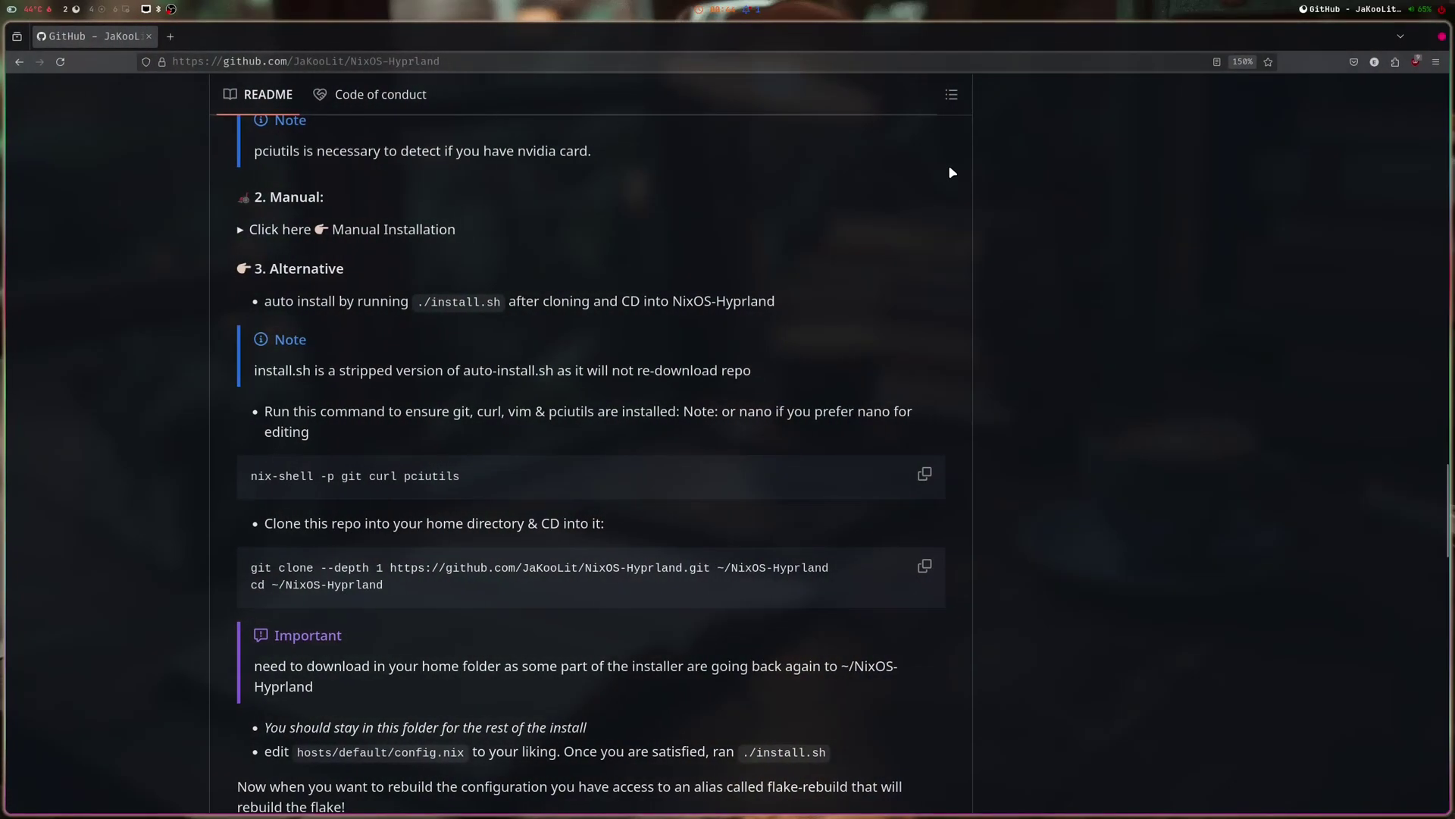
pyautogui.press('super+1')
pyautogui.press('super+Return')
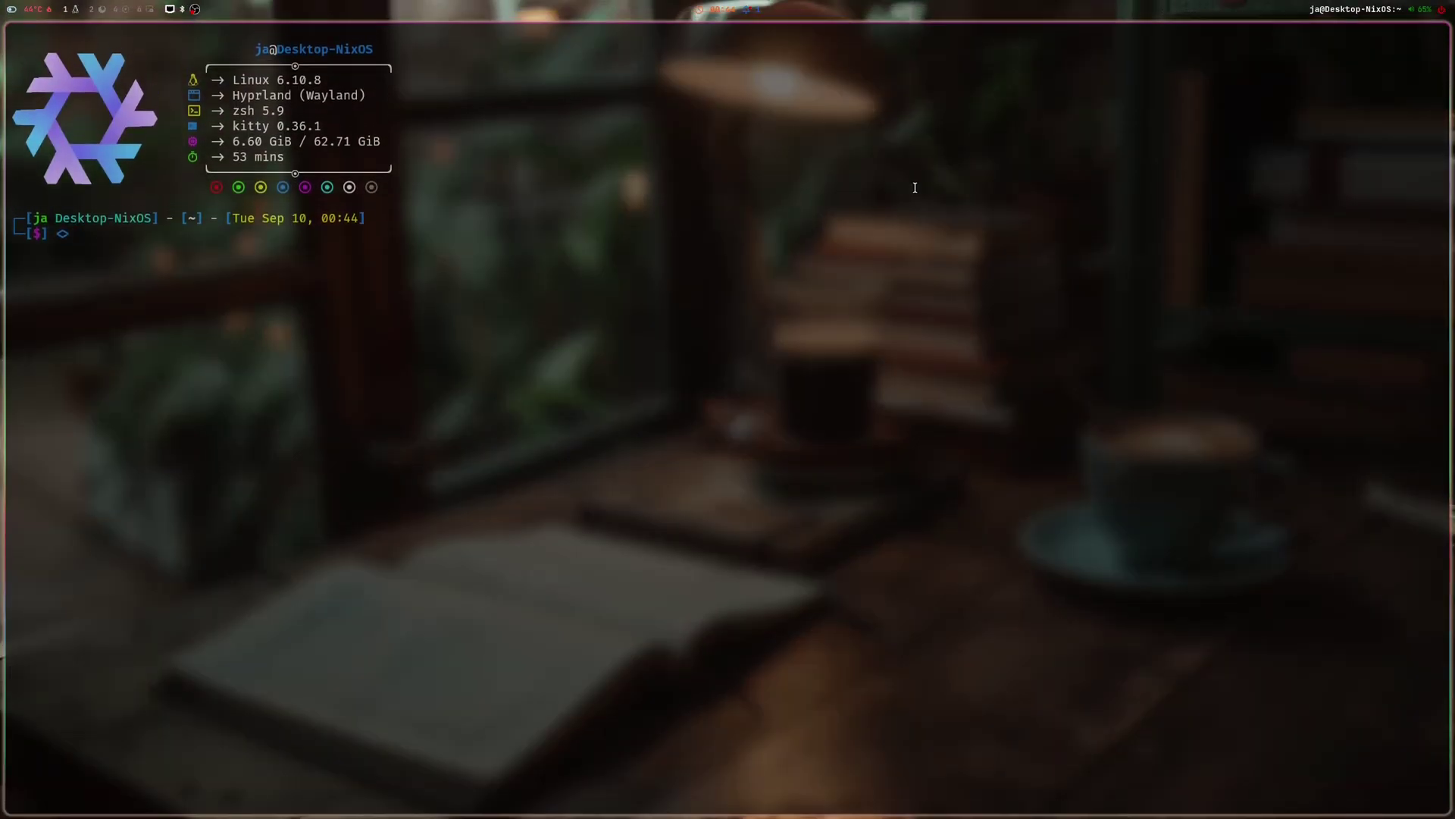
pyautogui.write('fas')
pyautogui.press('Right')
pyautogui.press('BackSpace')
pyautogui.press('BackSpace')
pyautogui.press('BackSpace')
pyautogui.press('BackSpace')
pyautogui.press('BackSpace')
pyautogui.press('BackSpace')
pyautogui.press('BackSpace')
pyautogui.press('BackSpace')
pyautogui.press('BackSpace')
pyautogui.press('BackSpace')
pyautogui.press('BackSpace')
pyautogui.press('BackSpace')
pyautogui.press('BackSpace')
pyautogui.press('BackSpace')
pyautogui.press('BackSpace')
pyautogui.press('BackSpace')
pyautogui.press('BackSpace')
pyautogui.press('BackSpace')
pyautogui.press('BackSpace')
pyautogui.press('BackSpace')
pyautogui.press('BackSpace')
pyautogui.press('BackSpace')
pyautogui.press('BackSpace')
pyautogui.press('BackSpace')
pyautogui.press('BackSpace')
pyautogui.press('BackSpace')
pyautogui.press('BackSpace')
pyautogui.press('Return')
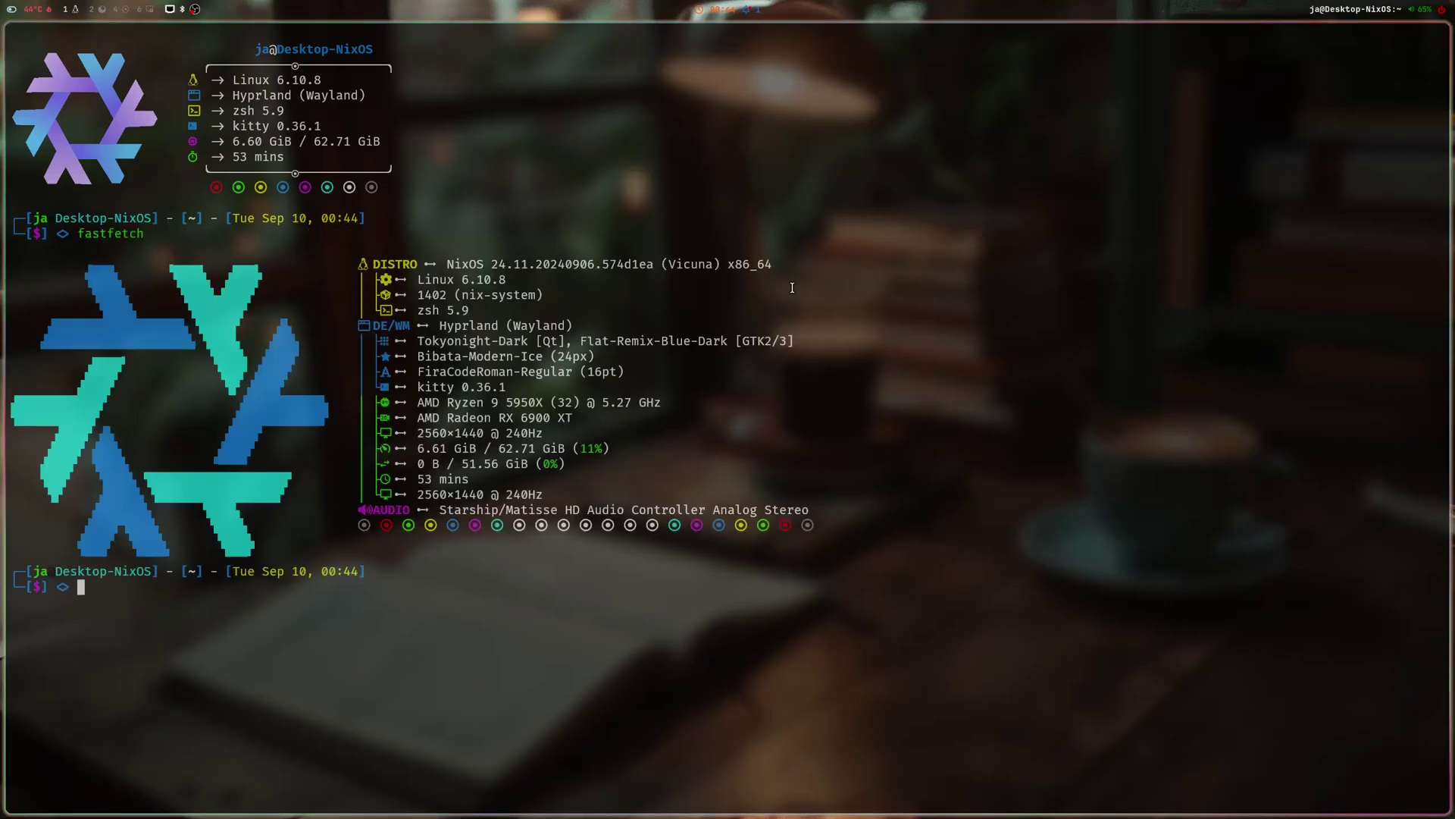
# - Switch through the workspaces to workspace 6 with the virt-manager viewer
pyautogui.press('super+2')
pyautogui.press('super+4')
pyautogui.press('super+6')
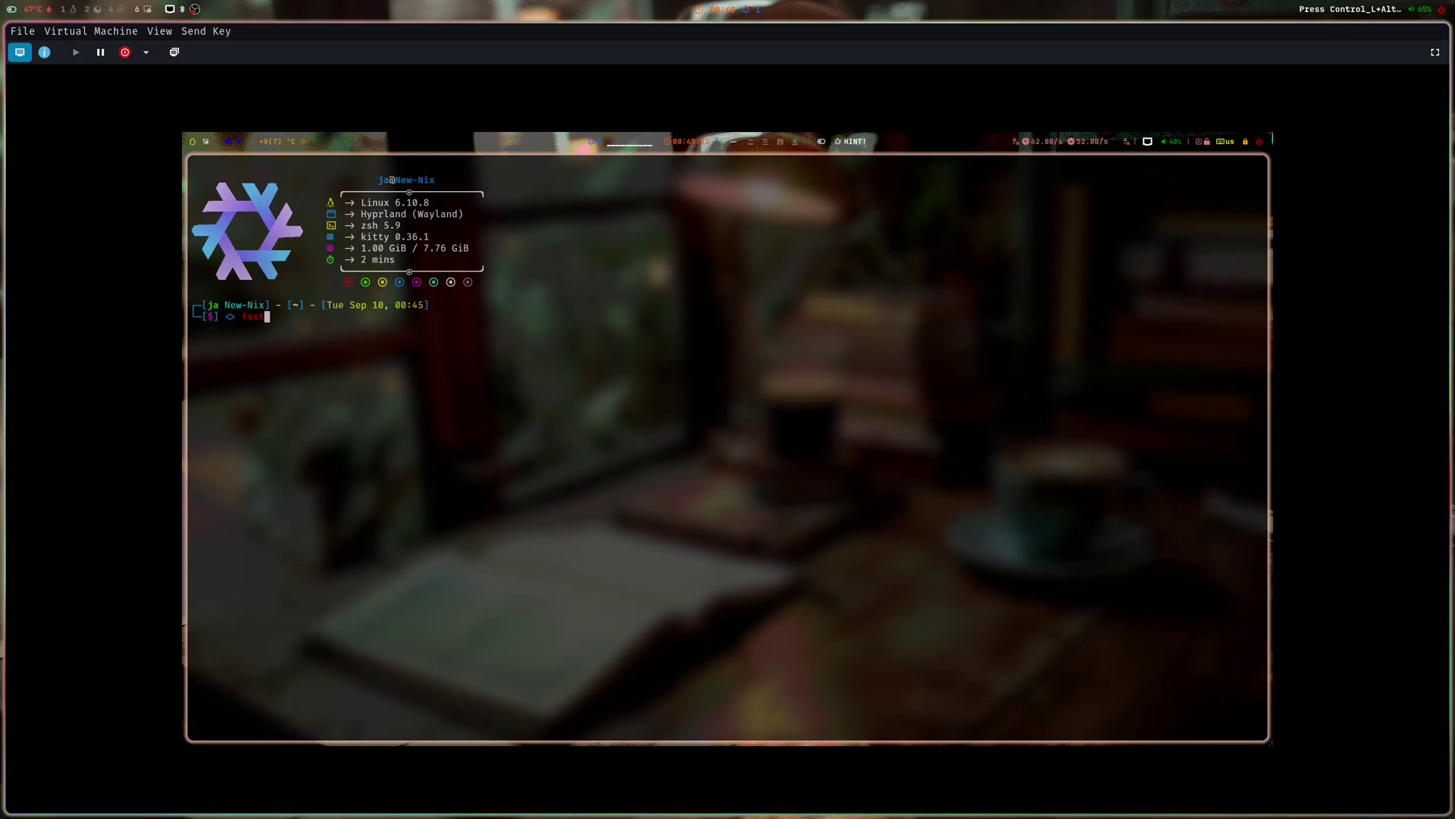
# - Release the guest input grab with Ctrl+Alt and toggle the VM viewer's fullscreen
pyautogui.hotkey('ctrl', 'alt')
pyautogui.click(1435, 52)
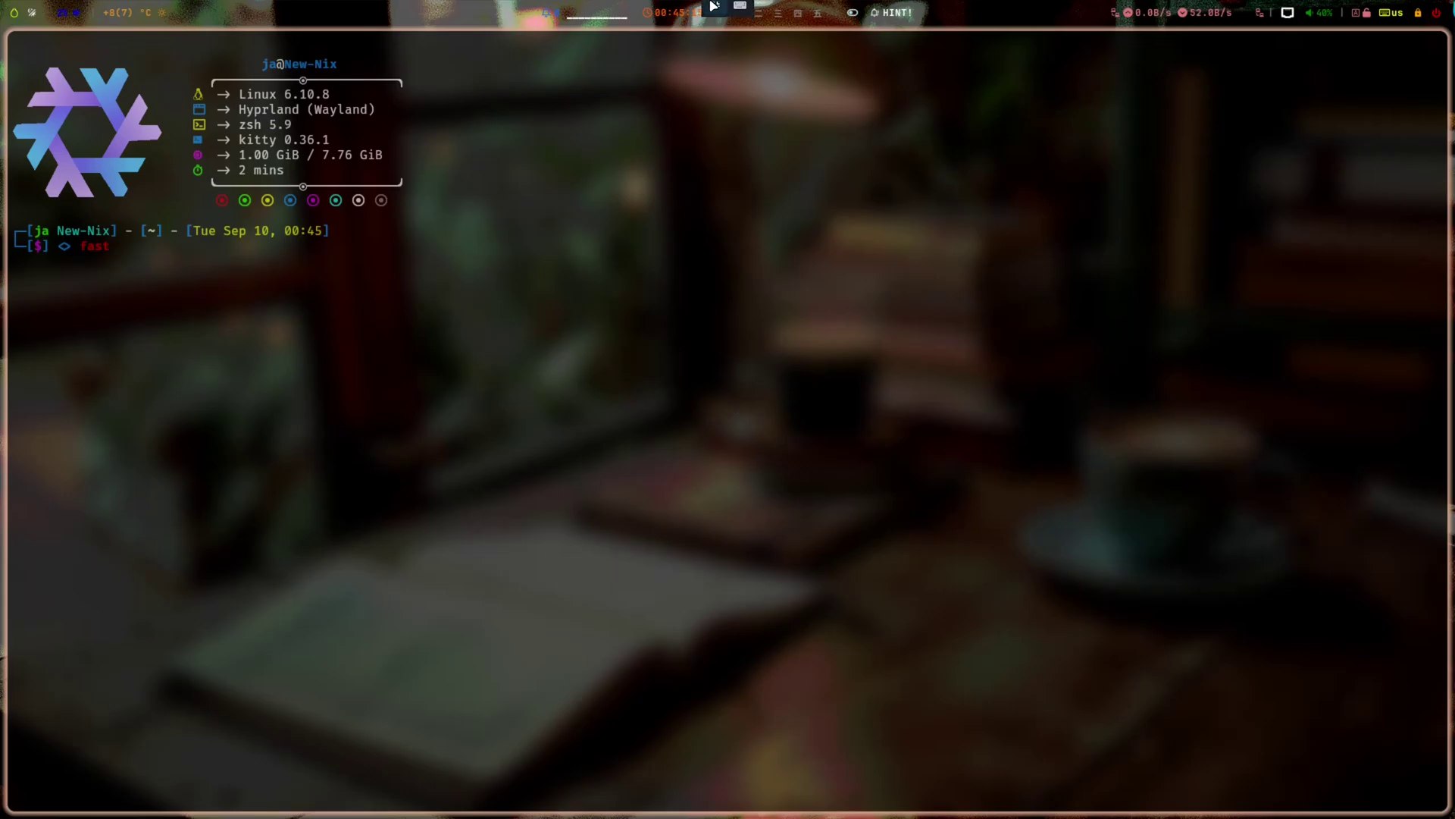
pyautogui.press('super+f')
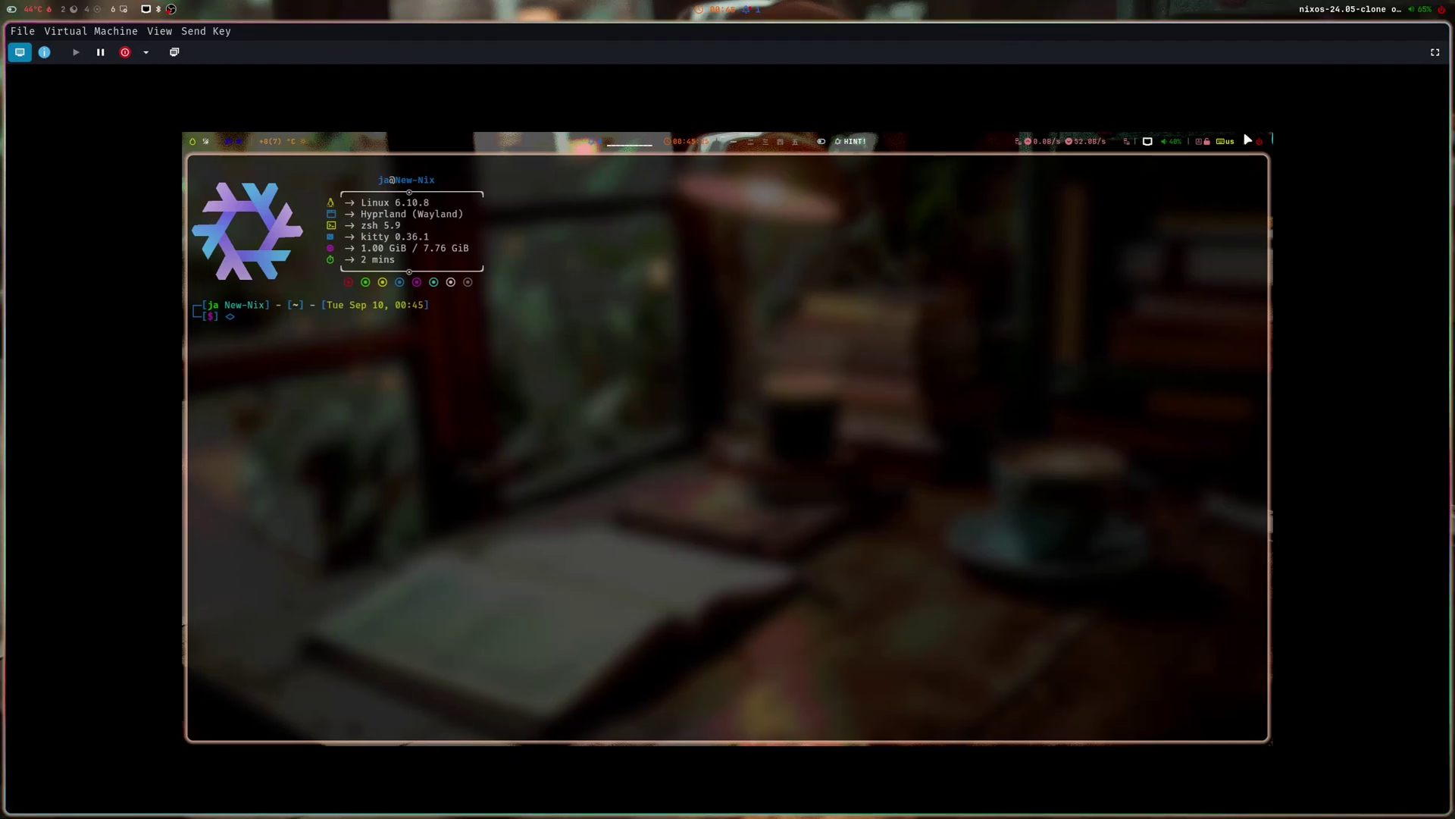
# - In NixOS-Hyprland, copy the hosts and modules folders together with flake.lock and flake.nix
pyautogui.click(1435, 51)
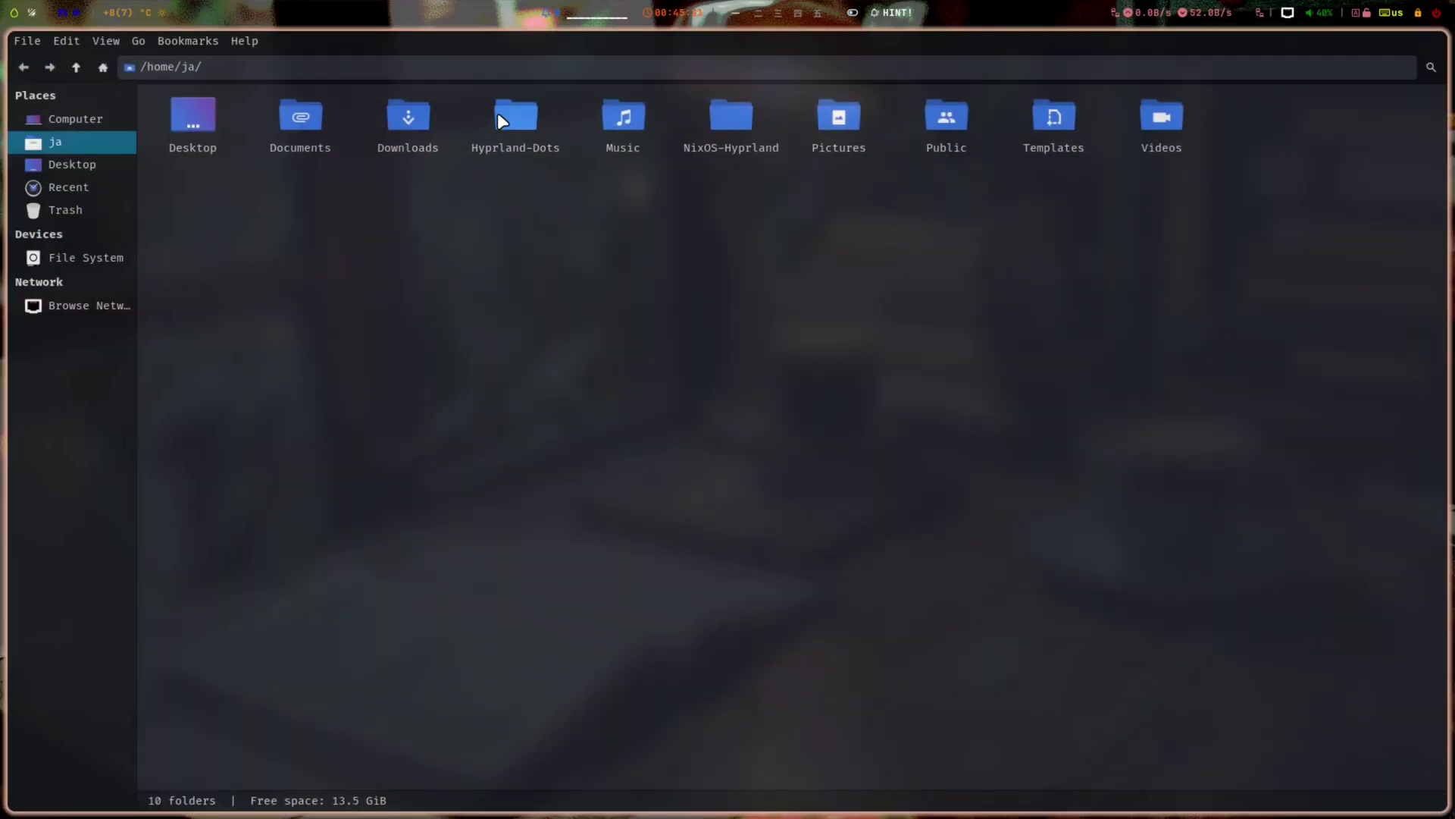
pyautogui.doubleClick(730, 141)
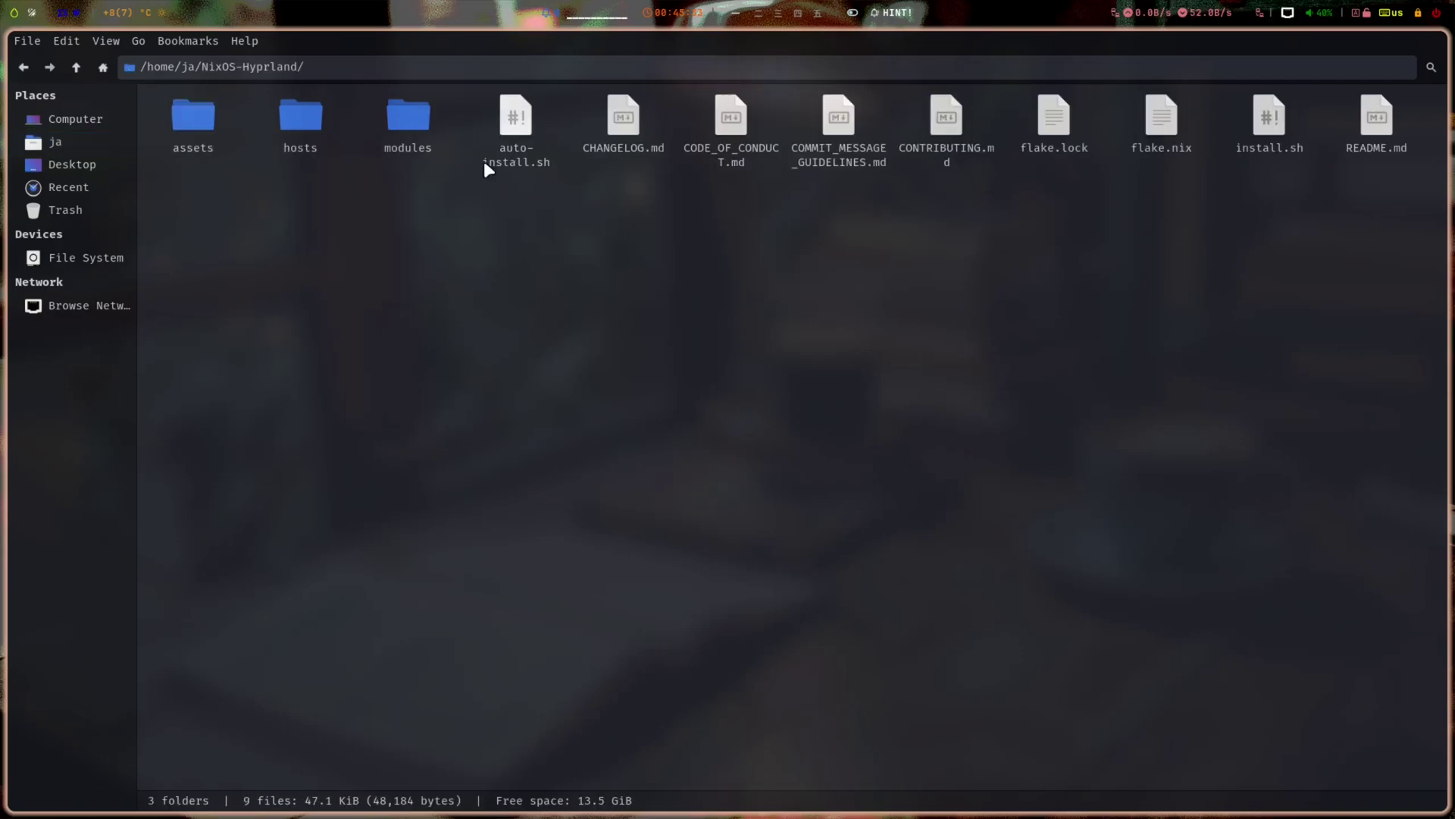
pyautogui.click(315, 124)
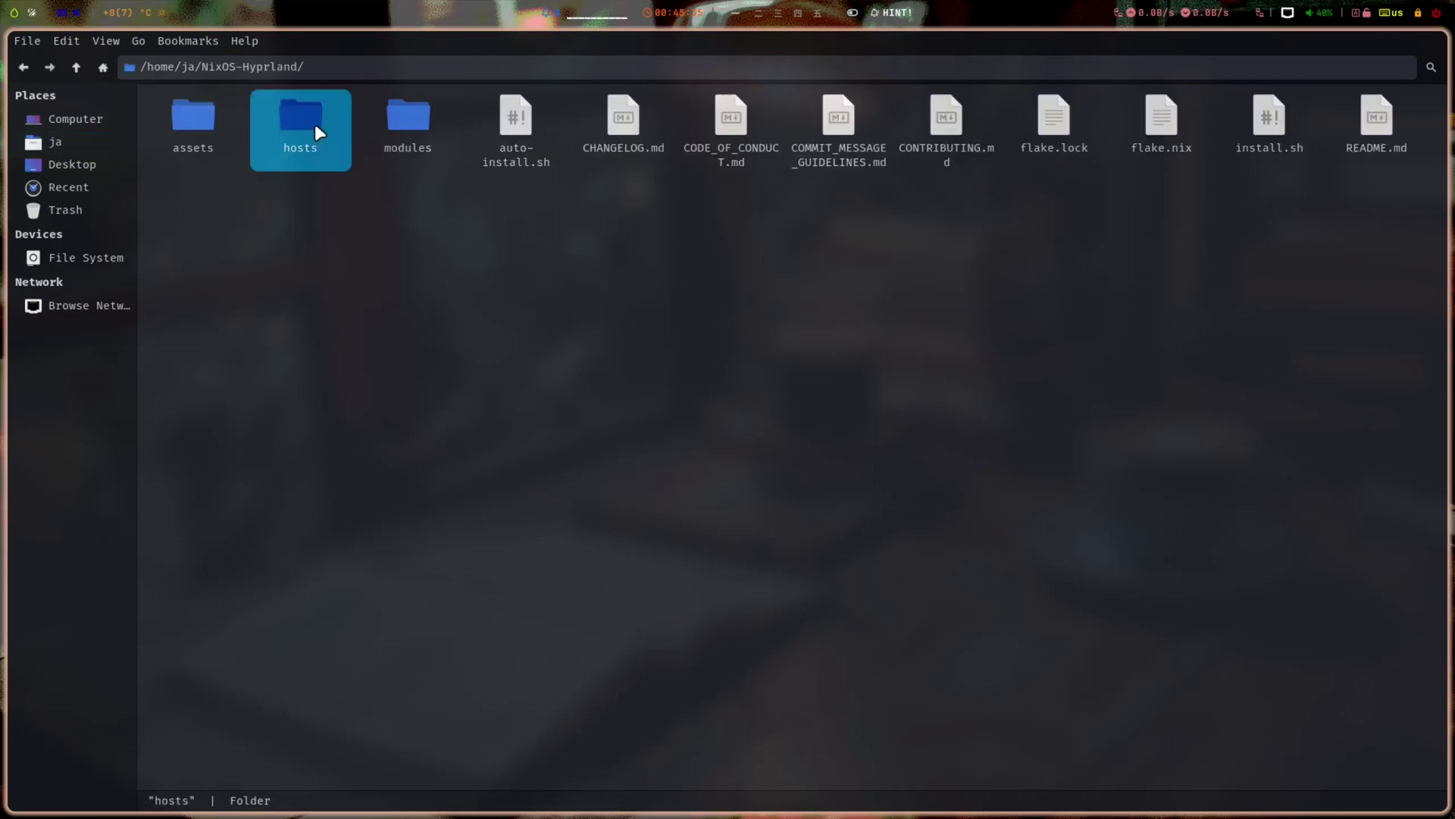
pyautogui.click(542, 321)
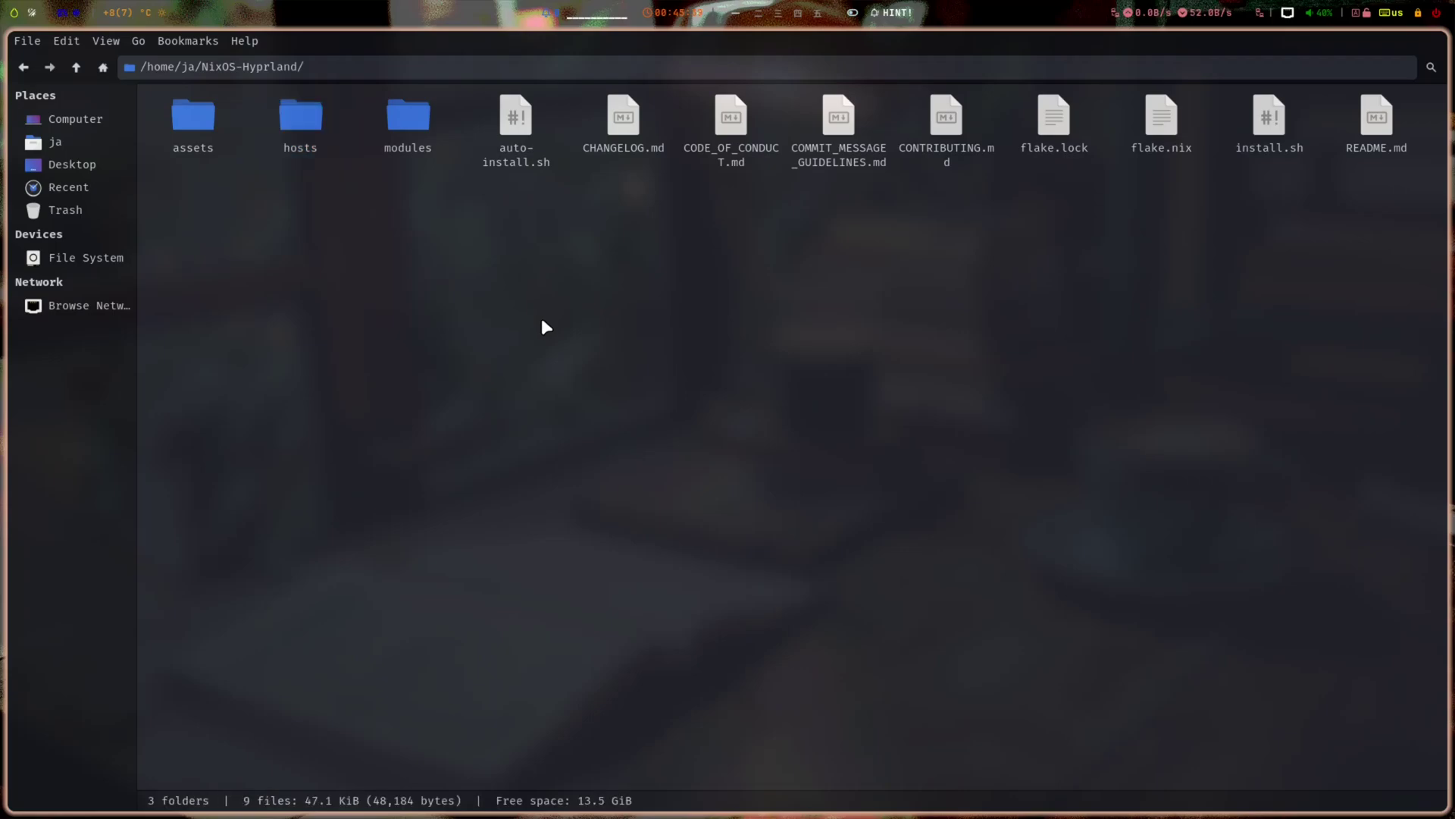
pyautogui.click(304, 130)
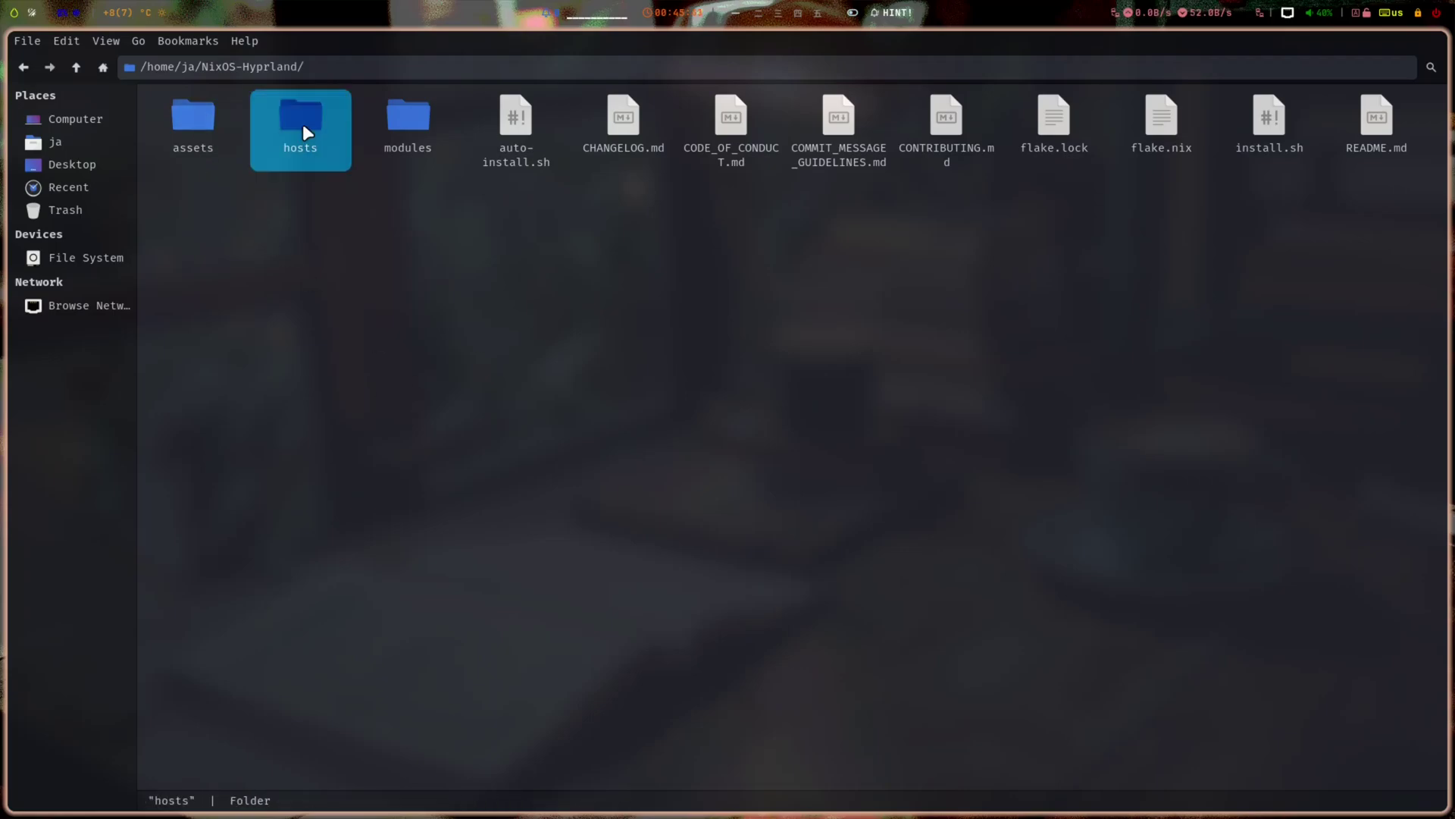
pyautogui.keyDown('ctrl'); pyautogui.click(399, 151); pyautogui.keyUp('ctrl')
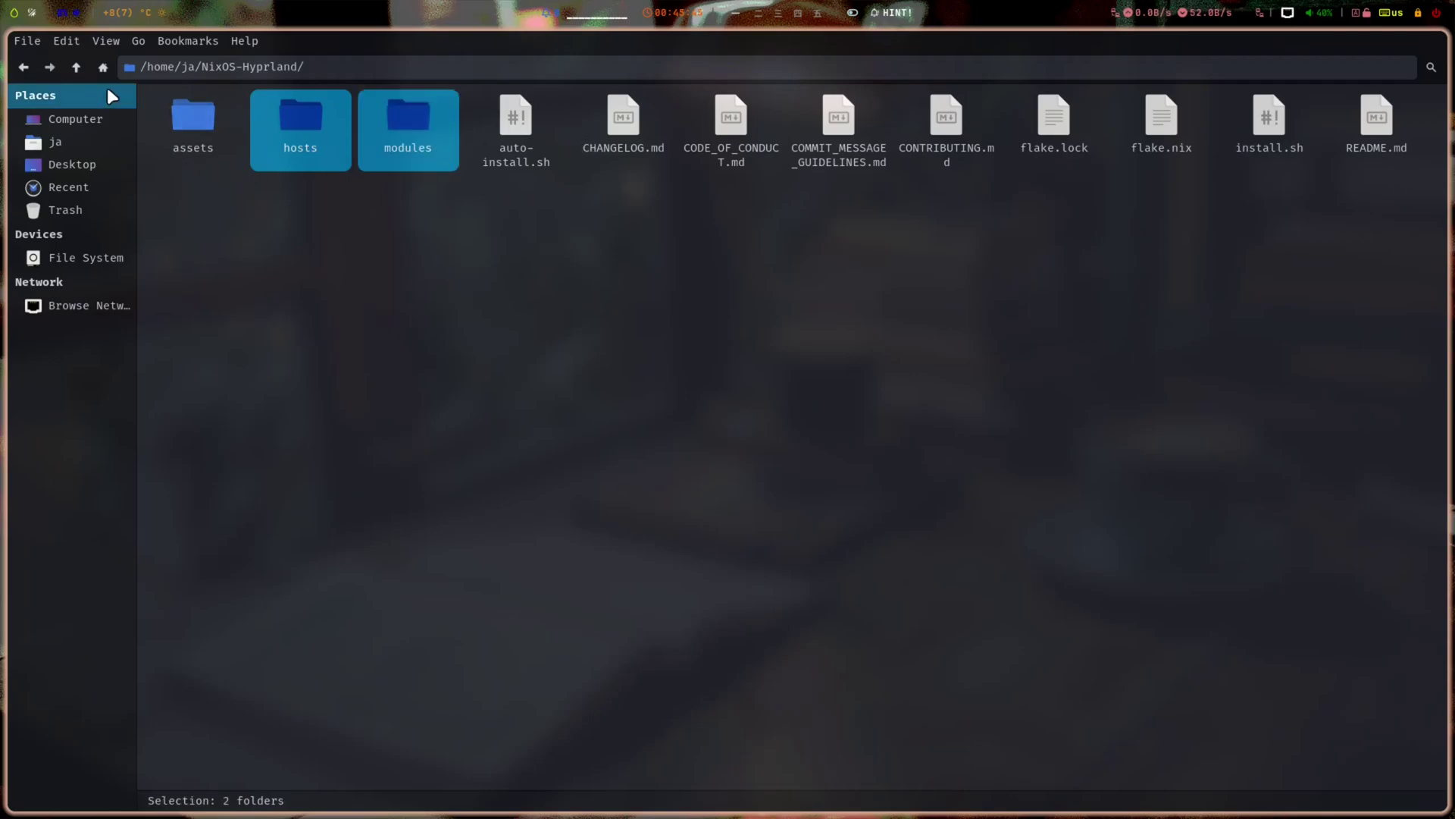
pyautogui.keyDown('ctrl'); pyautogui.click(1061, 150); pyautogui.keyUp('ctrl')
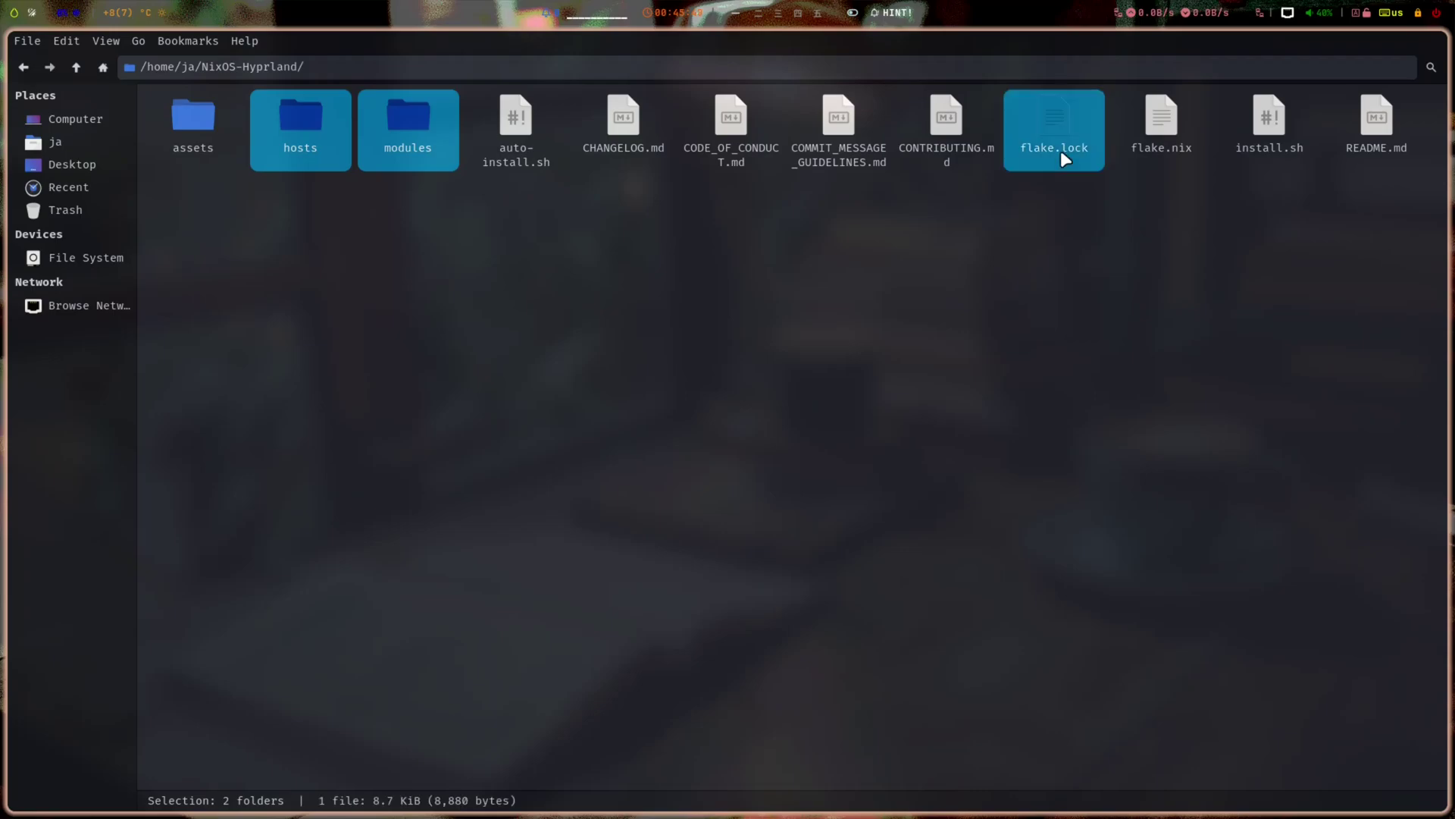
pyautogui.keyDown('ctrl'); pyautogui.click(1177, 142); pyautogui.keyUp('ctrl')
pyautogui.rightClick(1177, 139)
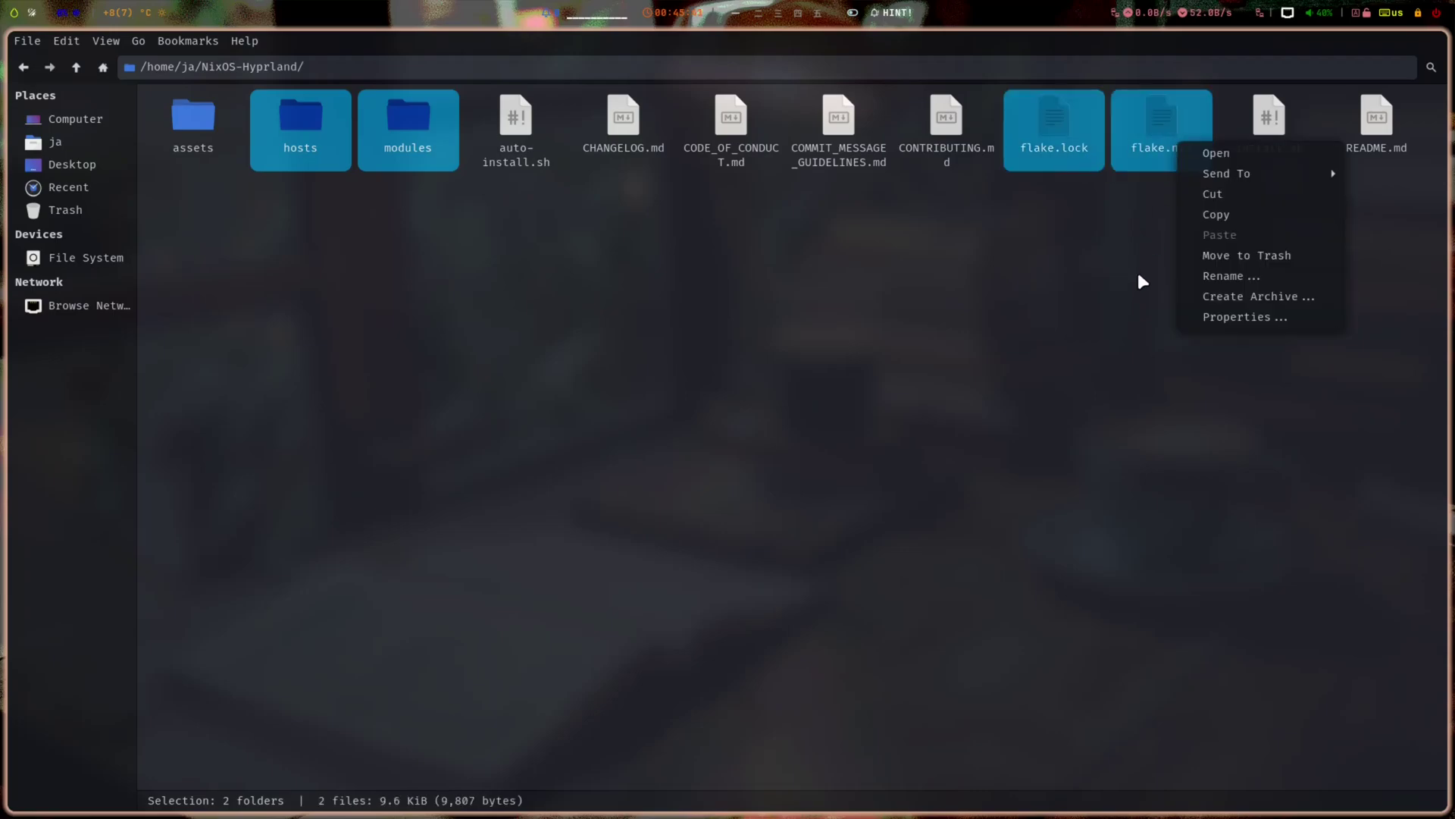
pyautogui.click(1239, 219)
# - Create a new myNix folder in the home folder
pyautogui.click(56, 141)
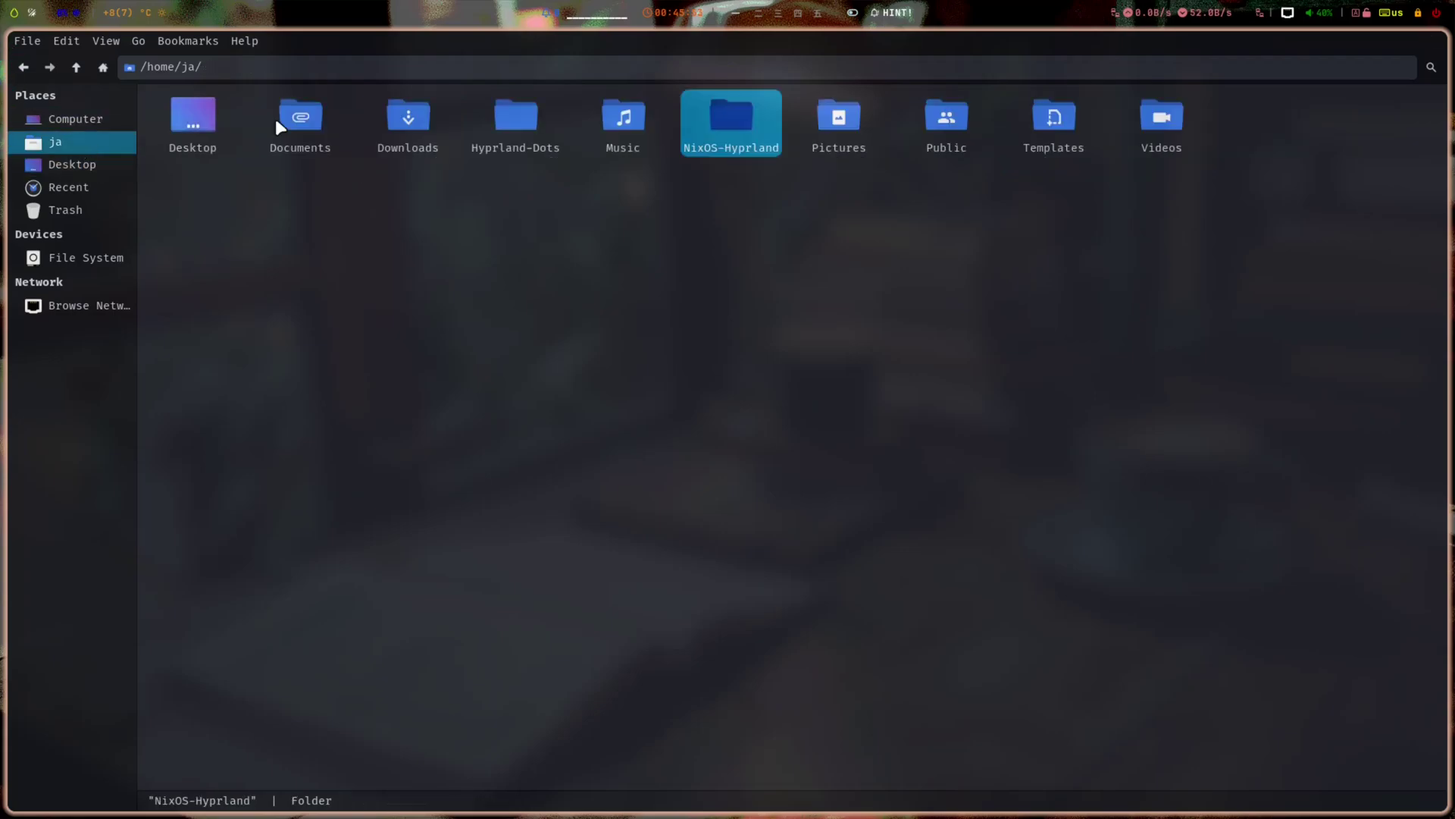
pyautogui.rightClick(319, 318)
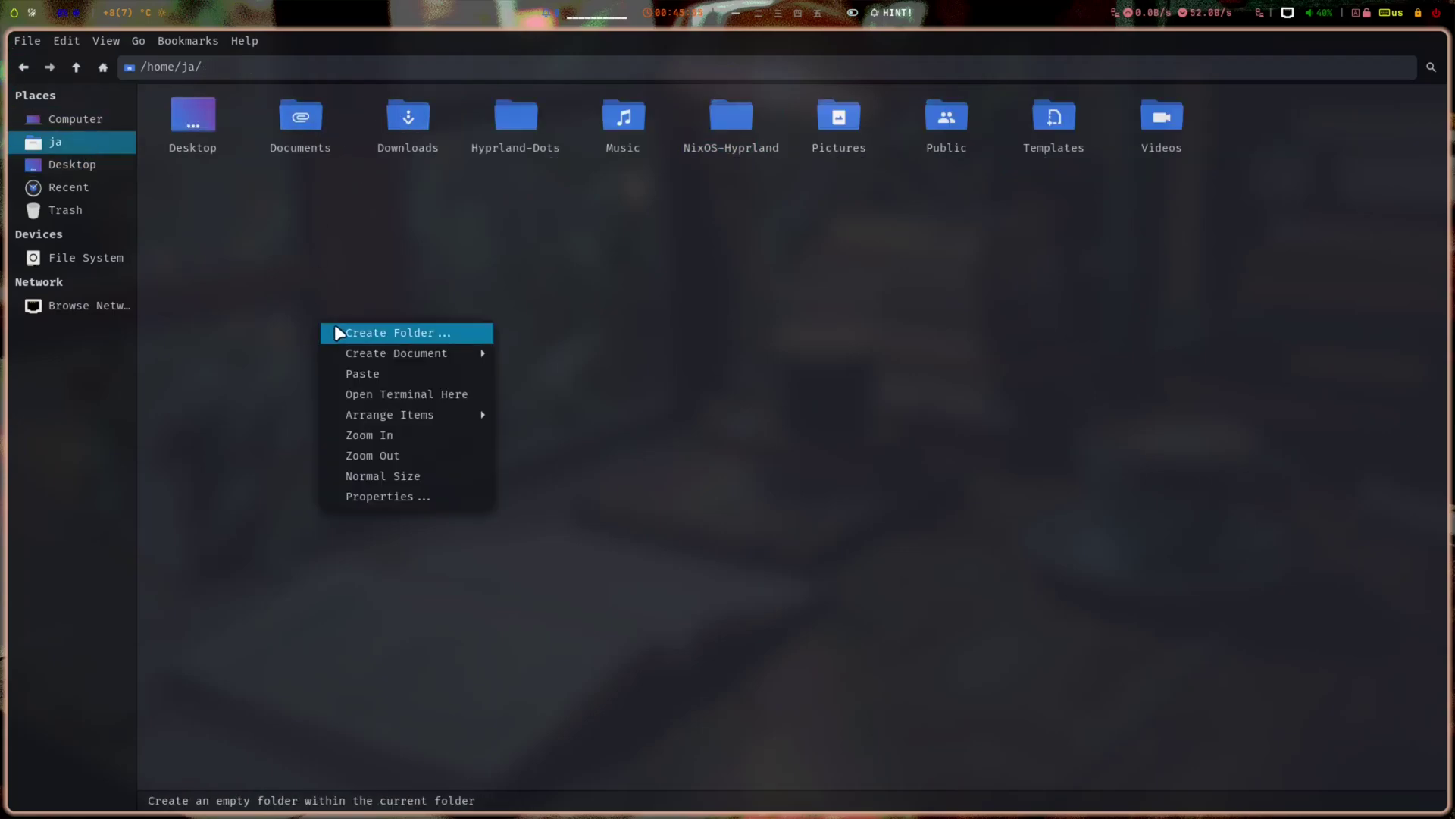
pyautogui.press('Escape')
pyautogui.rightClick(317, 276)
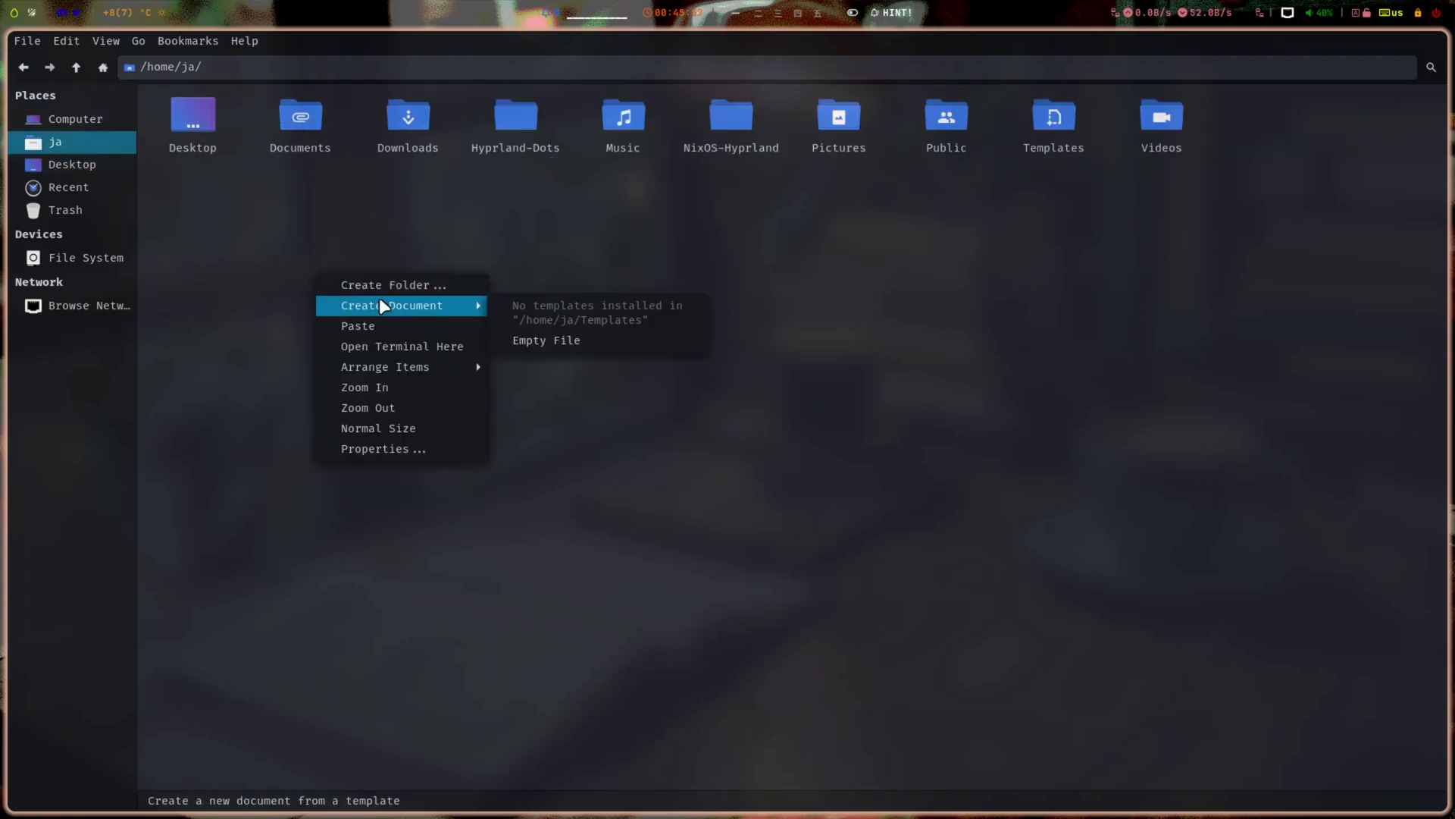
pyautogui.click(460, 290)
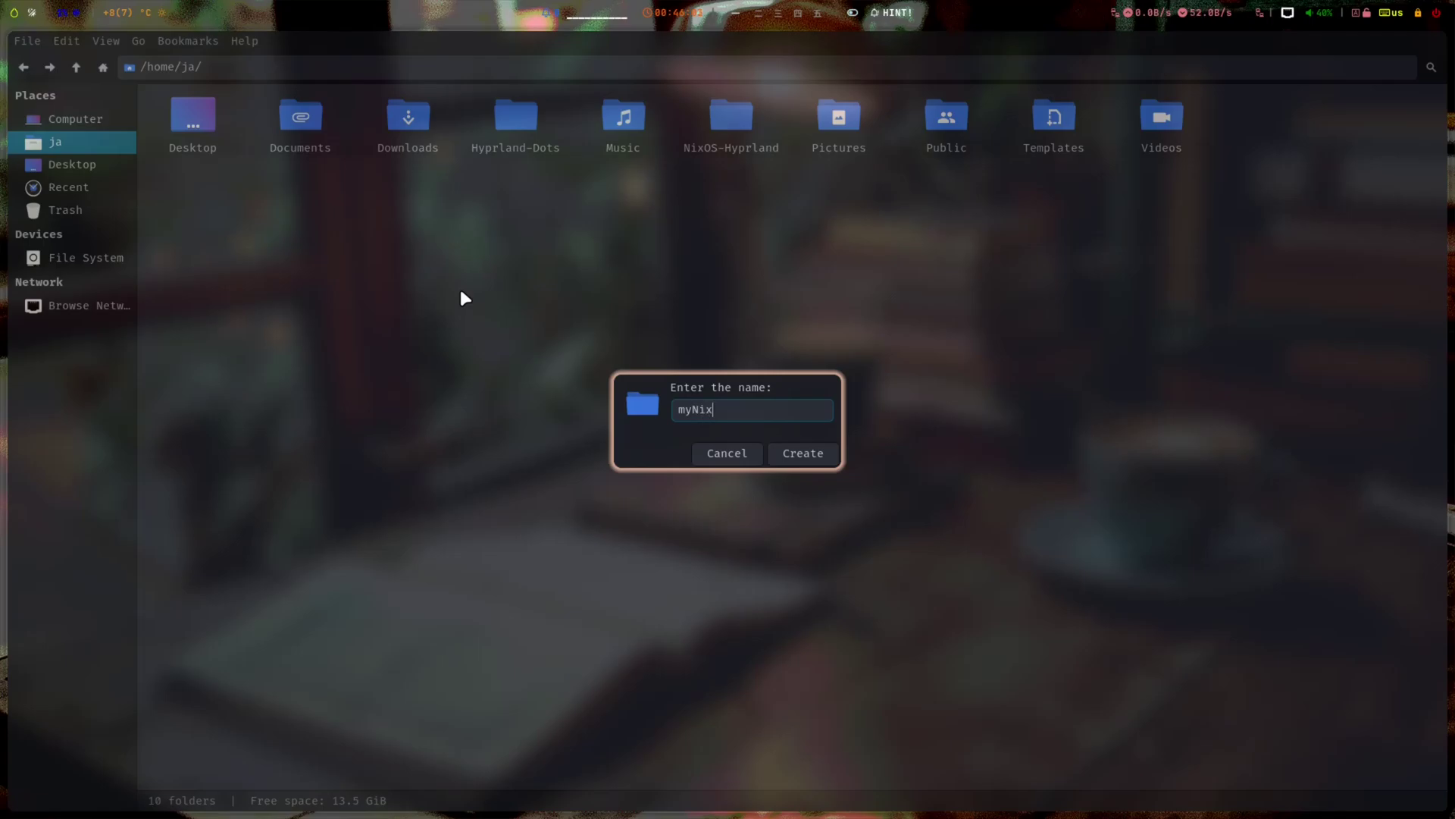
pyautogui.press('Return')
pyautogui.press('Return')
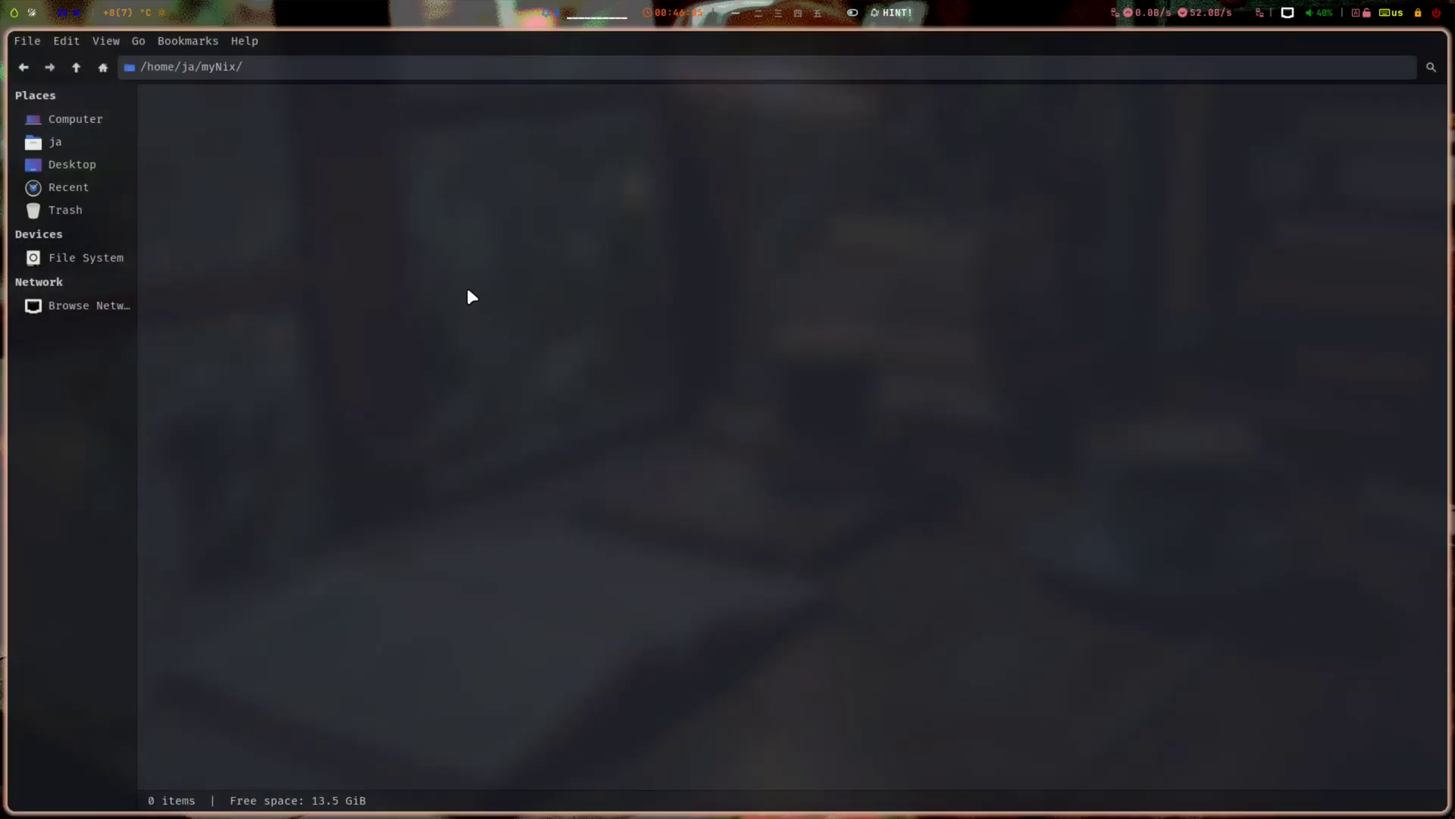
# - Paste hosts, modules, flake.lock and flake.nix into myNix and open hosts
pyautogui.rightClick(468, 292)
pyautogui.click(526, 339)
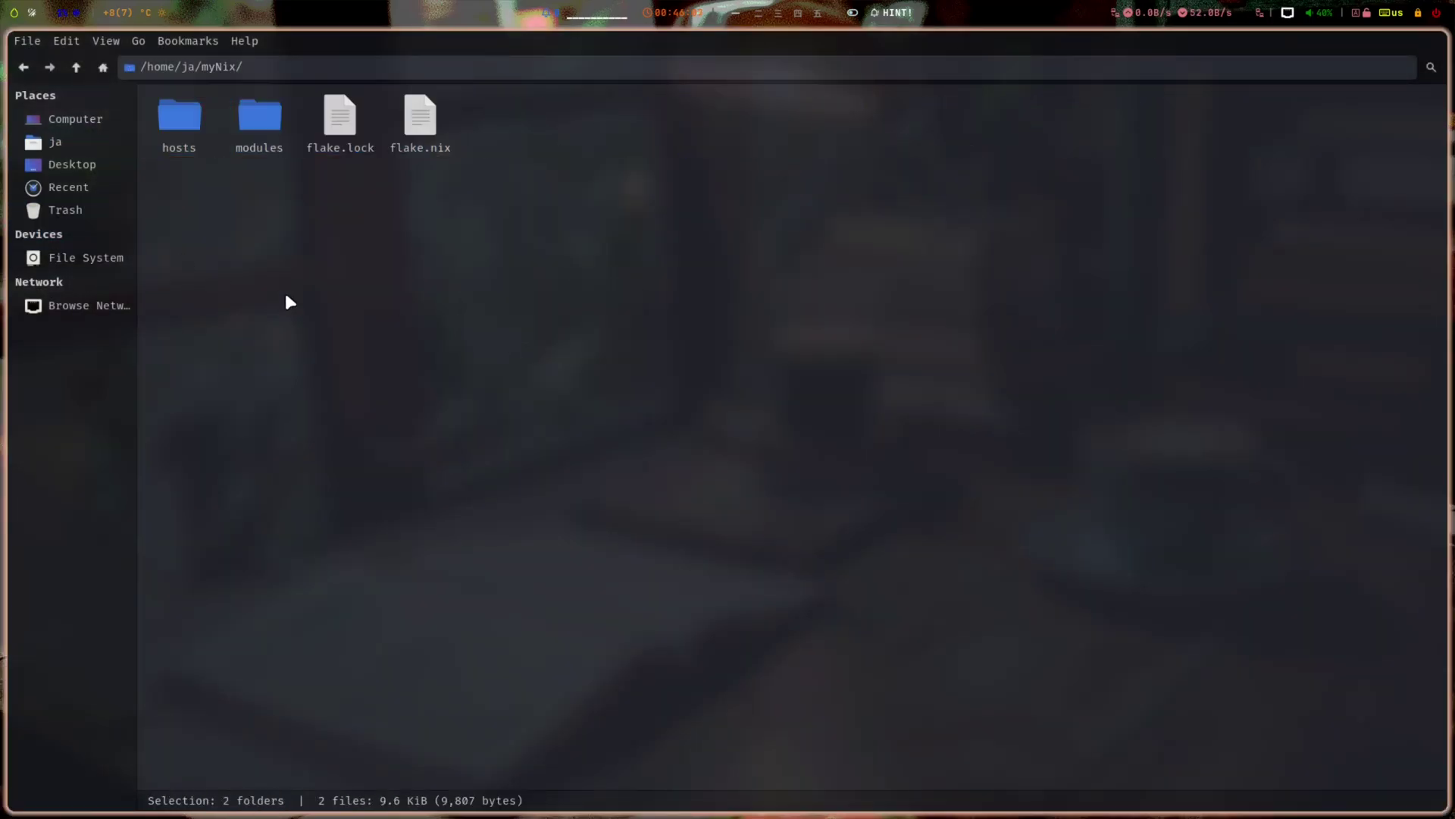
pyautogui.doubleClick(170, 123)
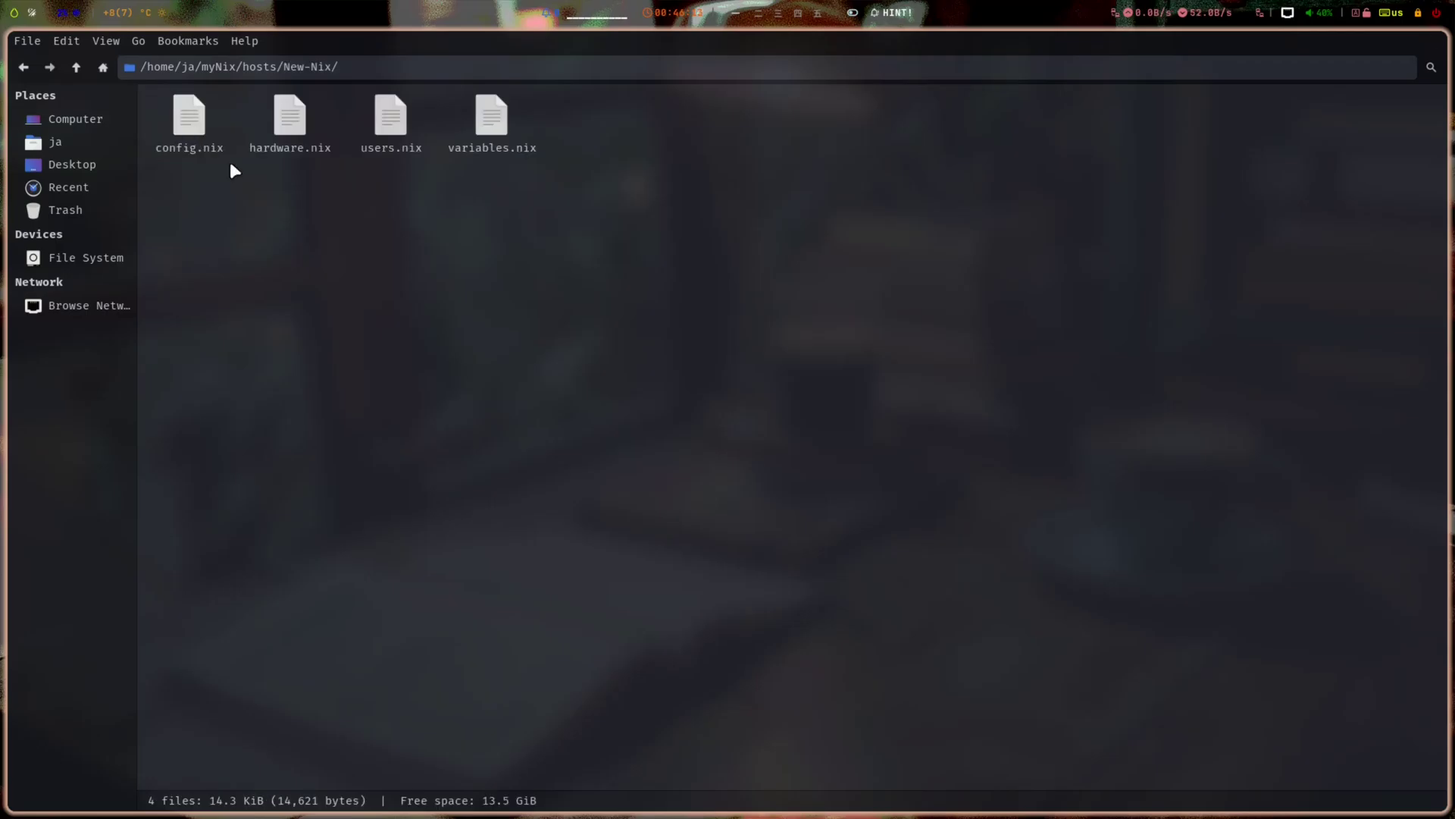
# - Read through config.nix in Mousepad, then close the editor
pyautogui.doubleClick(191, 138)
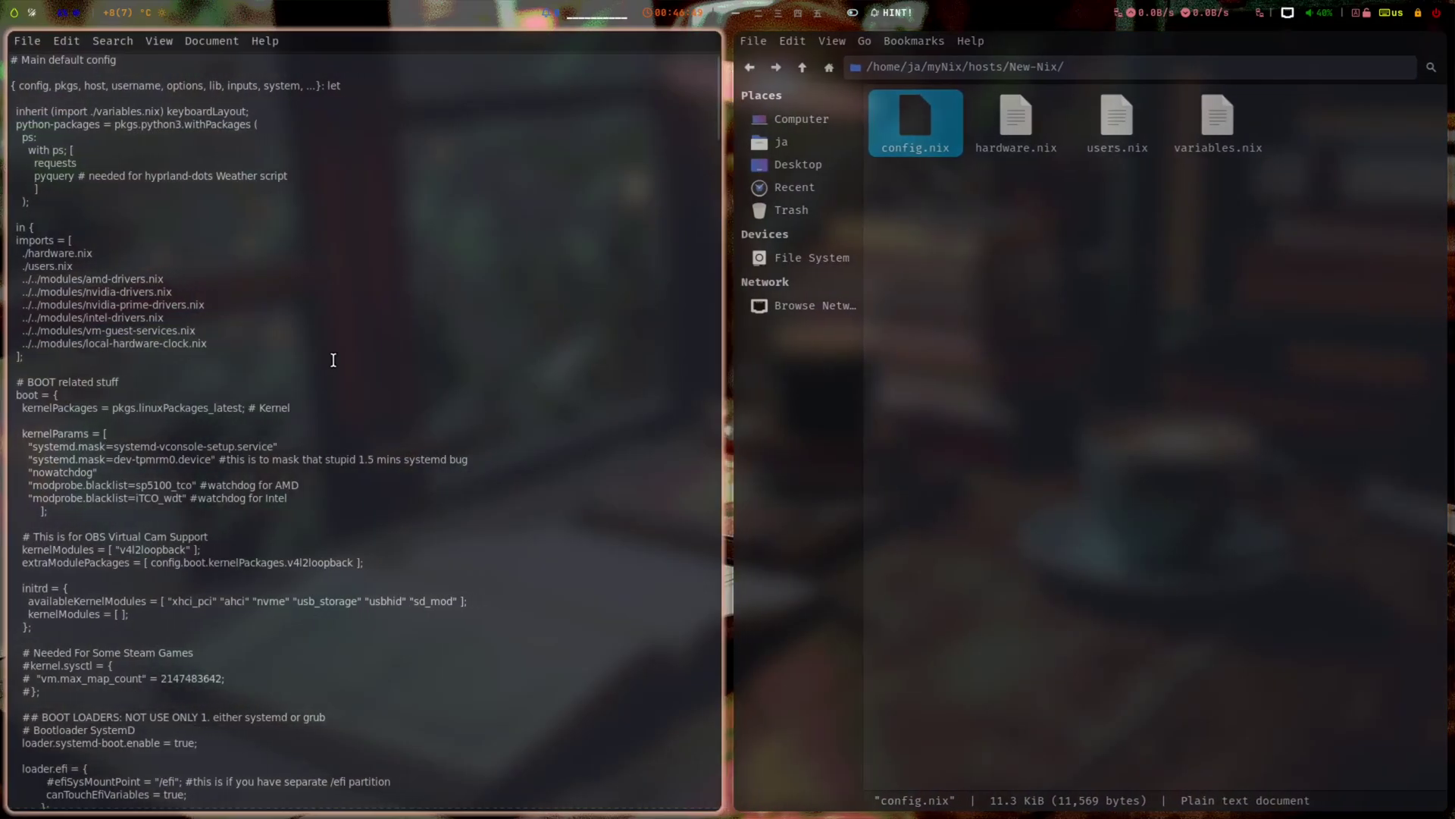
pyautogui.scroll(-4, 334, 360)
pyautogui.scroll(-20, 333, 361)
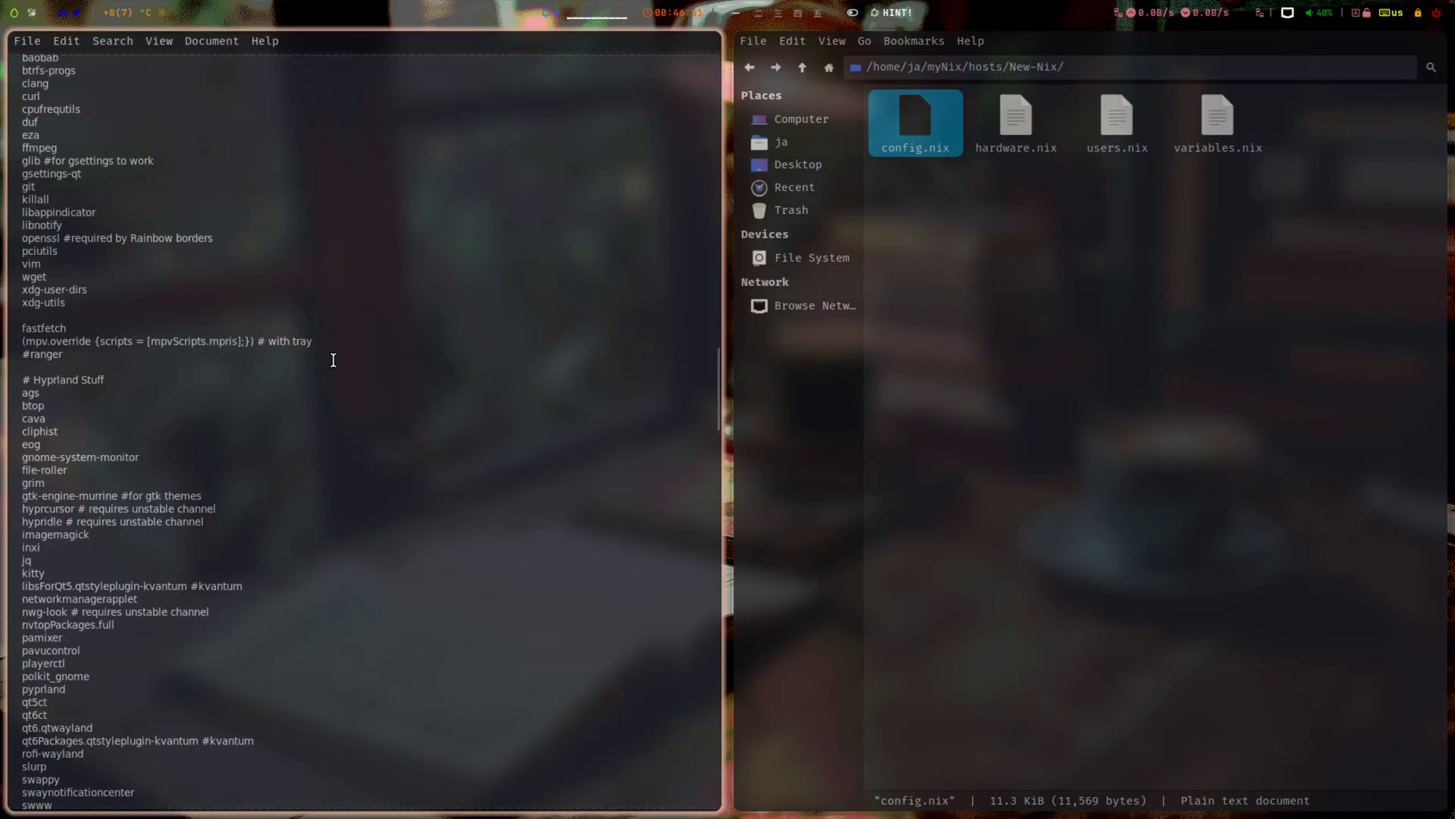
pyautogui.scroll(-20, 334, 360)
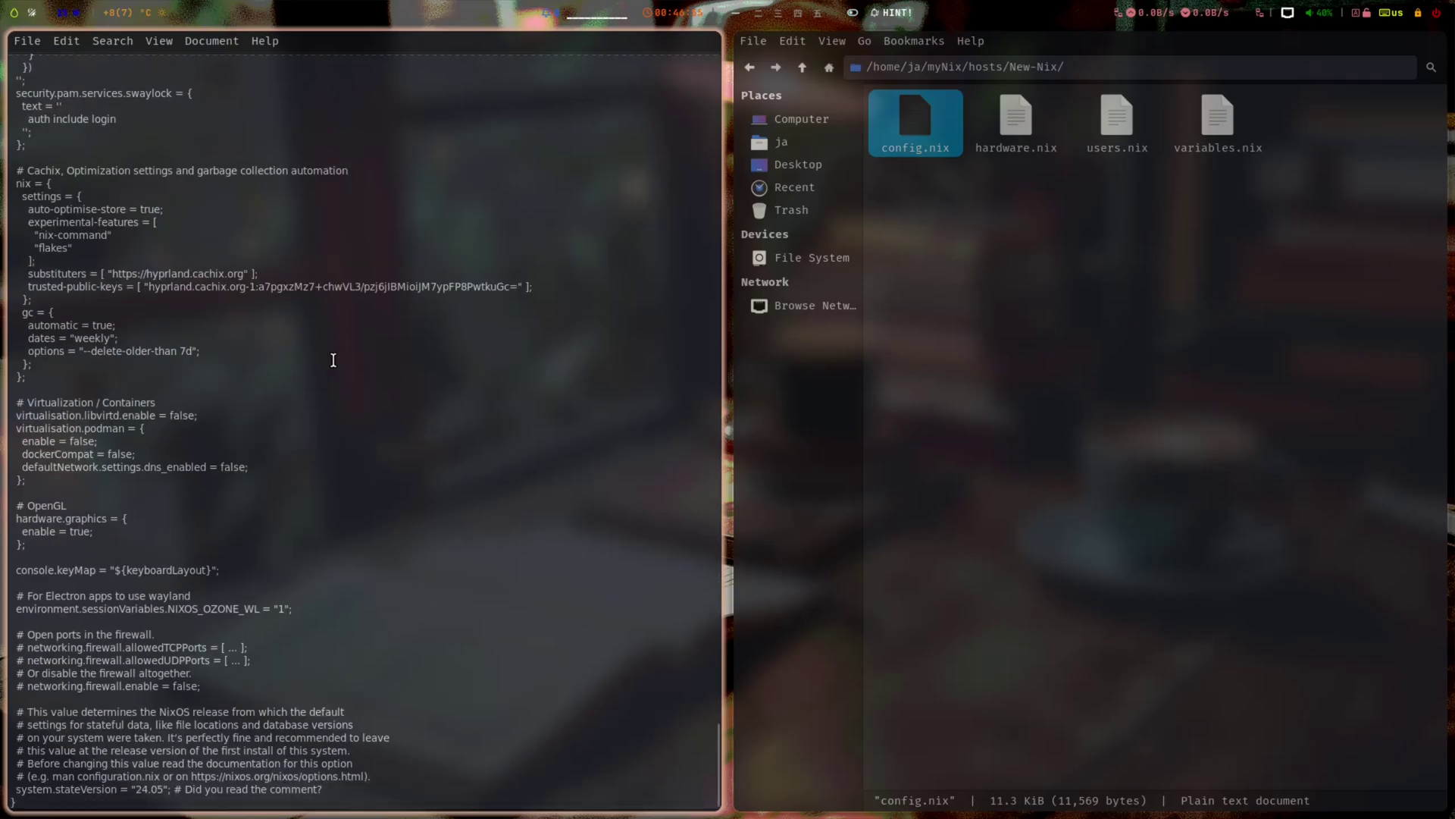
pyautogui.hotkey('ctrl', 'q')
pyautogui.click(350, 178)
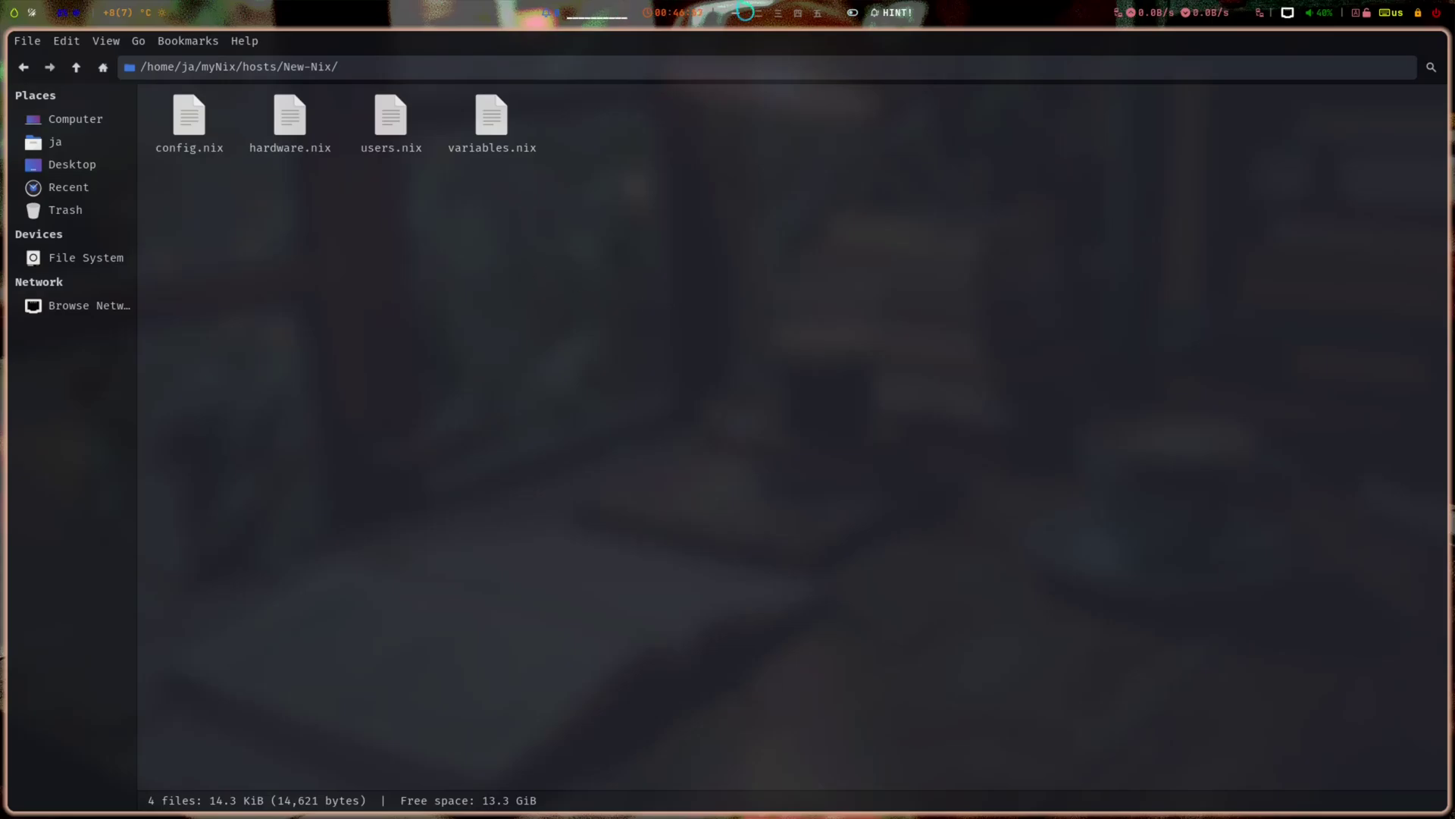
pyautogui.click(715, 12)
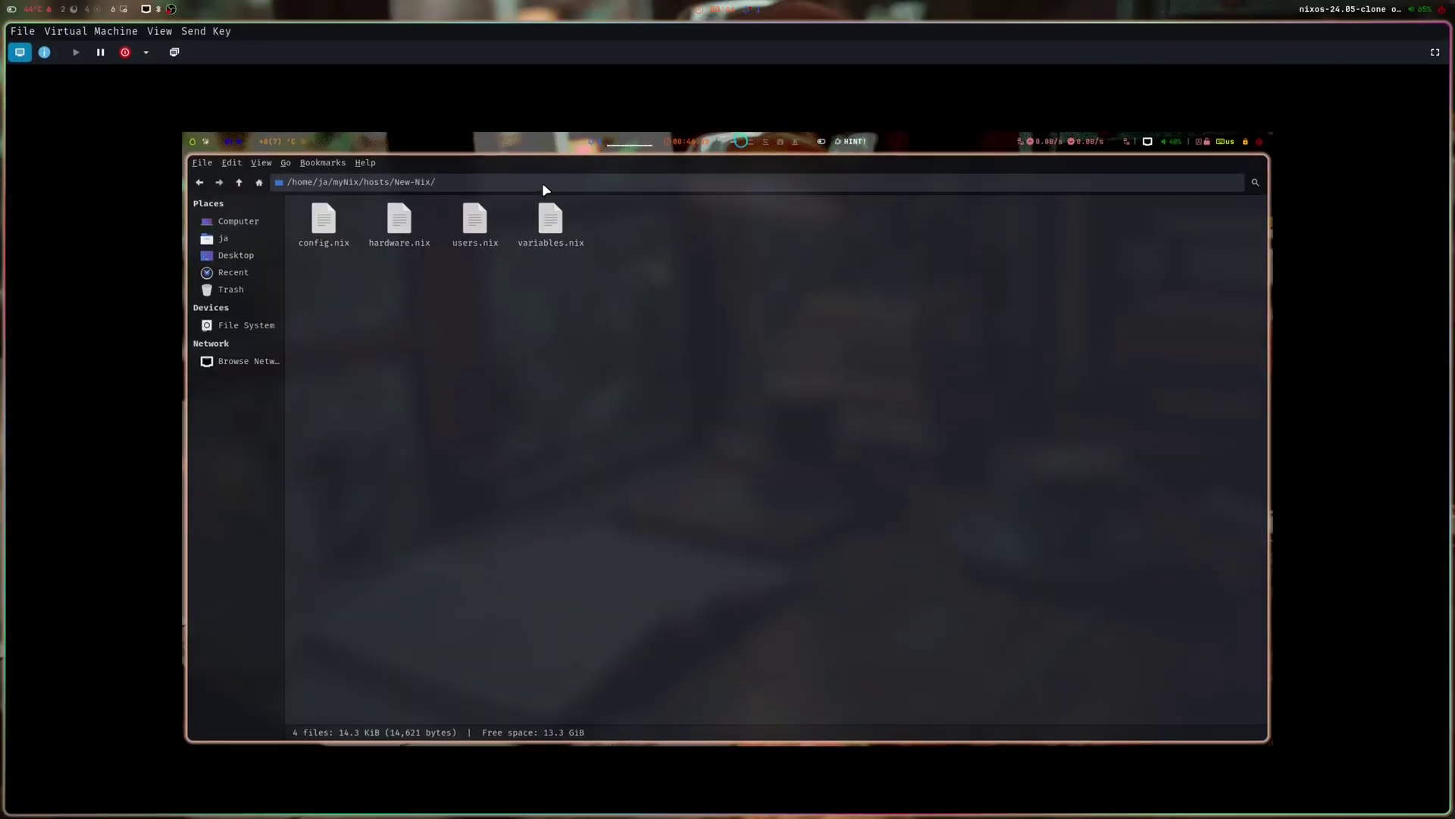
# - In Firefox's GitHub README, open the wallpaper REPO link in a new tab
pyautogui.press('super+2')
pyautogui.scroll(-10, 1070, 467)
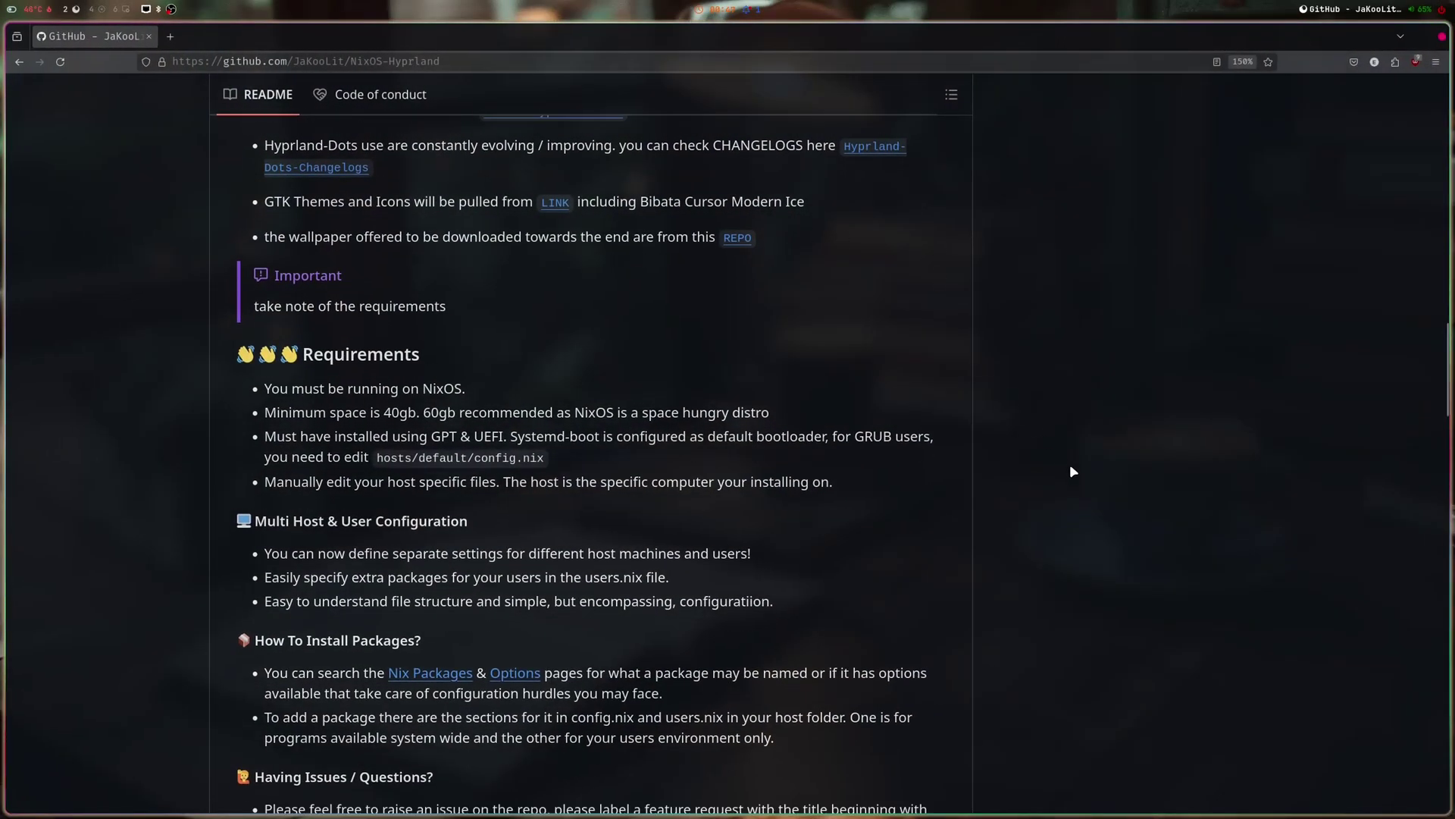
pyautogui.scroll(8, 1071, 466)
pyautogui.scroll(15, 1072, 471)
pyautogui.scroll(-20, 1071, 470)
pyautogui.scroll(8, 1070, 470)
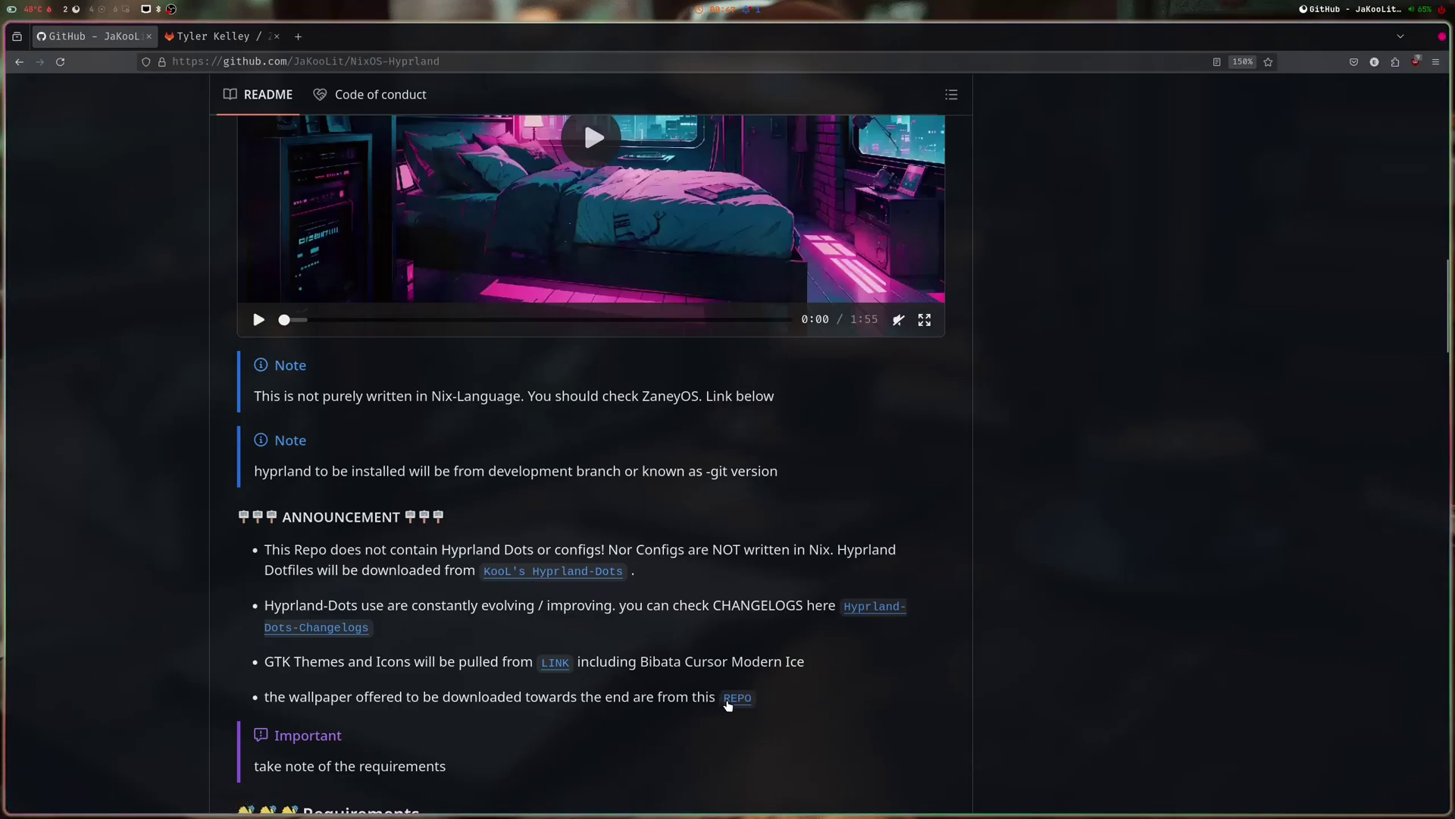
pyautogui.rightClick(739, 696)
pyautogui.click(878, 467)
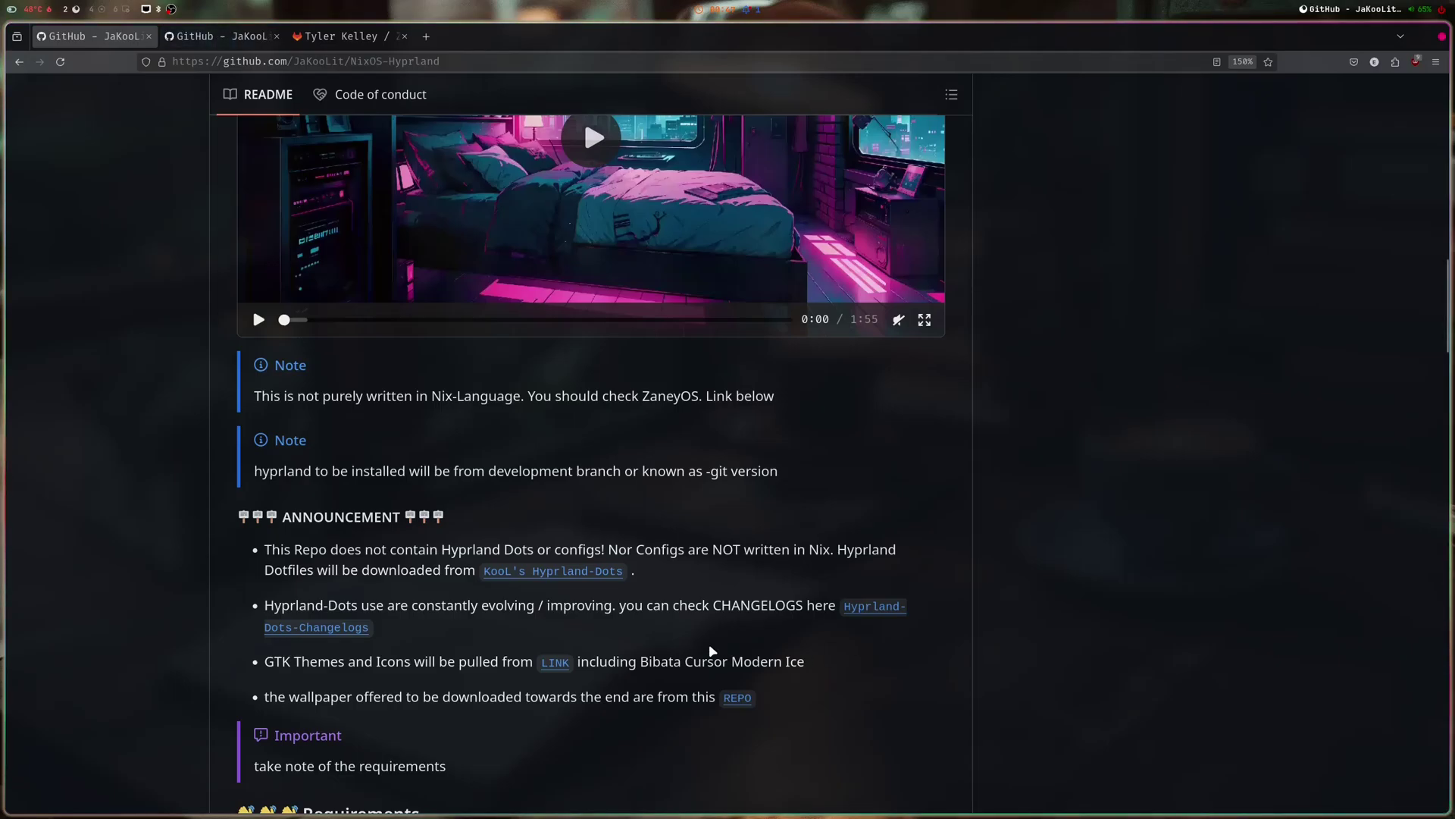
# - Open KooL's Hyprland-Dots link in a new tab and browse that repository page
pyautogui.rightClick(606, 571)
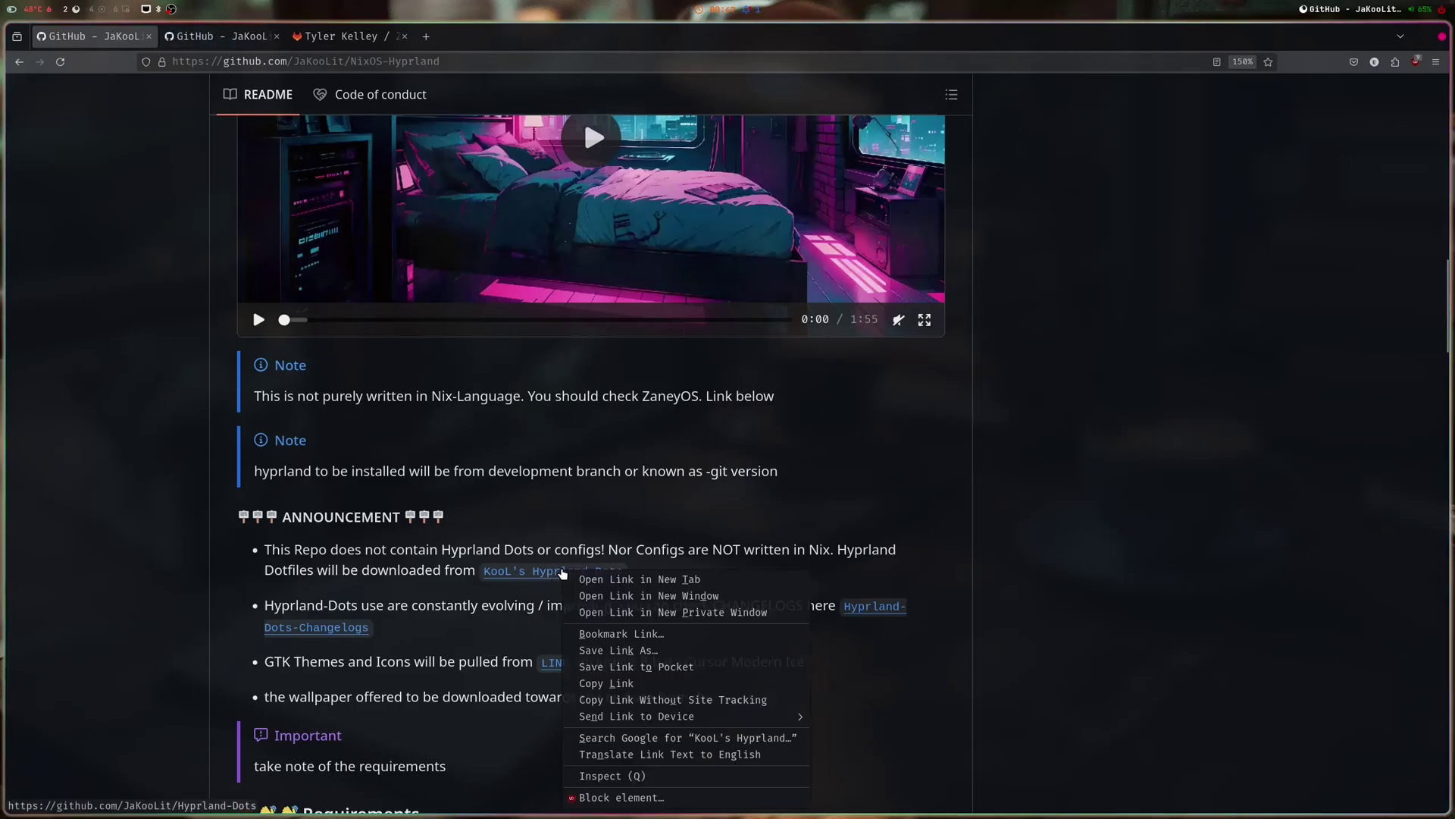
pyautogui.click(644, 491)
pyautogui.click(333, 38)
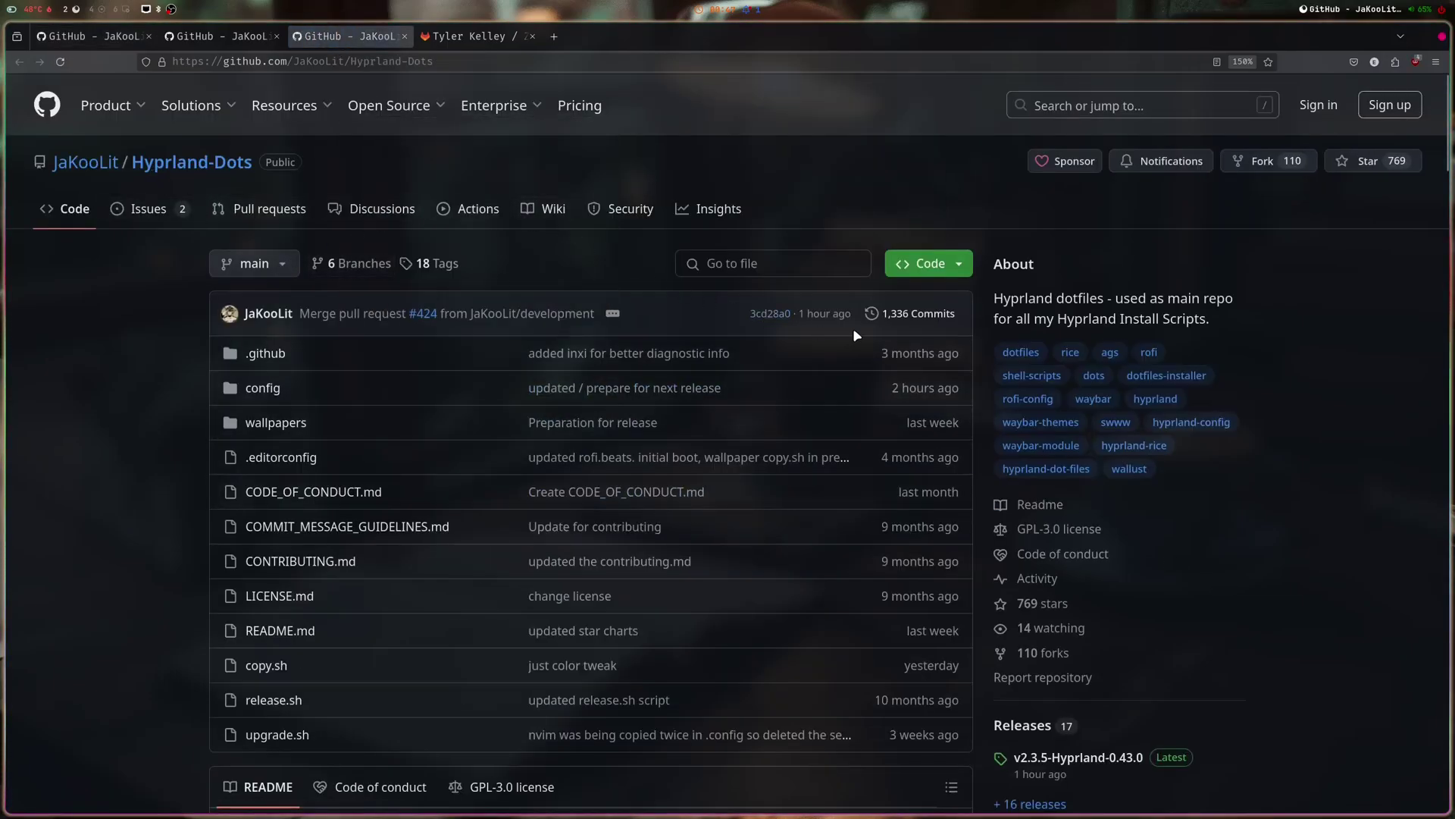
pyautogui.scroll(-4, 856, 335)
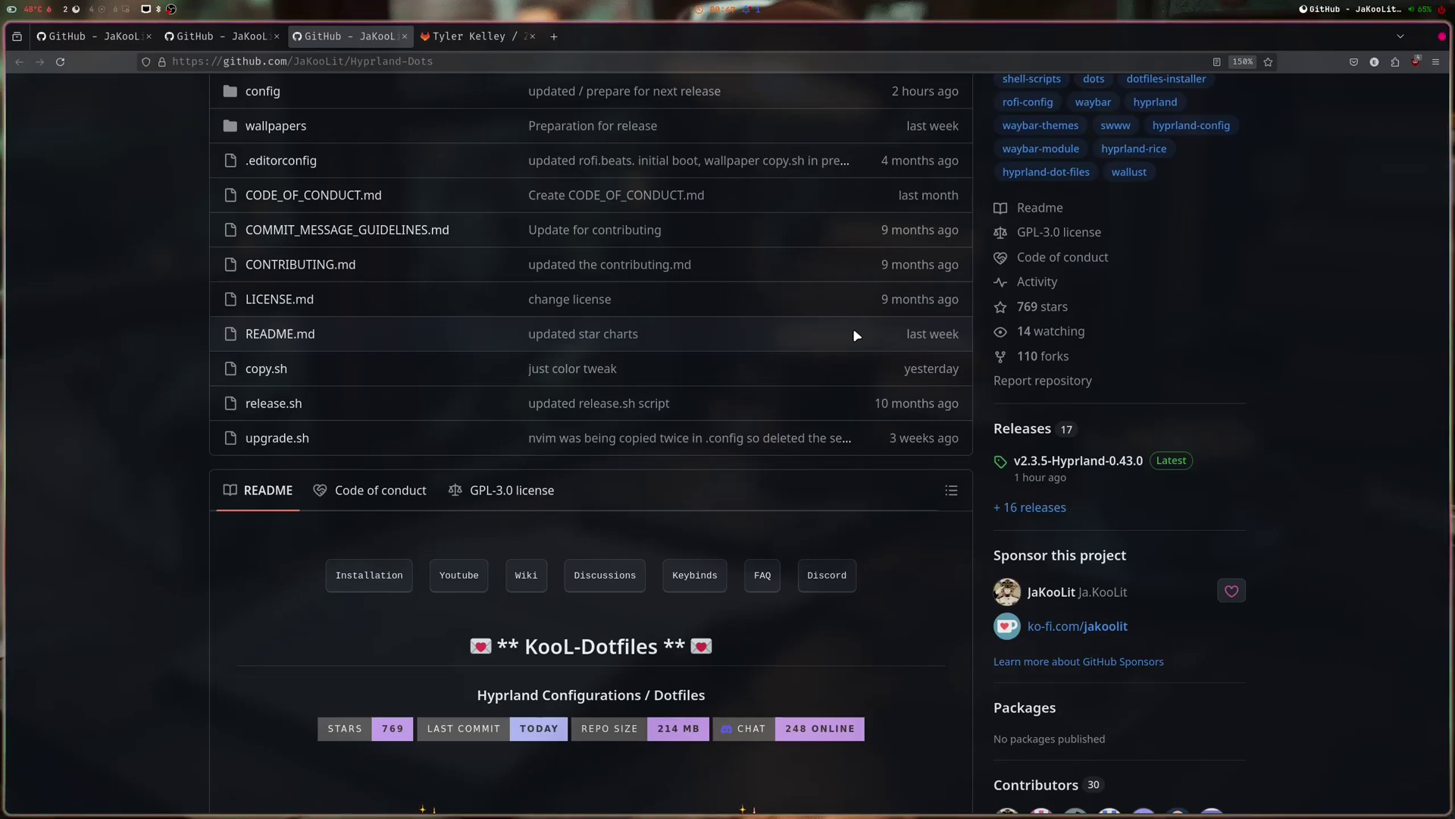
pyautogui.scroll(4, 856, 335)
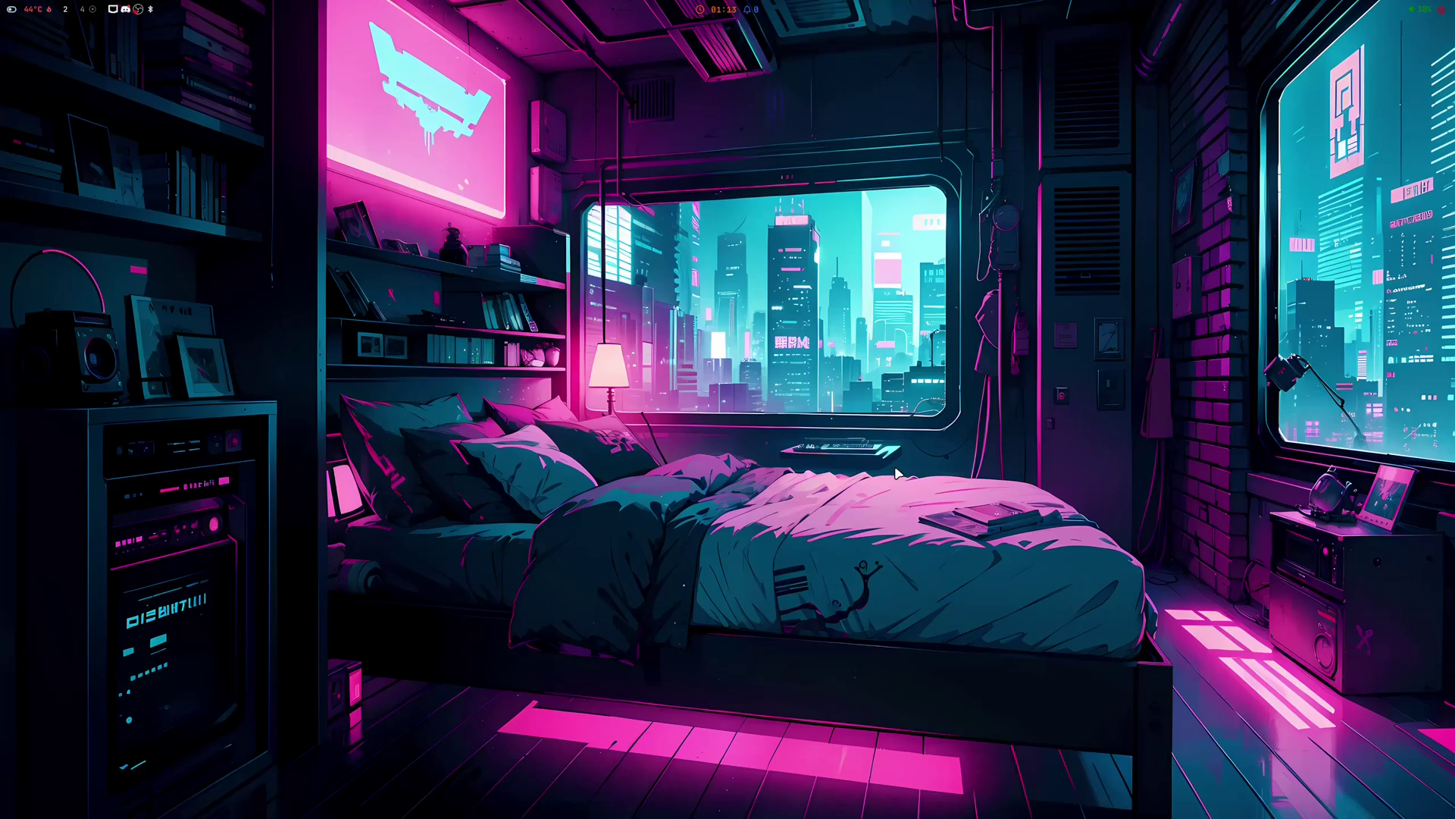
# - Run fastfetch in a kitty terminal, then spawn and close tiled terminals
pyautogui.press('super+Return')
pyautogui.write('fastfetch')
pyautogui.press('Return')
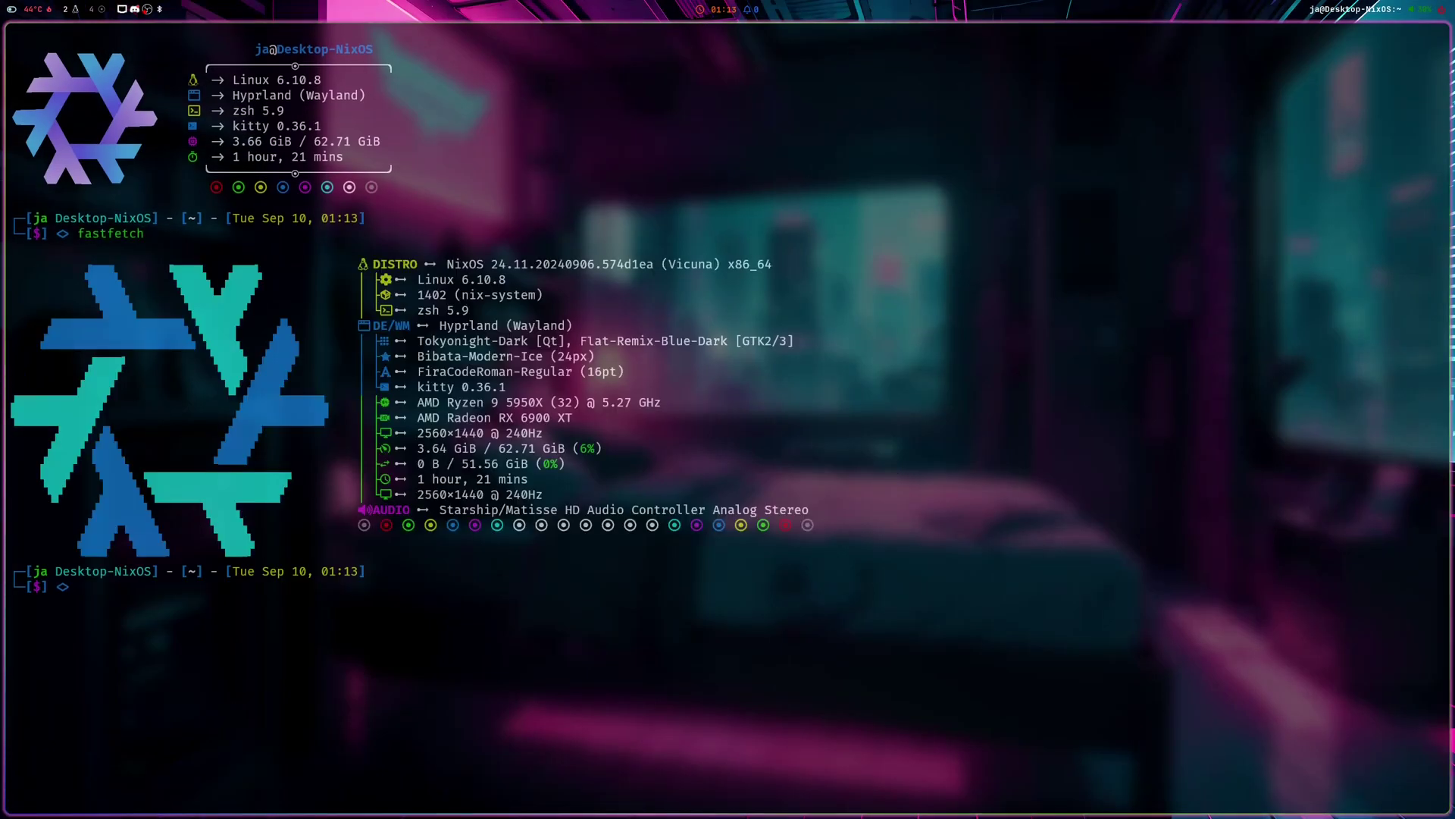
pyautogui.press('super+q')
pyautogui.press('super+Return')
pyautogui.press('super+Return')
pyautogui.press('super+Return')
pyautogui.press('super+Return')
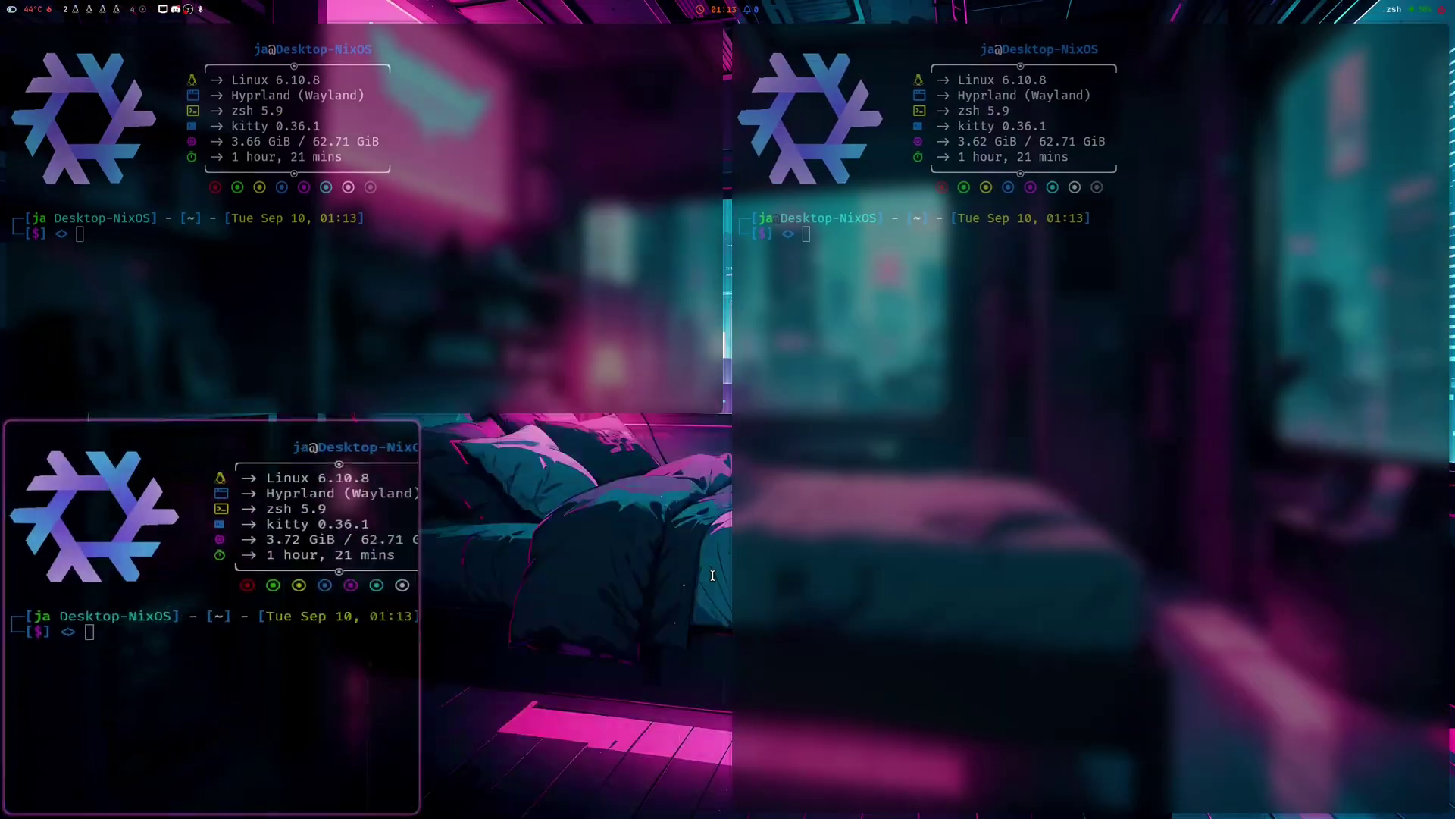
pyautogui.press('super+q')
pyautogui.press('super+q')
pyautogui.press('super+q')
pyautogui.press('super+q')
# - Show off the rofi app launcher and the workspace overview
pyautogui.press('super+d')
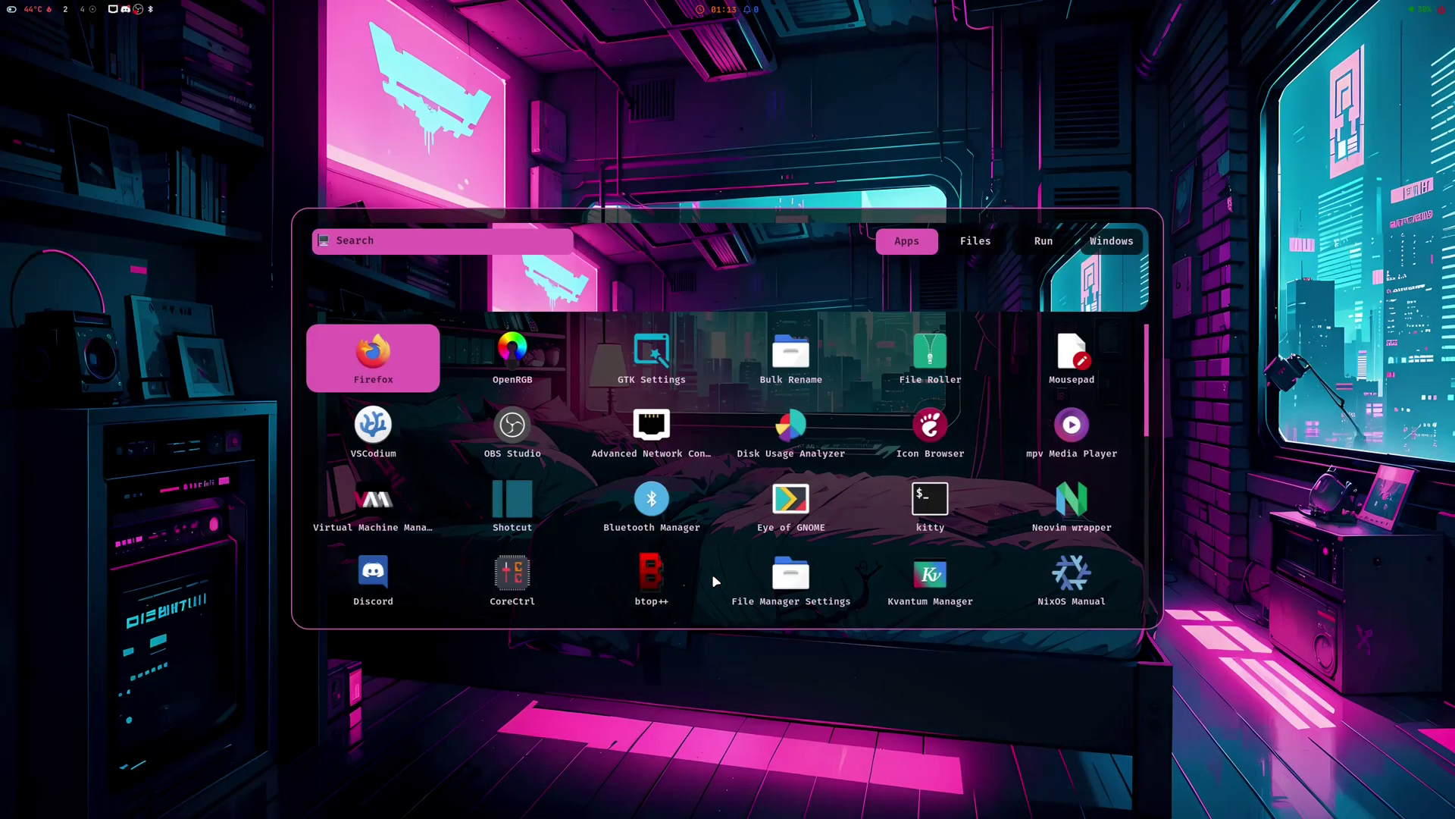
pyautogui.press('Right')
pyautogui.press('Right')
pyautogui.press('Right')
pyautogui.press('Right')
pyautogui.press('Right')
pyautogui.press('Escape')
pyautogui.press('super+Tab')
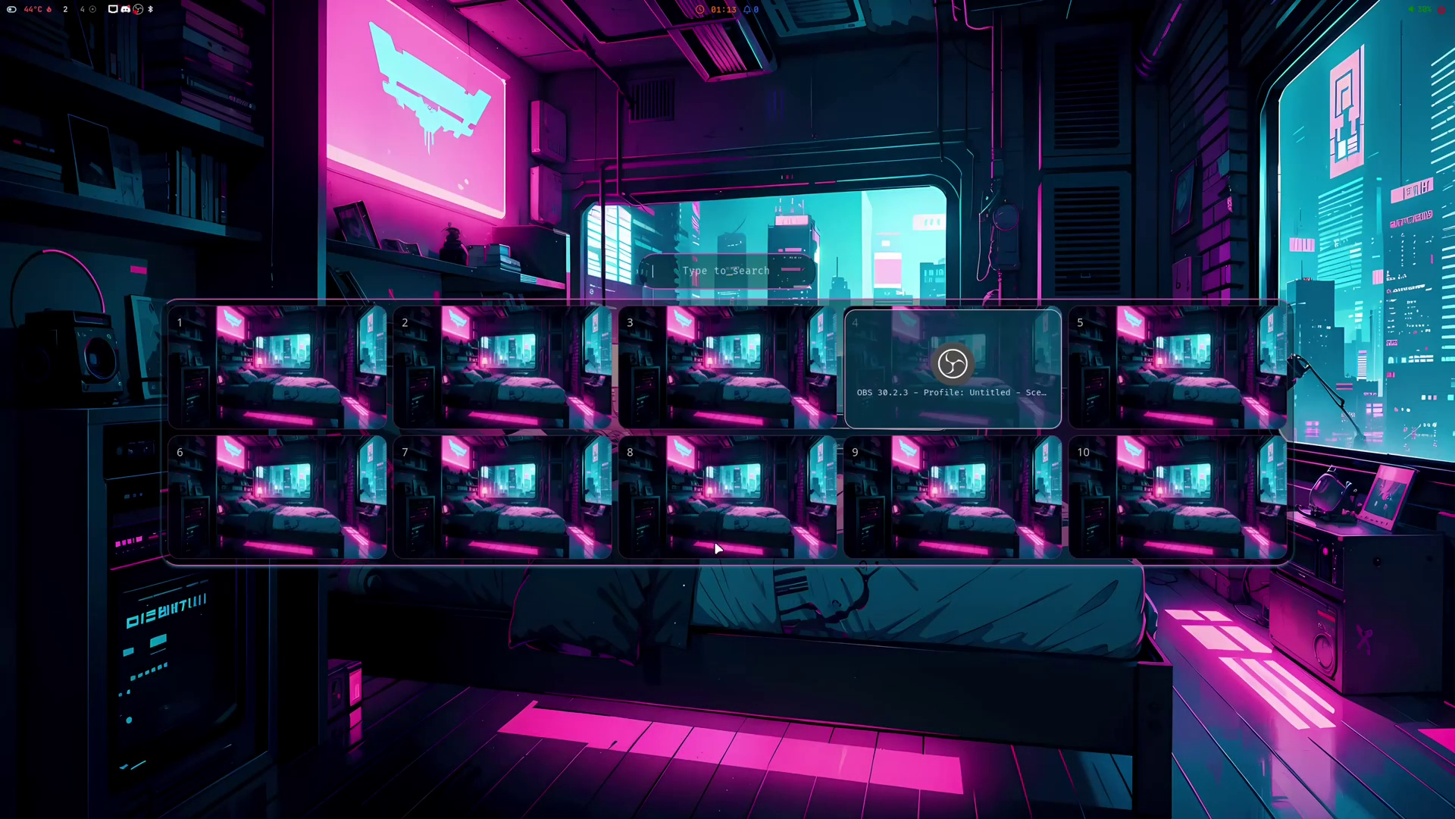
pyautogui.click(717, 529)
# - Apply a new wallpaper from the wallpaper picker and run fastfetch again
pyautogui.press('super+d')
pyautogui.press('Return')
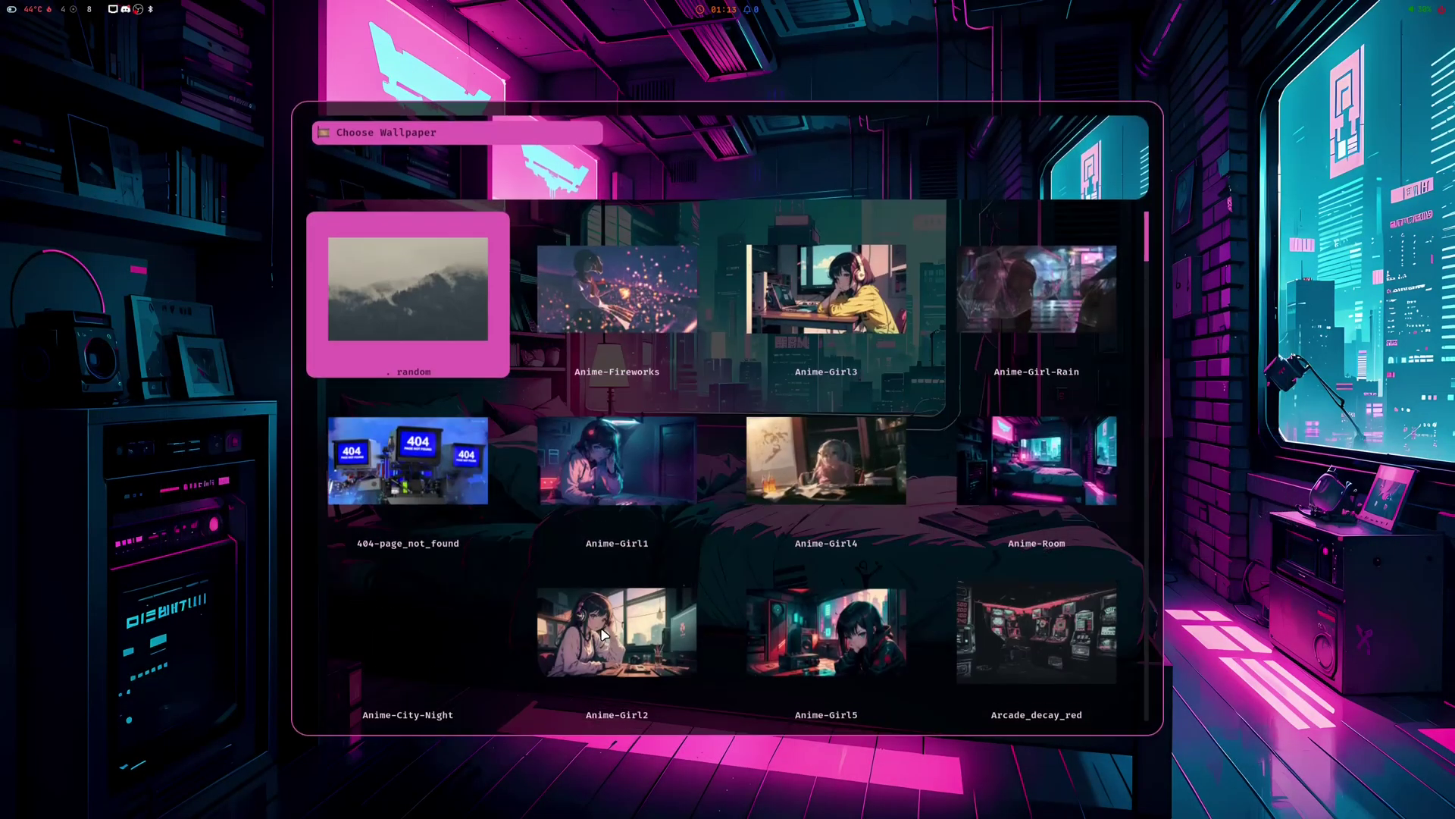
pyautogui.press('Return')
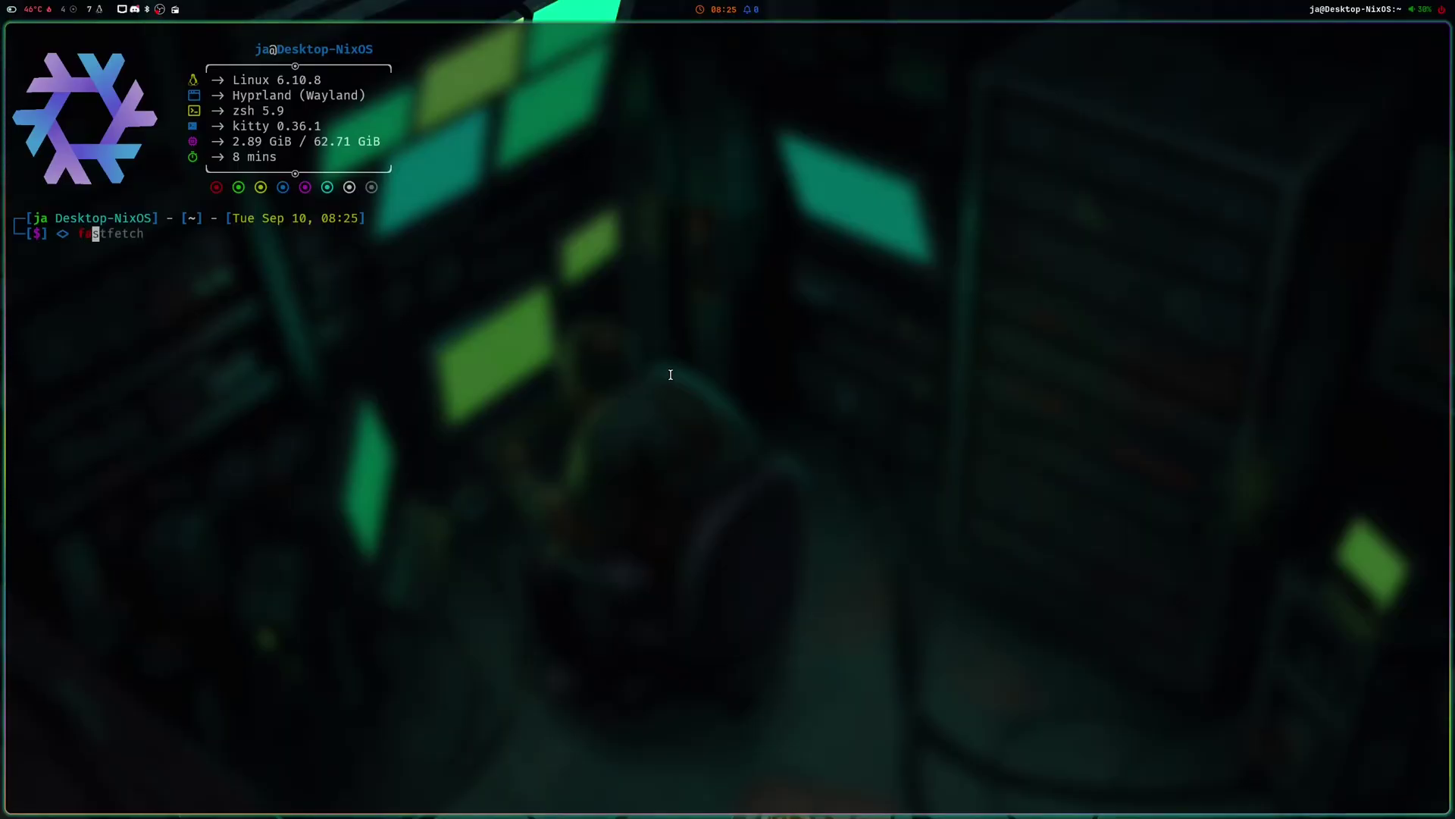
pyautogui.write('s')
pyautogui.press('Right')
pyautogui.press('Return')
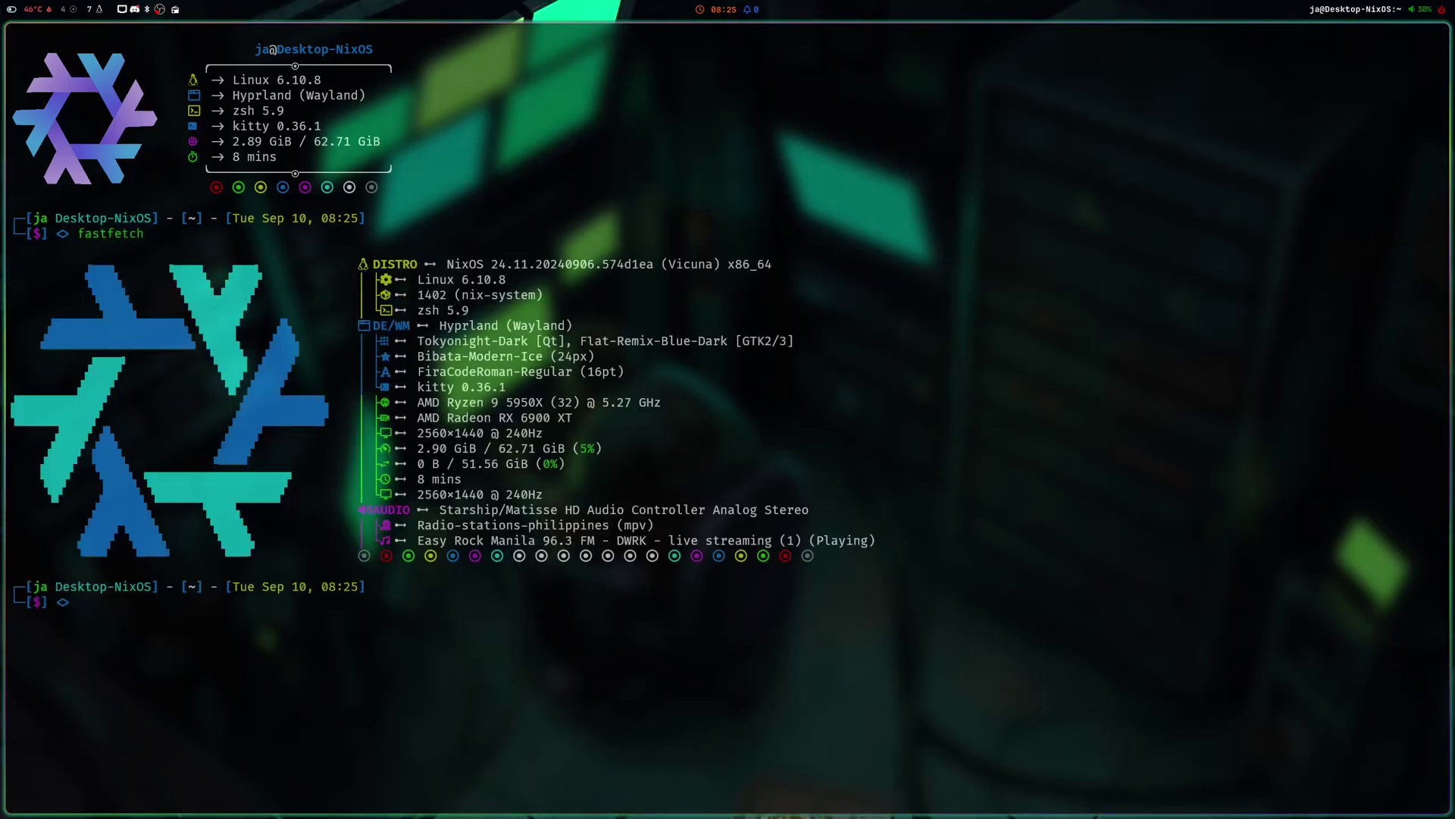
# - Run cava as a floating panel near the bottom, with more terminals tiled above
pyautogui.write('cava')
pyautogui.press('Return')
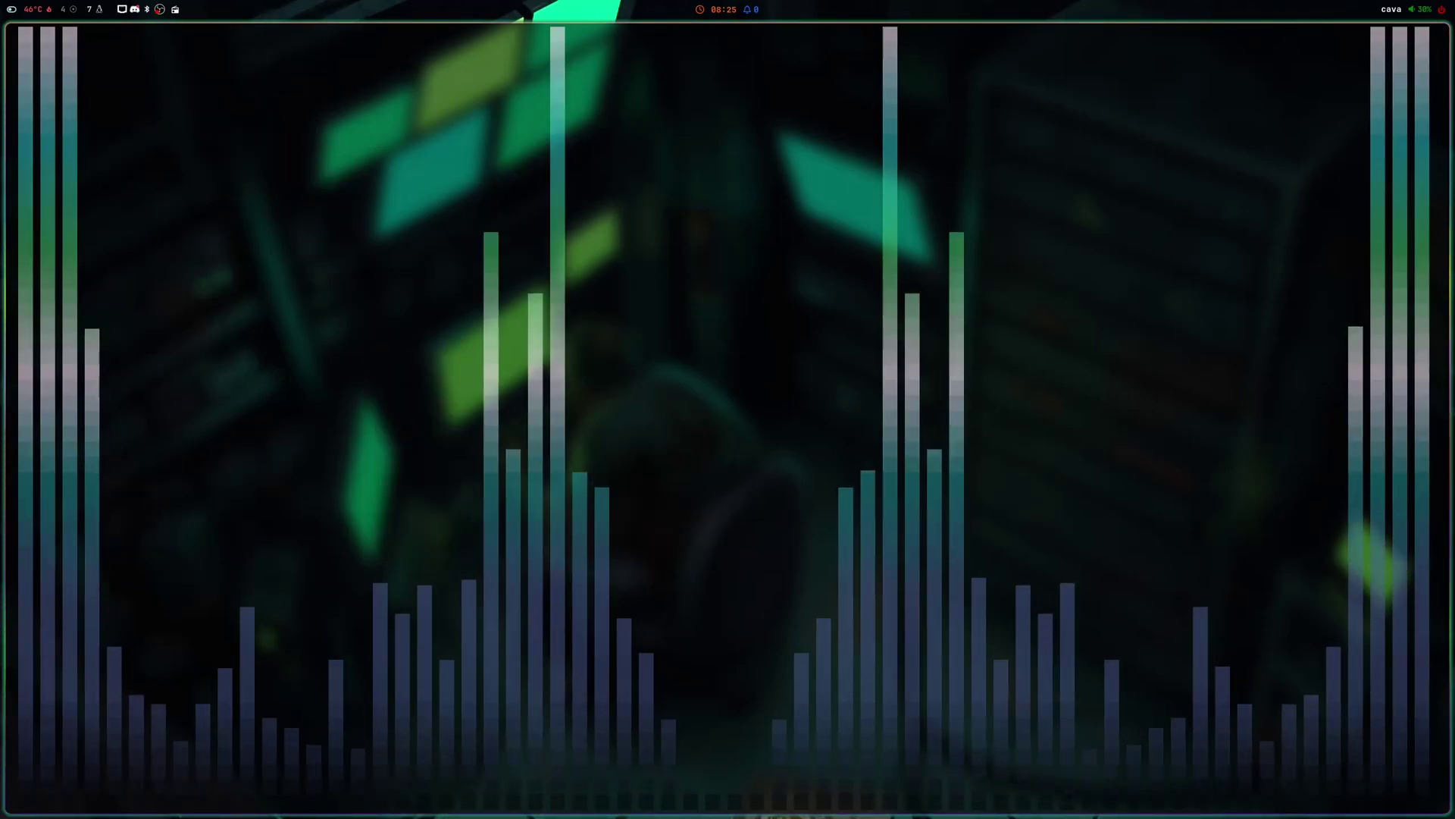
pyautogui.press('super+v')
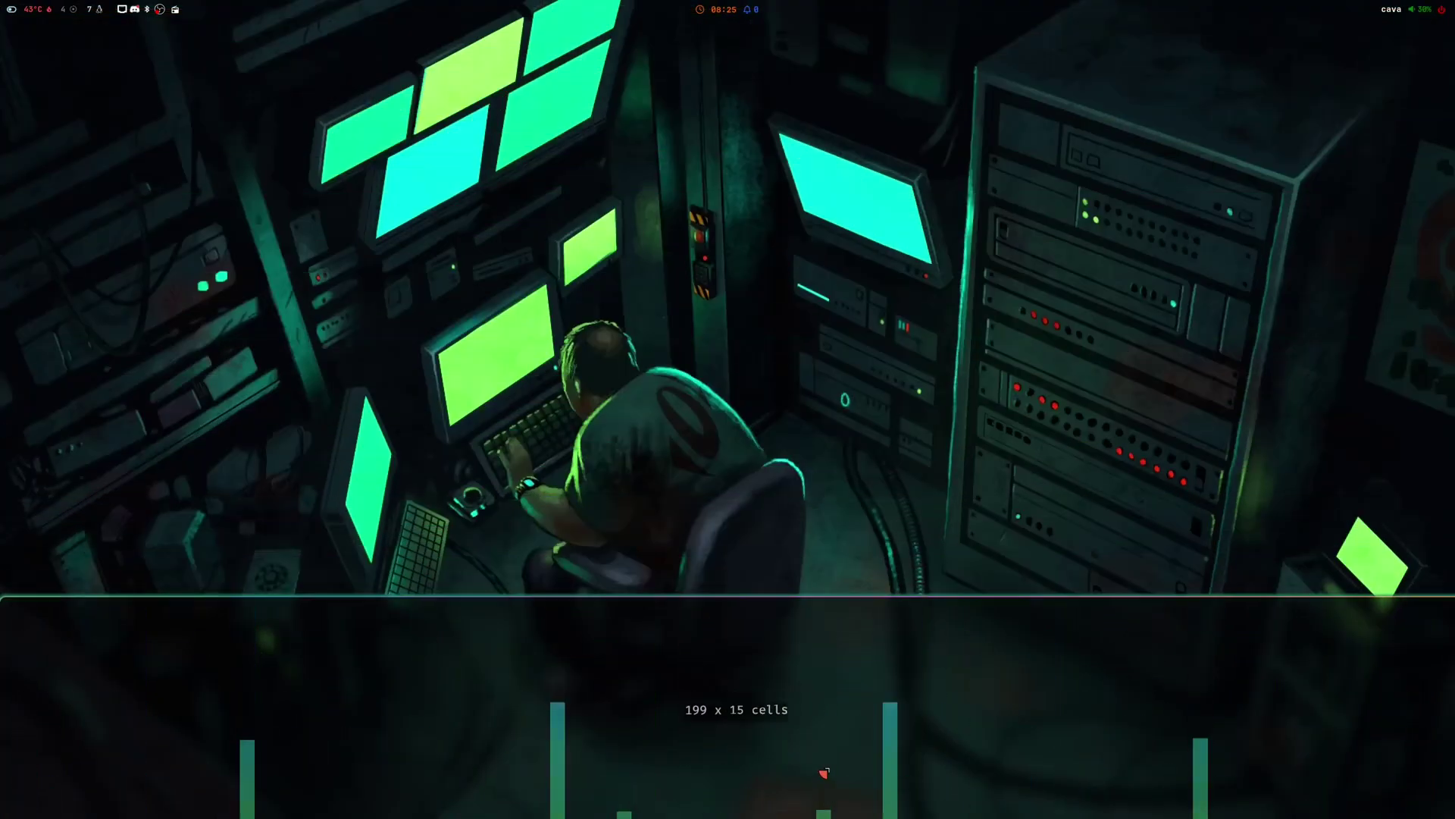
pyautogui.press('super+v')
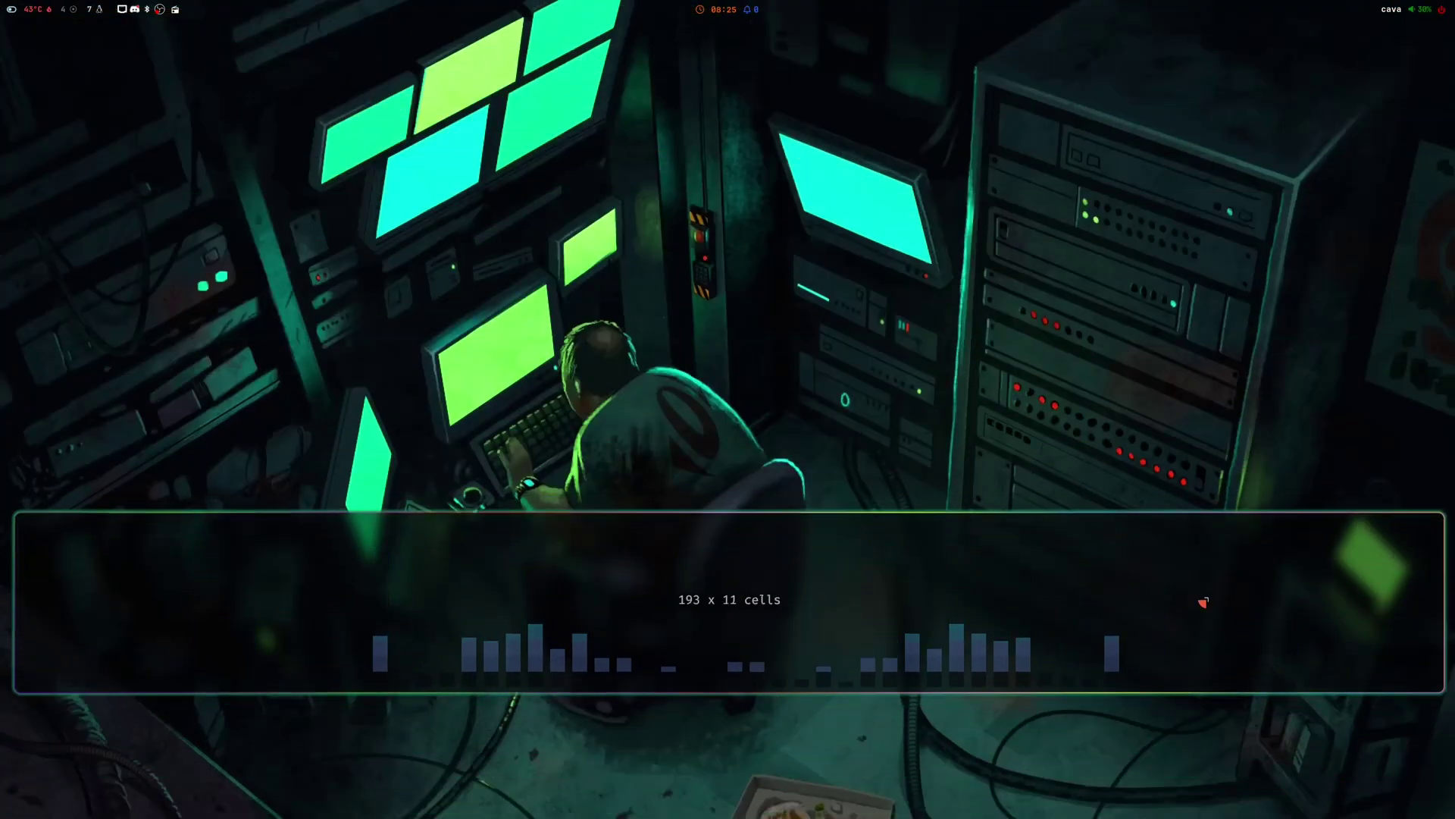
pyautogui.moveTo(1181, 595); pyautogui.dragTo(1160, 672)
pyautogui.press('super+Return')
pyautogui.press('super+Return')
pyautogui.press('super+Return')
pyautogui.press('super+Return')
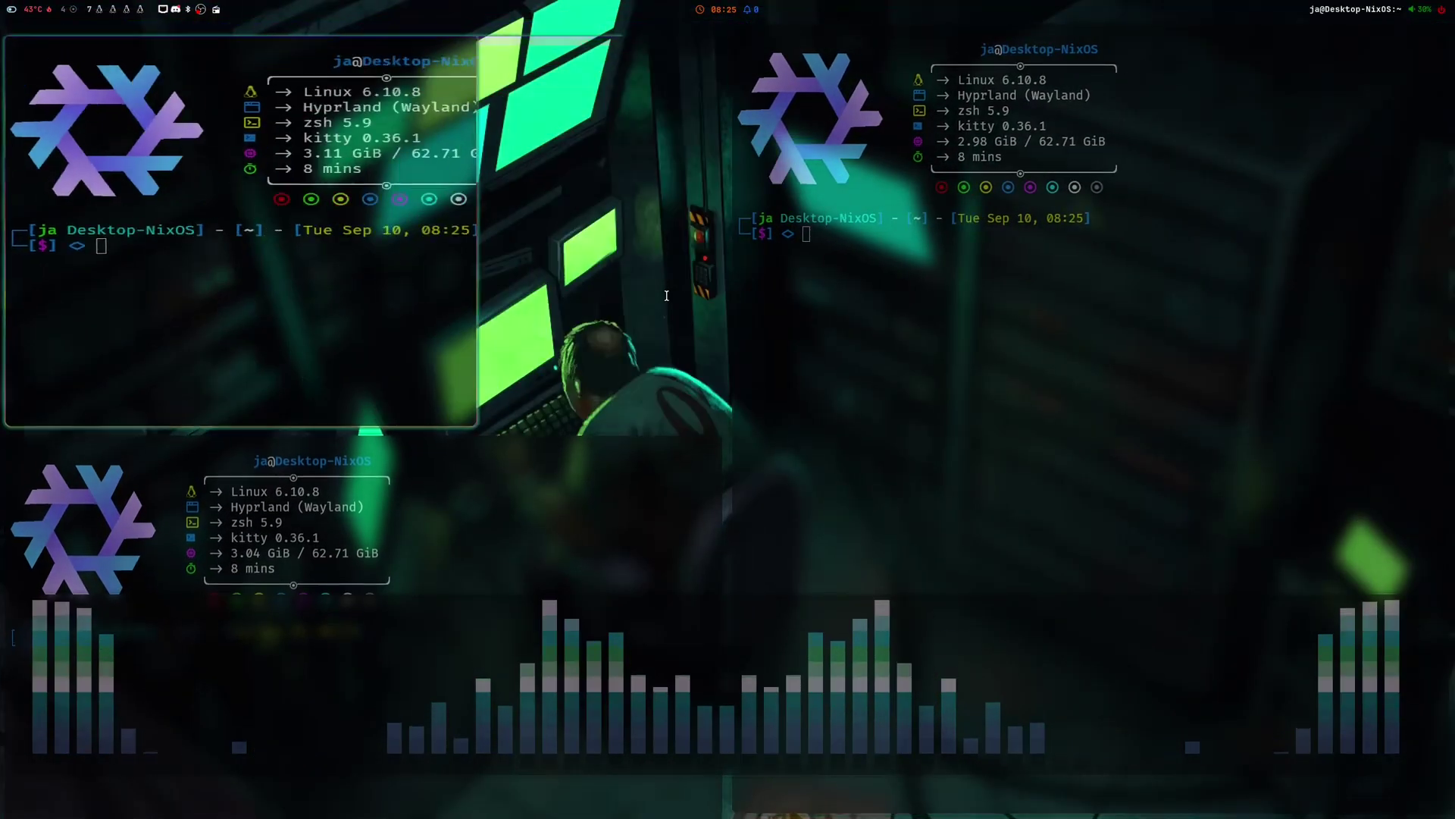